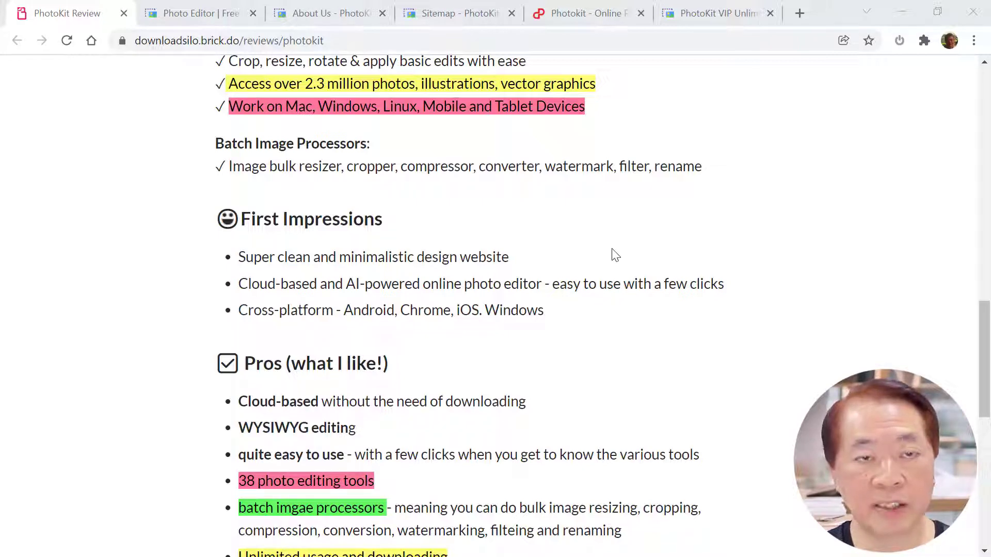
Look through the PhotoKit homepage, its full row of image processing tools and the sitemap.
{"action": "left_click", "coordinate": [211, 18]}
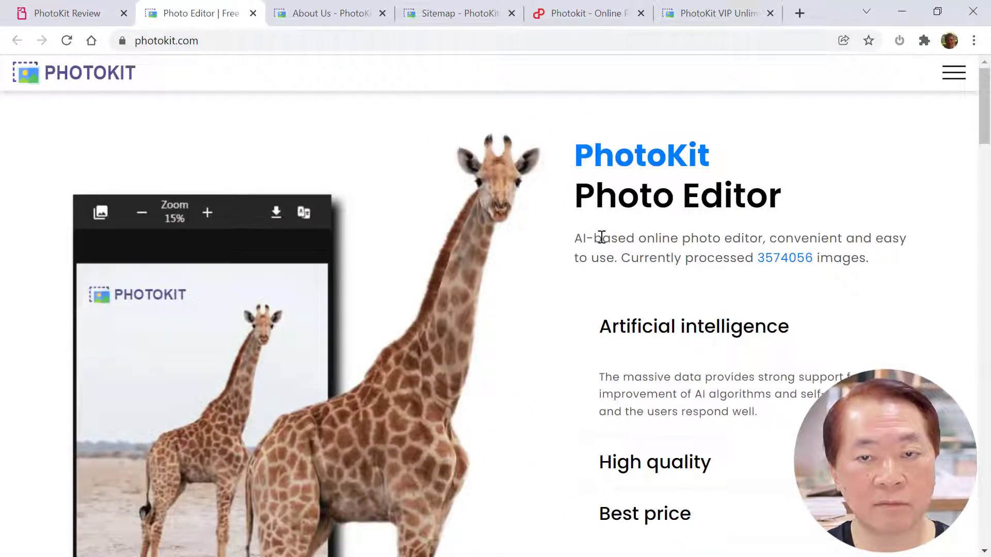
{"action": "scroll", "coordinate": [736, 308], "scroll_direction": "down", "scroll_amount": 20}
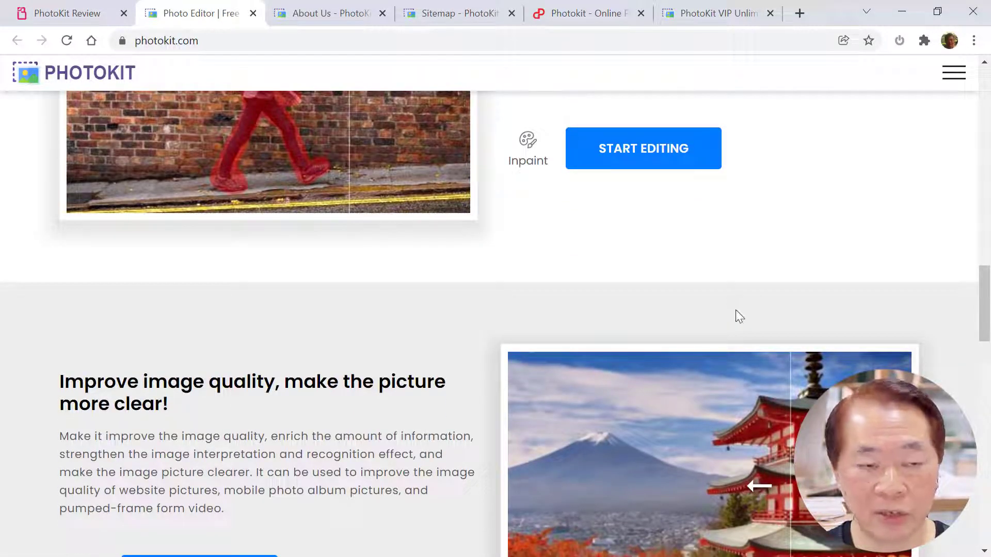
{"action": "scroll", "coordinate": [735, 311], "scroll_direction": "down", "scroll_amount": 10}
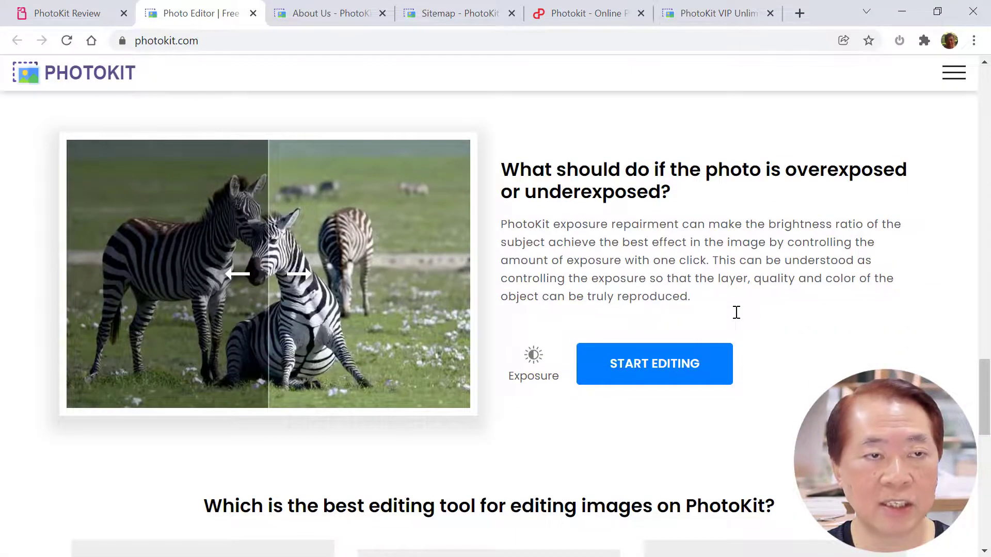
{"action": "scroll", "coordinate": [736, 312], "scroll_direction": "down", "scroll_amount": 15}
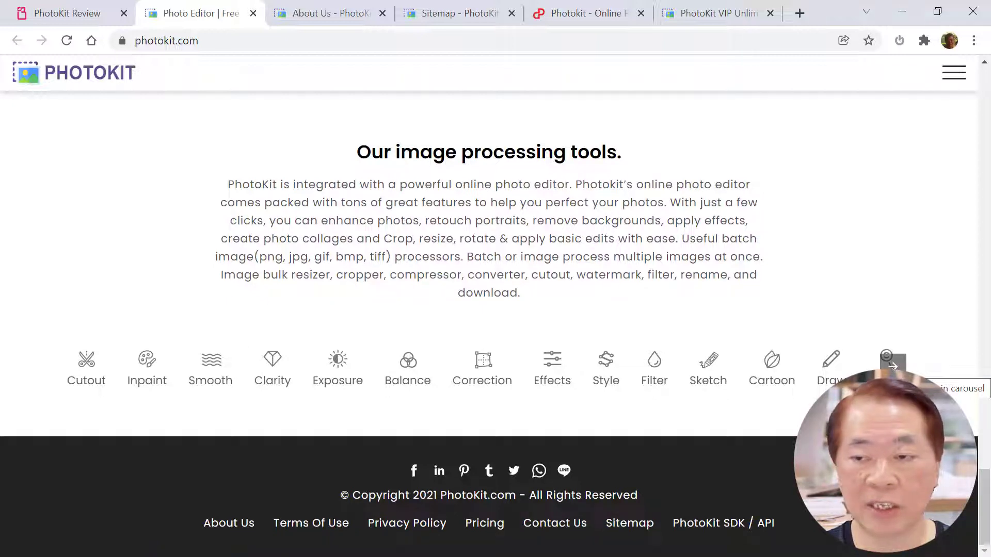
{"action": "left_click", "coordinate": [893, 366]}
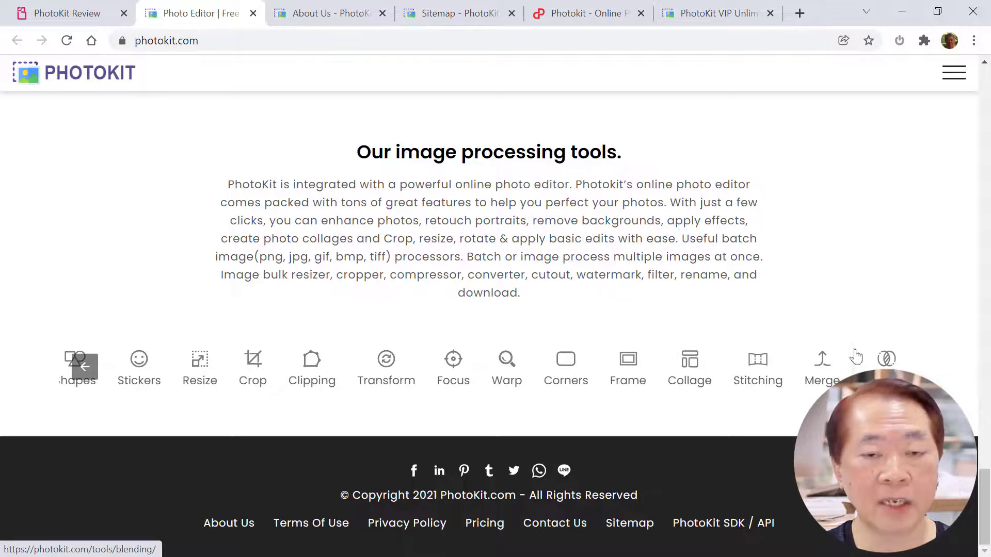
{"action": "left_click", "coordinate": [440, 15]}
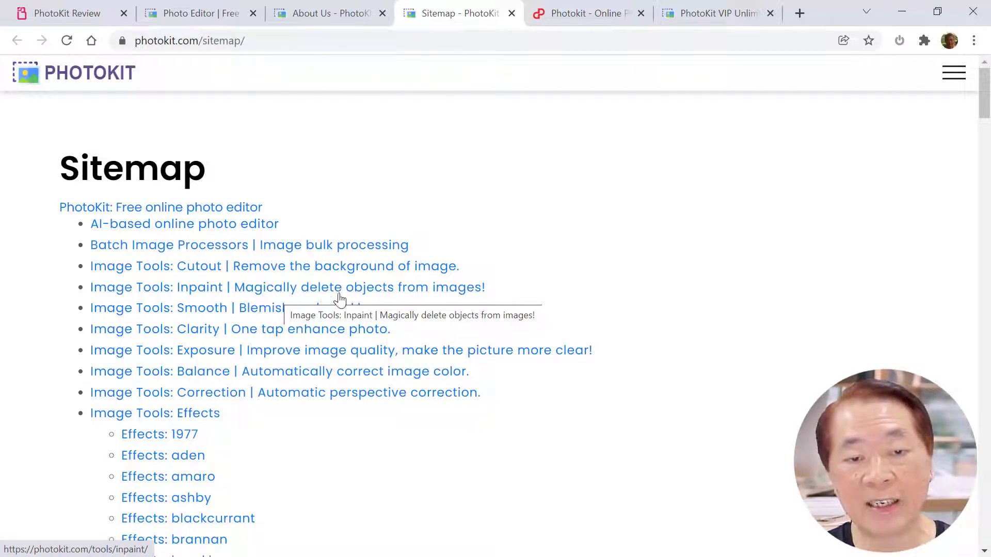
On the PhotoKit homepage, slide the Cutout sample's before/after divider fully to the original photo of the woman.
{"action": "left_click", "coordinate": [209, 18]}
{"action": "scroll", "coordinate": [544, 297], "scroll_direction": "up", "scroll_amount": 10}
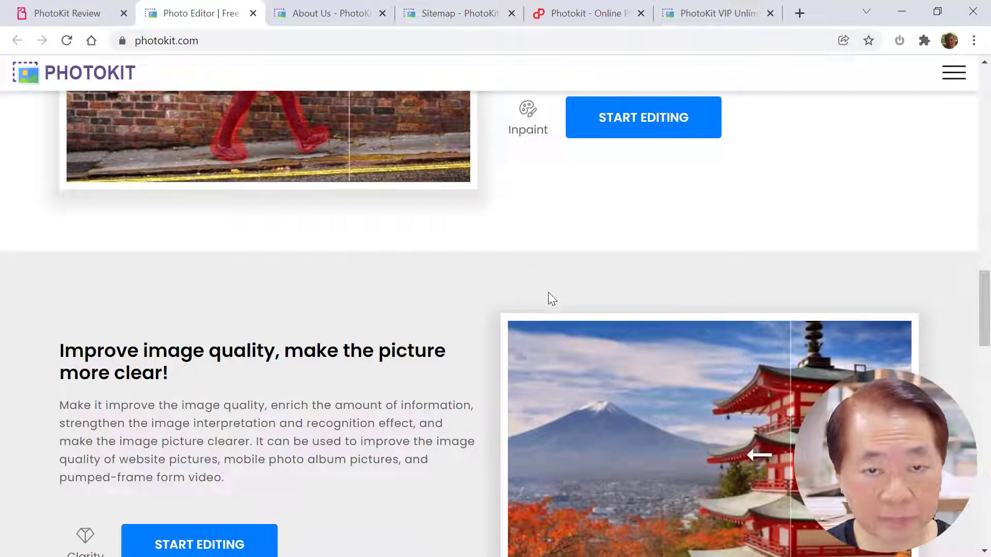
{"action": "scroll", "coordinate": [548, 292], "scroll_direction": "up", "scroll_amount": 12}
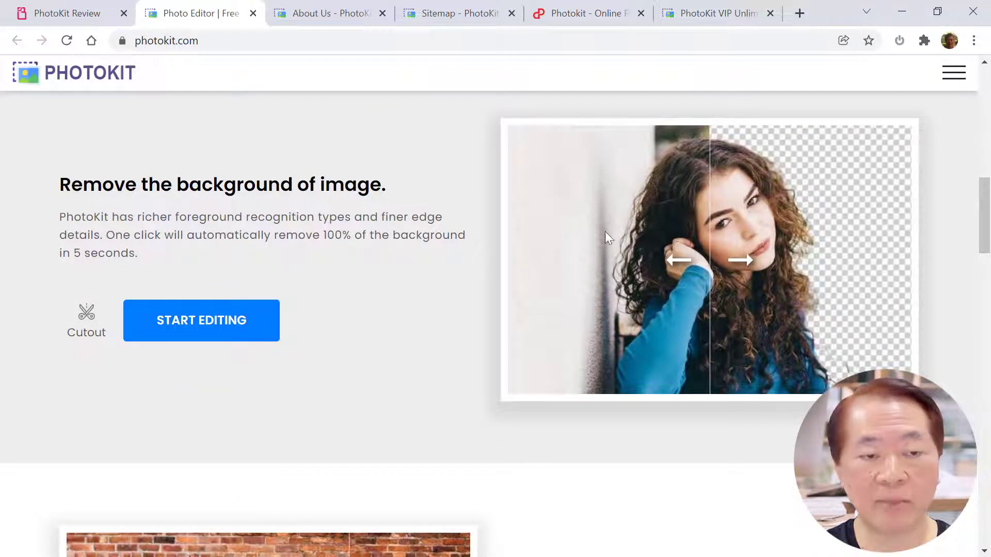
{"action": "left_click_drag", "start_coordinate": [704, 264], "coordinate": [965, 284]}
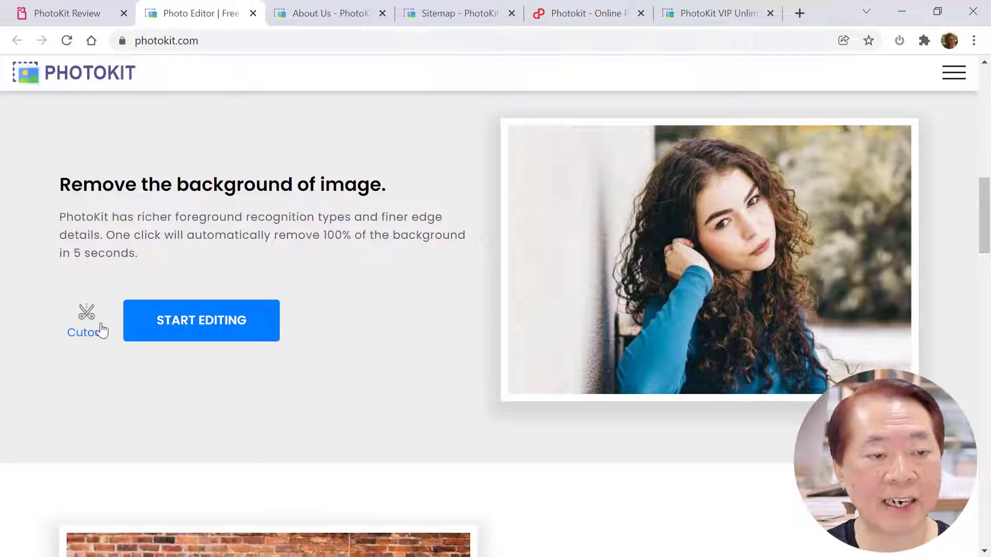
Compare the before and after versions of the Inpaint sample with the man walking past the brick wall.
{"action": "scroll", "coordinate": [479, 293], "scroll_direction": "down", "scroll_amount": 6}
{"action": "scroll", "coordinate": [479, 294], "scroll_direction": "down", "scroll_amount": 2}
{"action": "scroll", "coordinate": [479, 294], "scroll_direction": "up", "scroll_amount": 3}
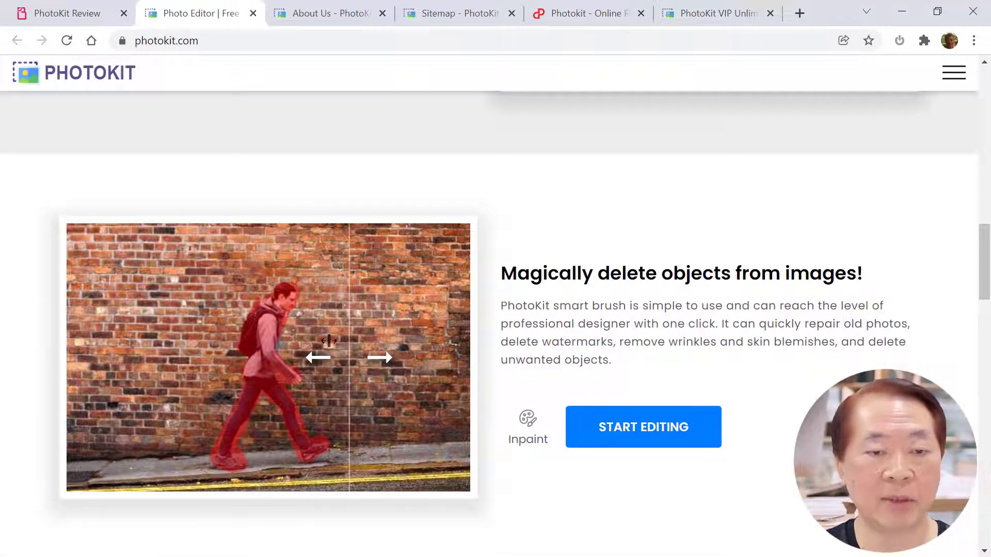
{"action": "left_click_drag", "start_coordinate": [349, 363], "coordinate": [455, 370]}
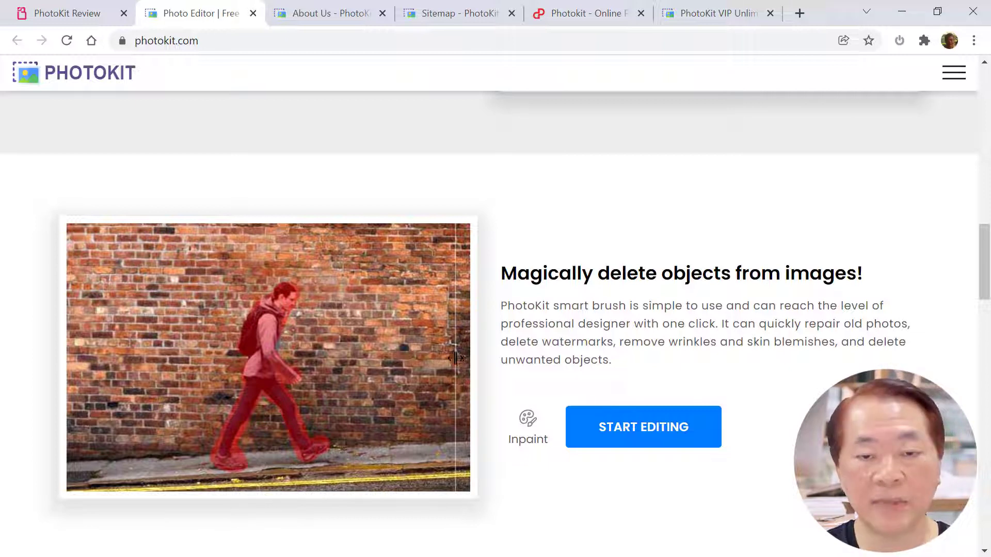
{"action": "left_click_drag", "start_coordinate": [456, 358], "coordinate": [88, 340]}
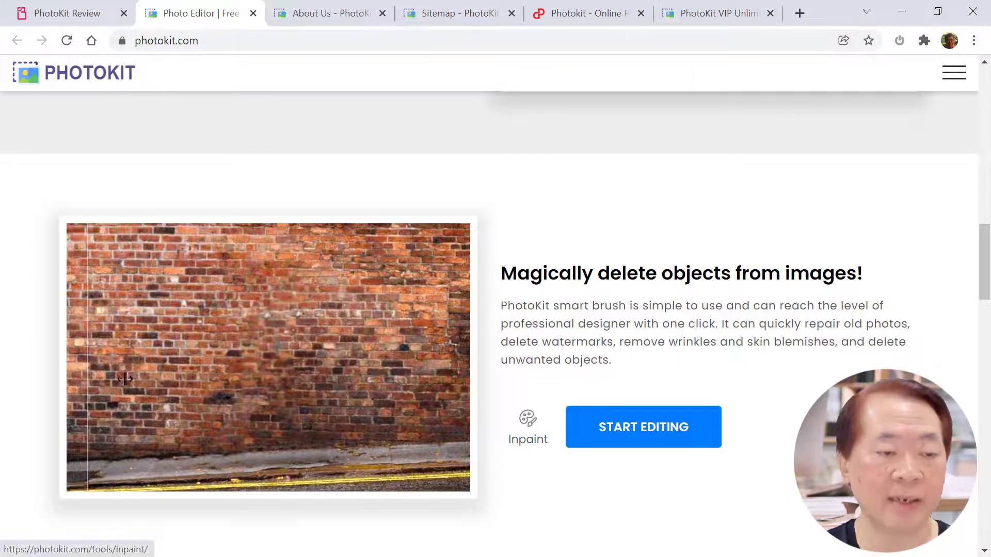
{"action": "left_click_drag", "start_coordinate": [96, 359], "coordinate": [377, 357]}
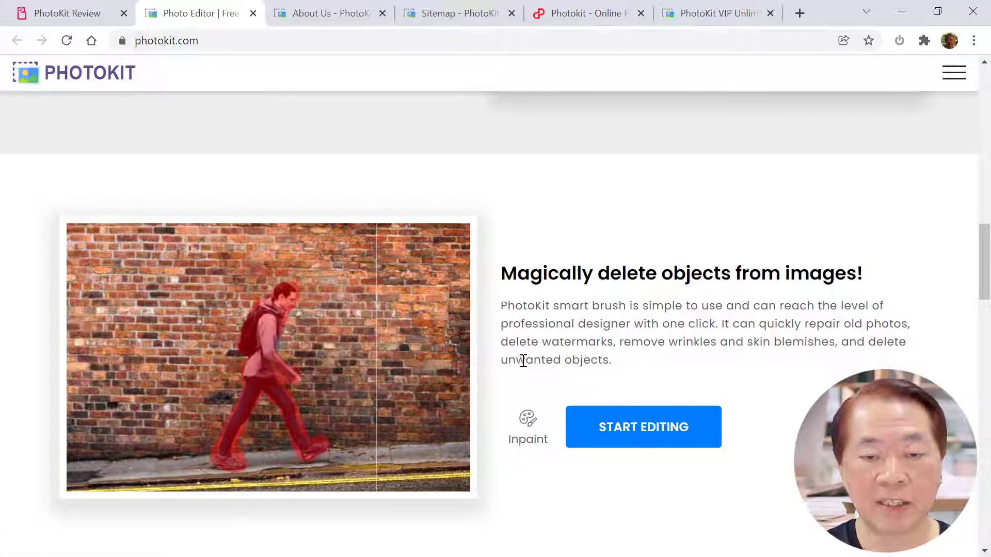
Slide the Clarity sample's divider across the pagoda photo to show the enhanced version.
{"action": "scroll", "coordinate": [522, 361], "scroll_direction": "down", "scroll_amount": 6}
{"action": "scroll", "coordinate": [522, 369], "scroll_direction": "down", "scroll_amount": 3}
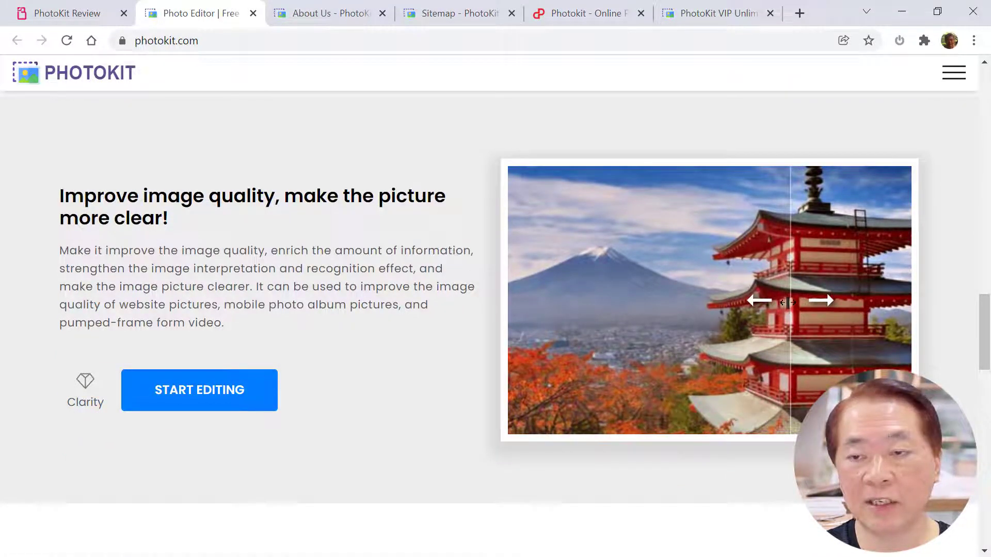
{"action": "left_click_drag", "start_coordinate": [786, 302], "coordinate": [511, 320]}
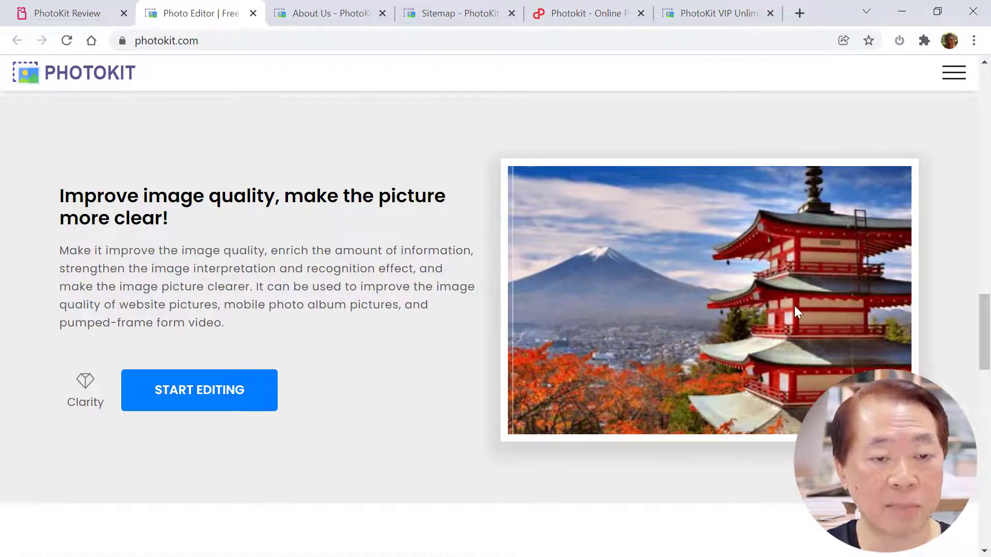
Compare the dark and corrected versions of the Exposure zebra sample and look at the user reviews below it.
{"action": "scroll", "coordinate": [465, 366], "scroll_direction": "down", "scroll_amount": 9}
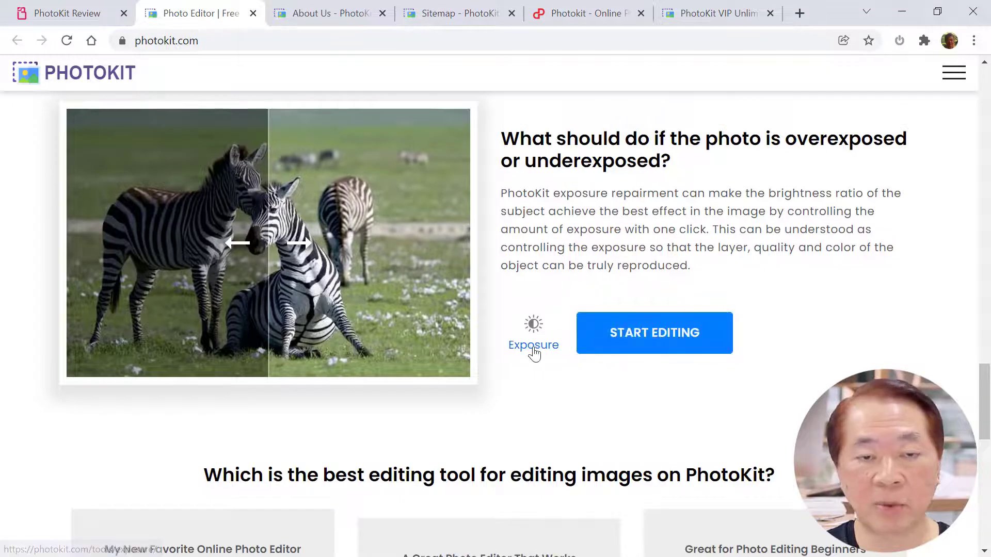
{"action": "left_click_drag", "start_coordinate": [269, 266], "coordinate": [452, 288]}
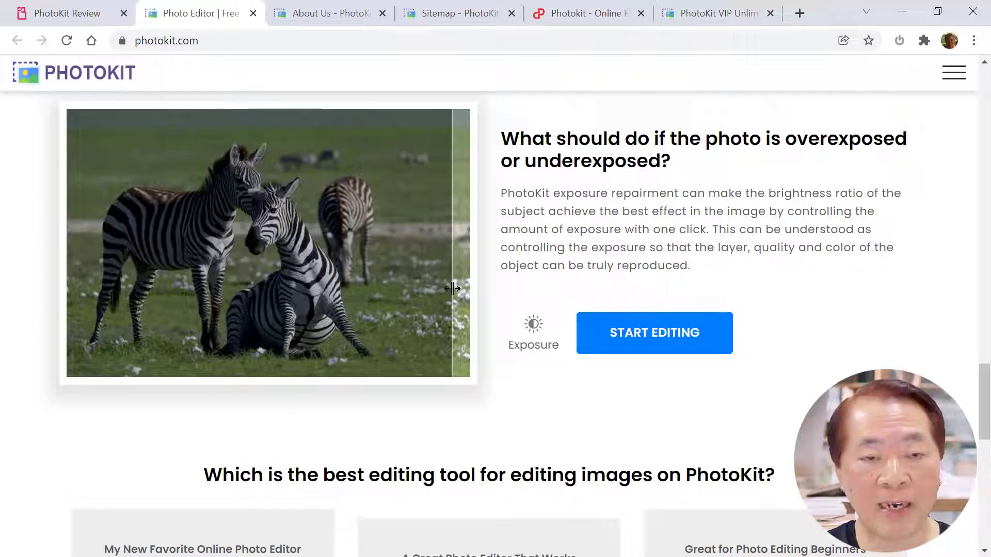
{"action": "left_click_drag", "start_coordinate": [452, 289], "coordinate": [71, 283]}
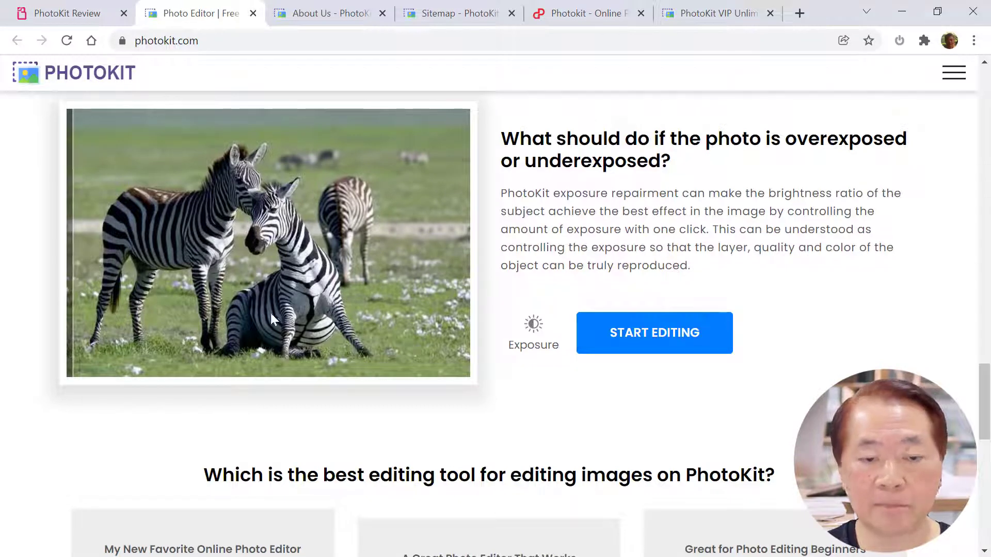
{"action": "scroll", "coordinate": [346, 330], "scroll_direction": "down", "scroll_amount": 6}
{"action": "scroll", "coordinate": [594, 309], "scroll_direction": "up", "scroll_amount": 3}
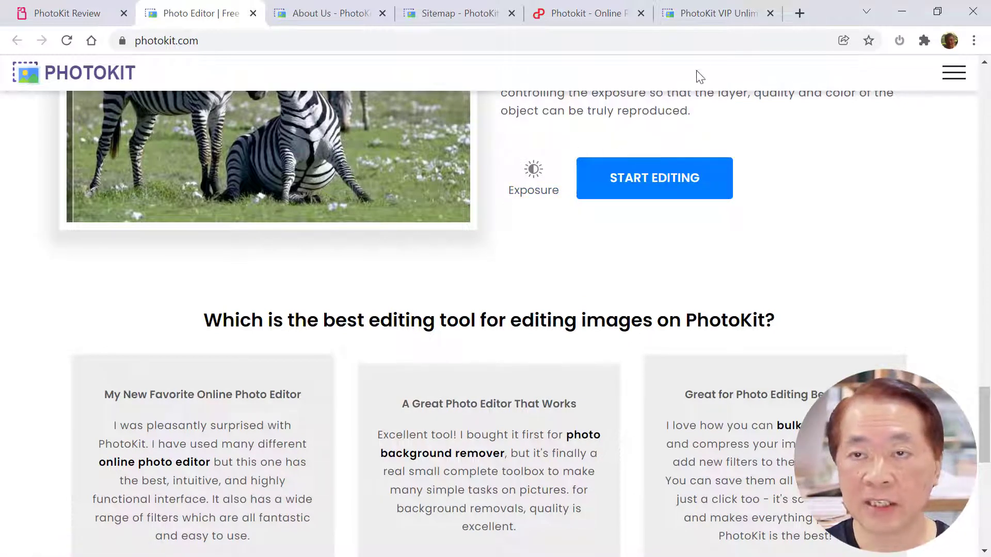
From the VIP account page, open the photo editor and the batch processing page in separate new tabs.
{"action": "left_click", "coordinate": [714, 19]}
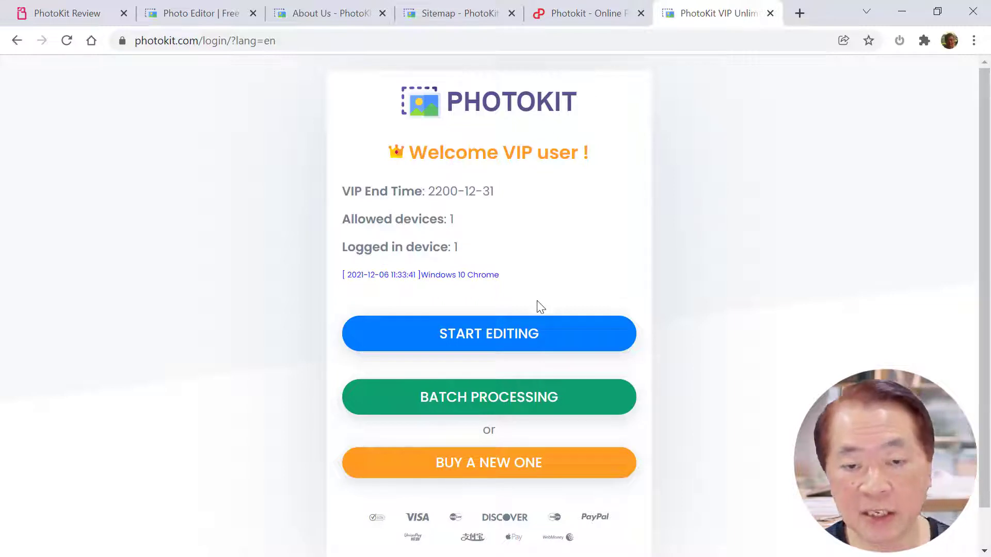
{"action": "right_click", "coordinate": [520, 338]}
{"action": "left_click", "coordinate": [570, 347]}
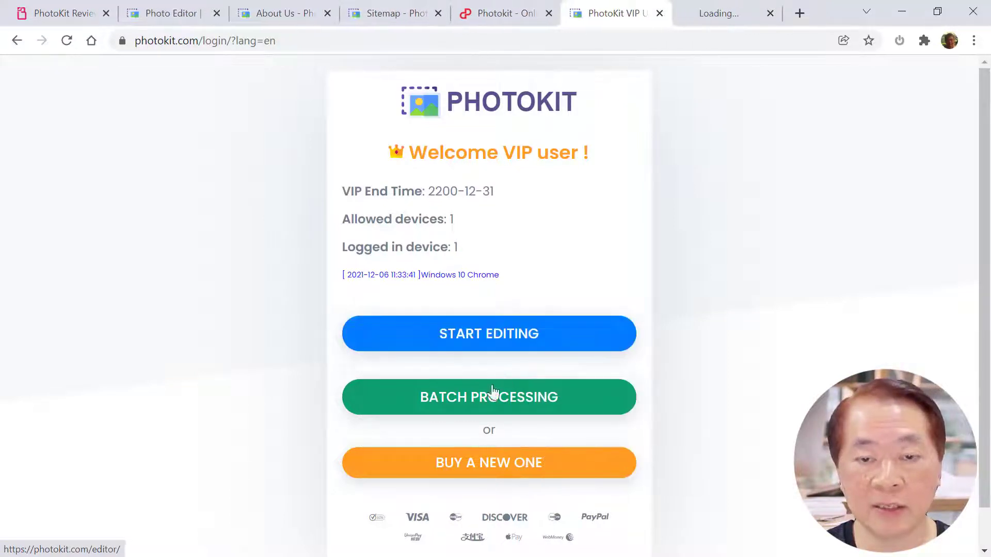
{"action": "right_click", "coordinate": [491, 409]}
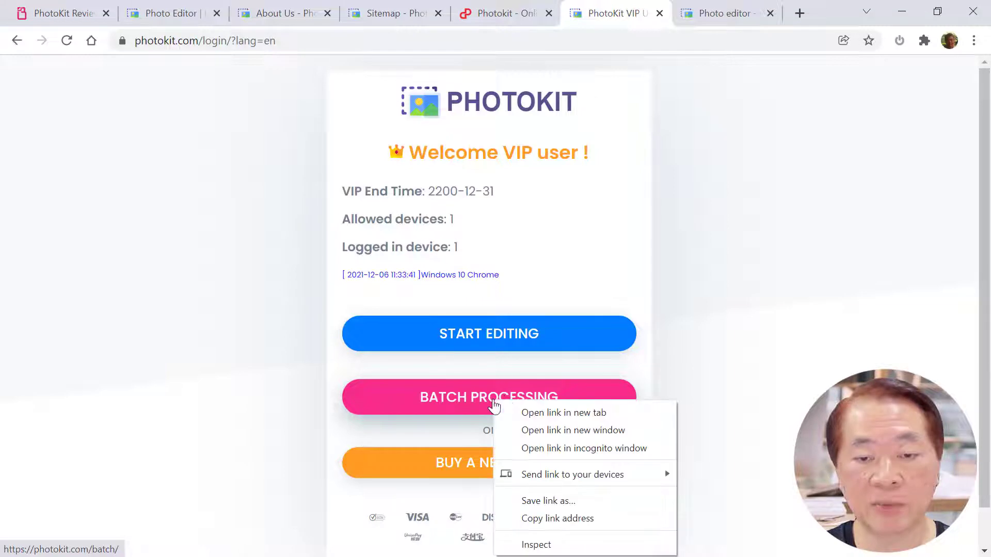
{"action": "left_click", "coordinate": [546, 411]}
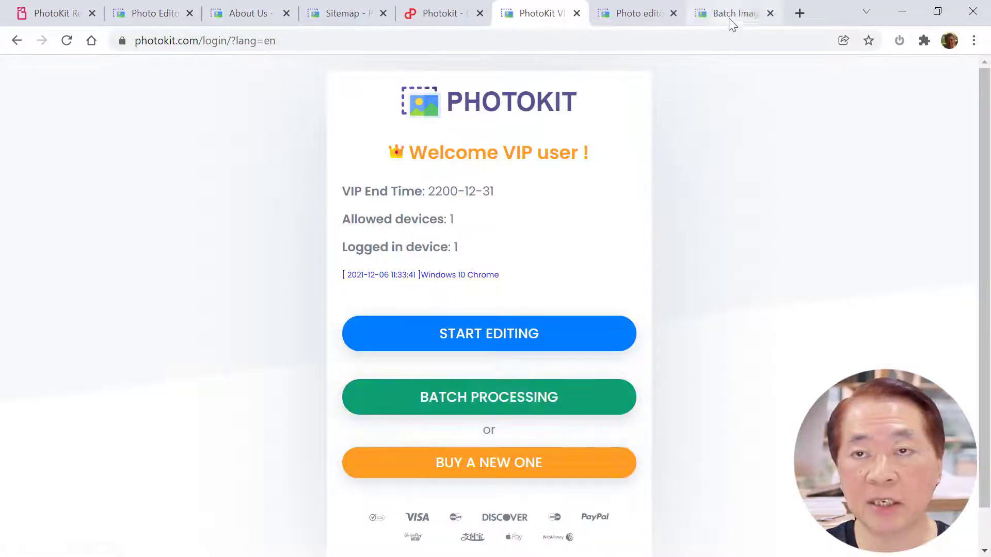
On the batch processing page, examine the settings of the Transform, Compress, Crop and Resize tools.
{"action": "left_click", "coordinate": [730, 17]}
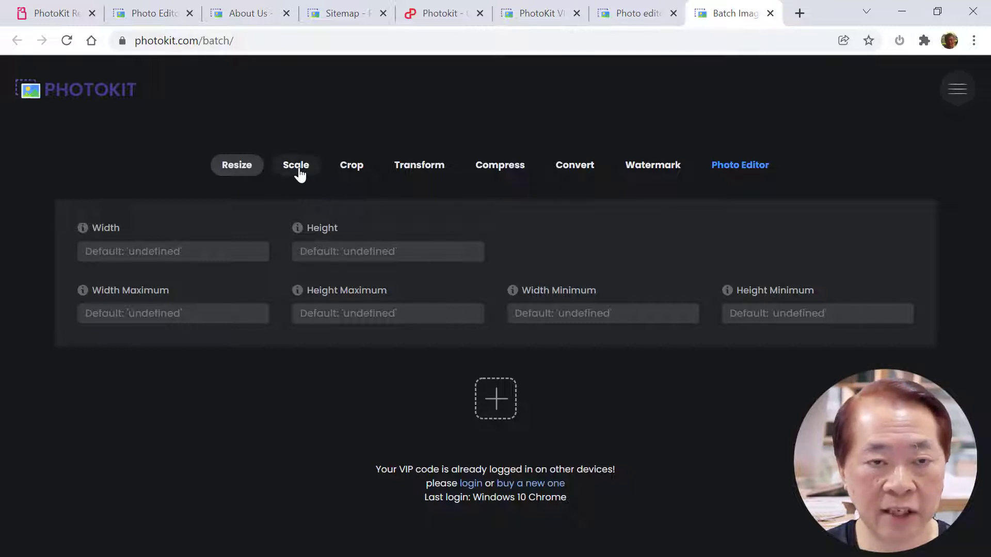
{"action": "left_click", "coordinate": [430, 171]}
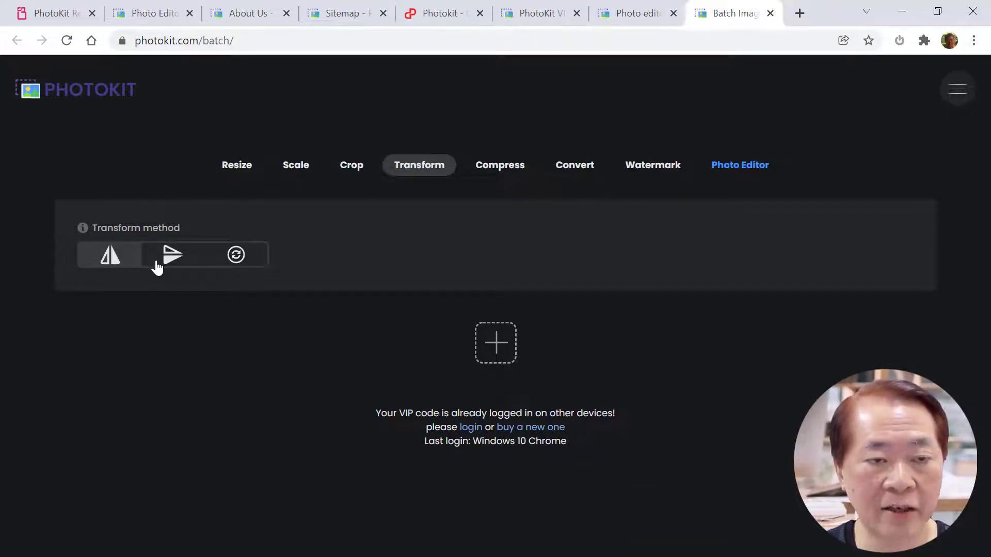
{"action": "left_click", "coordinate": [514, 172]}
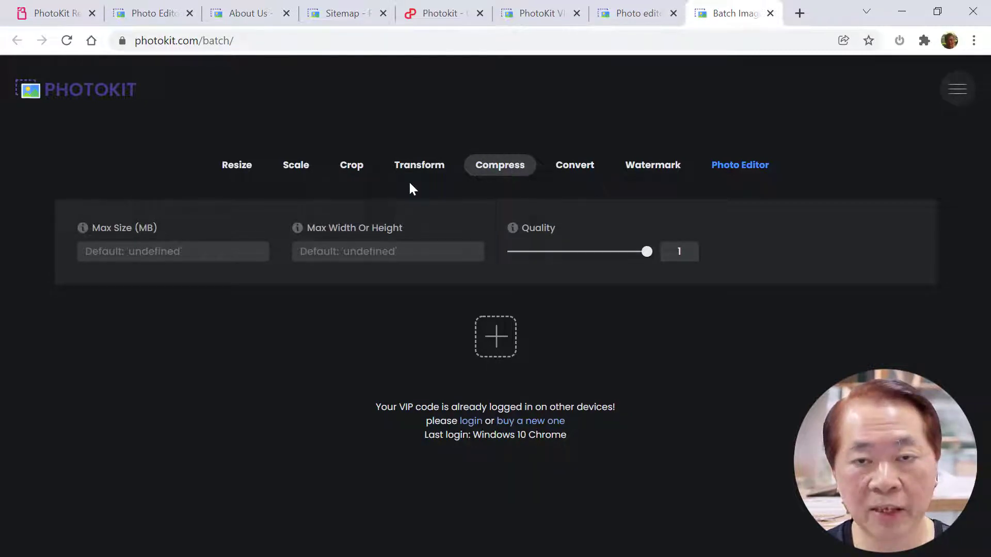
{"action": "left_click", "coordinate": [361, 172]}
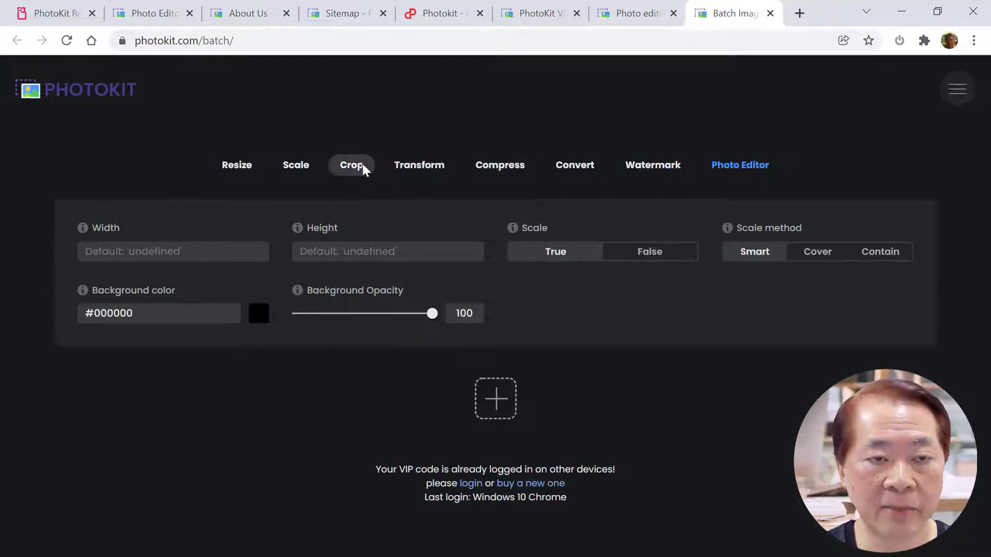
{"action": "left_click", "coordinate": [234, 165]}
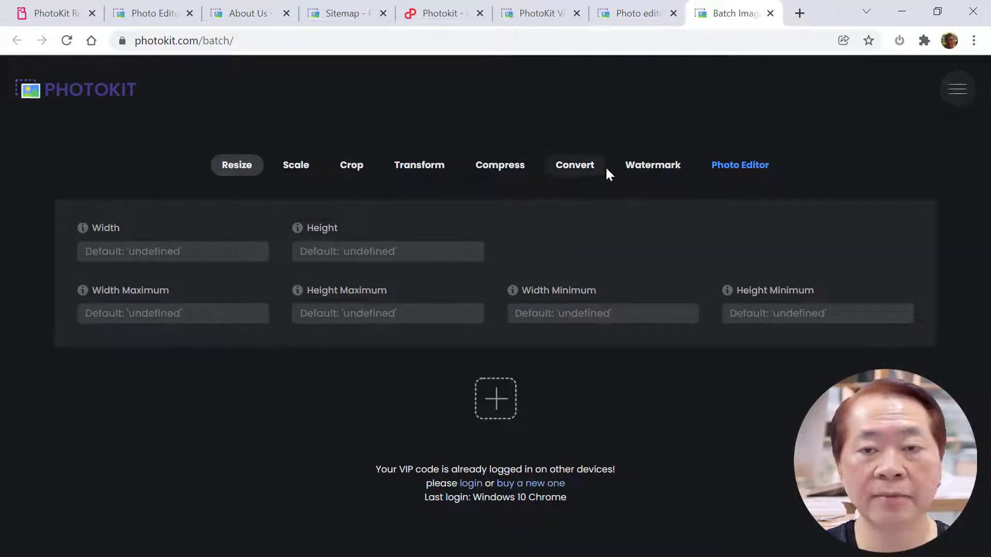
Examine the file types offered by the batch Convert tool and the settings of the Watermark tool.
{"action": "left_click", "coordinate": [582, 172]}
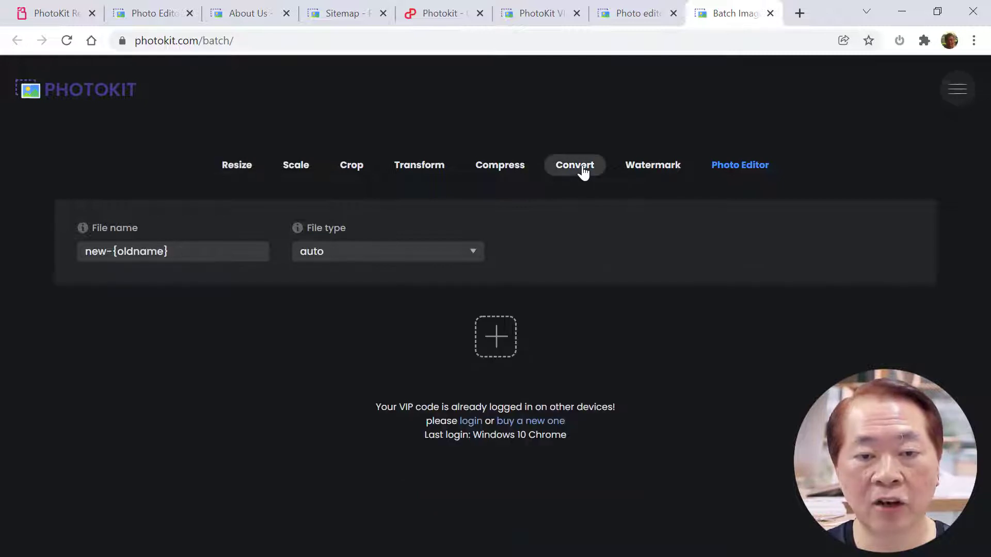
{"action": "left_click", "coordinate": [452, 263]}
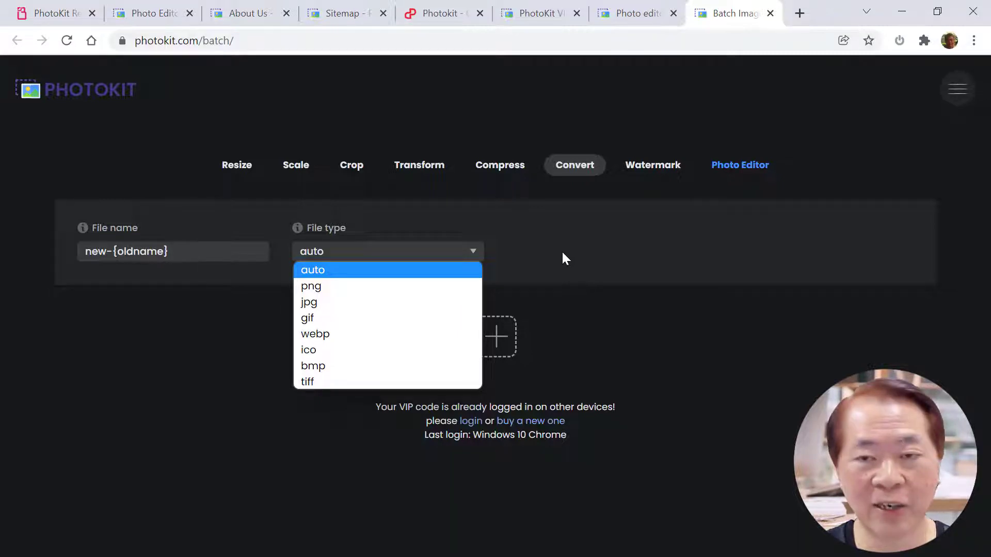
{"action": "left_click", "coordinate": [660, 165]}
{"action": "left_click", "coordinate": [661, 165]}
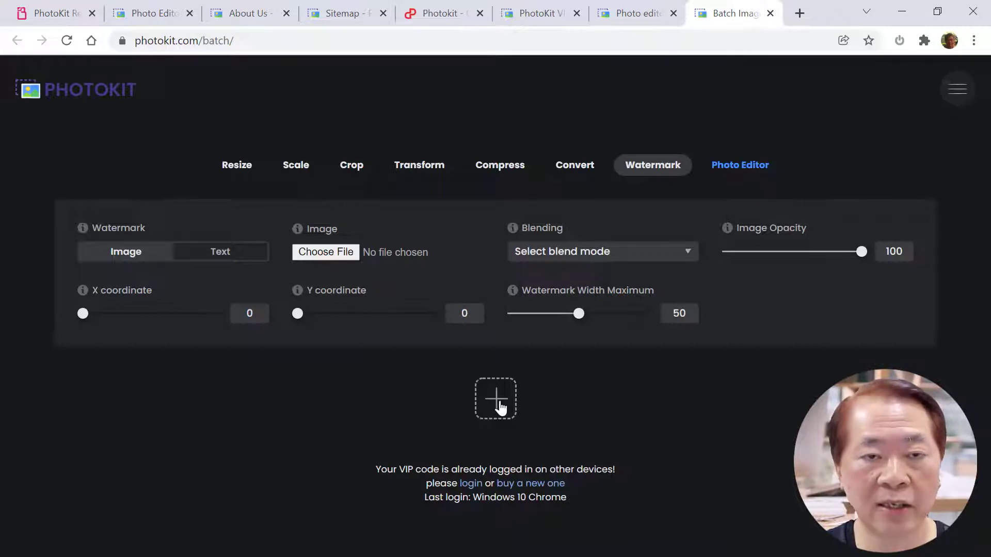
Glance at the photo editor's start page, return to the VIP account page and close the editor and batch processing tabs.
{"action": "left_click", "coordinate": [626, 15]}
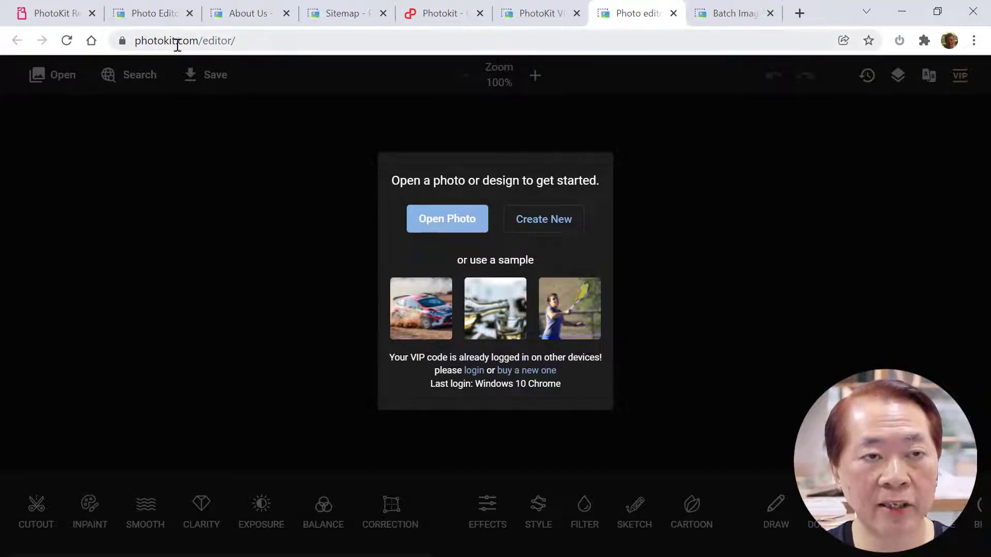
{"action": "left_click", "coordinate": [719, 15]}
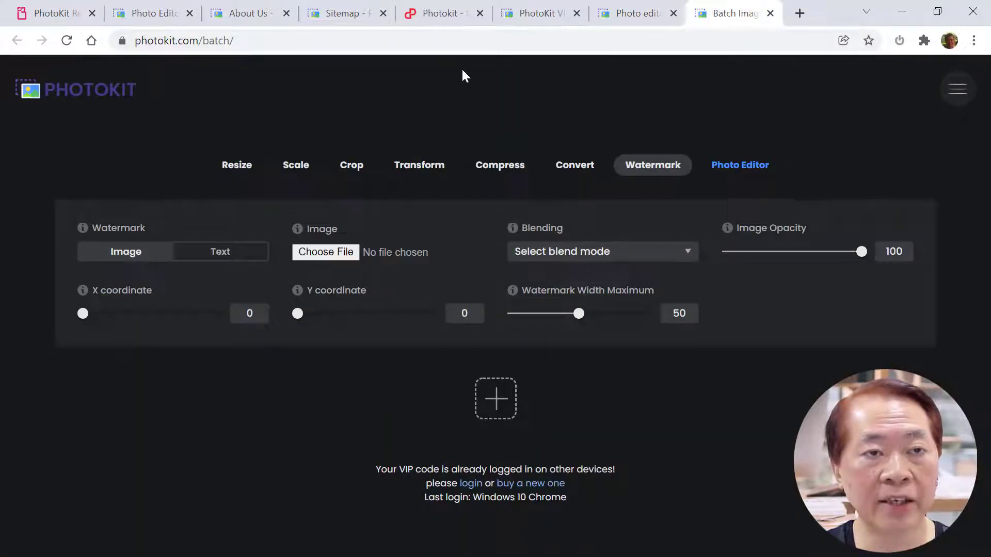
{"action": "left_click", "coordinate": [538, 15]}
{"action": "left_click", "coordinate": [674, 14]}
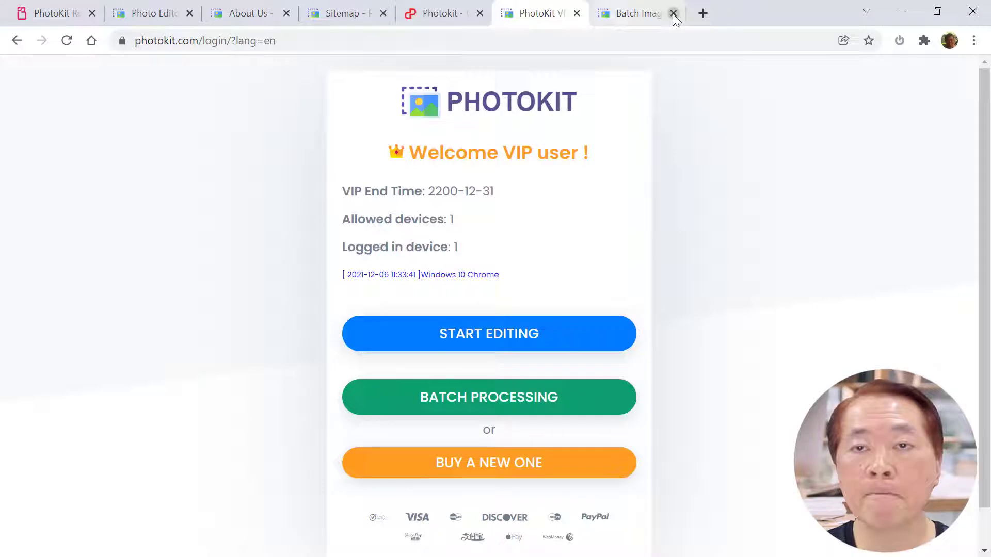
{"action": "left_click", "coordinate": [674, 14]}
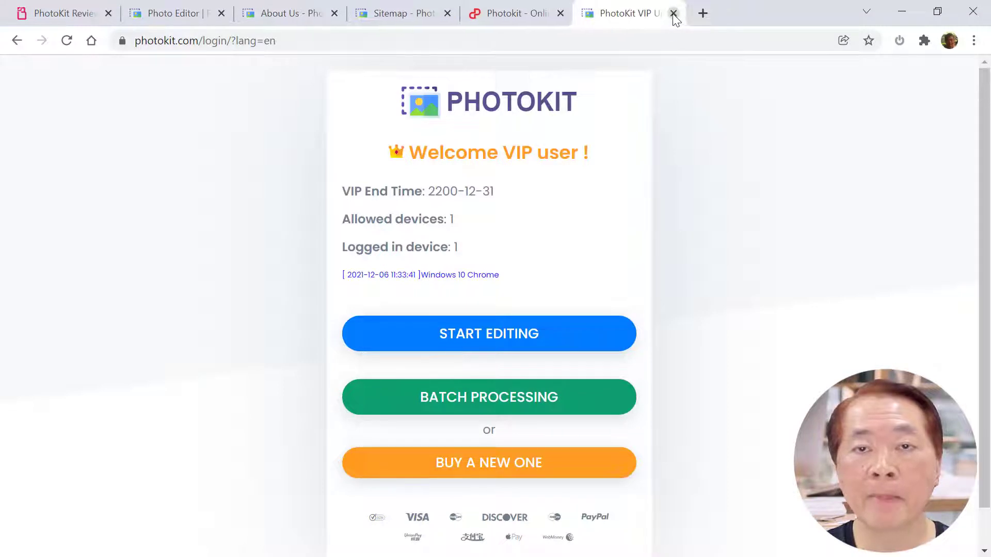
Open the photo editor from the VIP account page and create a blank 800 by 600 canvas.
{"action": "left_click", "coordinate": [495, 345]}
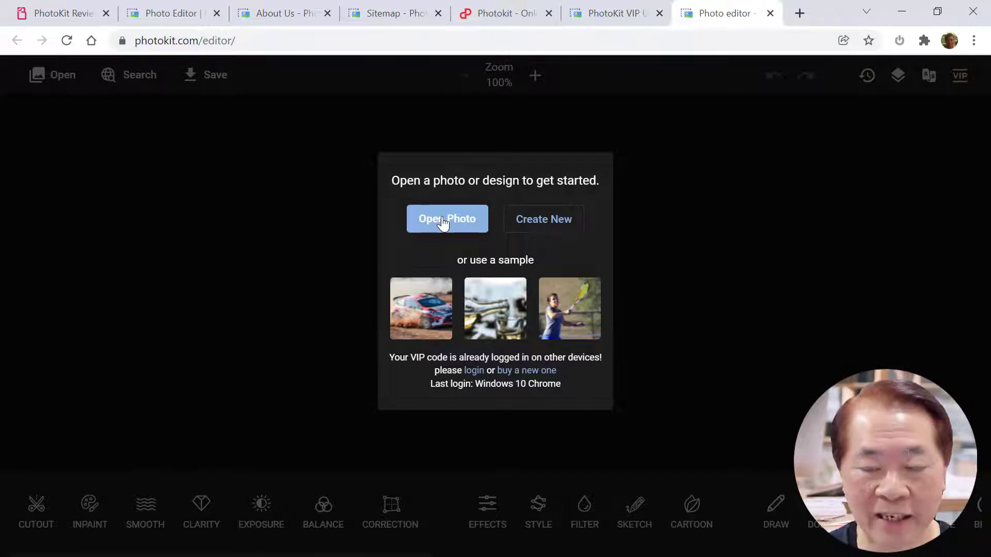
{"action": "left_click", "coordinate": [551, 221]}
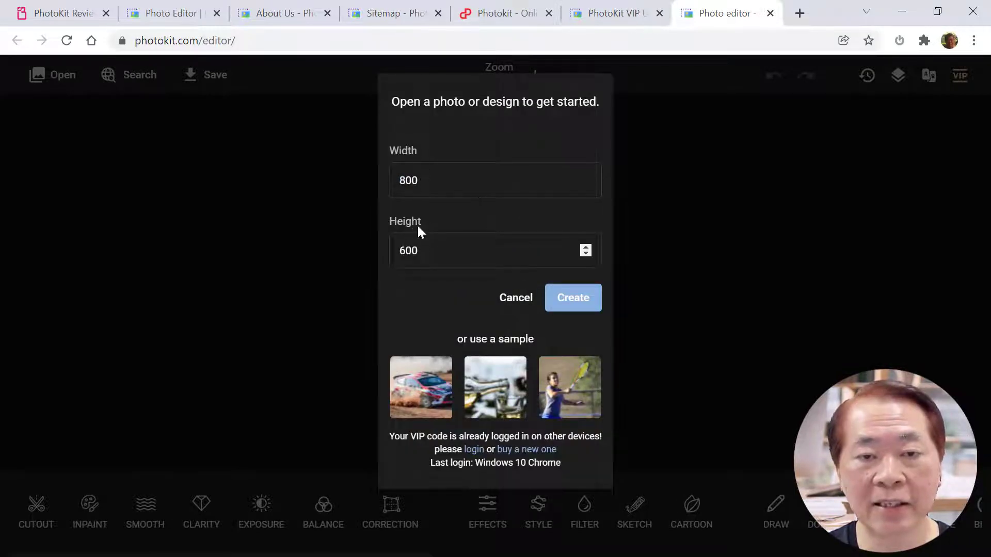
{"action": "left_click", "coordinate": [571, 298]}
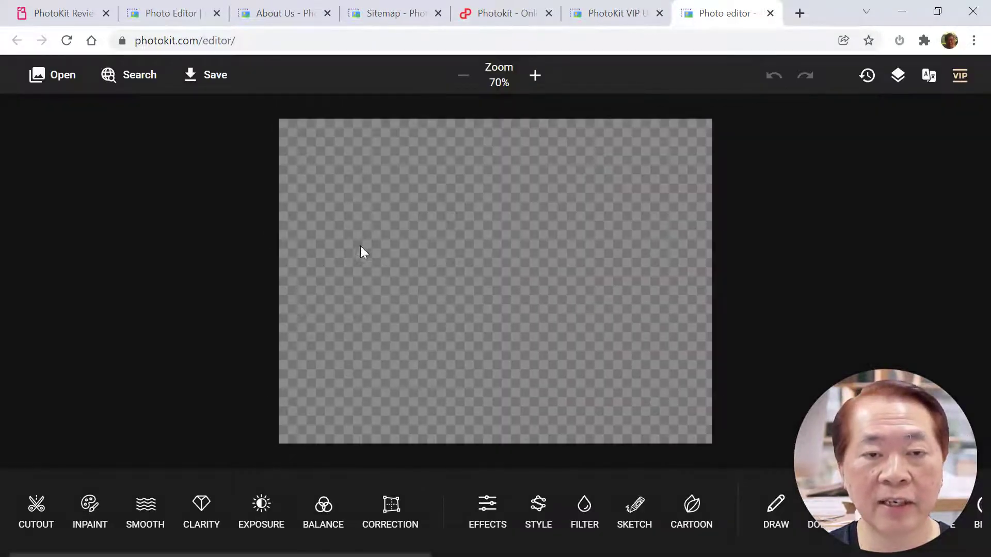
Open the Pixabay image search and browse through the stock pictures it offers.
{"action": "left_click", "coordinate": [141, 77]}
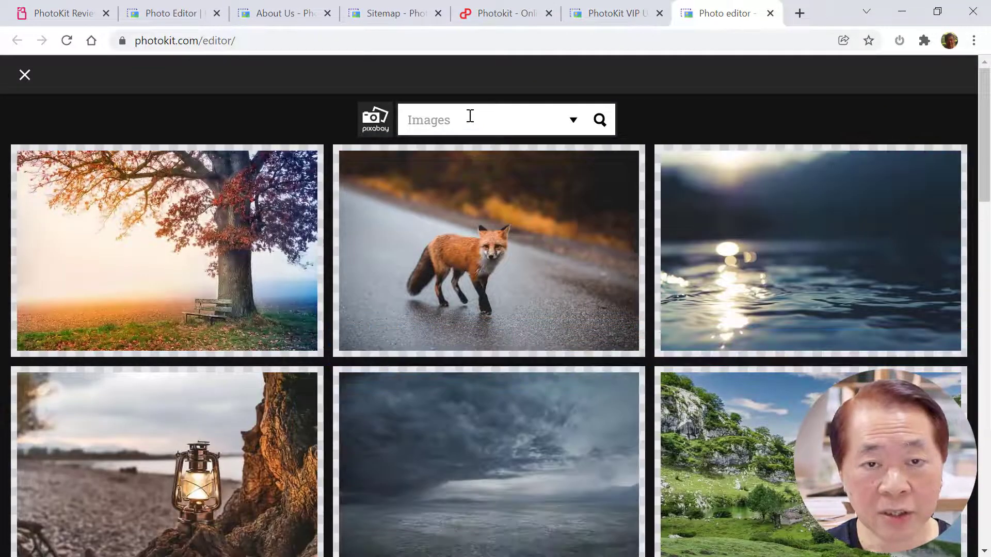
{"action": "left_click", "coordinate": [464, 121]}
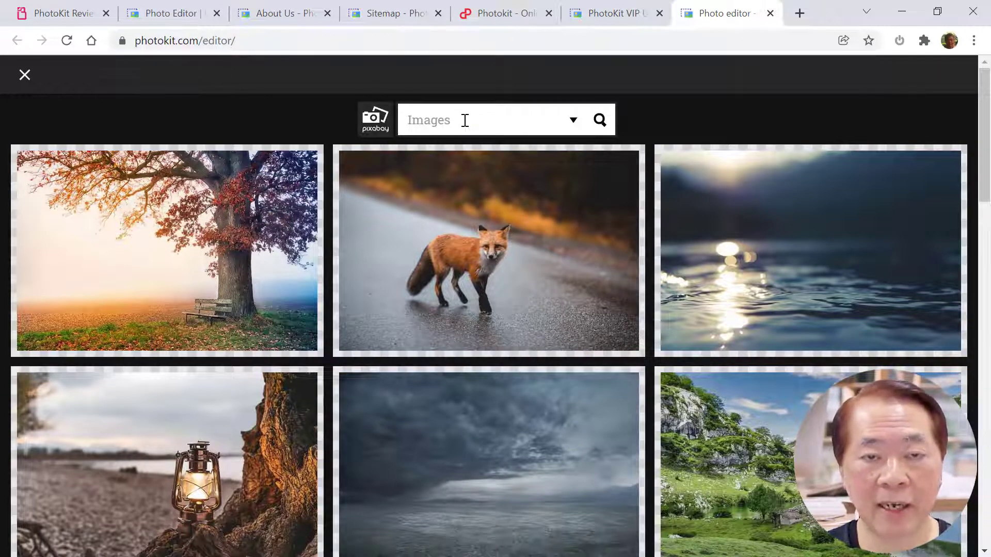
{"action": "mouse_move", "coordinate": [497, 149]}
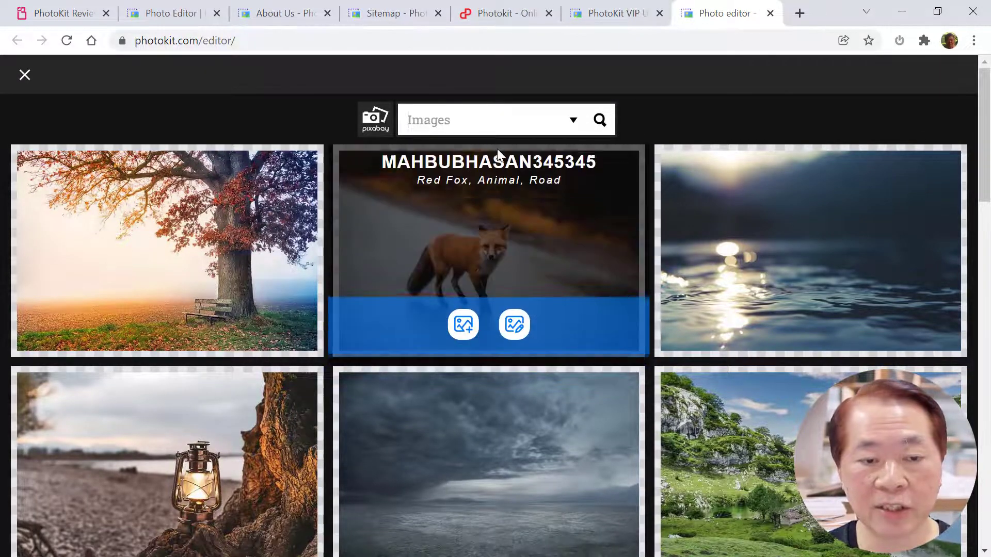
{"action": "scroll", "coordinate": [720, 273], "scroll_direction": "down", "scroll_amount": 20}
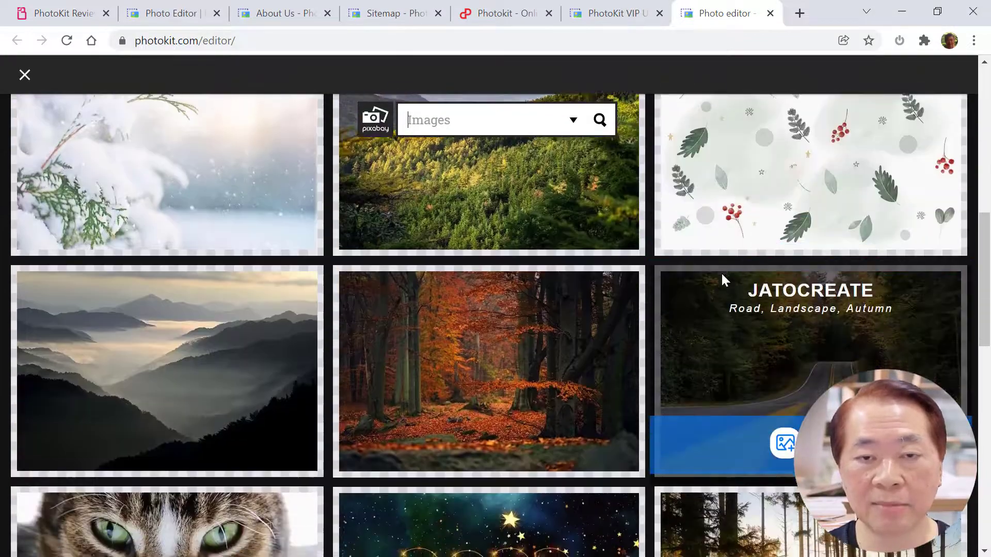
{"action": "scroll", "coordinate": [720, 272], "scroll_direction": "down", "scroll_amount": 4}
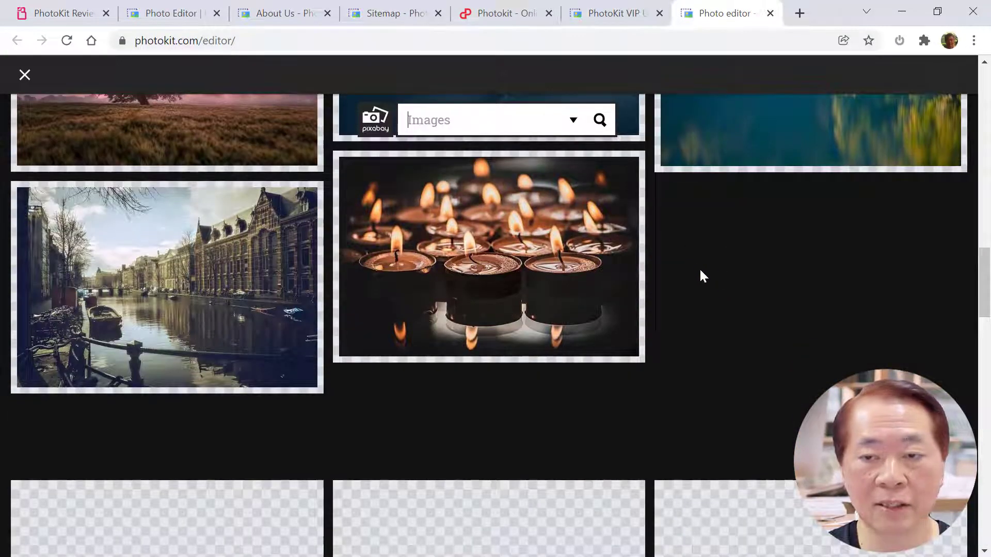
{"action": "scroll", "coordinate": [714, 294], "scroll_direction": "down", "scroll_amount": 7}
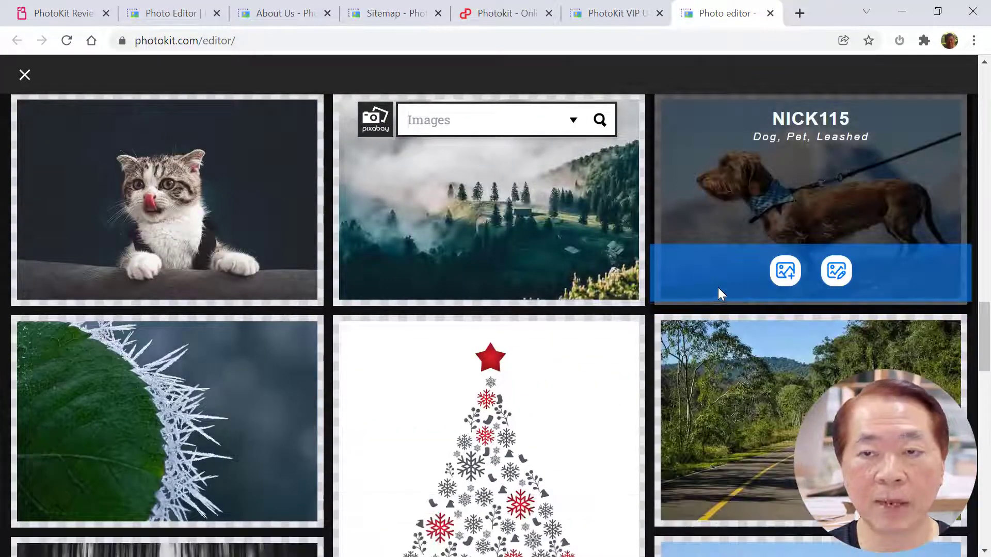
{"action": "scroll", "coordinate": [765, 337], "scroll_direction": "down", "scroll_amount": 15}
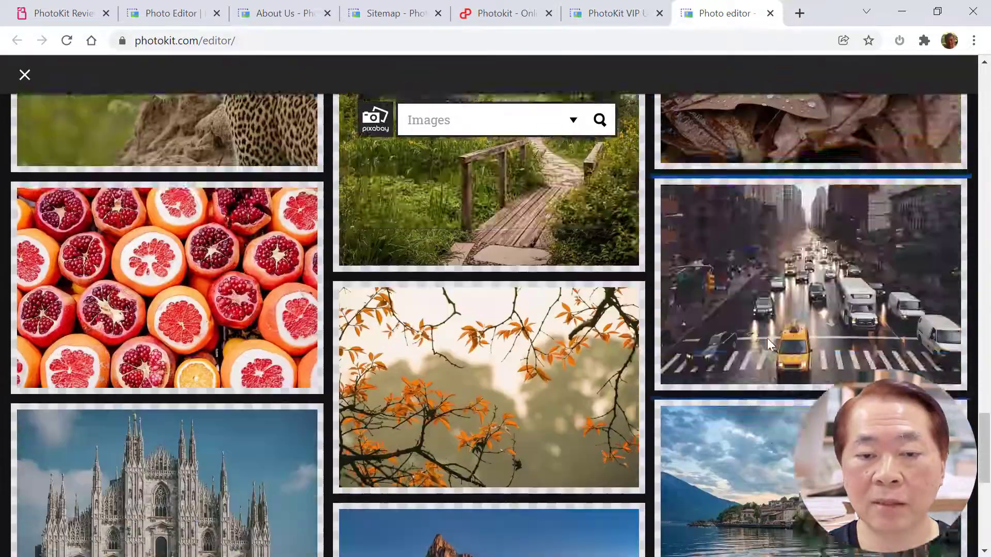
{"action": "scroll", "coordinate": [768, 339], "scroll_direction": "down", "scroll_amount": 5}
{"action": "scroll", "coordinate": [767, 339], "scroll_direction": "up", "scroll_amount": 10}
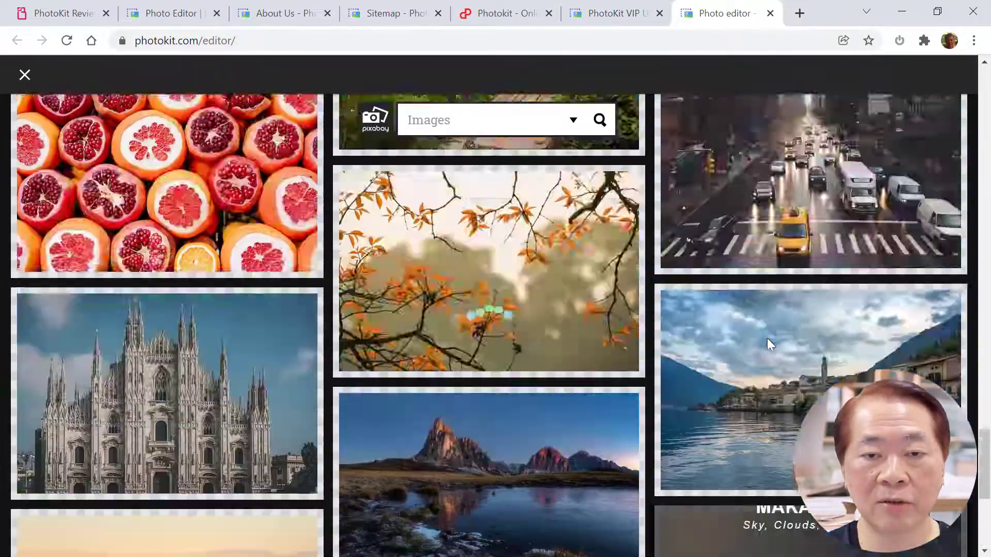
{"action": "scroll", "coordinate": [767, 339], "scroll_direction": "up", "scroll_amount": 10}
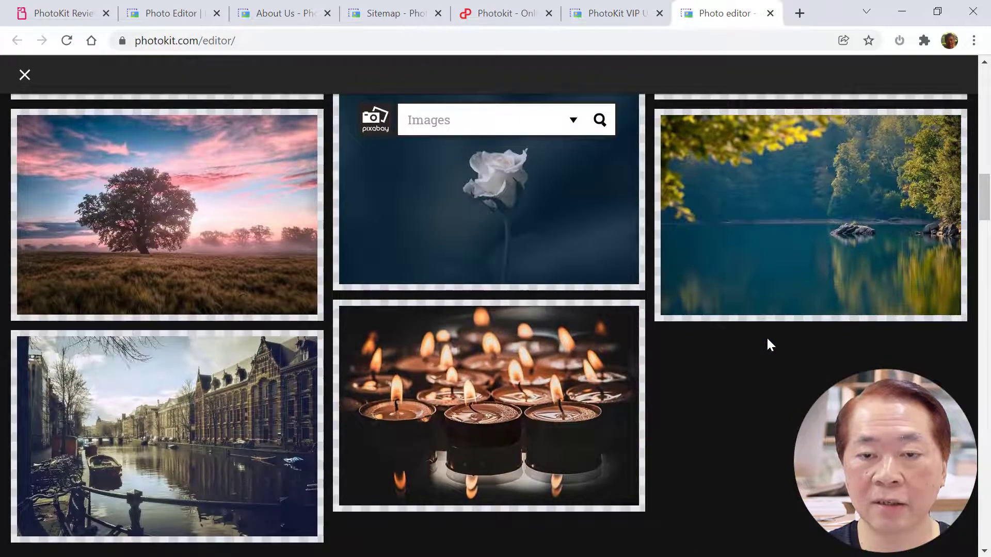
{"action": "scroll", "coordinate": [767, 338], "scroll_direction": "up", "scroll_amount": 10}
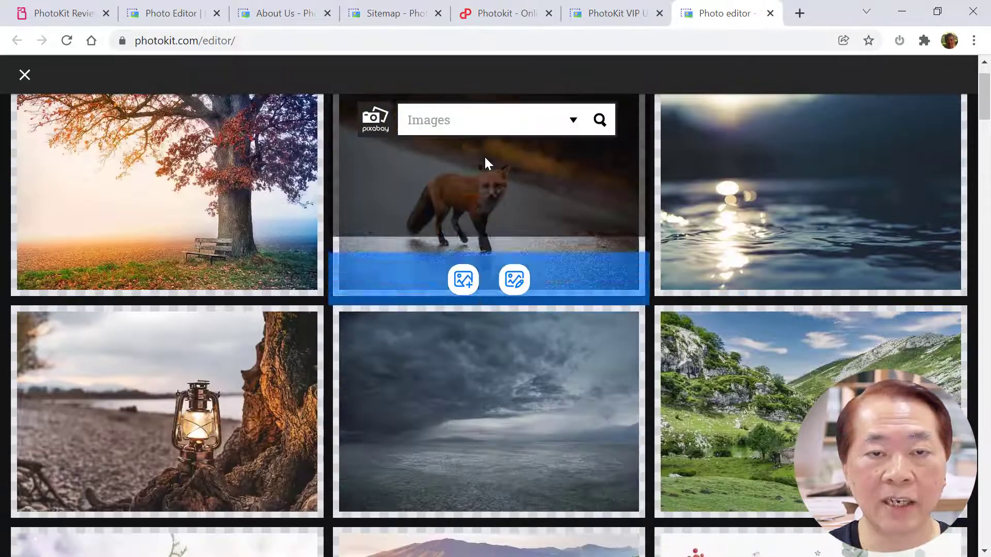
Search the Pixabay images for "woman" and open the photo of the woman jumping on the beach for editing.
{"action": "type", "text": "wp"}
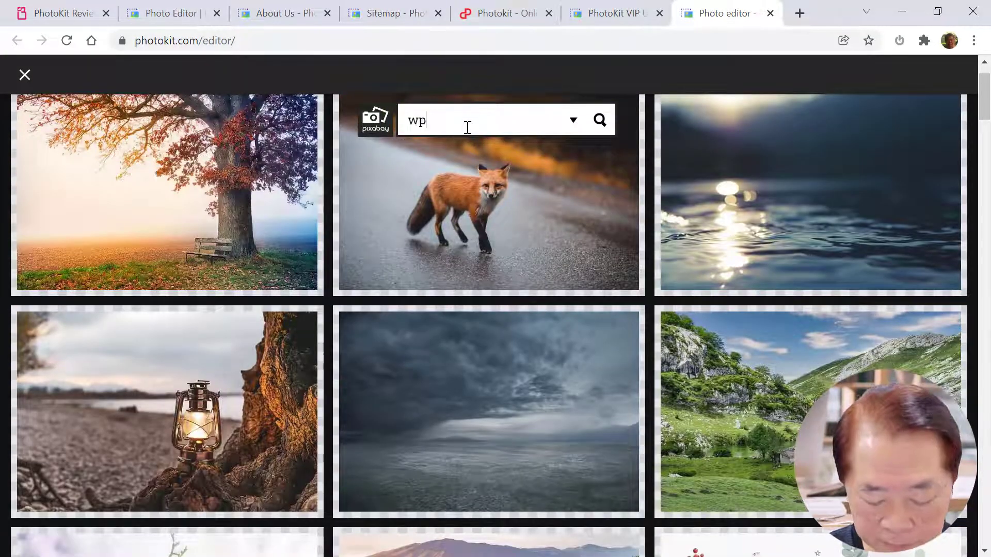
{"action": "type", "text": "oman"}
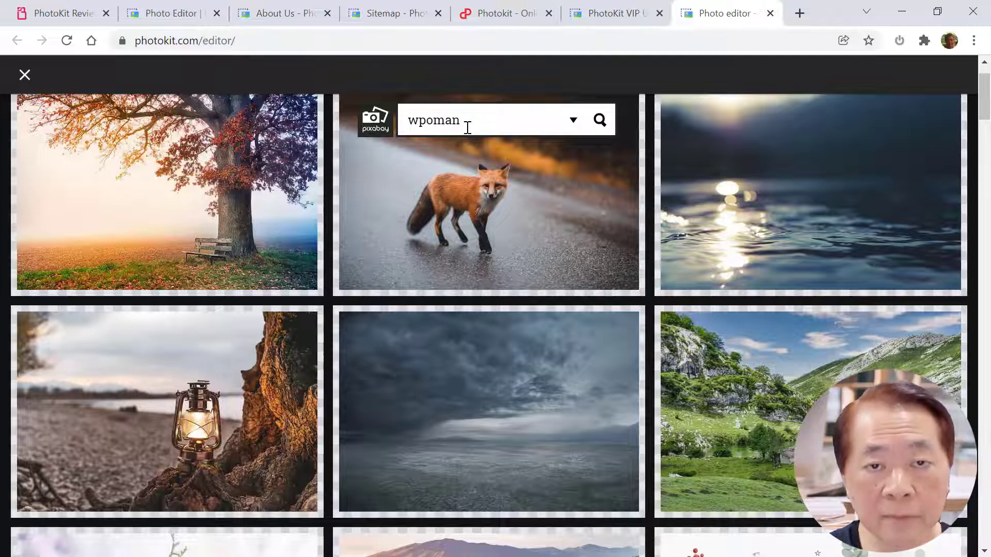
{"action": "left_click", "coordinate": [427, 126]}
{"action": "key", "text": "BackSpace"}
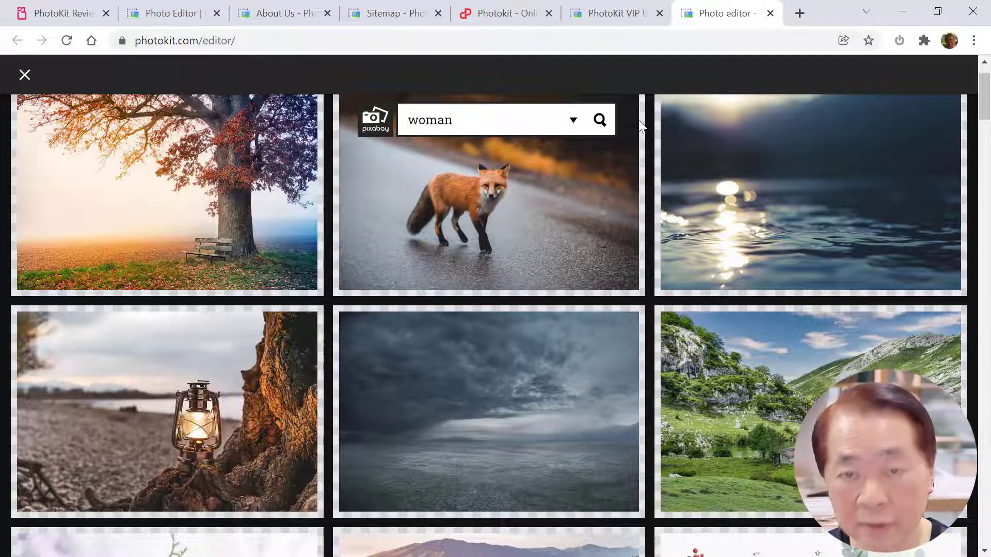
{"action": "left_click", "coordinate": [598, 120]}
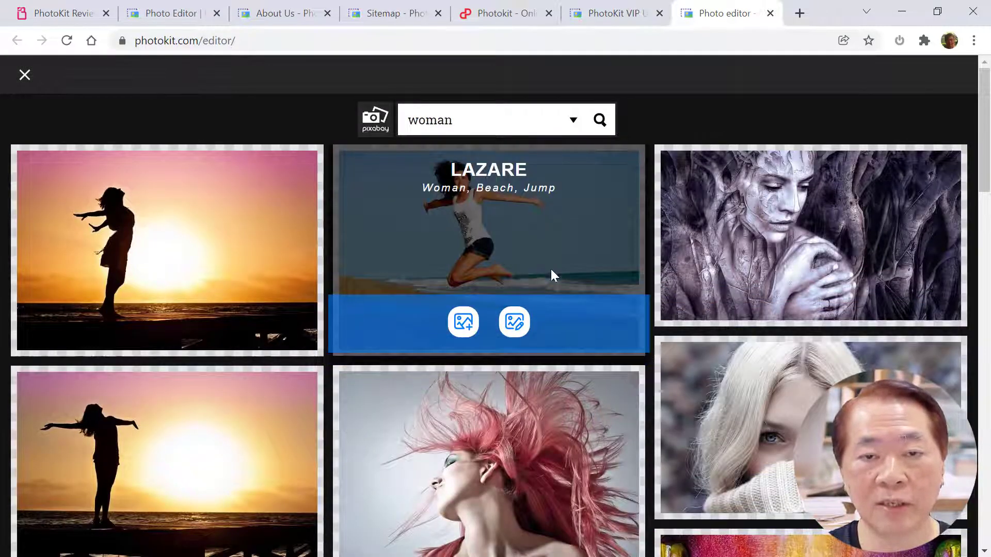
{"action": "left_click", "coordinate": [514, 323]}
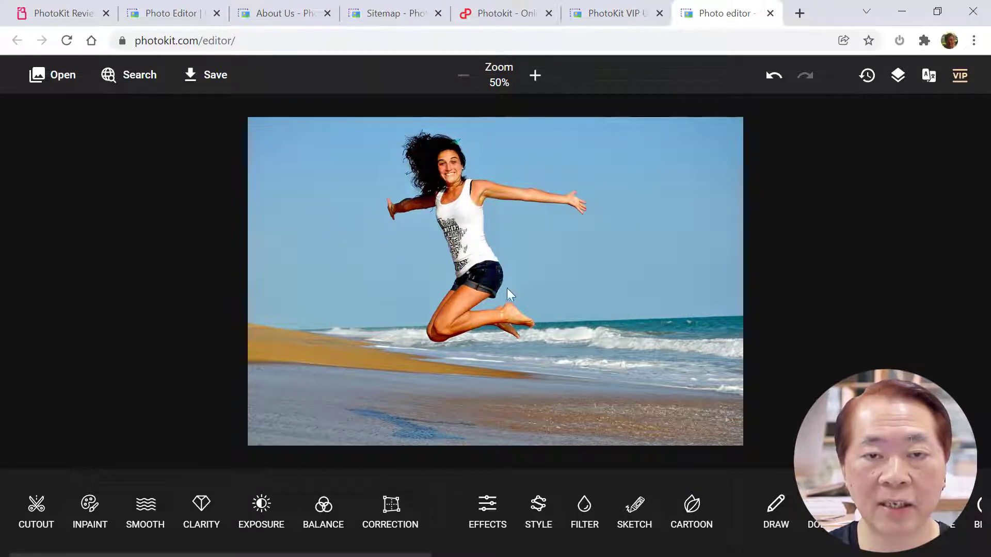
Try the Cutout tool on the jumping woman, shifting the cutout toward the canvas centre and flipping it, and undo the cutout.
{"action": "left_click", "coordinate": [36, 509]}
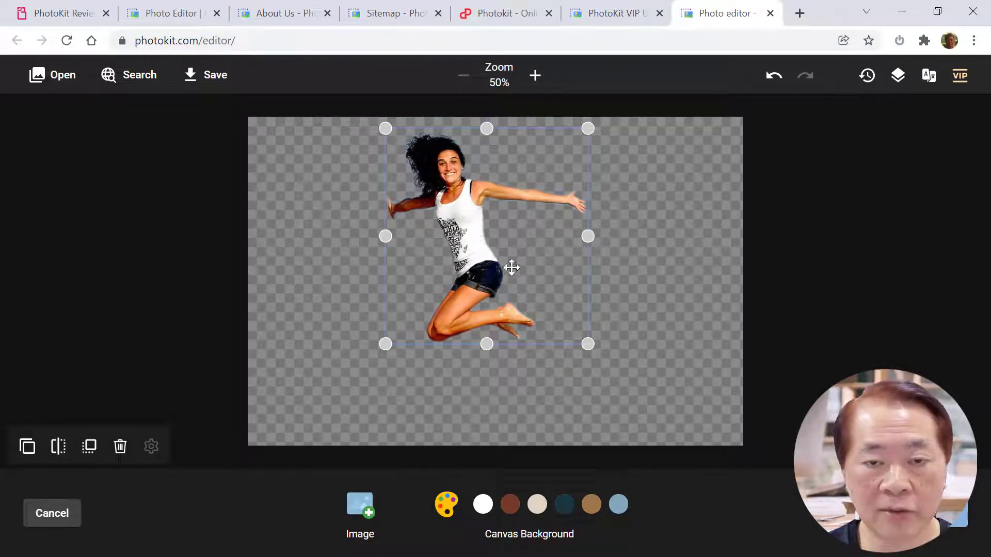
{"action": "left_click_drag", "start_coordinate": [474, 240], "coordinate": [499, 279]}
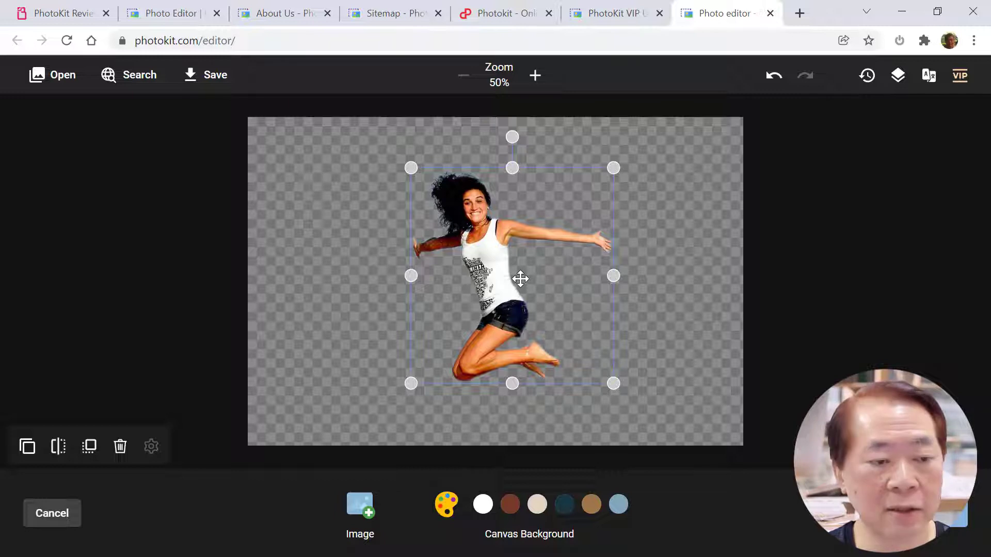
{"action": "left_click", "coordinate": [58, 447]}
{"action": "left_click", "coordinate": [59, 447]}
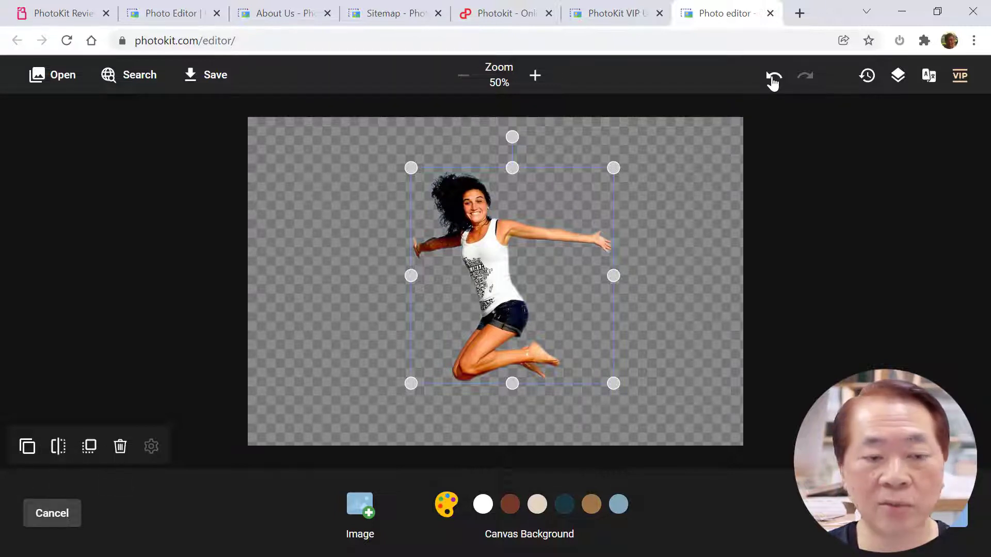
{"action": "left_click", "coordinate": [773, 77]}
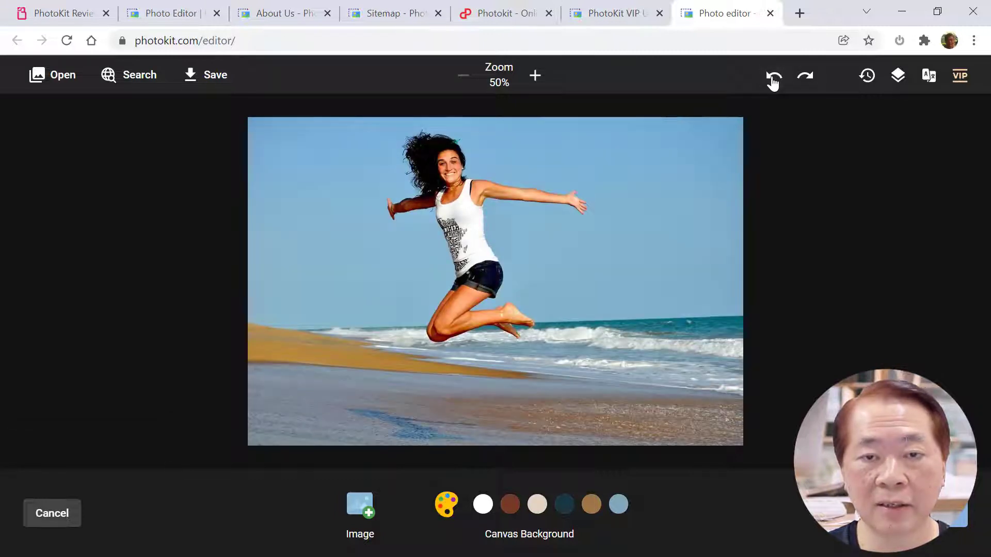
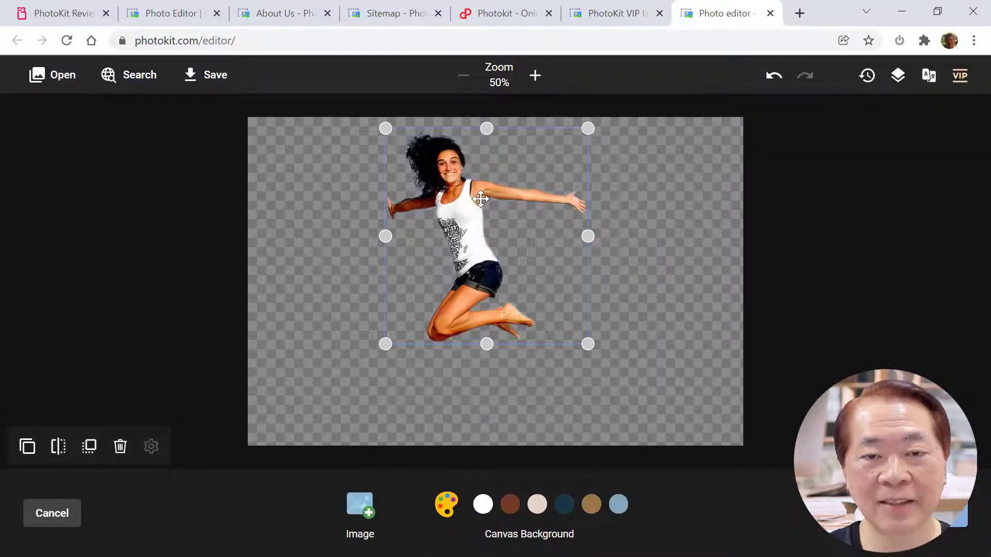
Try reddish-brown and light blue canvas backgrounds behind the lowered cutout, look at the custom color picker, and undo the cutout.
{"action": "left_click_drag", "start_coordinate": [480, 199], "coordinate": [484, 237]}
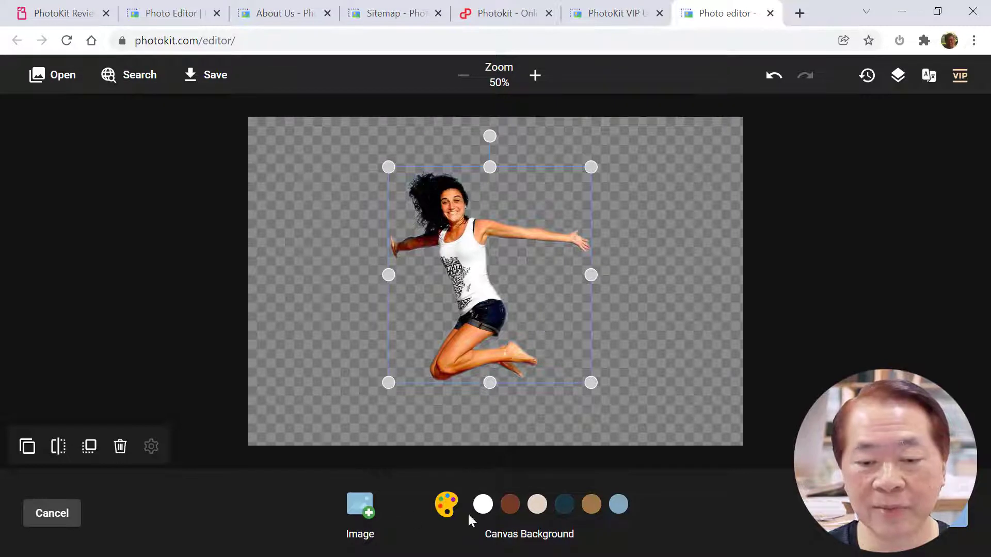
{"action": "left_click", "coordinate": [511, 513]}
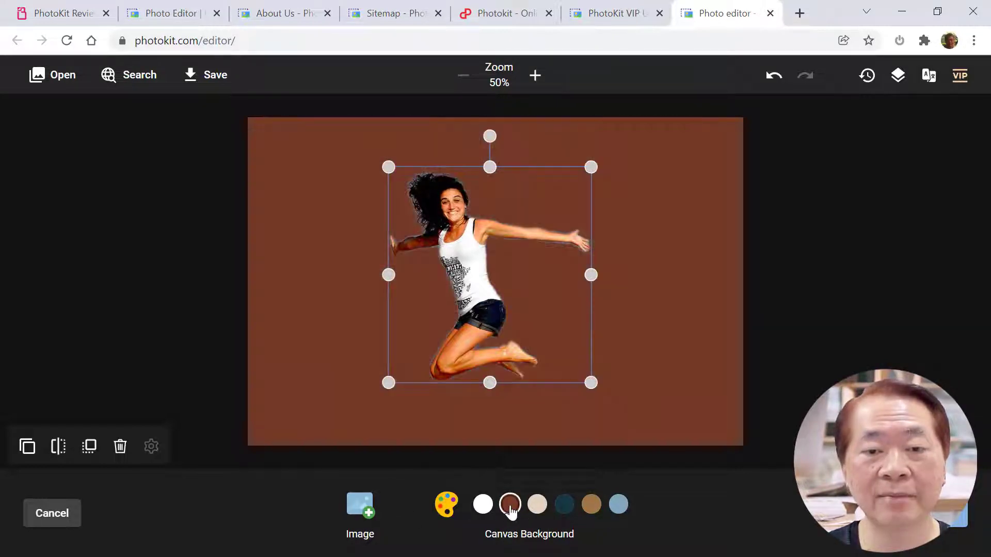
{"action": "left_click", "coordinate": [619, 505]}
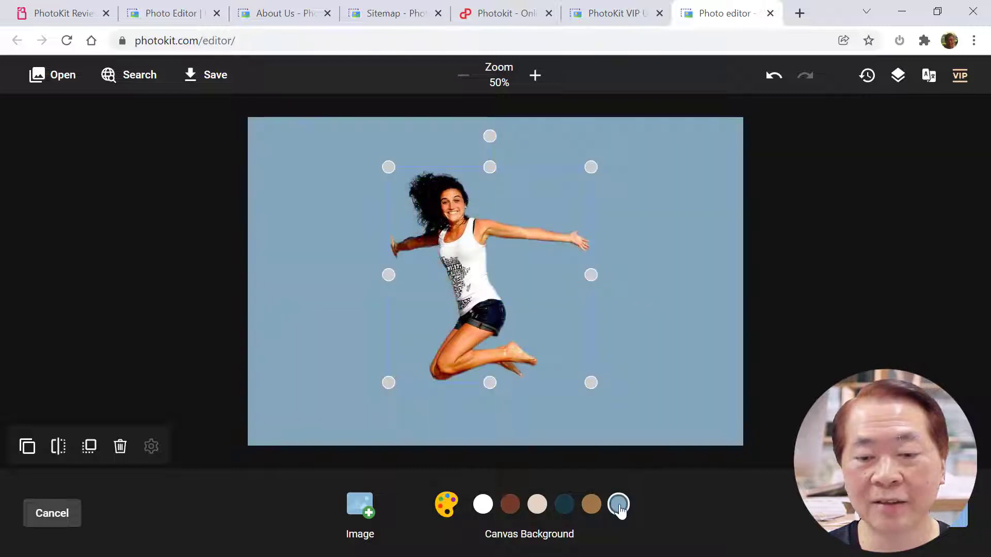
{"action": "left_click", "coordinate": [447, 504]}
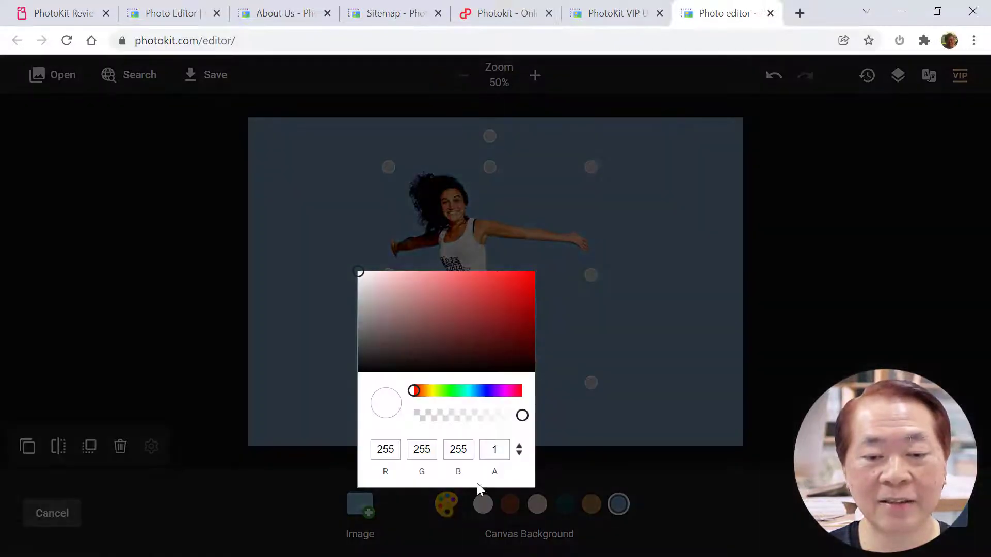
{"action": "left_click", "coordinate": [584, 463]}
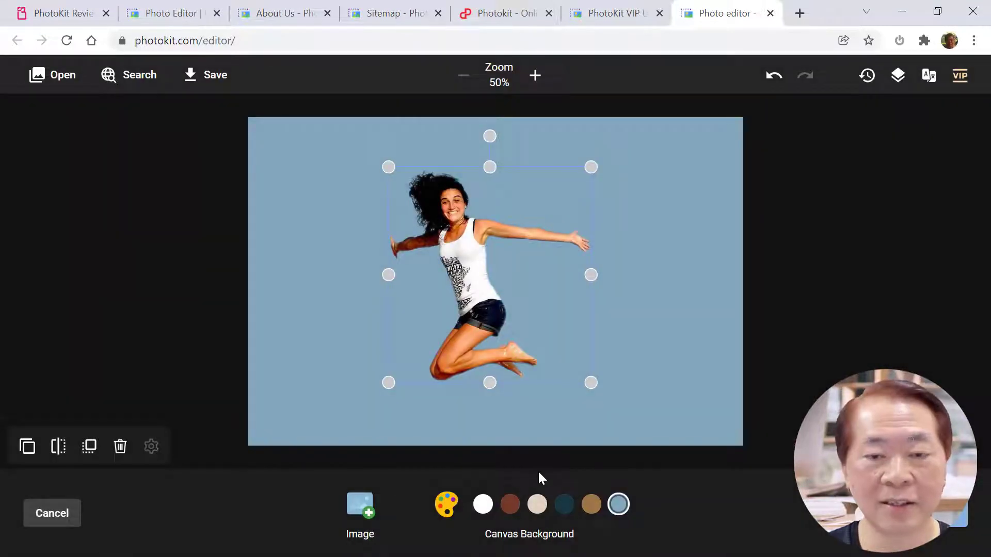
{"action": "left_click", "coordinate": [774, 78]}
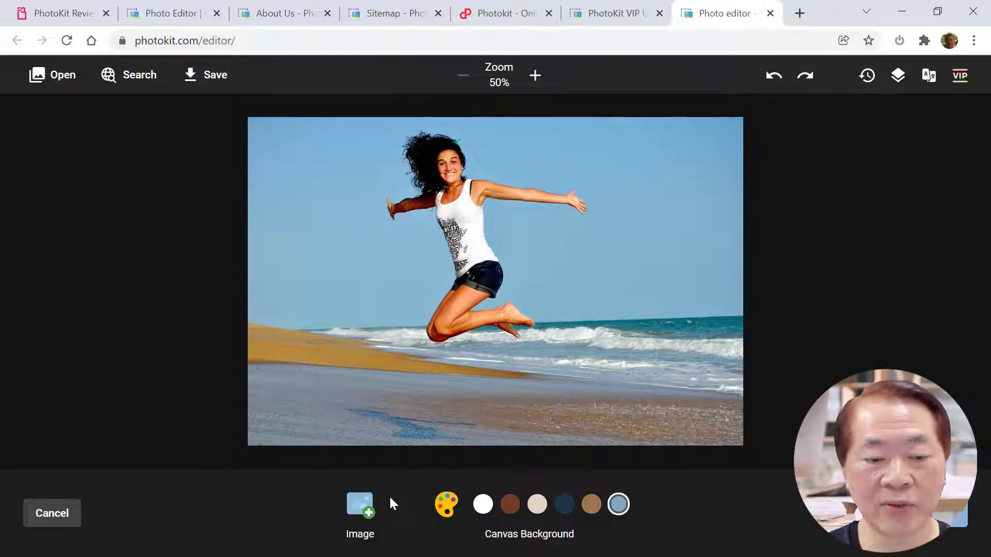
{"action": "left_click", "coordinate": [53, 514]}
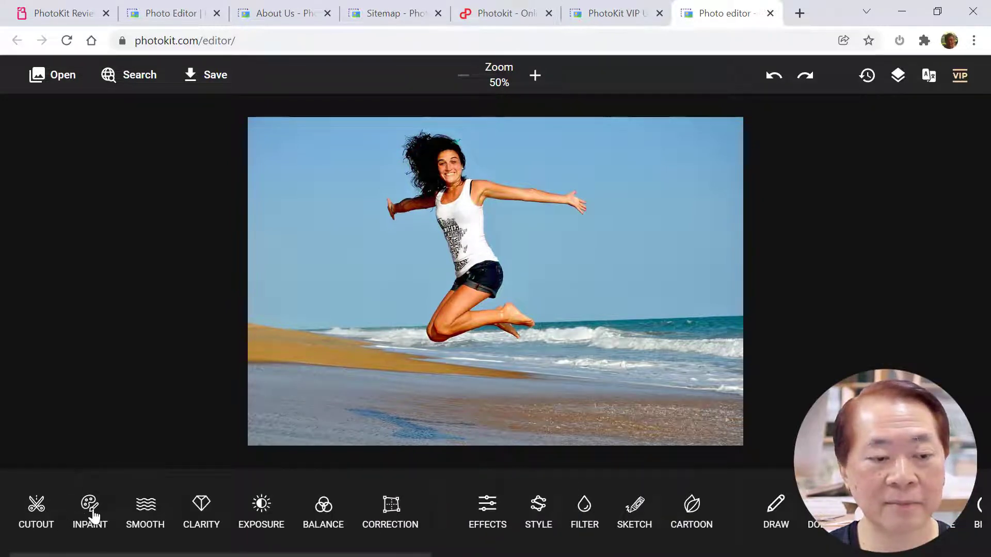
Cut the jumping woman out of the beach photo and check where local images can be added, without choosing a file.
{"action": "left_click", "coordinate": [40, 512]}
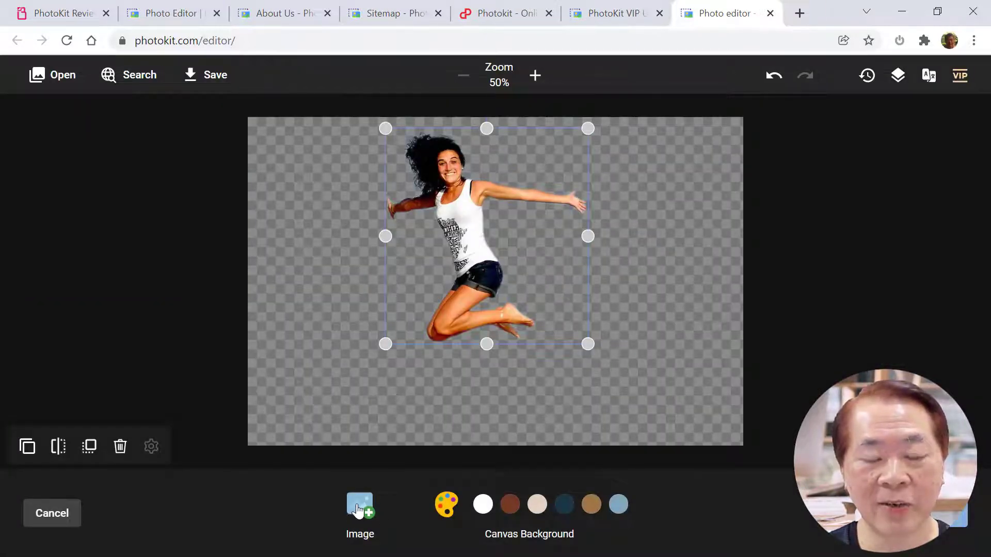
{"action": "left_click", "coordinate": [359, 508]}
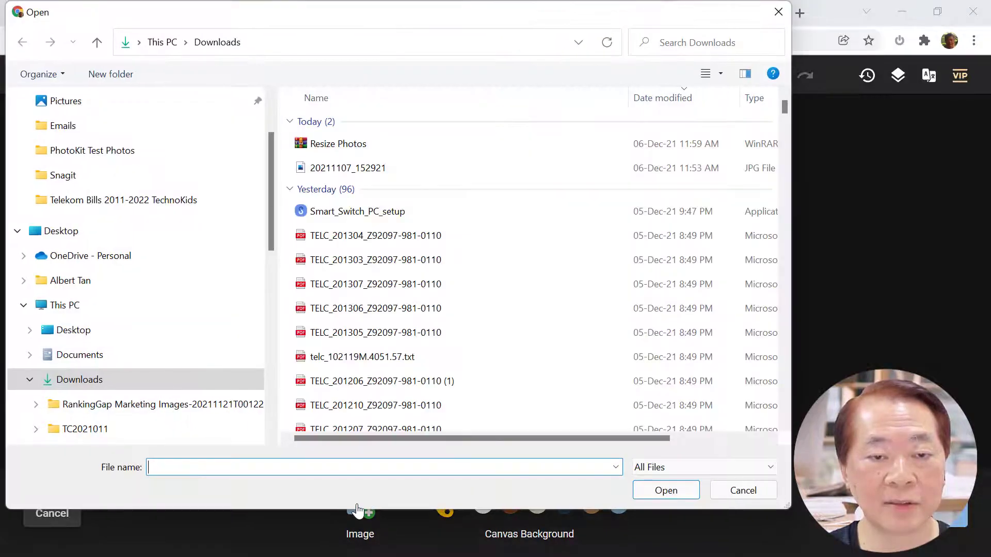
{"action": "left_click", "coordinate": [778, 12]}
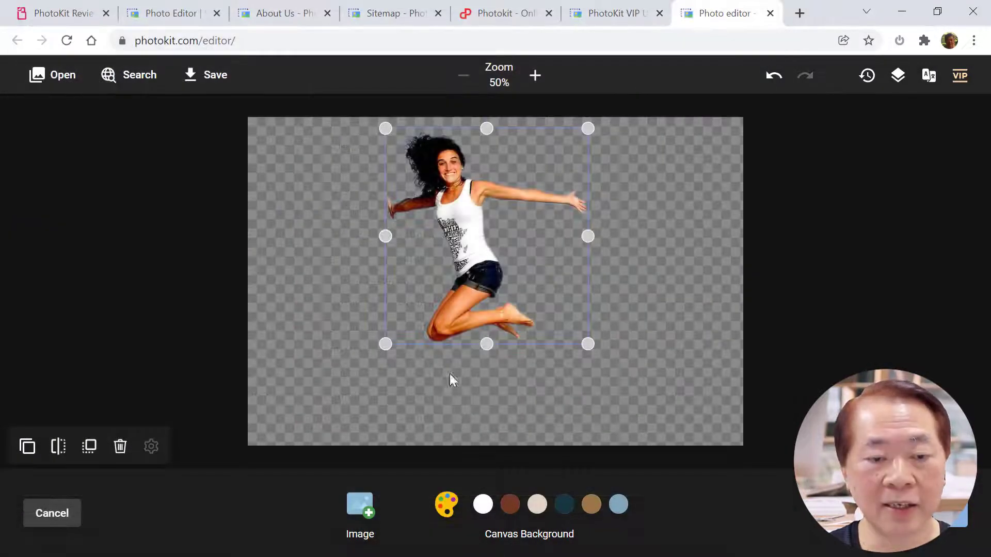
Add the autumn road photo from the Pixabay images behind the jumping woman cutout and move her lower over the road.
{"action": "left_click", "coordinate": [143, 79]}
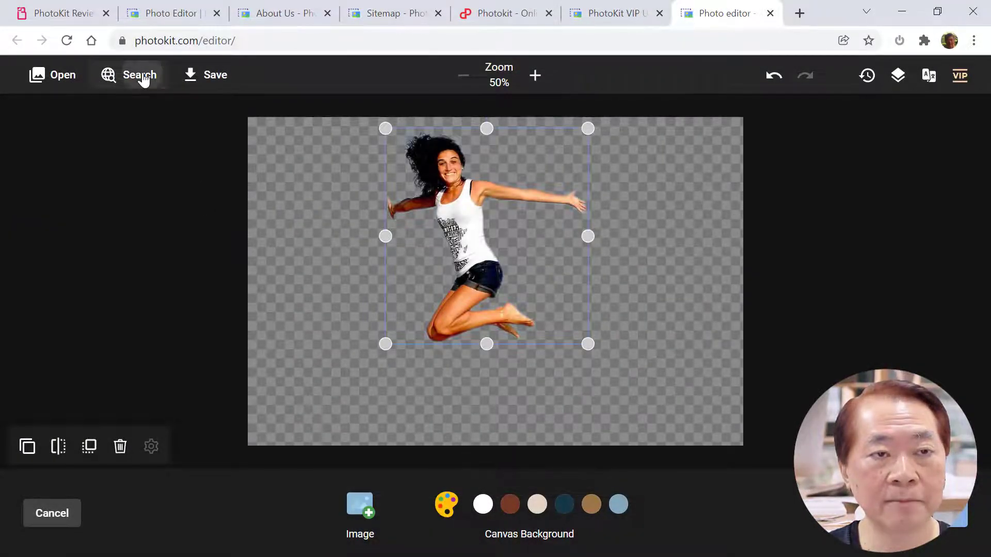
{"action": "mouse_move", "coordinate": [593, 256]}
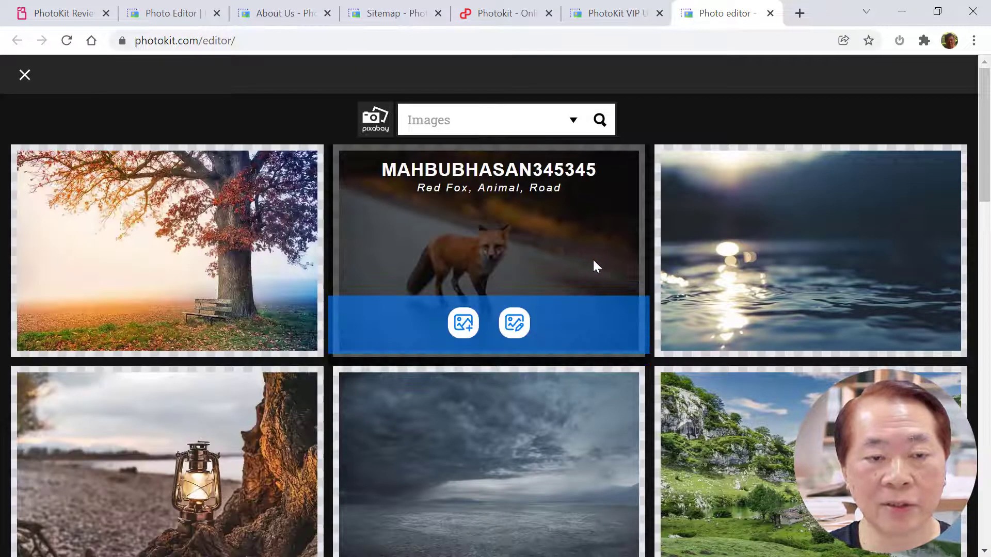
{"action": "scroll", "coordinate": [633, 268], "scroll_direction": "down", "scroll_amount": 8}
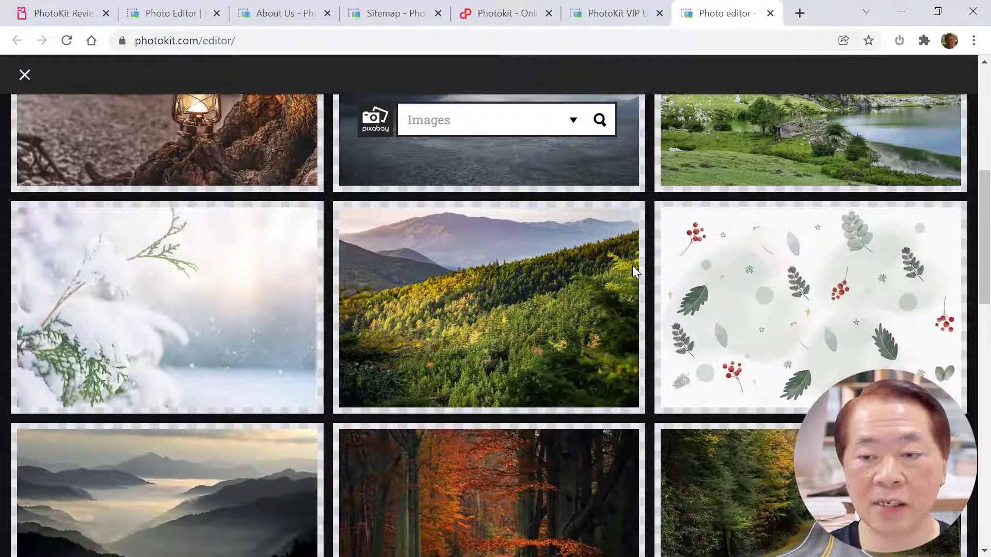
{"action": "scroll", "coordinate": [632, 264], "scroll_direction": "down", "scroll_amount": 5}
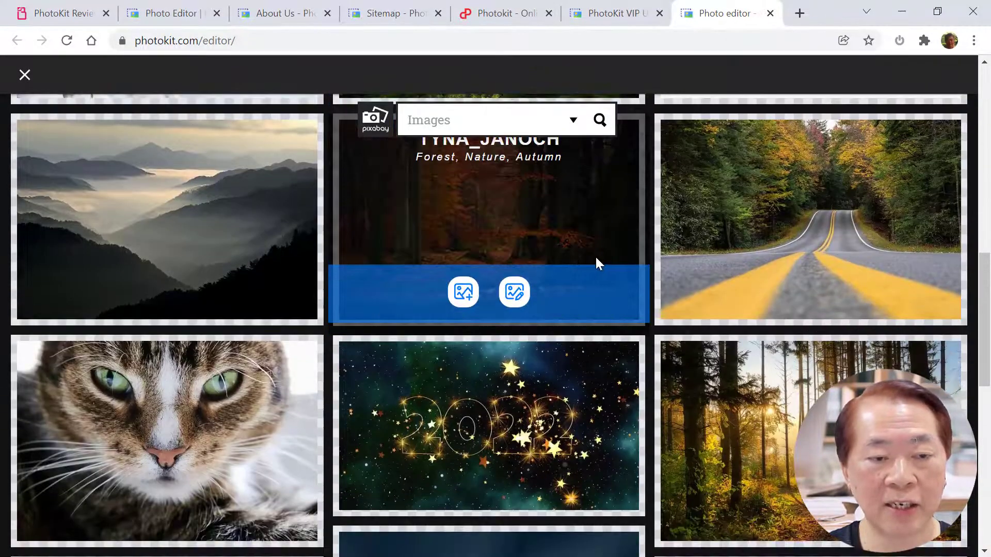
{"action": "scroll", "coordinate": [651, 267], "scroll_direction": "down", "scroll_amount": 5}
{"action": "scroll", "coordinate": [659, 269], "scroll_direction": "up", "scroll_amount": 5}
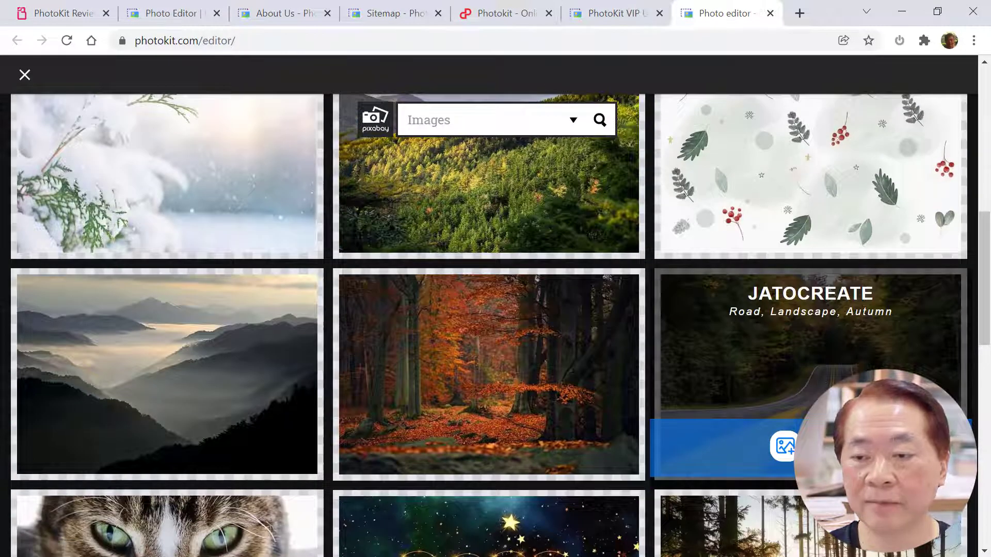
{"action": "left_click", "coordinate": [785, 458]}
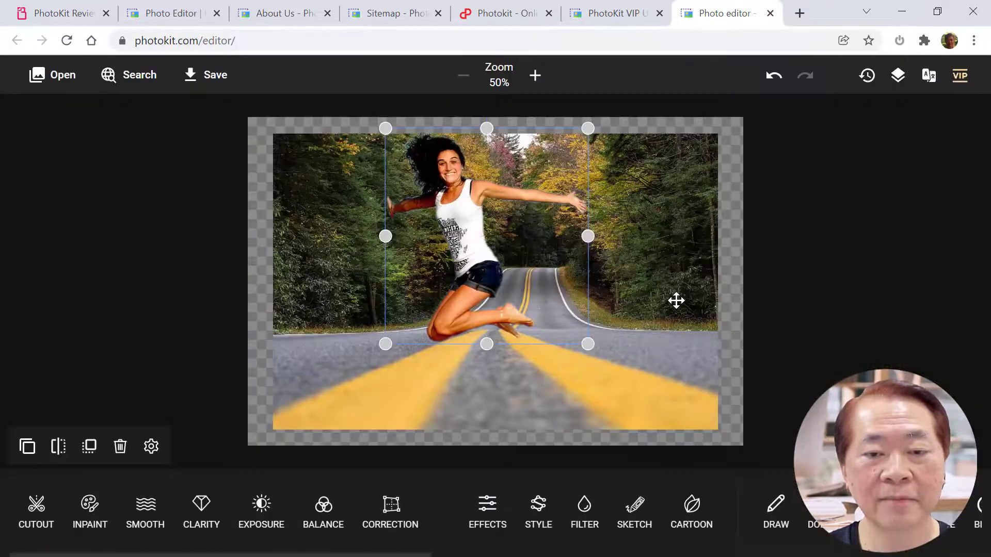
{"action": "left_click_drag", "start_coordinate": [500, 250], "coordinate": [505, 302]}
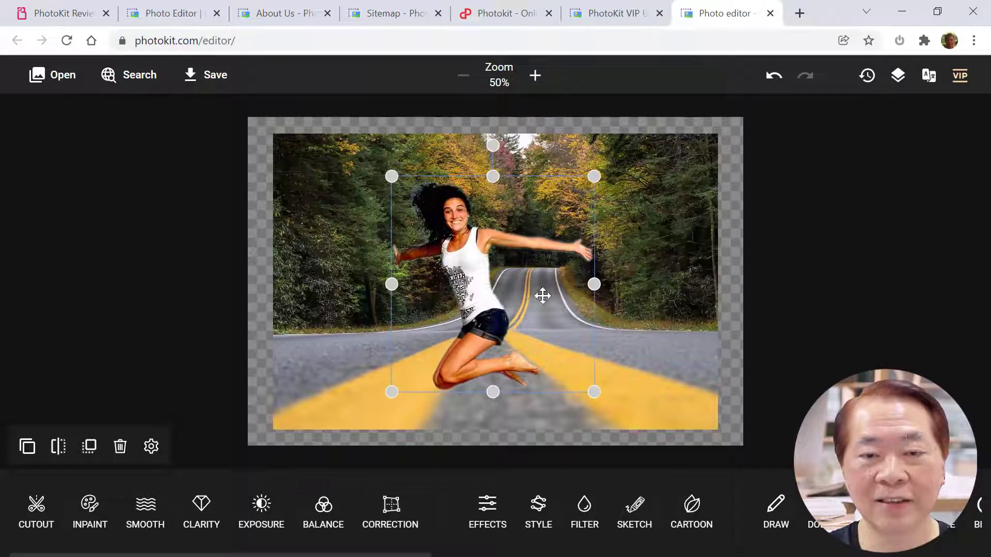
Select and deselect the road photo, undo its addition, and shift the jumping woman cutout toward the canvas centre.
{"action": "left_click", "coordinate": [325, 246]}
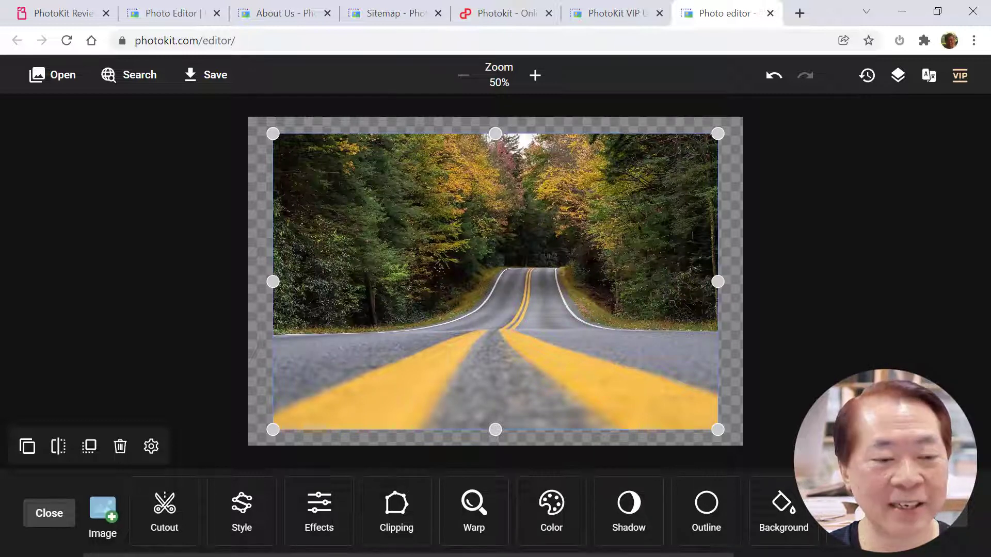
{"action": "left_click", "coordinate": [48, 513]}
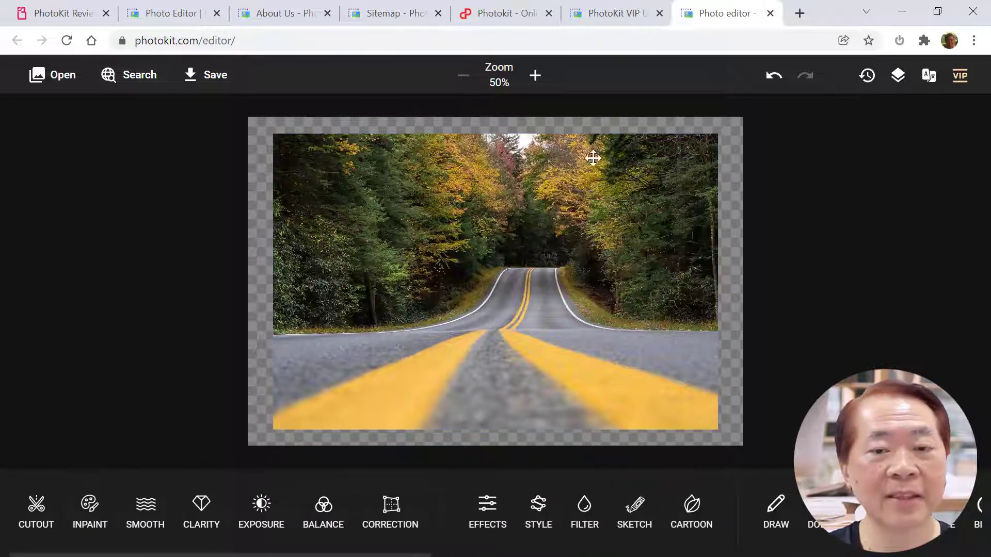
{"action": "left_click", "coordinate": [775, 76]}
{"action": "left_click_drag", "start_coordinate": [450, 212], "coordinate": [484, 254]}
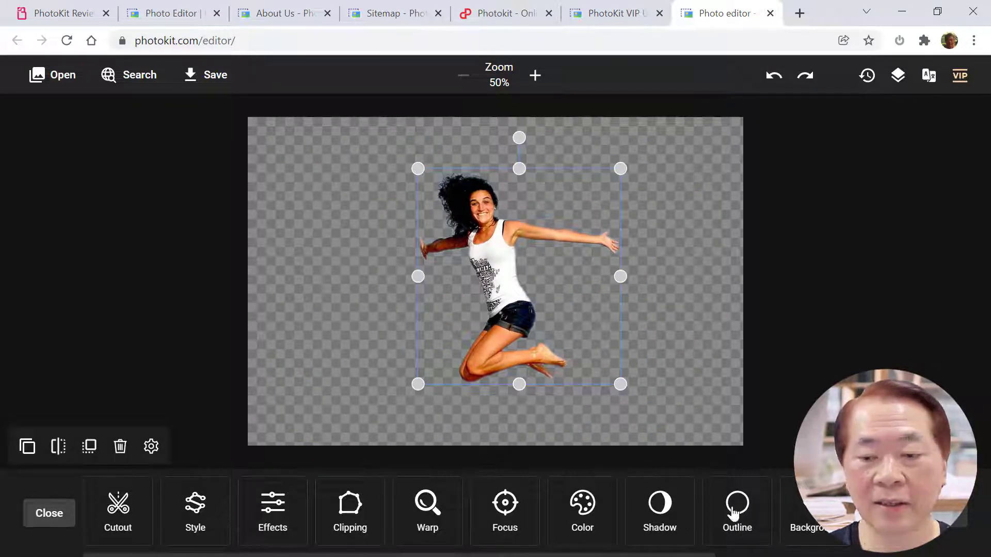
{"action": "left_click", "coordinate": [55, 518]}
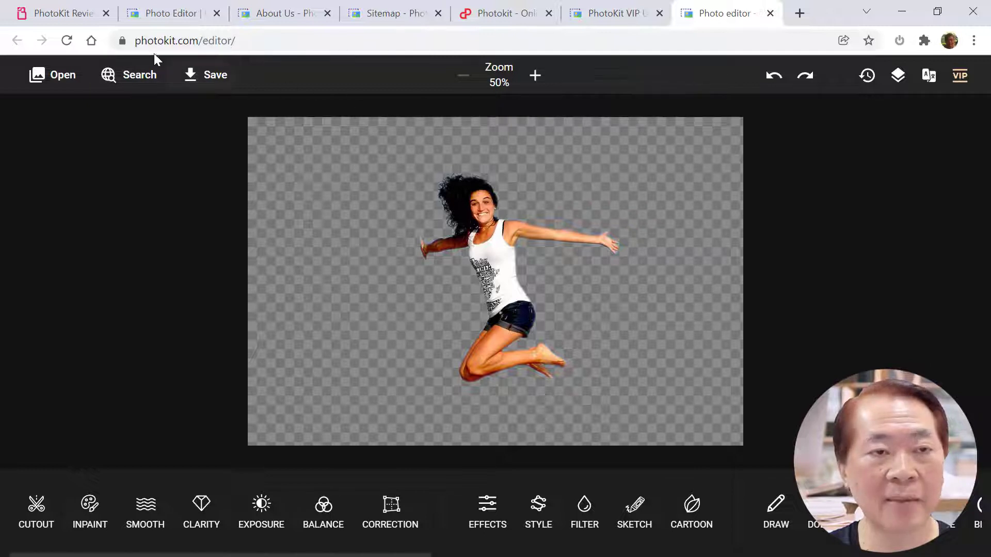
Reload the editor, discarding the current edits, and open the tennis player sample photo.
{"action": "left_click", "coordinate": [69, 44]}
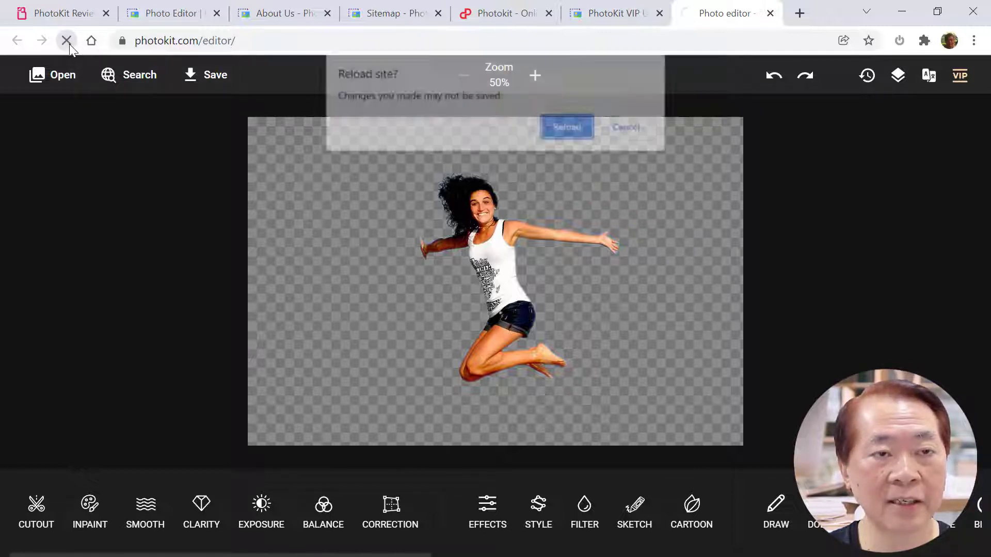
{"action": "left_click", "coordinate": [570, 127]}
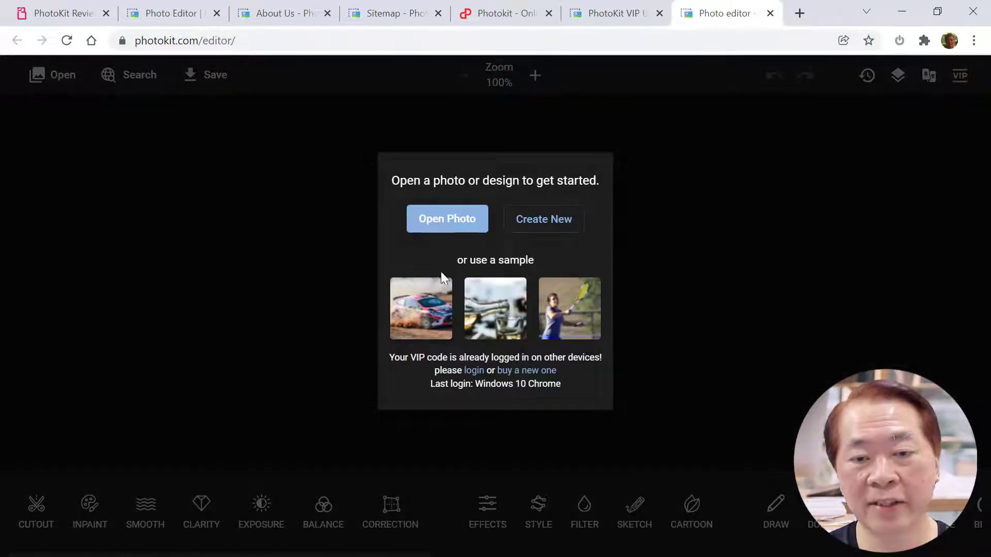
{"action": "left_click", "coordinate": [578, 315]}
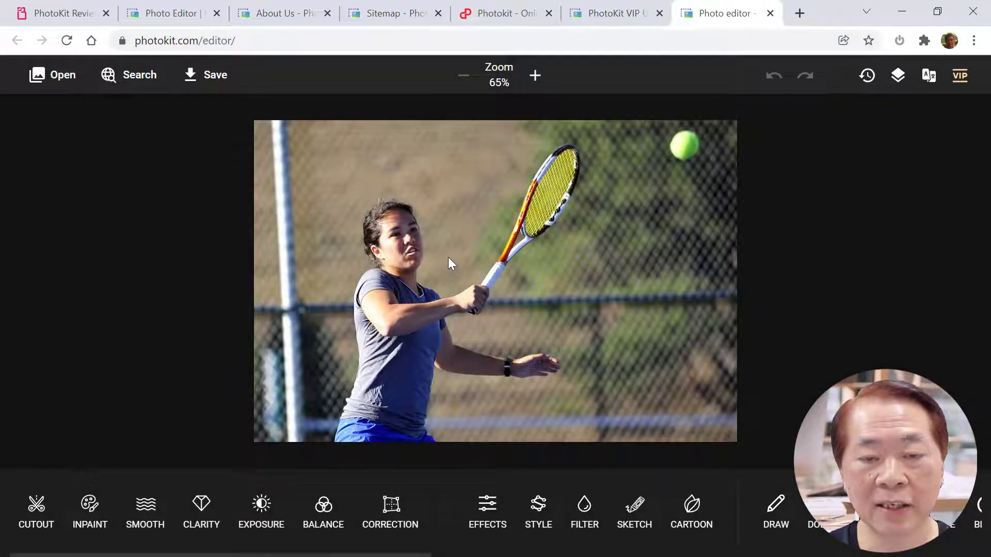
Try the Cutout tool on the tennis player, nudge the cutout slightly sideways, and undo the cutout.
{"action": "left_click", "coordinate": [37, 511]}
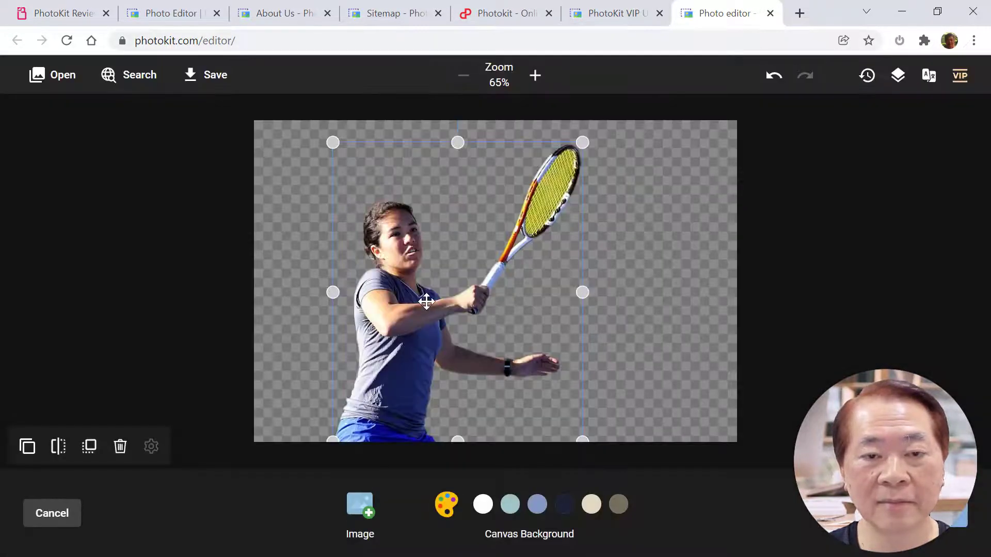
{"action": "mouse_move", "coordinate": [425, 304]}
{"action": "left_mouse_down"}
{"action": "mouse_move", "coordinate": [506, 259]}
{"action": "mouse_move", "coordinate": [431, 281]}
{"action": "mouse_move", "coordinate": [431, 303]}
{"action": "left_mouse_up"}
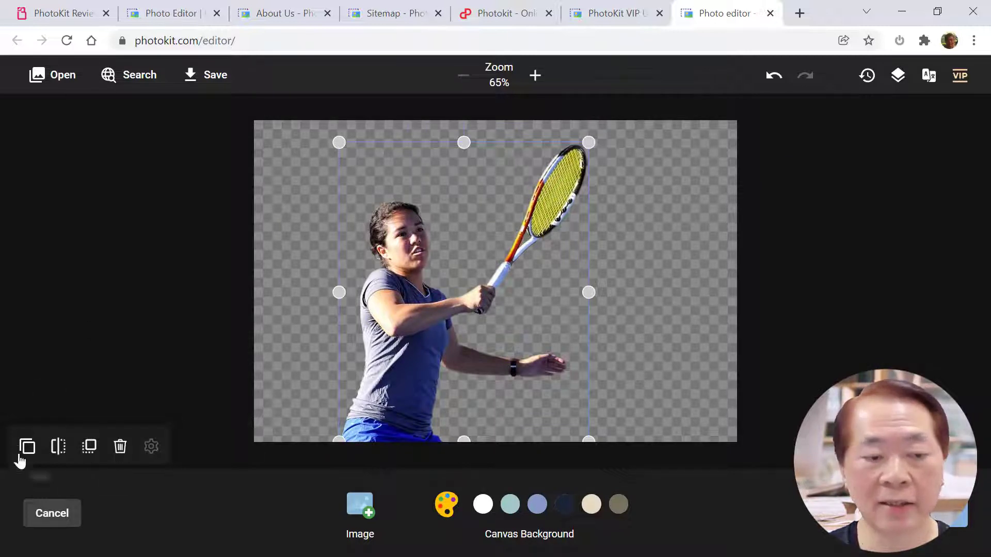
{"action": "left_click", "coordinate": [70, 514]}
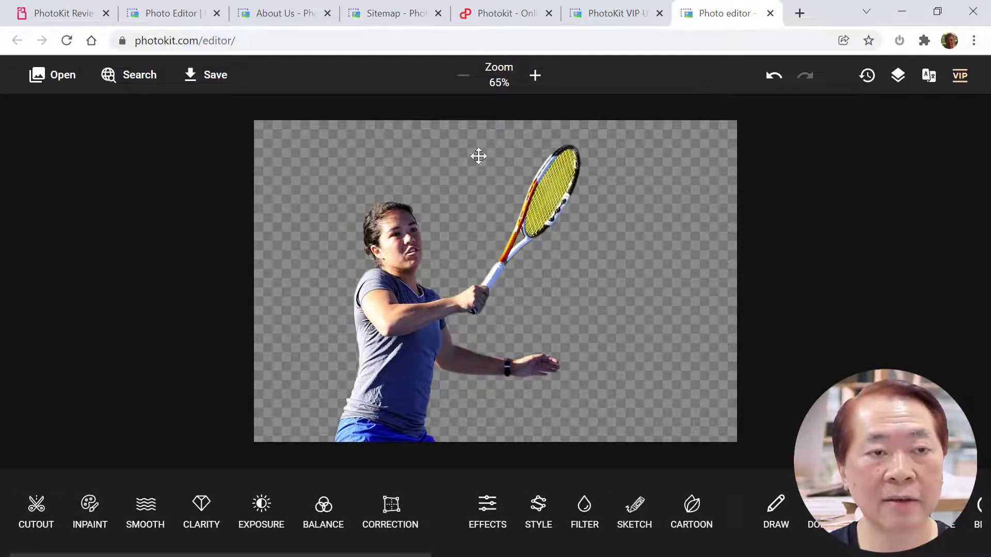
{"action": "left_click", "coordinate": [775, 79]}
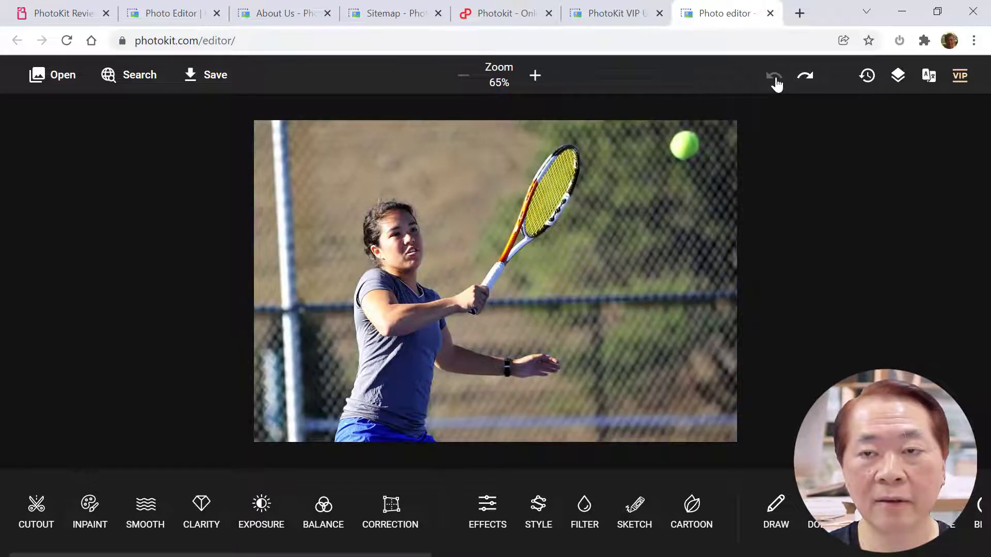
Reload the editor, discarding the tennis photo, and open the rally car sample photo.
{"action": "left_click", "coordinate": [66, 41]}
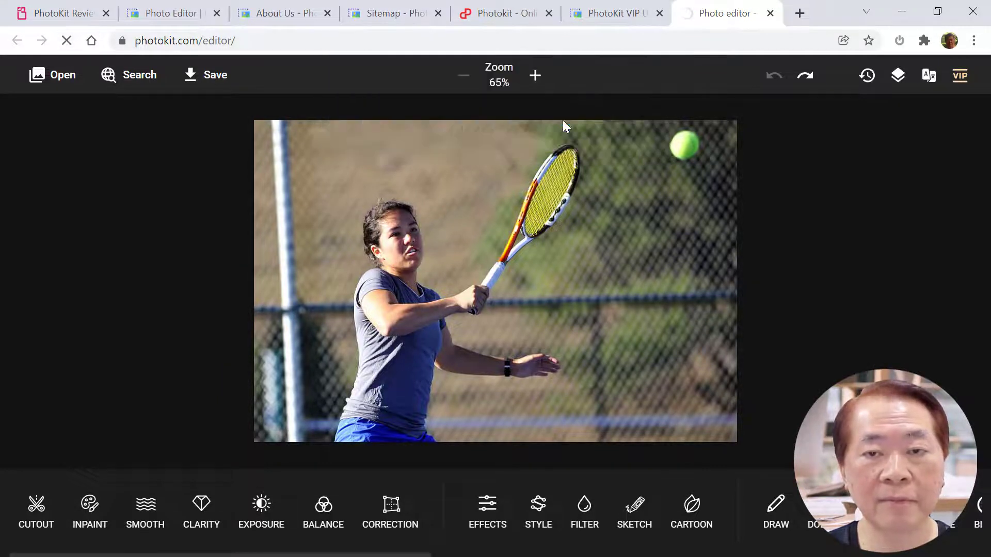
{"action": "left_click", "coordinate": [567, 128]}
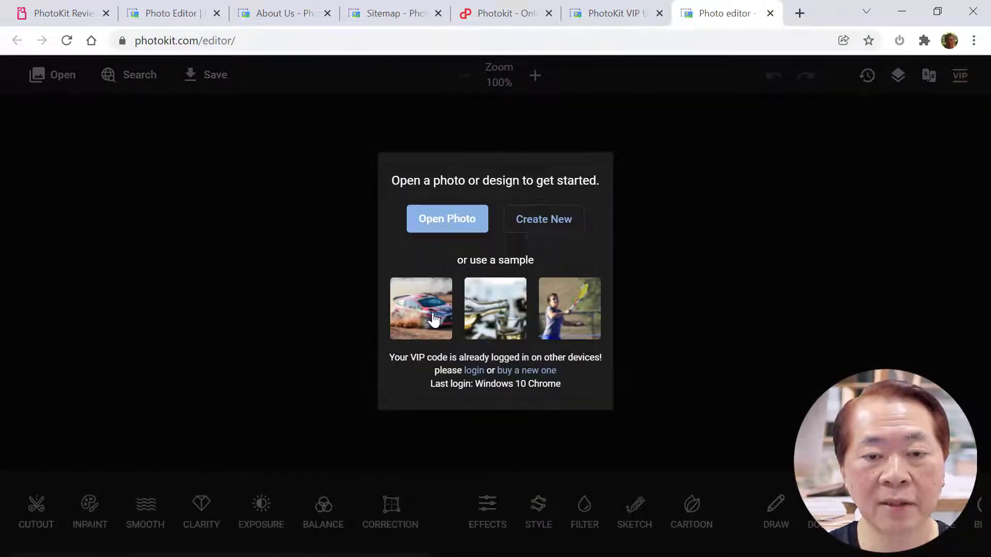
{"action": "left_click", "coordinate": [433, 320]}
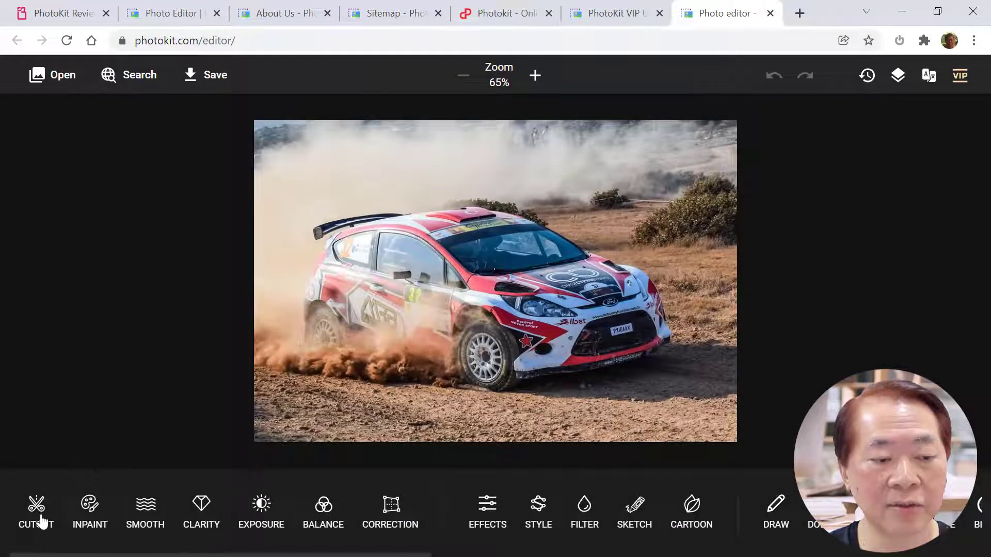
Try the Cutout tool on the rally car, shift the cutout slightly up and sideways, and undo the cutout.
{"action": "left_click", "coordinate": [41, 518]}
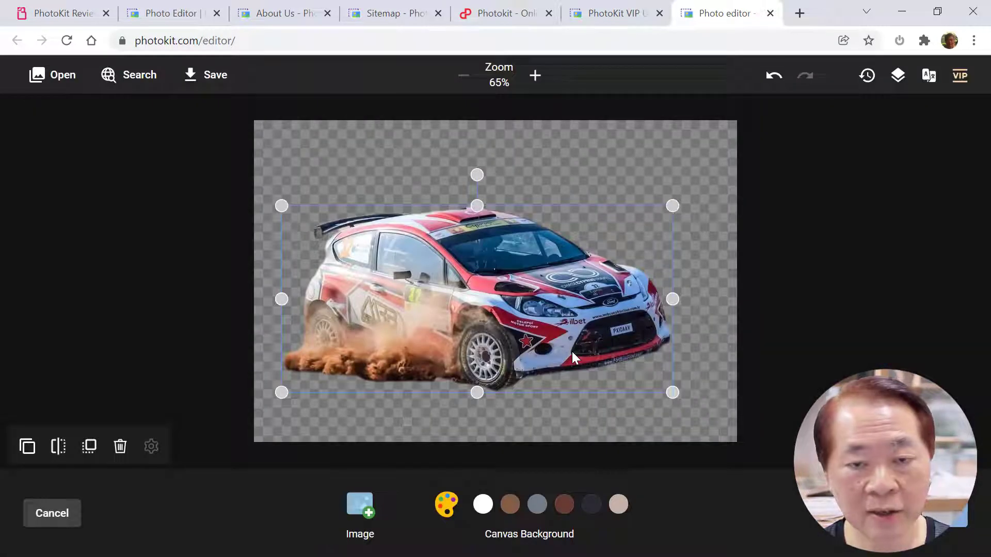
{"action": "left_click_drag", "start_coordinate": [572, 352], "coordinate": [587, 346]}
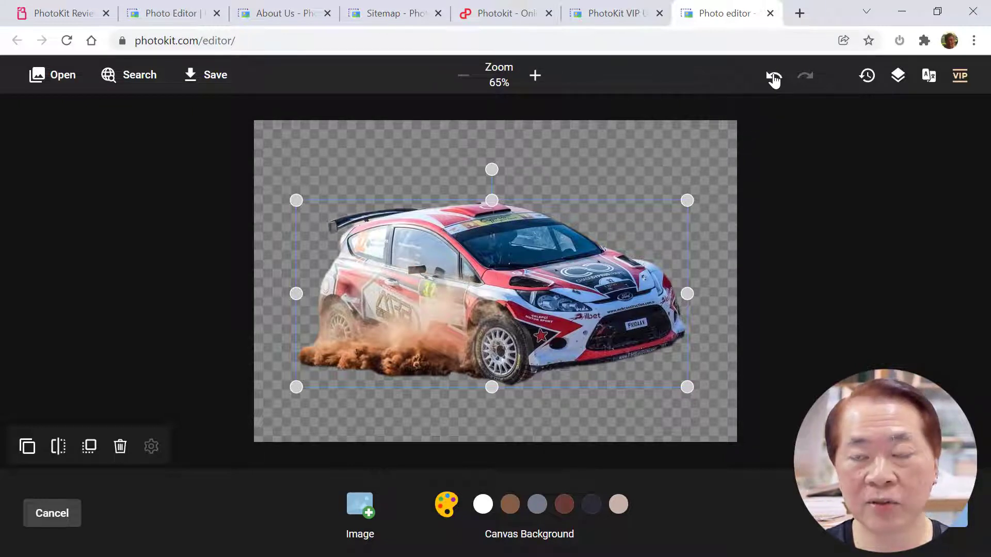
{"action": "left_click", "coordinate": [774, 77]}
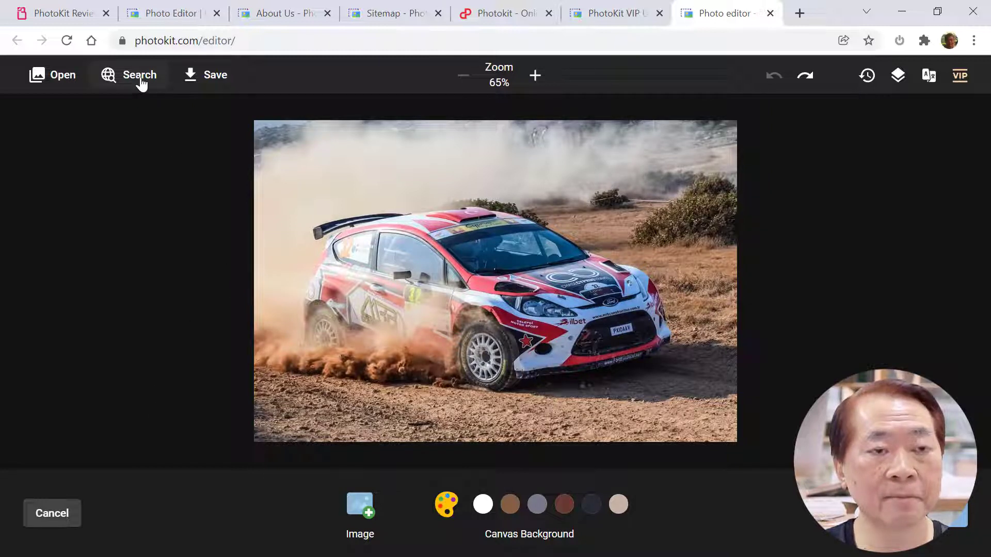
Reload the editor, discarding the car photo, and create a new blank canvas 800 wide and 600 high.
{"action": "left_click", "coordinate": [68, 42]}
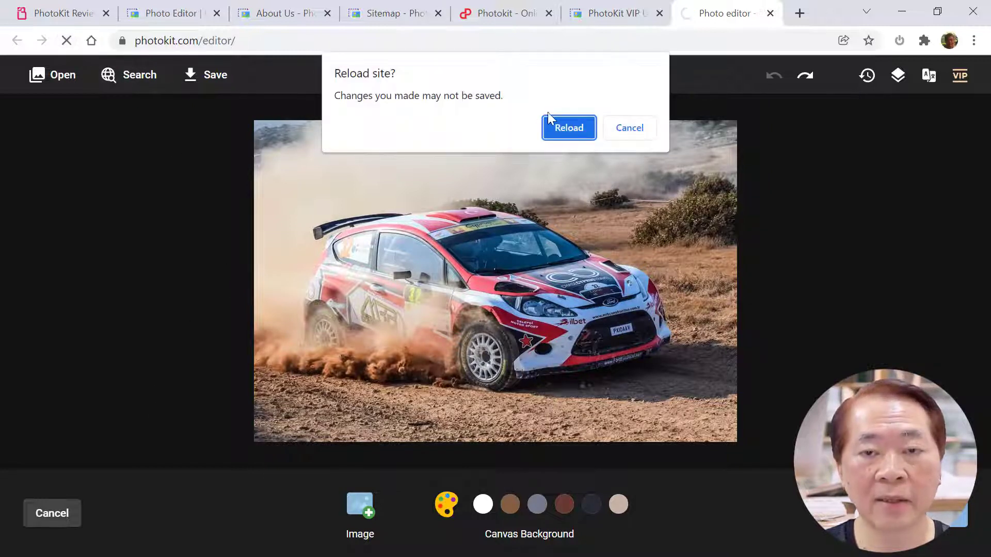
{"action": "left_click", "coordinate": [562, 124]}
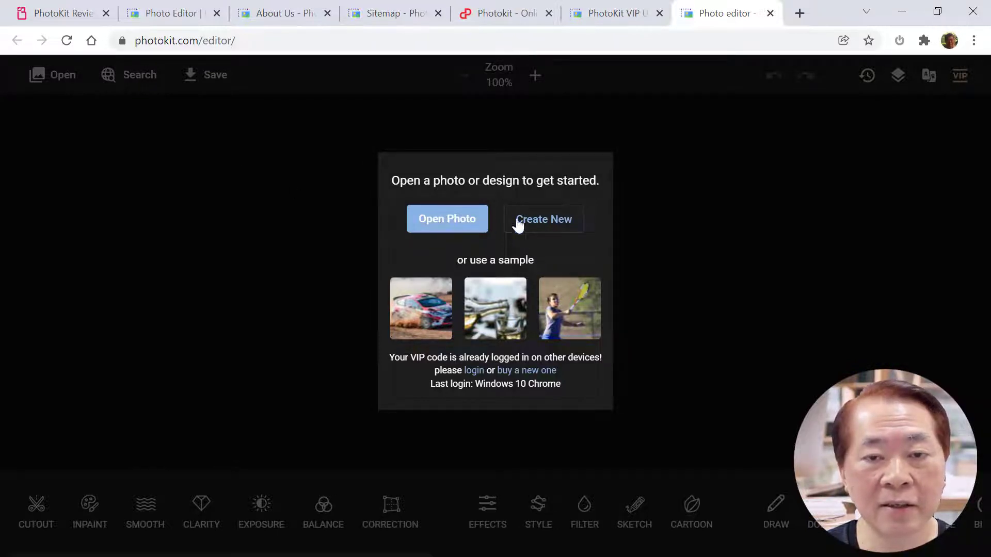
{"action": "left_click", "coordinate": [560, 224]}
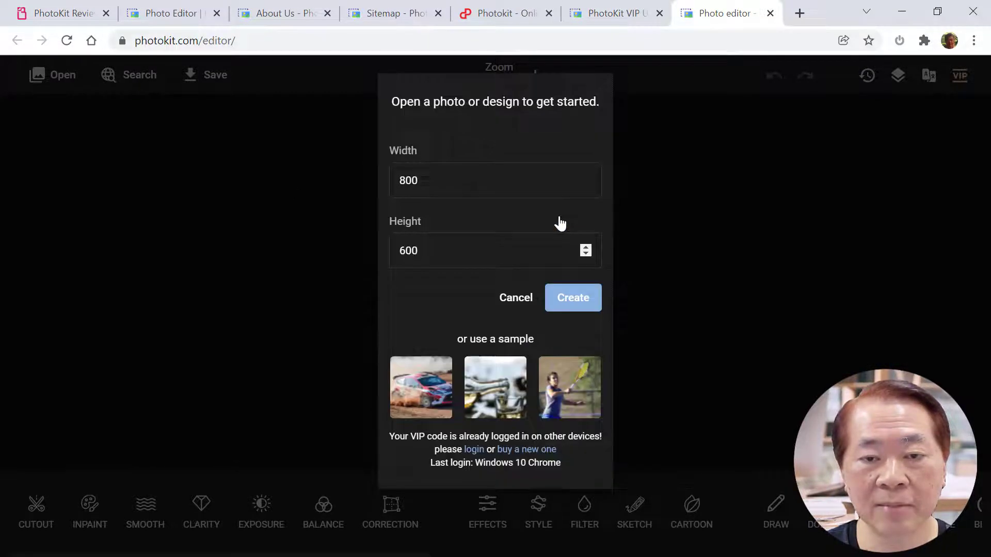
{"action": "left_click", "coordinate": [574, 299]}
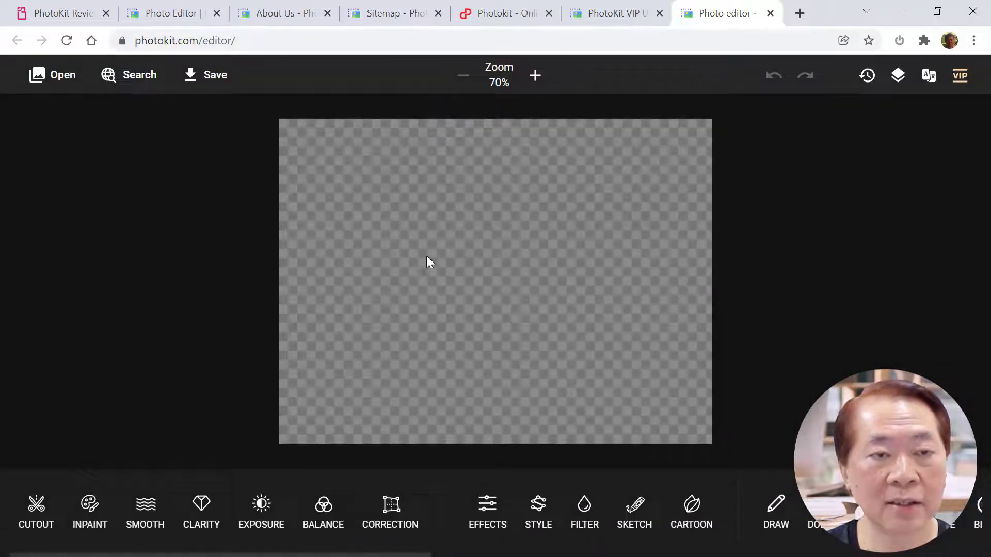
Search the Pixabay image library for "beach".
{"action": "left_click", "coordinate": [143, 83]}
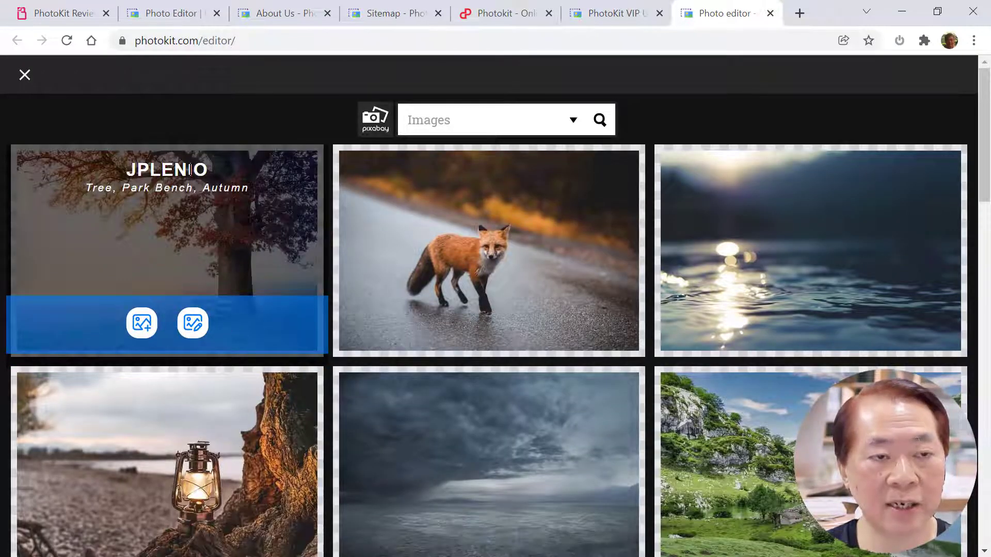
{"action": "scroll", "coordinate": [572, 343], "scroll_direction": "down", "scroll_amount": 13}
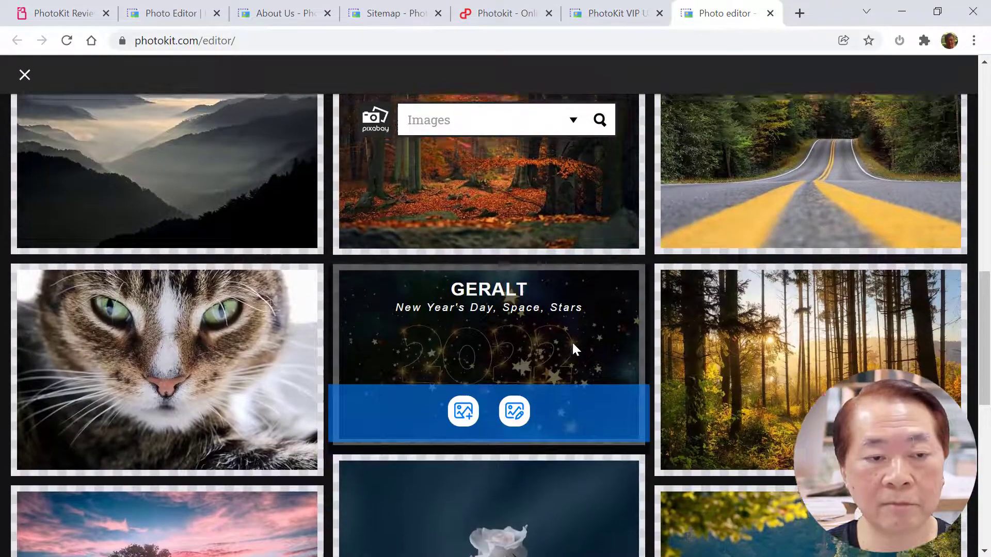
{"action": "scroll", "coordinate": [572, 341], "scroll_direction": "up", "scroll_amount": 5}
{"action": "left_click", "coordinate": [467, 126]}
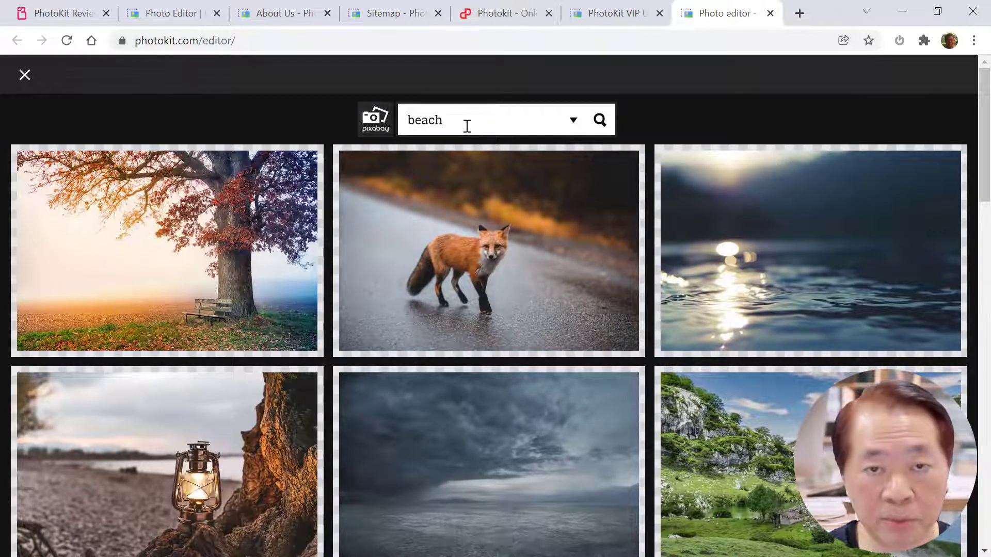
{"action": "left_click", "coordinate": [598, 120]}
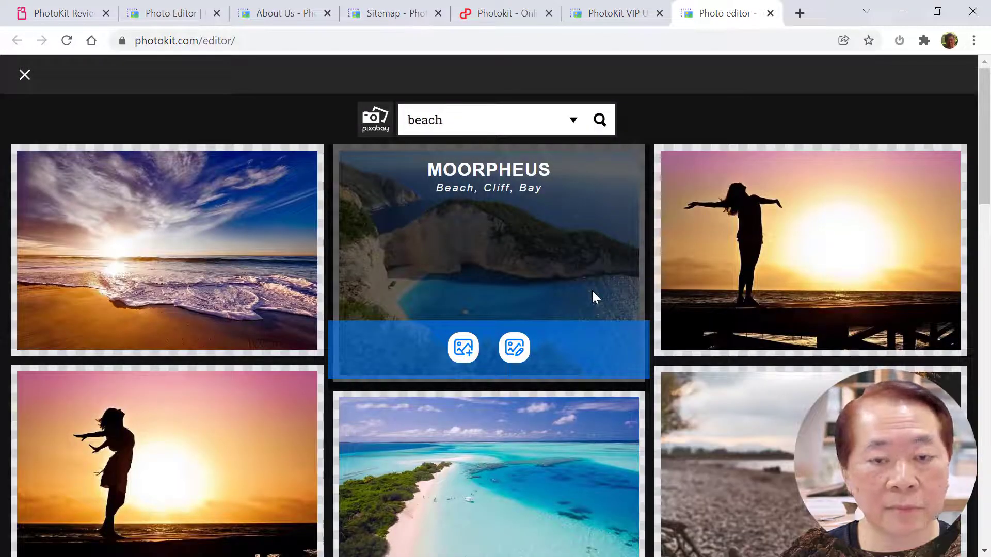
Browse the beach results and open the photo of the green leaf standing in the sand for editing.
{"action": "scroll", "coordinate": [591, 289], "scroll_direction": "down", "scroll_amount": 6}
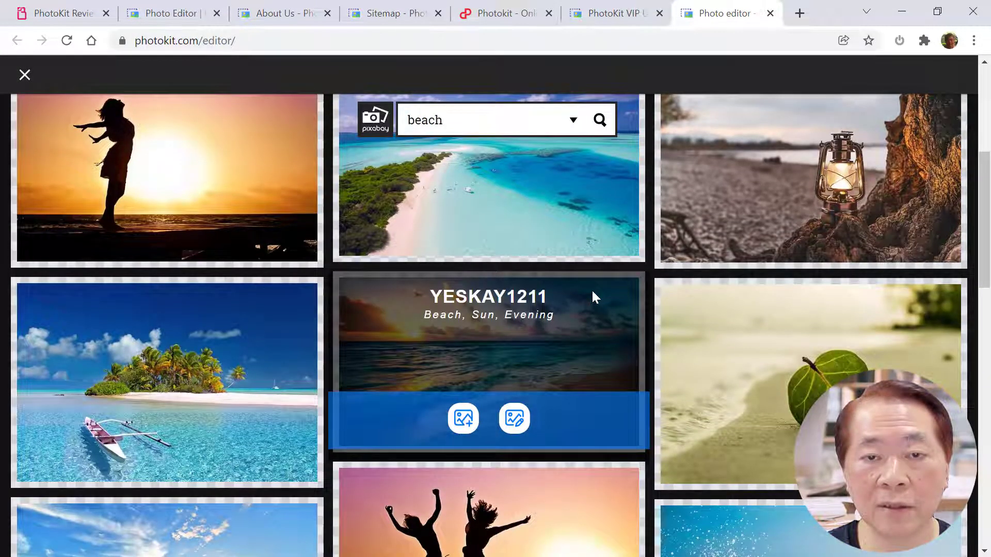
{"action": "scroll", "coordinate": [591, 290], "scroll_direction": "down", "scroll_amount": 3}
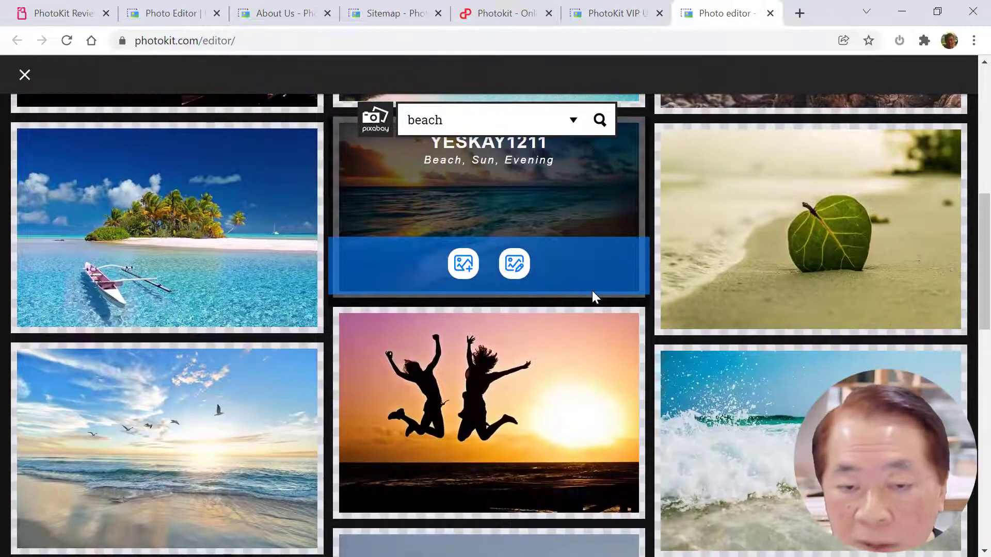
{"action": "scroll", "coordinate": [593, 290], "scroll_direction": "down", "scroll_amount": 4}
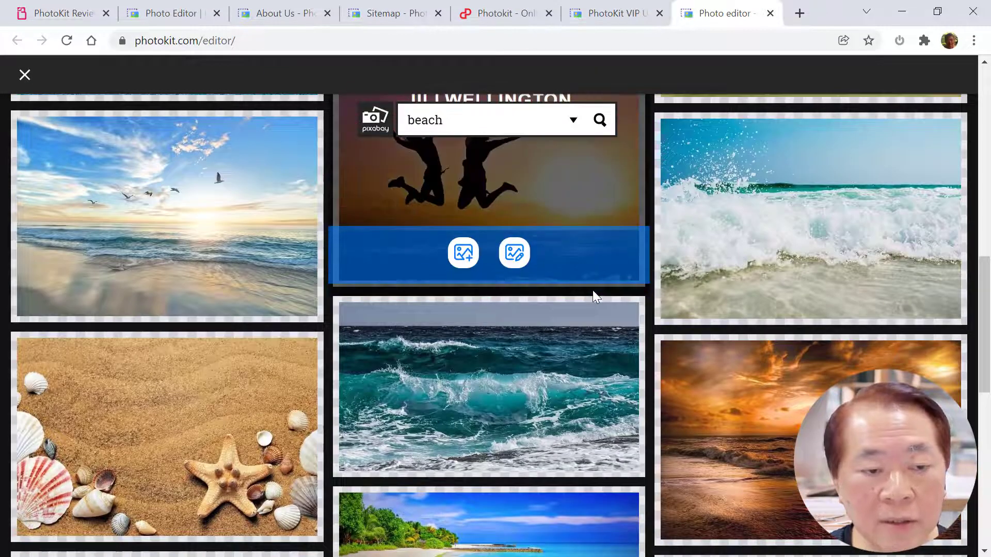
{"action": "scroll", "coordinate": [592, 290], "scroll_direction": "down", "scroll_amount": 4}
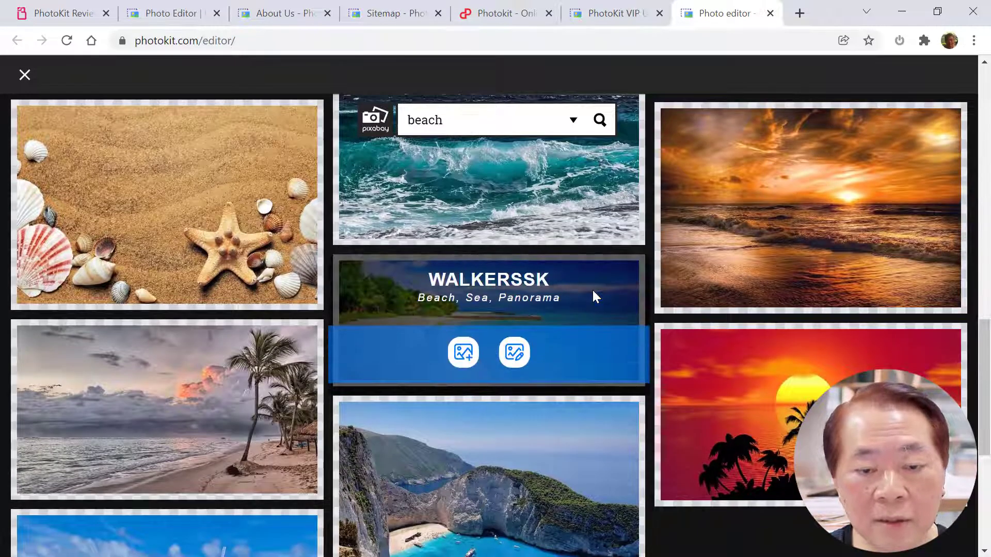
{"action": "scroll", "coordinate": [593, 295], "scroll_direction": "down", "scroll_amount": 4}
{"action": "scroll", "coordinate": [593, 290], "scroll_direction": "down", "scroll_amount": 2}
{"action": "scroll", "coordinate": [592, 290], "scroll_direction": "up", "scroll_amount": 15}
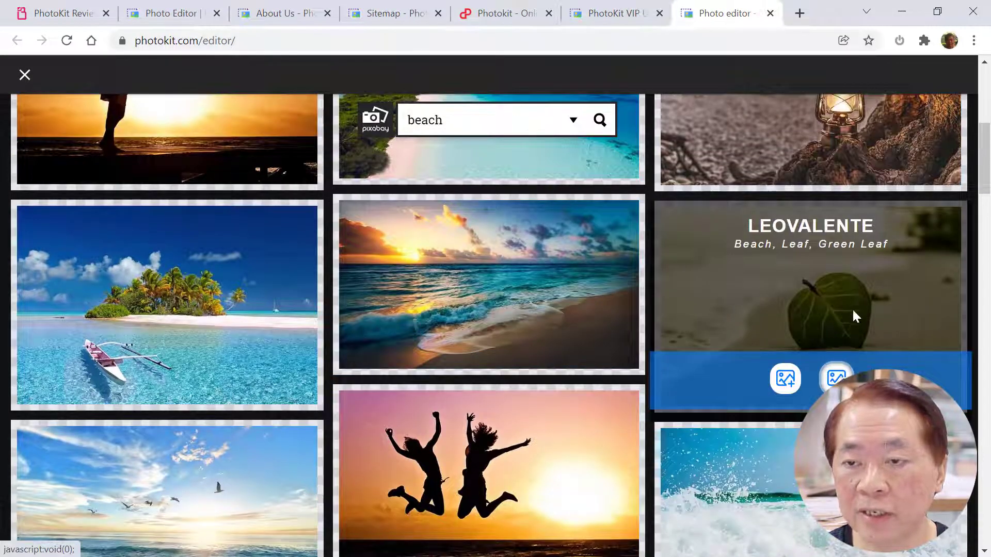
{"action": "left_click", "coordinate": [836, 329]}
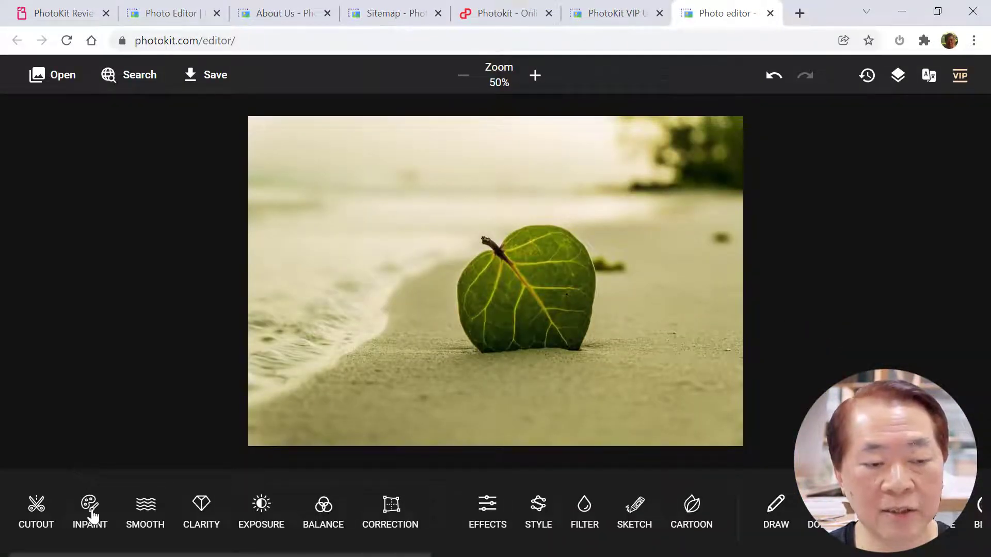
Try the Inpaint tool on the green leaf, brushing over its stem, outline and interior to remove it from the beach.
{"action": "left_click", "coordinate": [91, 511]}
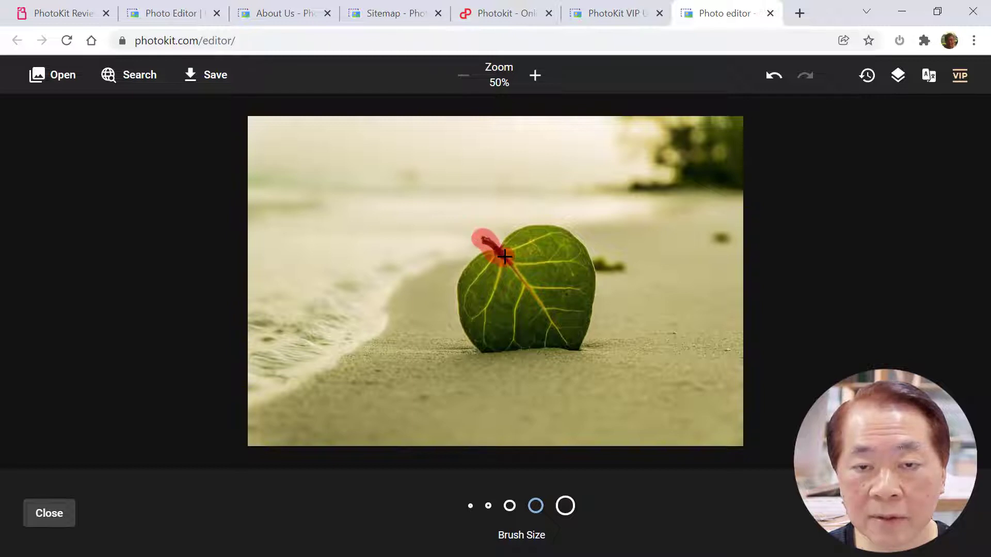
{"action": "mouse_move", "coordinate": [525, 236]}
{"action": "left_mouse_down"}
{"action": "mouse_move", "coordinate": [548, 231]}
{"action": "mouse_move", "coordinate": [577, 248]}
{"action": "left_mouse_up"}
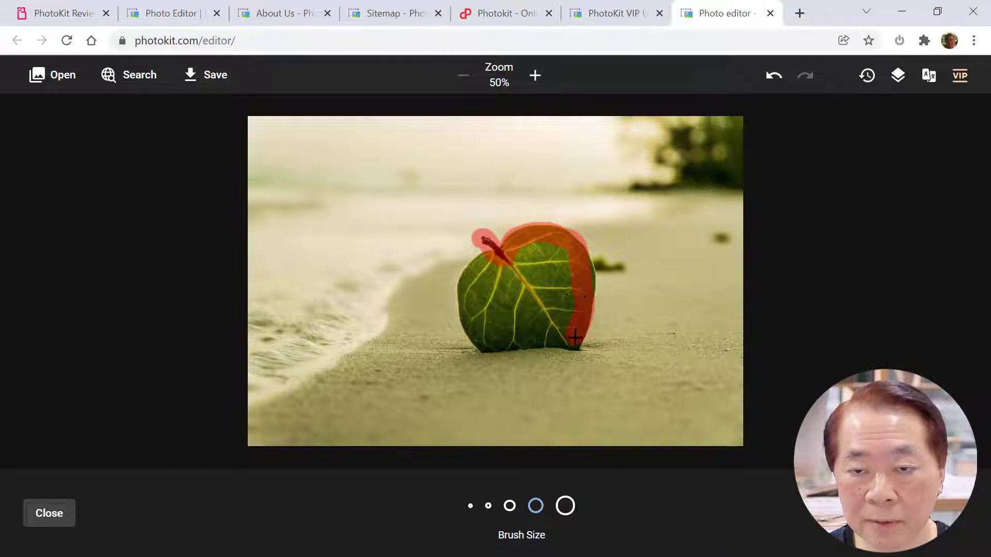
{"action": "mouse_move", "coordinate": [572, 343]}
{"action": "left_mouse_down"}
{"action": "mouse_move", "coordinate": [482, 345]}
{"action": "mouse_move", "coordinate": [459, 302]}
{"action": "mouse_move", "coordinate": [478, 265]}
{"action": "mouse_move", "coordinate": [576, 263]}
{"action": "left_mouse_up"}
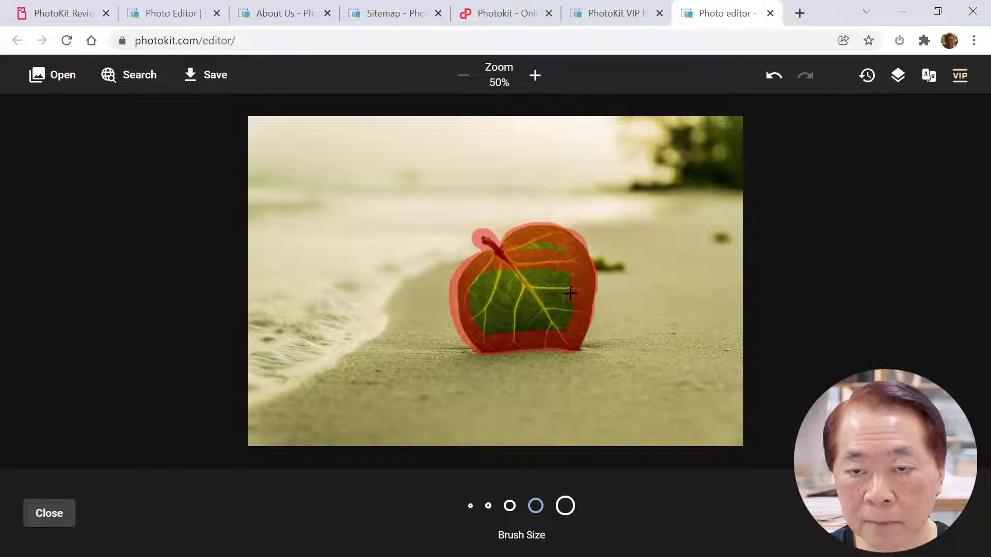
{"action": "mouse_move", "coordinate": [470, 304]}
{"action": "left_mouse_down"}
{"action": "mouse_move", "coordinate": [506, 327]}
{"action": "mouse_move", "coordinate": [536, 292]}
{"action": "mouse_move", "coordinate": [492, 298]}
{"action": "mouse_move", "coordinate": [529, 292]}
{"action": "left_mouse_up"}
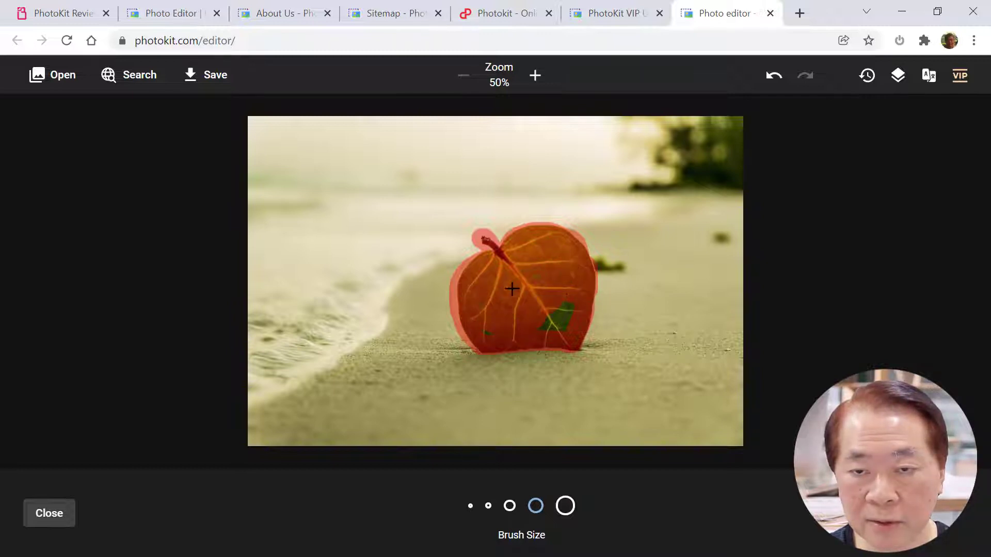
{"action": "mouse_move", "coordinate": [551, 325]}
{"action": "left_mouse_down"}
{"action": "mouse_move", "coordinate": [560, 326]}
{"action": "mouse_move", "coordinate": [560, 288]}
{"action": "mouse_move", "coordinate": [542, 296]}
{"action": "left_mouse_up"}
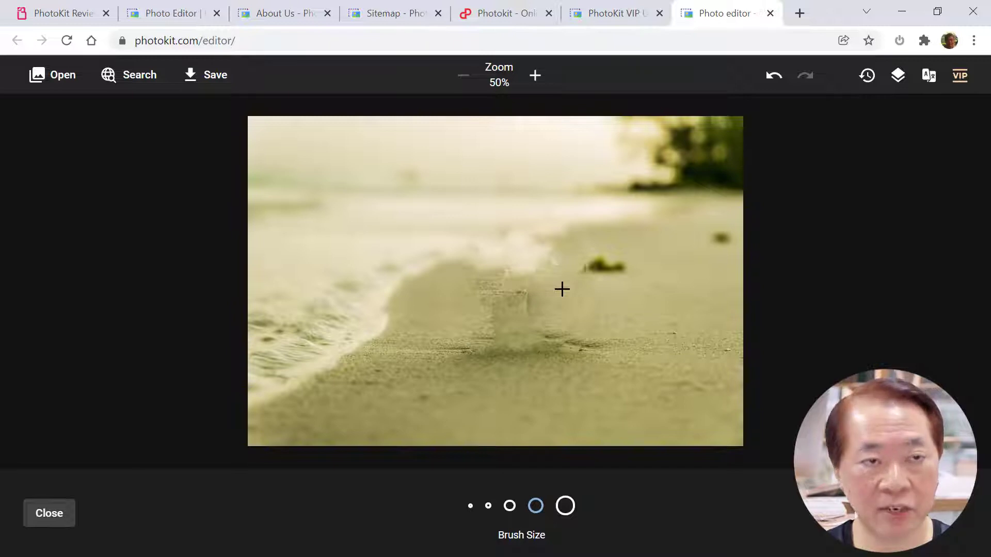
Reload the editor, discarding the leaf photo, and create a new blank canvas 800 wide and 600 high.
{"action": "left_click", "coordinate": [68, 43]}
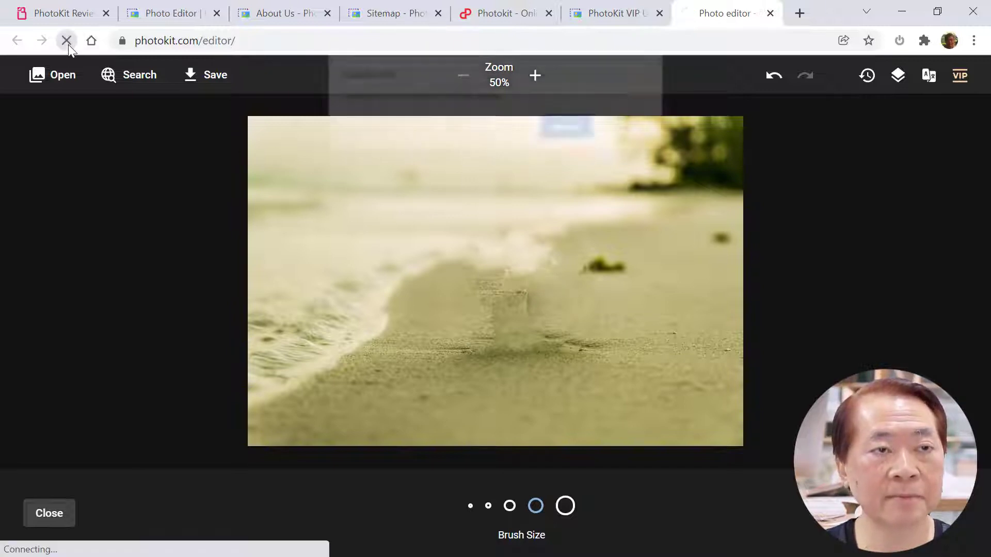
{"action": "left_click", "coordinate": [570, 138]}
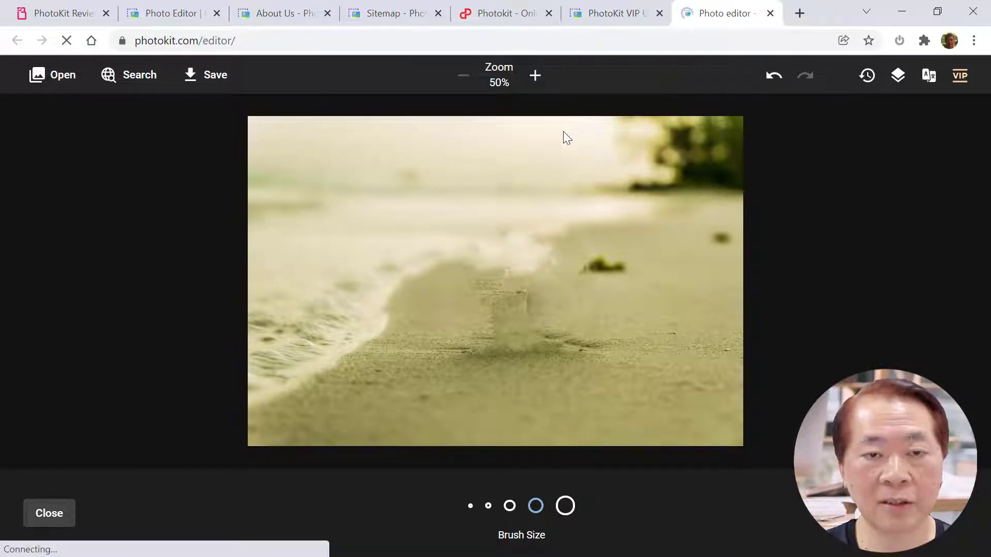
{"action": "left_click", "coordinate": [560, 222]}
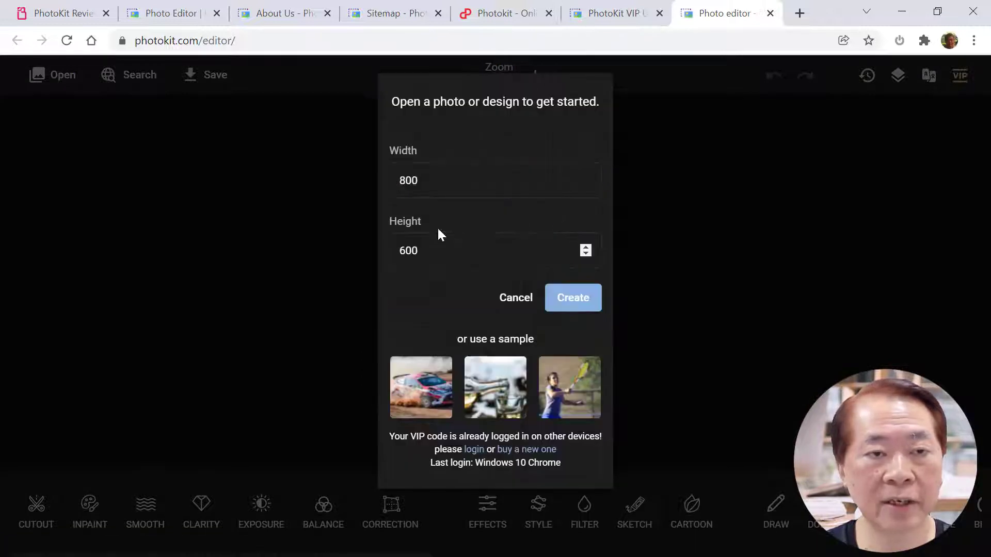
{"action": "left_click", "coordinate": [579, 307]}
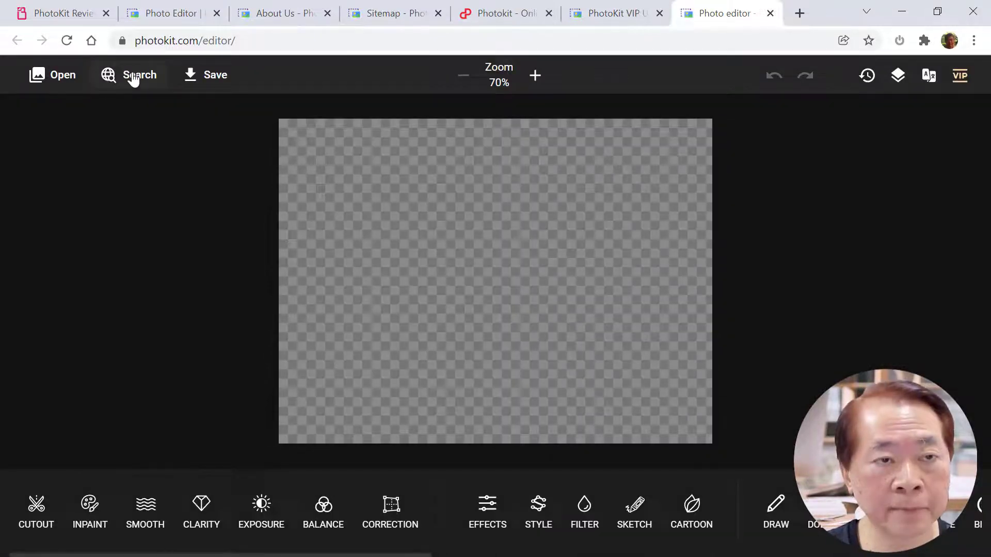
Search the Pixabay library for "beach" images from the new blank canvas.
{"action": "left_click", "coordinate": [134, 76]}
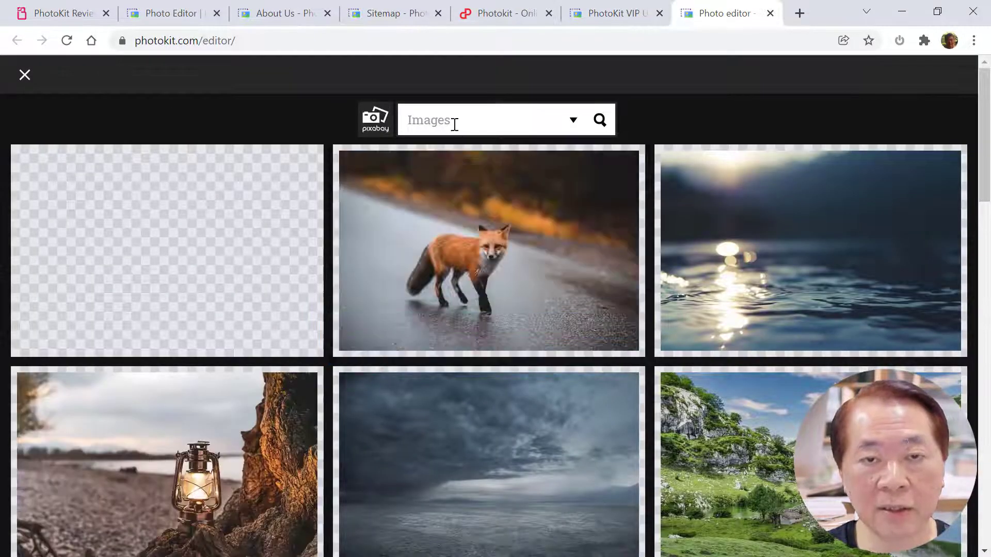
{"action": "left_click", "coordinate": [453, 120]}
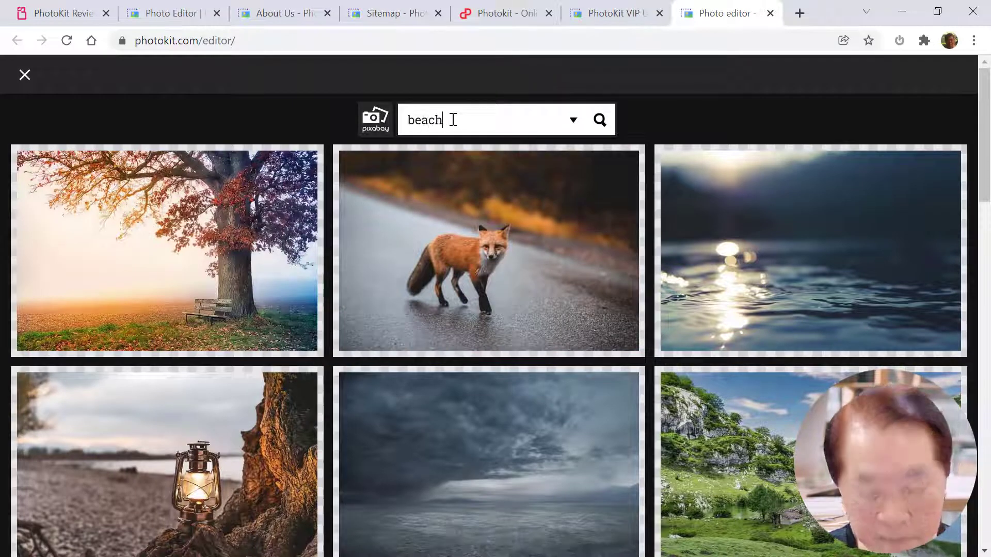
{"action": "left_click", "coordinate": [600, 120]}
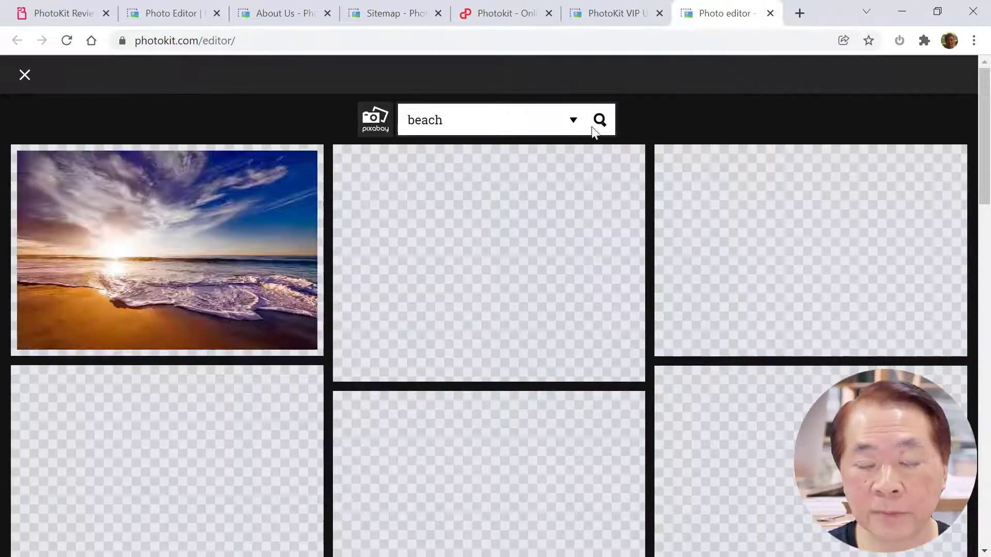
Browse the beach results and open the photo of three stacked white stones on the sand for editing.
{"action": "scroll", "coordinate": [559, 286], "scroll_direction": "down", "scroll_amount": 1}
{"action": "scroll", "coordinate": [561, 290], "scroll_direction": "down", "scroll_amount": 5}
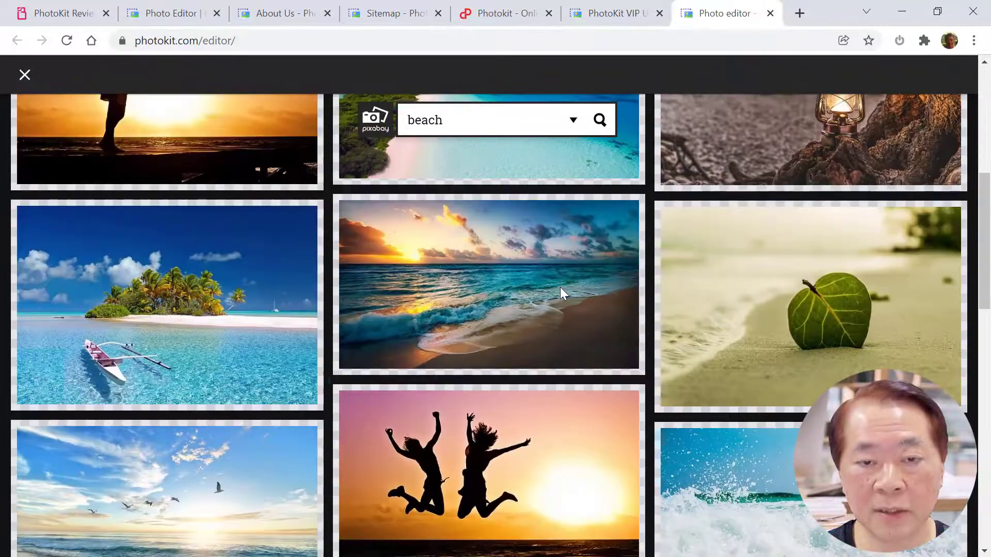
{"action": "scroll", "coordinate": [559, 287], "scroll_direction": "up", "scroll_amount": 1}
{"action": "scroll", "coordinate": [682, 325], "scroll_direction": "down", "scroll_amount": 3}
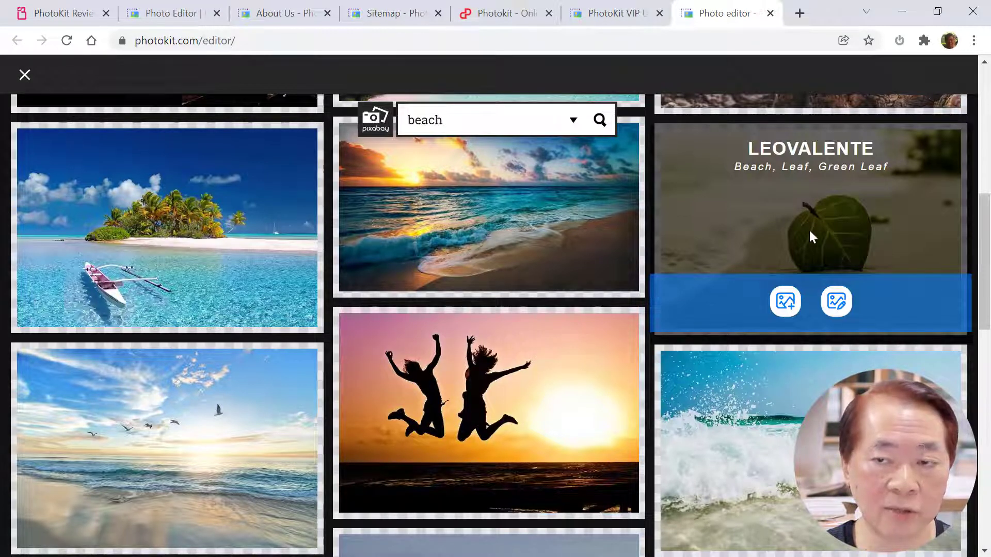
{"action": "scroll", "coordinate": [537, 343], "scroll_direction": "down", "scroll_amount": 3}
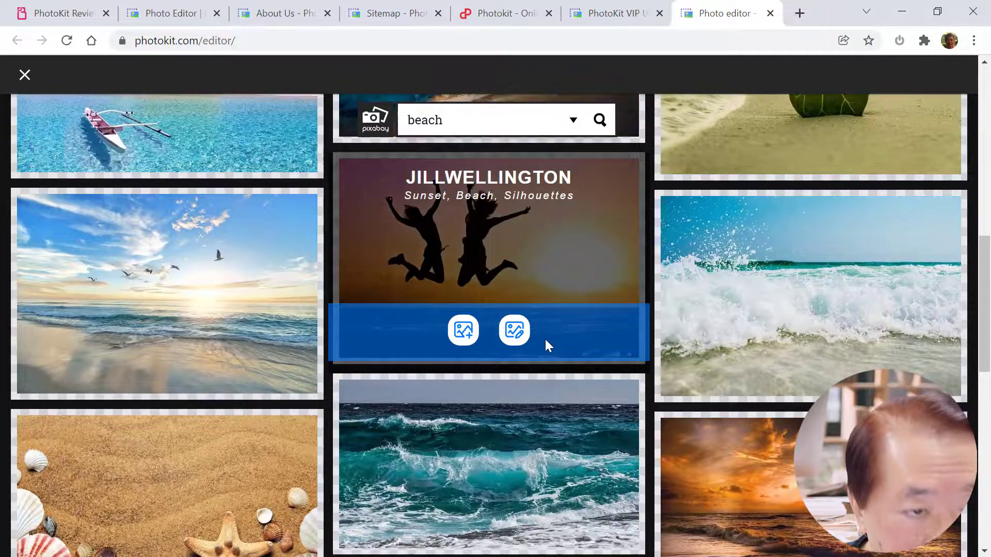
{"action": "scroll", "coordinate": [545, 345], "scroll_direction": "down", "scroll_amount": 4}
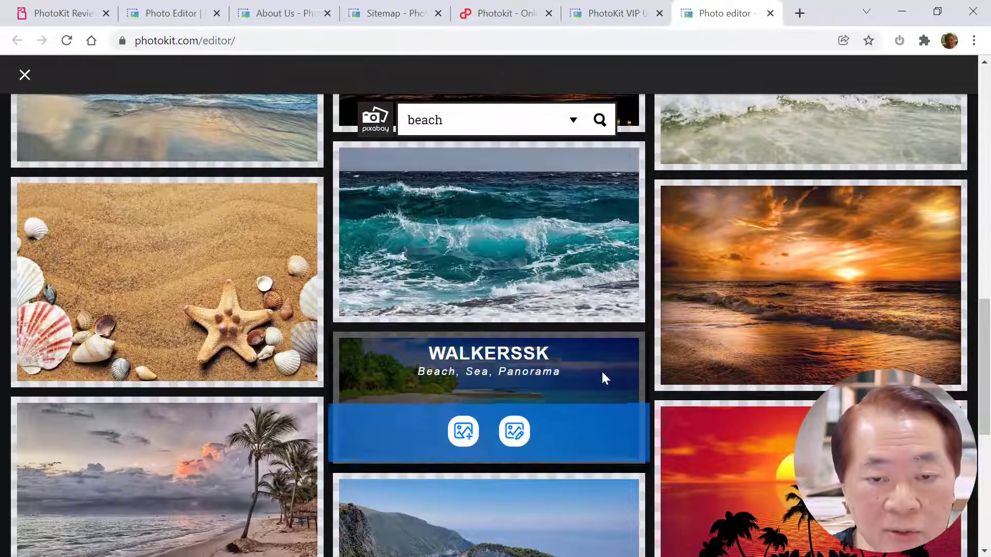
{"action": "scroll", "coordinate": [573, 354], "scroll_direction": "down", "scroll_amount": 4}
{"action": "scroll", "coordinate": [573, 354], "scroll_direction": "down", "scroll_amount": 5}
{"action": "scroll", "coordinate": [573, 353], "scroll_direction": "down", "scroll_amount": 10}
{"action": "scroll", "coordinate": [574, 354], "scroll_direction": "down", "scroll_amount": 7}
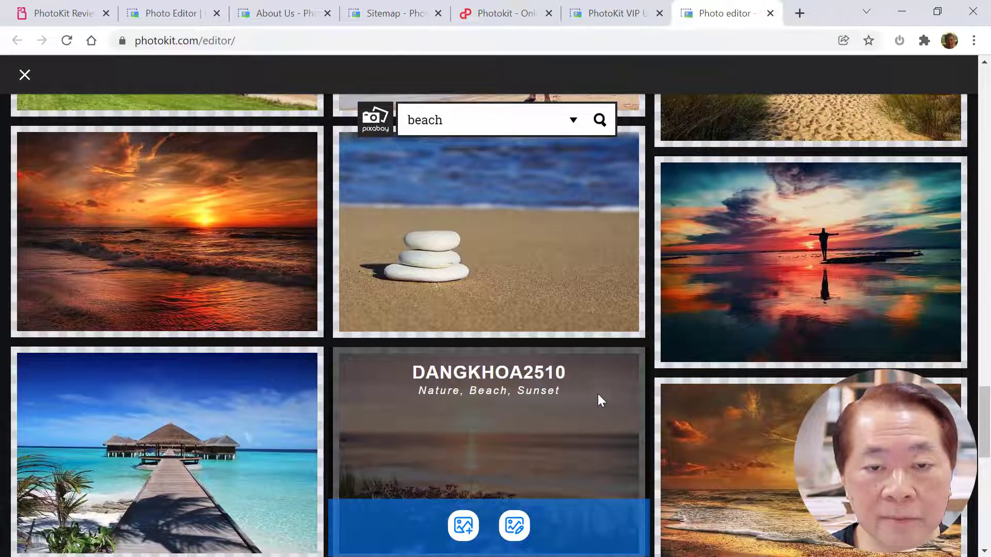
{"action": "scroll", "coordinate": [598, 392], "scroll_direction": "down", "scroll_amount": 2}
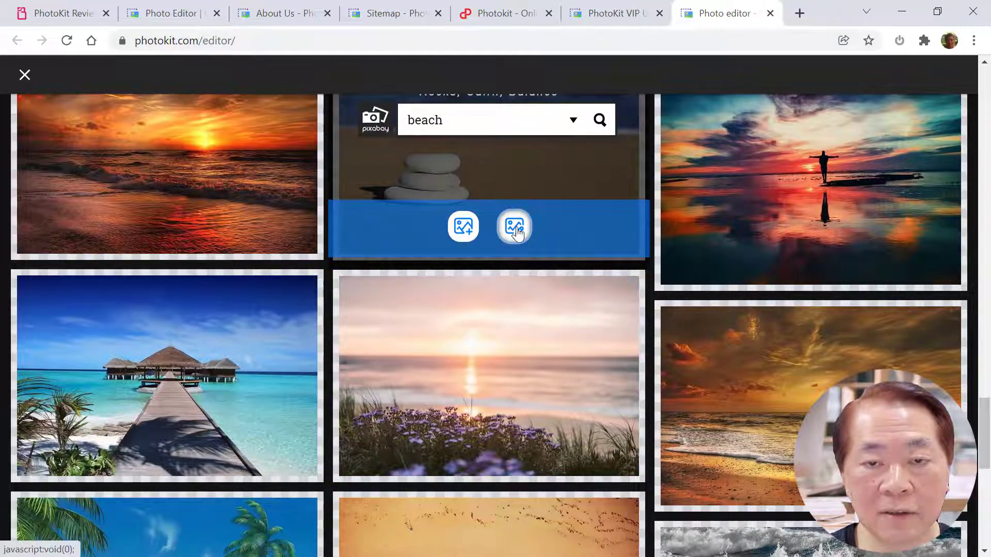
{"action": "left_click", "coordinate": [515, 227]}
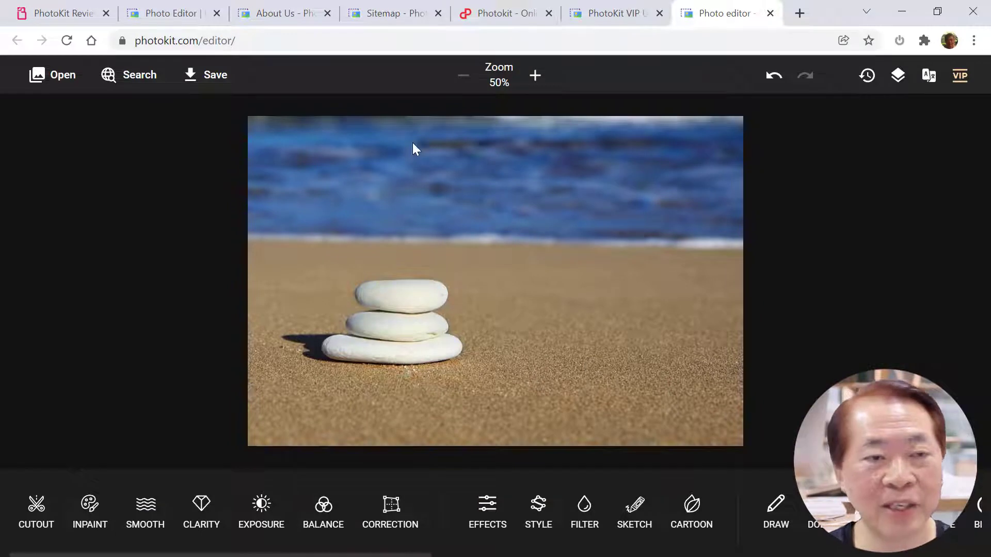
Remove the three stacked stones and their shadow from the sand with the Inpaint tool, and leave the tool.
{"action": "left_click", "coordinate": [90, 511]}
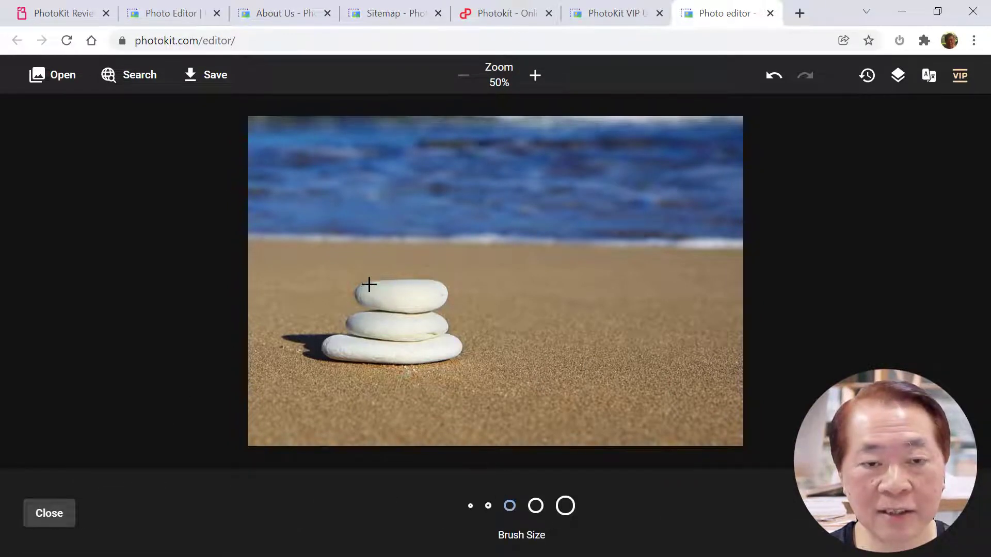
{"action": "mouse_move", "coordinate": [389, 287]}
{"action": "left_mouse_down"}
{"action": "mouse_move", "coordinate": [423, 288]}
{"action": "mouse_move", "coordinate": [395, 305]}
{"action": "mouse_move", "coordinate": [364, 300]}
{"action": "left_mouse_up"}
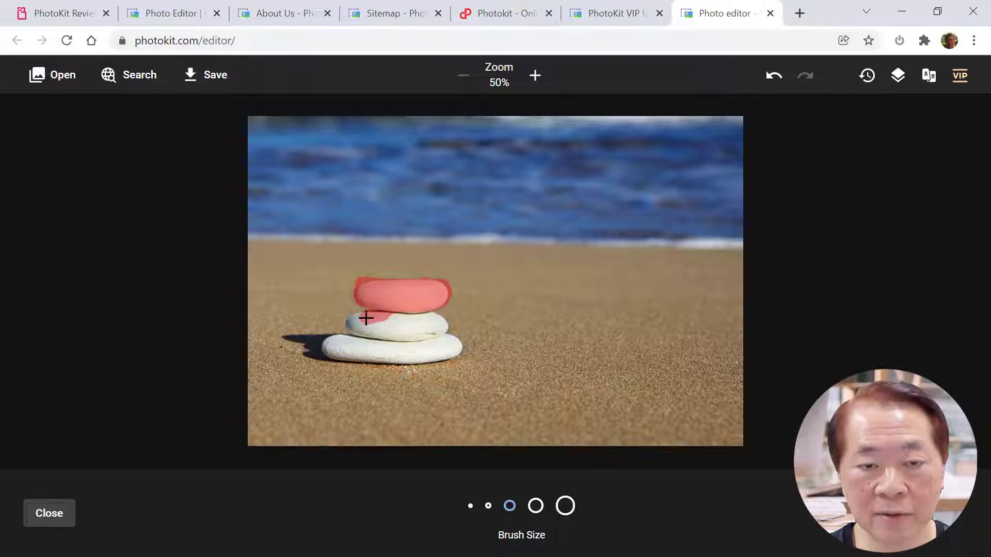
{"action": "mouse_move", "coordinate": [360, 331]}
{"action": "left_mouse_down"}
{"action": "mouse_move", "coordinate": [444, 334]}
{"action": "mouse_move", "coordinate": [420, 319]}
{"action": "mouse_move", "coordinate": [372, 319]}
{"action": "mouse_move", "coordinate": [437, 332]}
{"action": "left_mouse_up"}
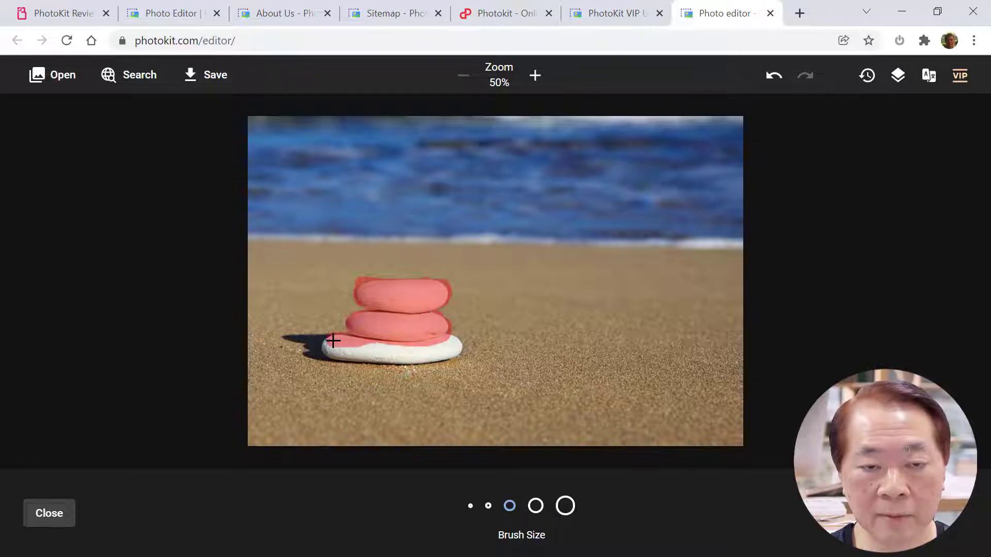
{"action": "mouse_move", "coordinate": [324, 347]}
{"action": "left_mouse_down"}
{"action": "mouse_move", "coordinate": [420, 357]}
{"action": "mouse_move", "coordinate": [455, 348]}
{"action": "mouse_move", "coordinate": [399, 345]}
{"action": "left_mouse_up"}
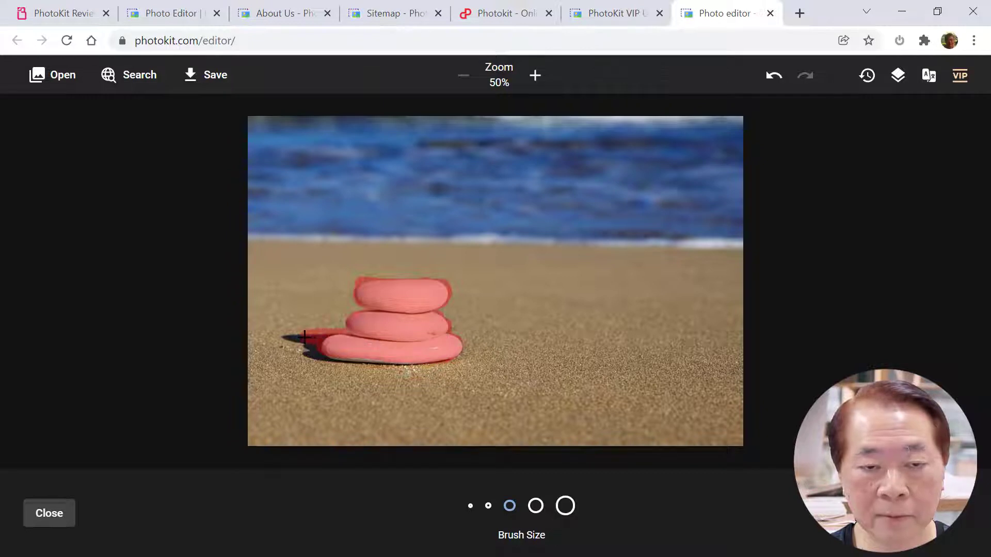
{"action": "left_click_drag", "start_coordinate": [319, 356], "coordinate": [424, 365]}
{"action": "left_click", "coordinate": [388, 336]}
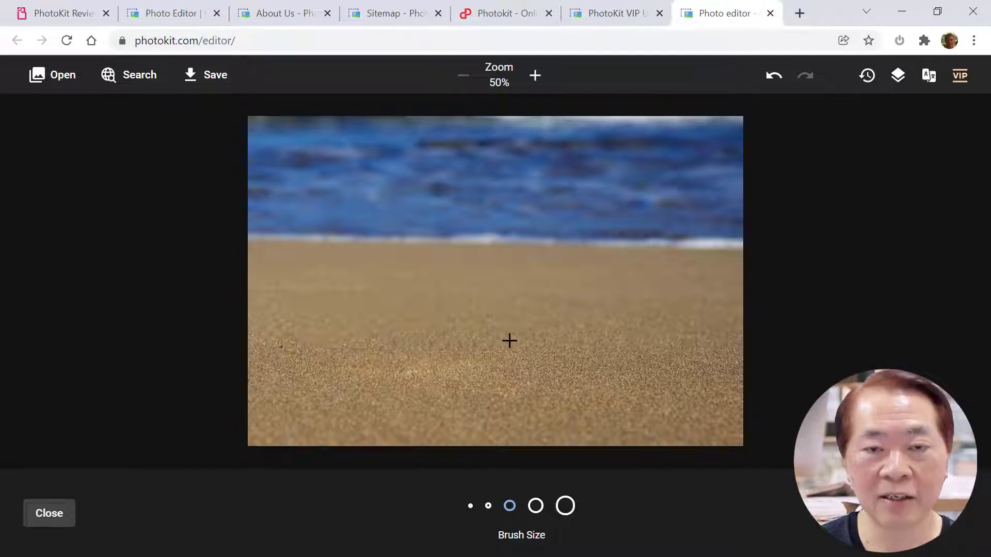
{"action": "left_click", "coordinate": [50, 513]}
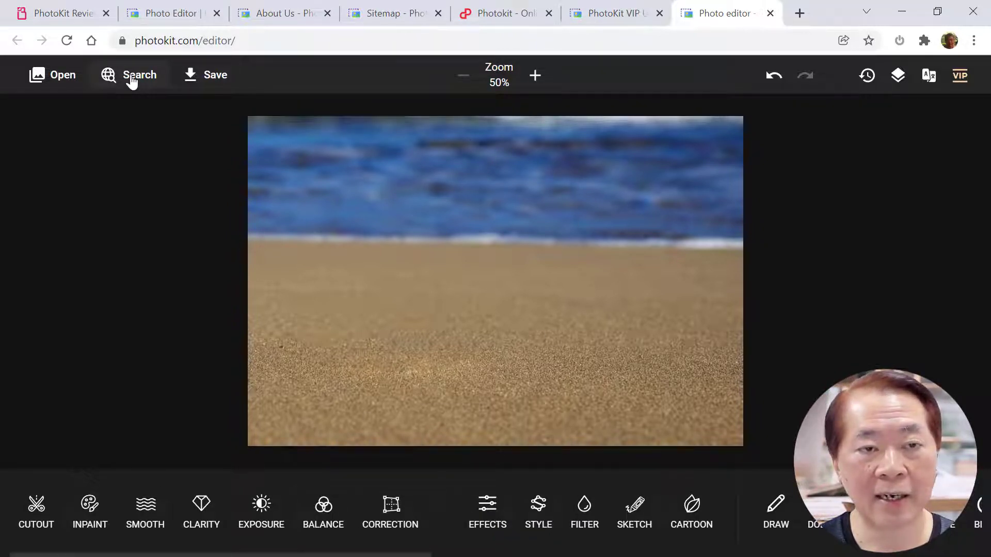
Search the Pixabay library for "beautiful woman" images.
{"action": "scroll", "coordinate": [388, 480], "scroll_direction": "down", "scroll_amount": 1}
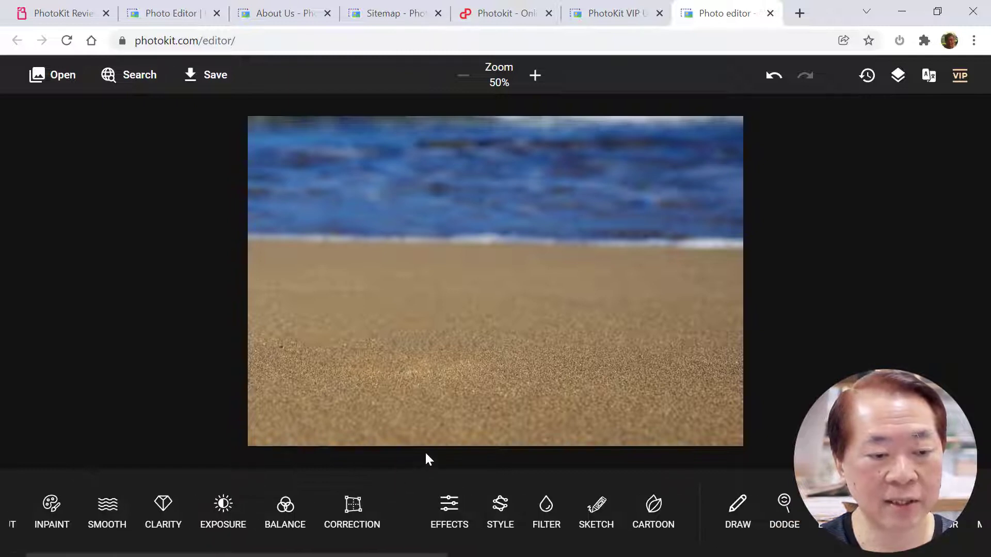
{"action": "scroll", "coordinate": [311, 478], "scroll_direction": "up", "scroll_amount": 1}
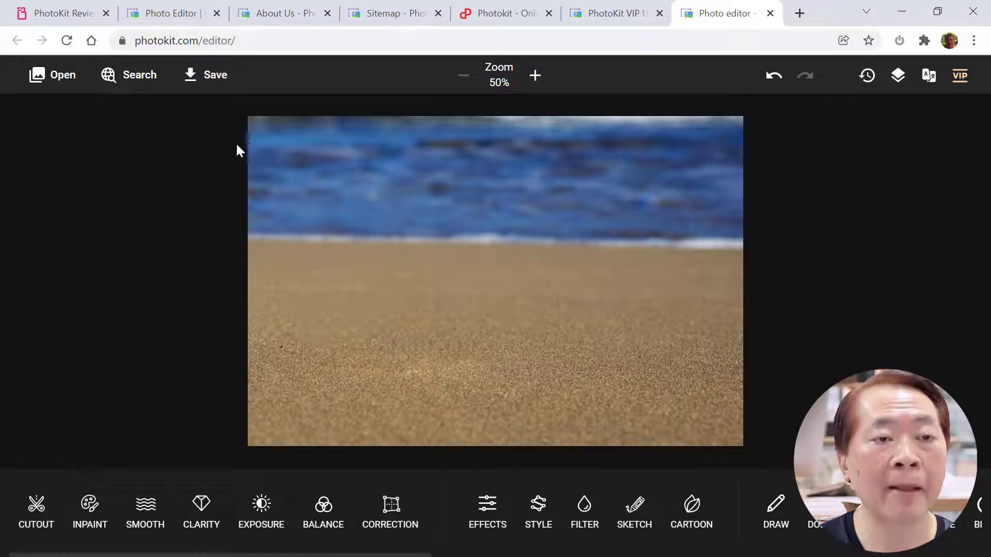
{"action": "left_click", "coordinate": [138, 76]}
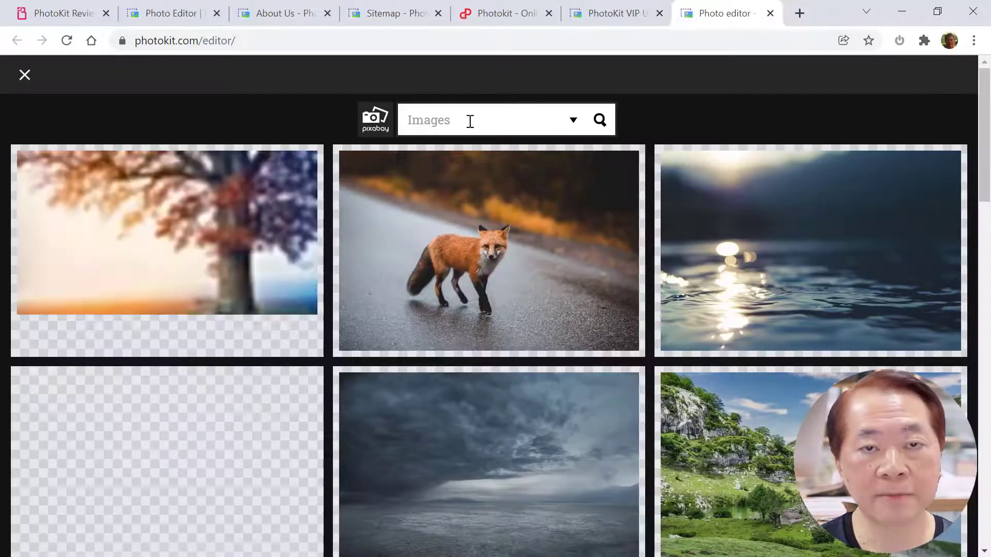
{"action": "type", "text": "bea"}
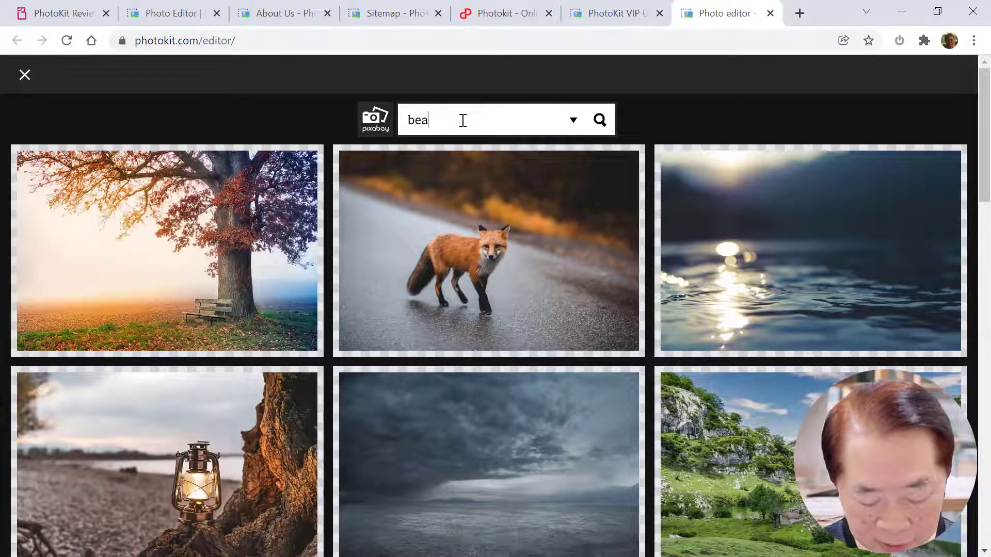
{"action": "type", "text": "utiful wpoman"}
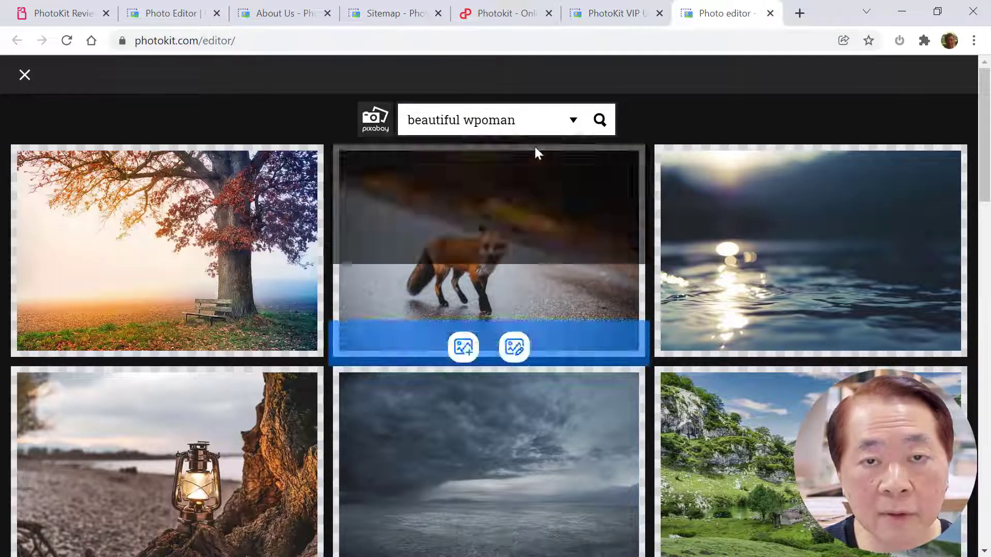
{"action": "left_click", "coordinate": [483, 126]}
{"action": "key", "text": "BackSpace"}
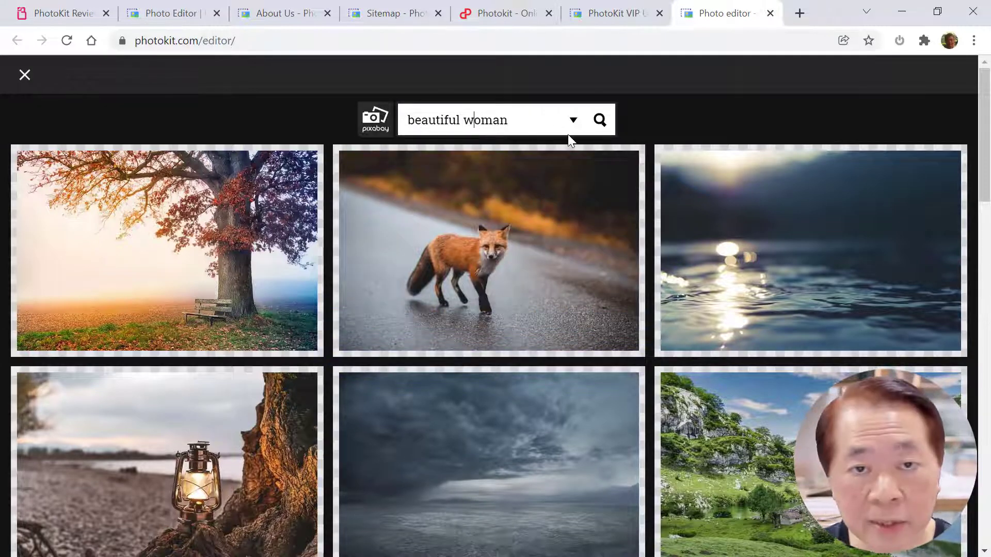
{"action": "left_click", "coordinate": [602, 119]}
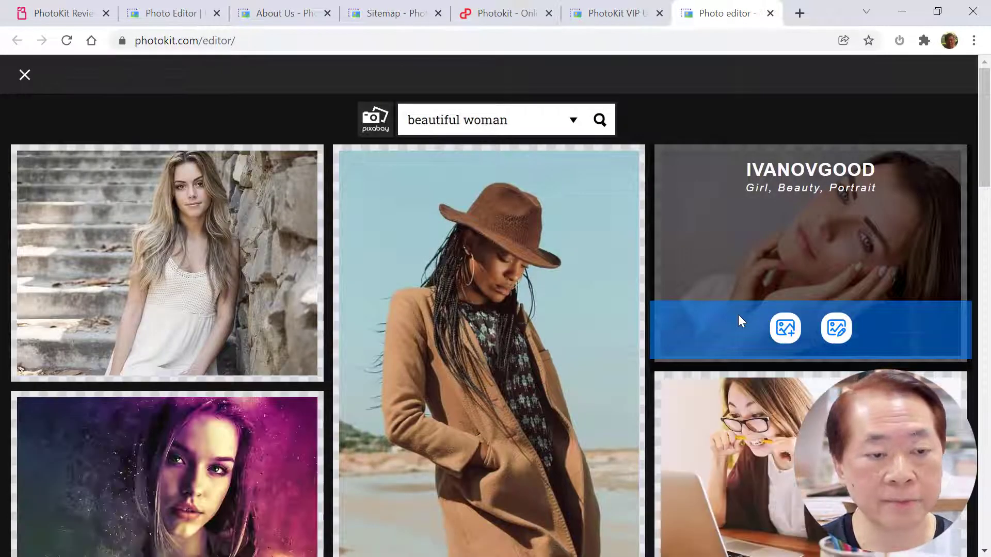
Browse the results and open the portrait of the woman with windblown dark hair and her hand at her chin for editing.
{"action": "scroll", "coordinate": [739, 314], "scroll_direction": "down", "scroll_amount": 4}
{"action": "scroll", "coordinate": [739, 315], "scroll_direction": "down", "scroll_amount": 12}
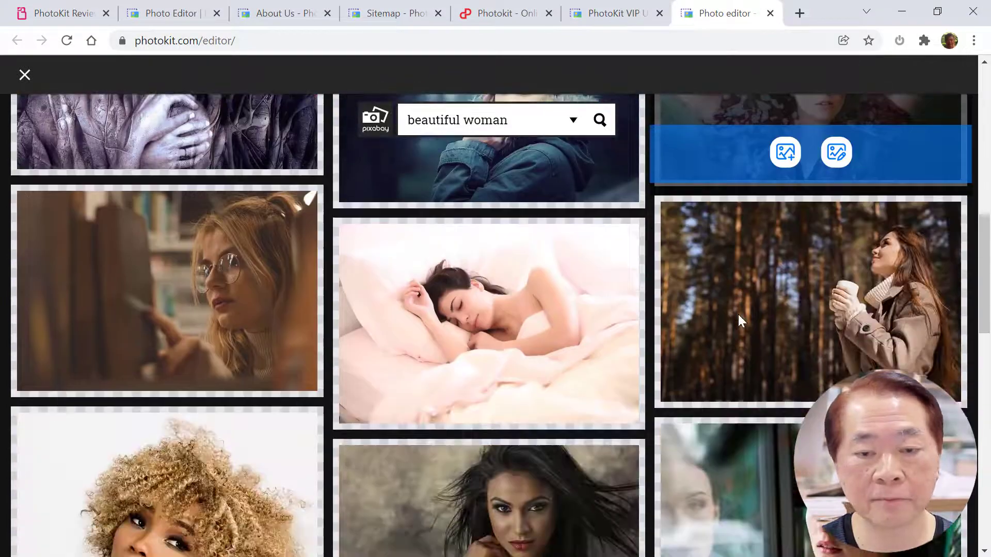
{"action": "scroll", "coordinate": [738, 314], "scroll_direction": "down", "scroll_amount": 4}
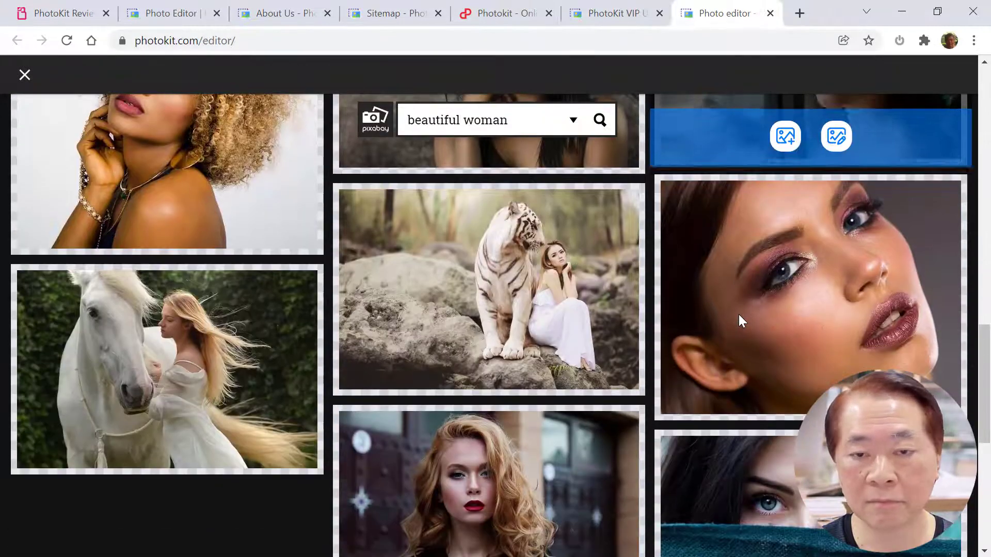
{"action": "scroll", "coordinate": [739, 312], "scroll_direction": "up", "scroll_amount": 4}
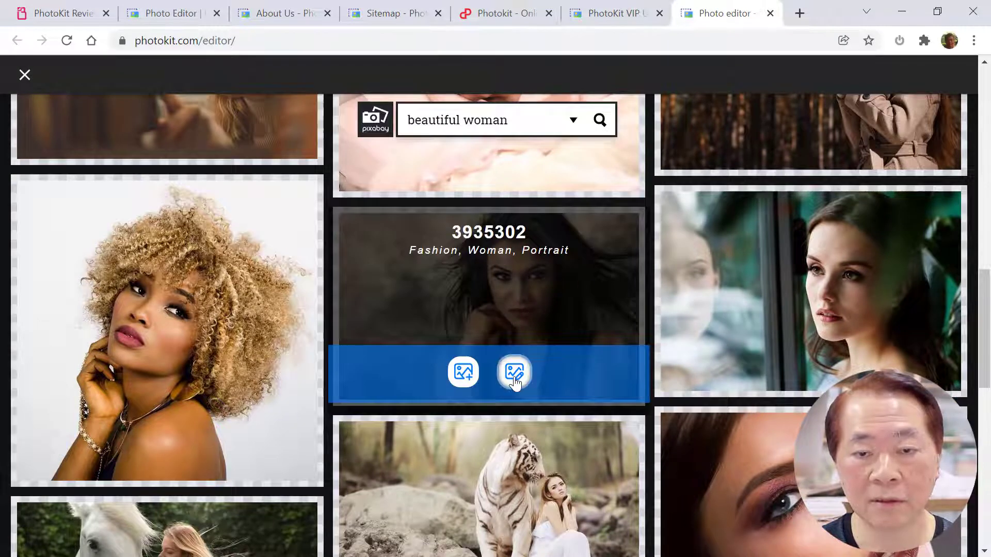
{"action": "left_click", "coordinate": [515, 377]}
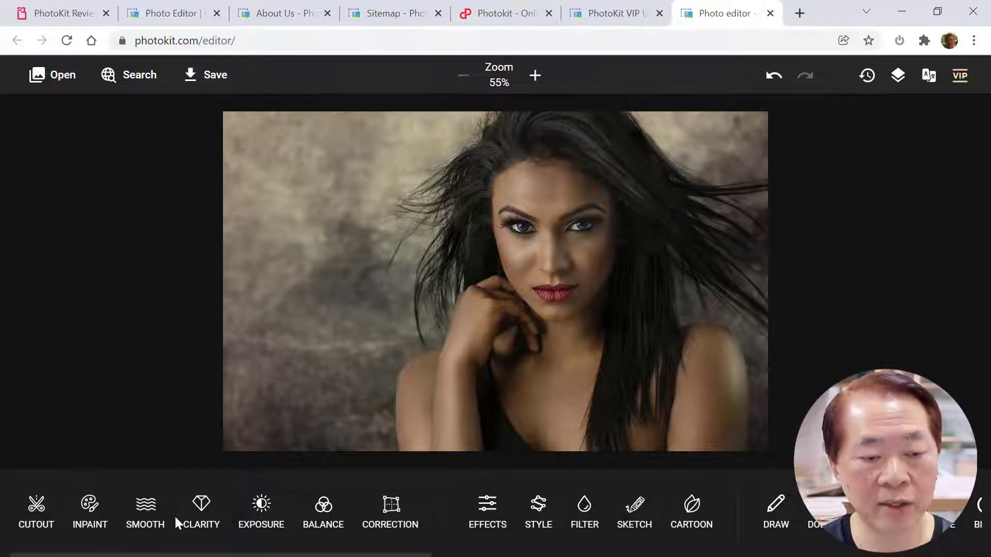
Try the Smooth and Clarity enhancements on the portrait one at a time, undoing each.
{"action": "left_click", "coordinate": [149, 512]}
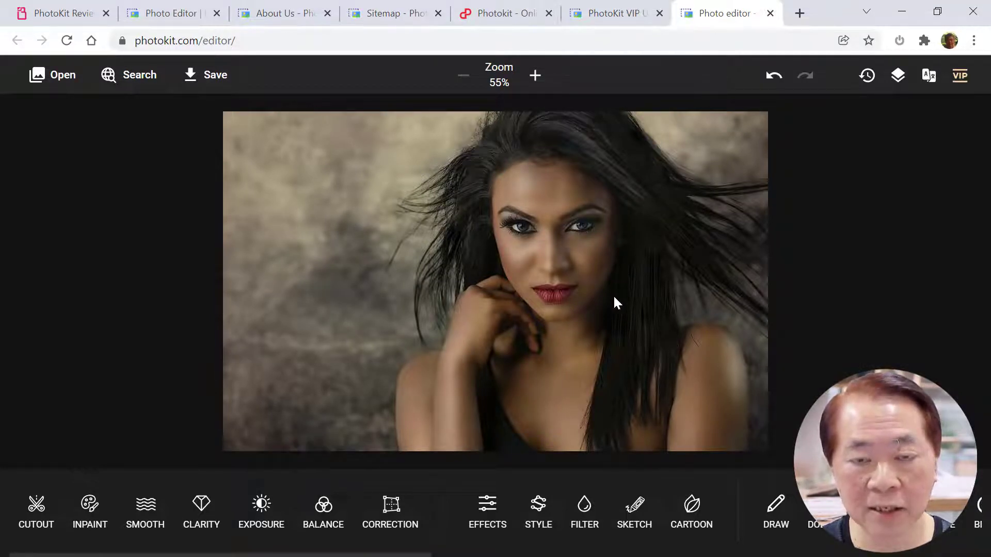
{"action": "left_click", "coordinate": [777, 78]}
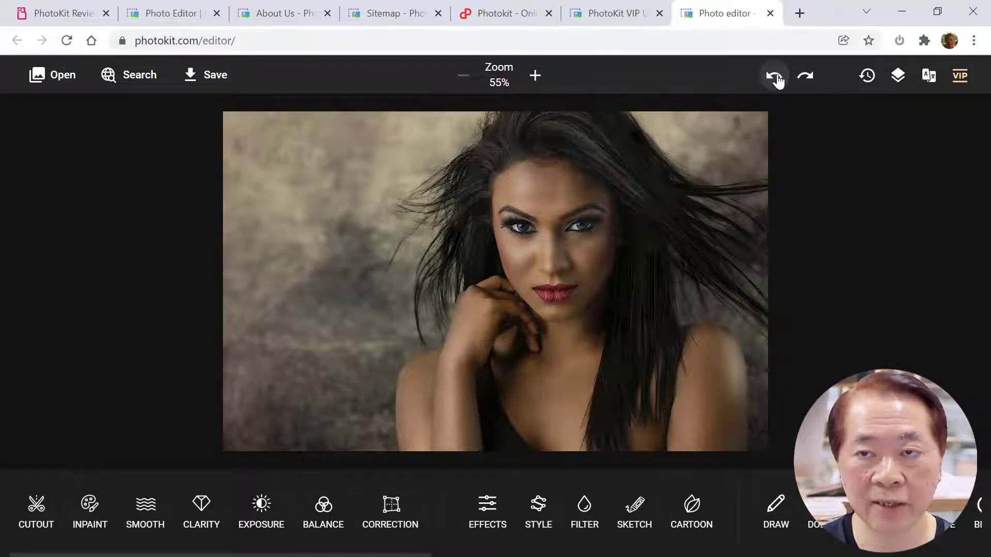
{"action": "left_click", "coordinate": [204, 511]}
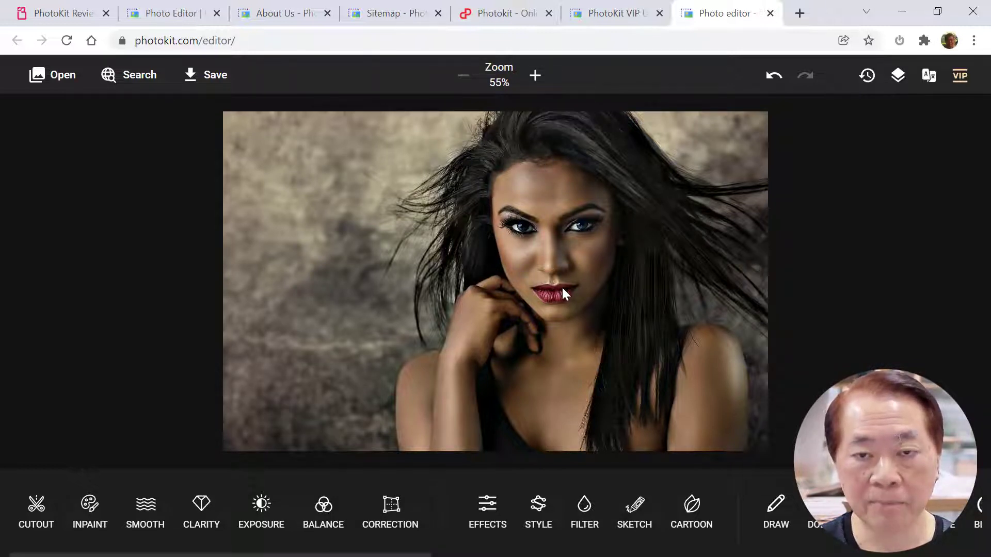
{"action": "left_click", "coordinate": [775, 77]}
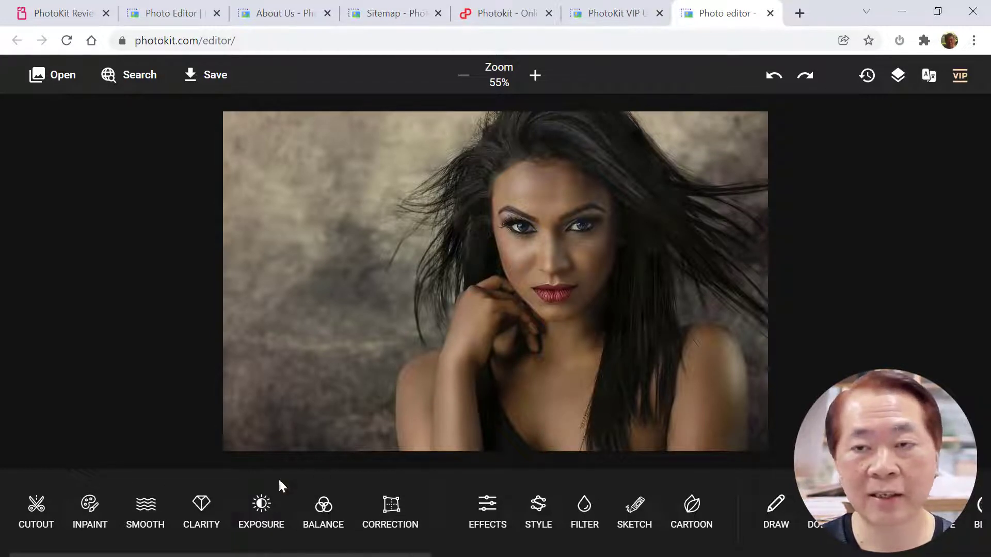
Try the Exposure and Balance adjustments on the portrait one at a time, undoing each.
{"action": "left_click", "coordinate": [262, 511]}
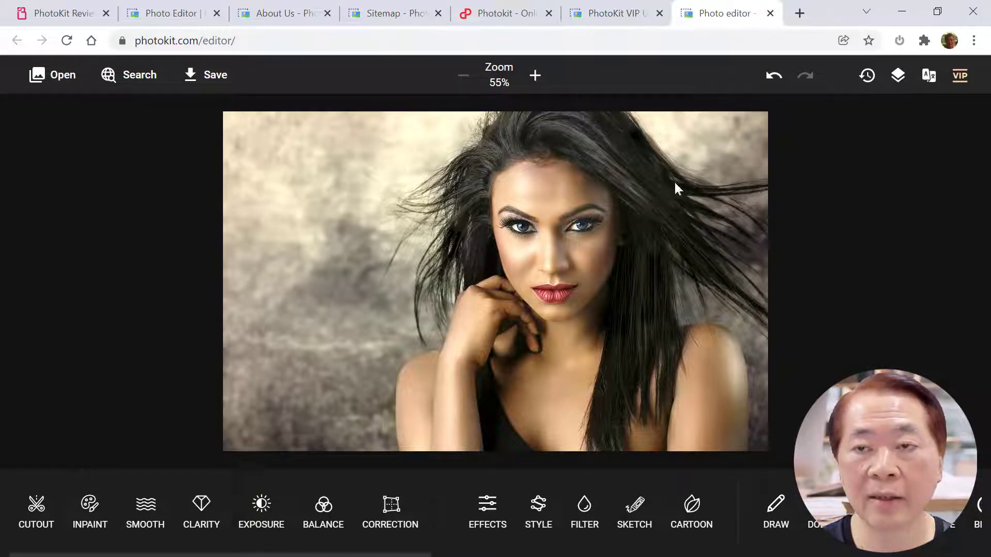
{"action": "left_click", "coordinate": [774, 77]}
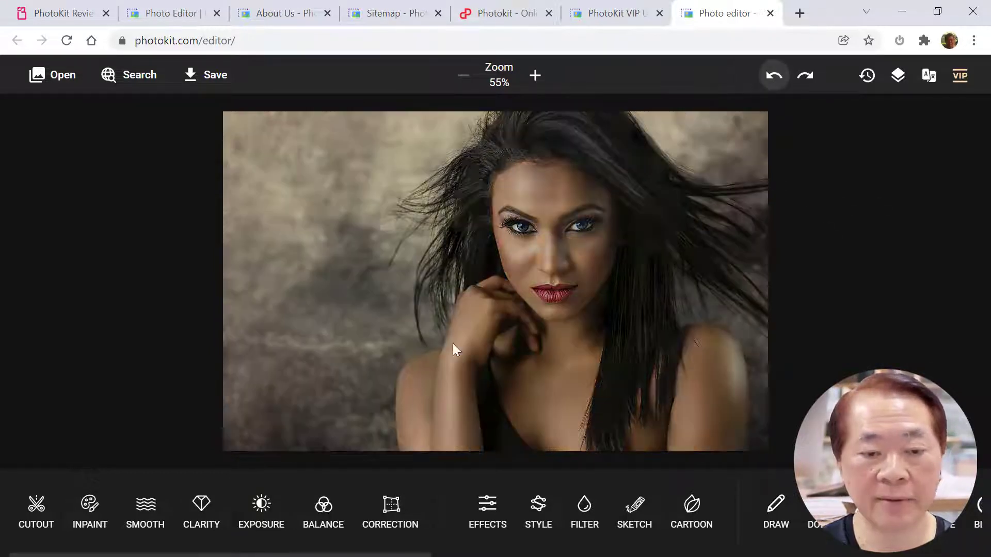
{"action": "left_click", "coordinate": [331, 518]}
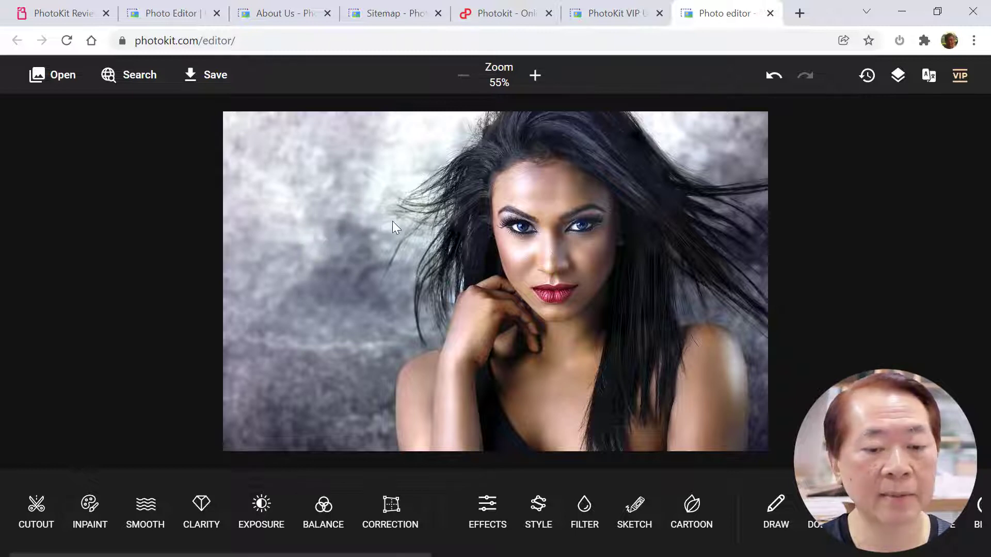
{"action": "left_click", "coordinate": [777, 78]}
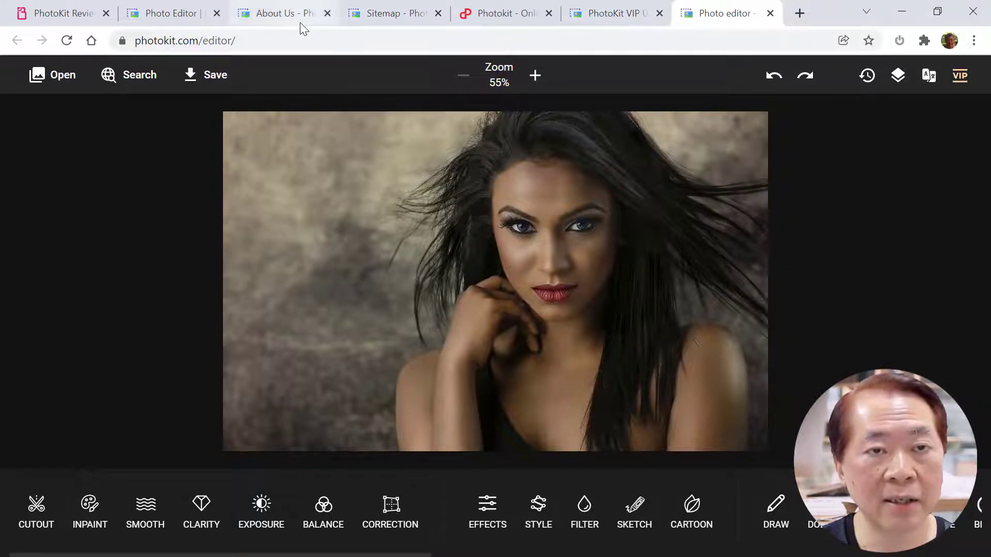
Open the Correction tool's page in a new tab from the image processing tools list on the PhotoKit homepage.
{"action": "left_click", "coordinate": [184, 21]}
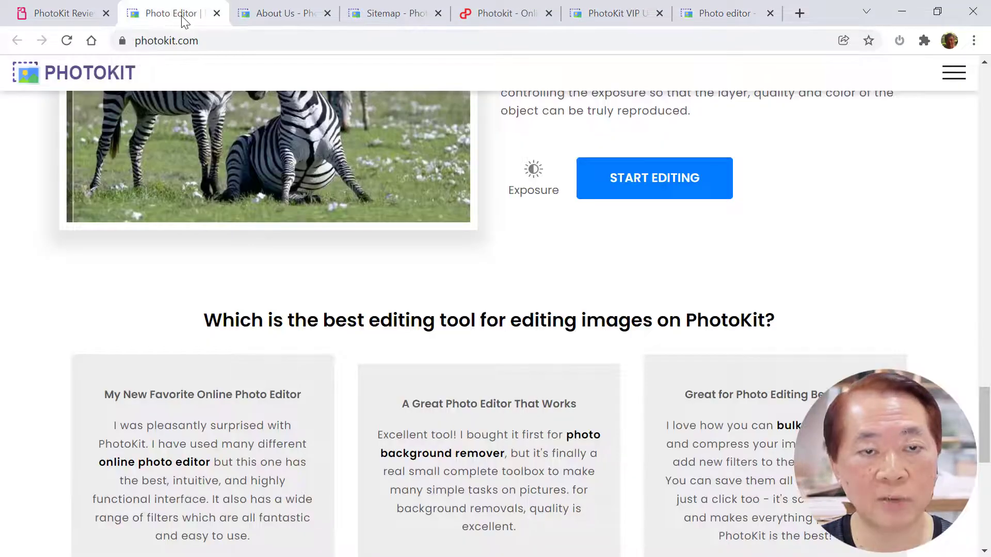
{"action": "scroll", "coordinate": [505, 243], "scroll_direction": "down", "scroll_amount": 20}
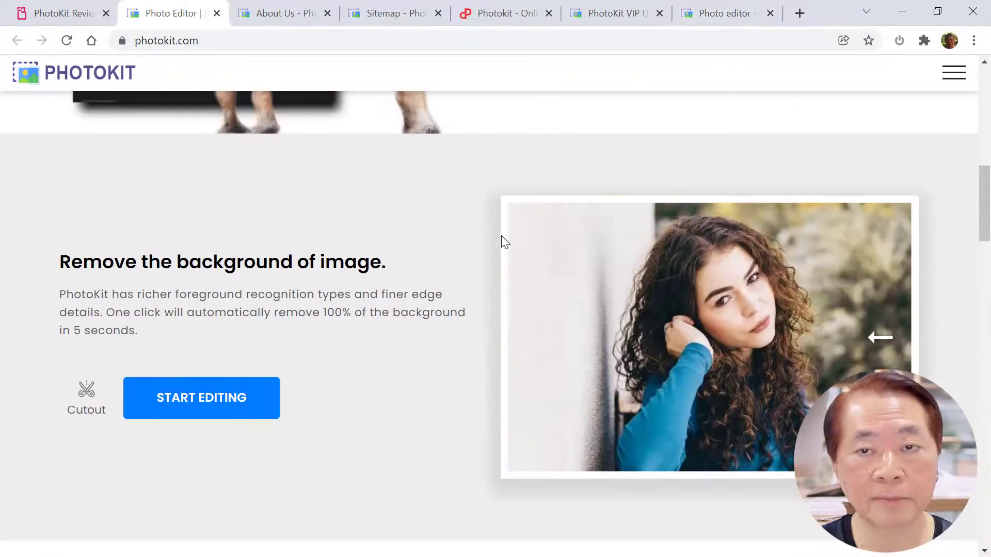
{"action": "scroll", "coordinate": [504, 253], "scroll_direction": "down", "scroll_amount": 2}
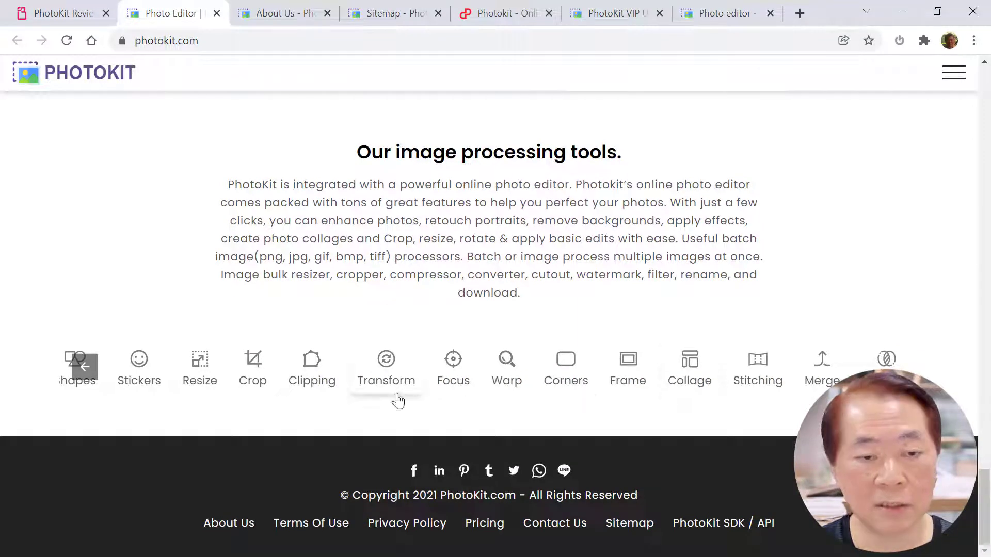
{"action": "left_click", "coordinate": [85, 367]}
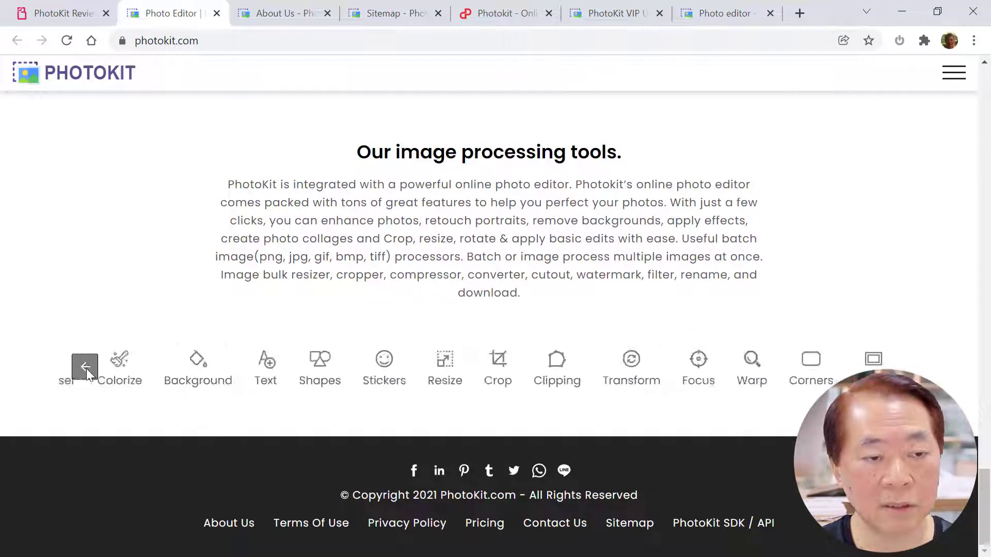
{"action": "left_click", "coordinate": [85, 367]}
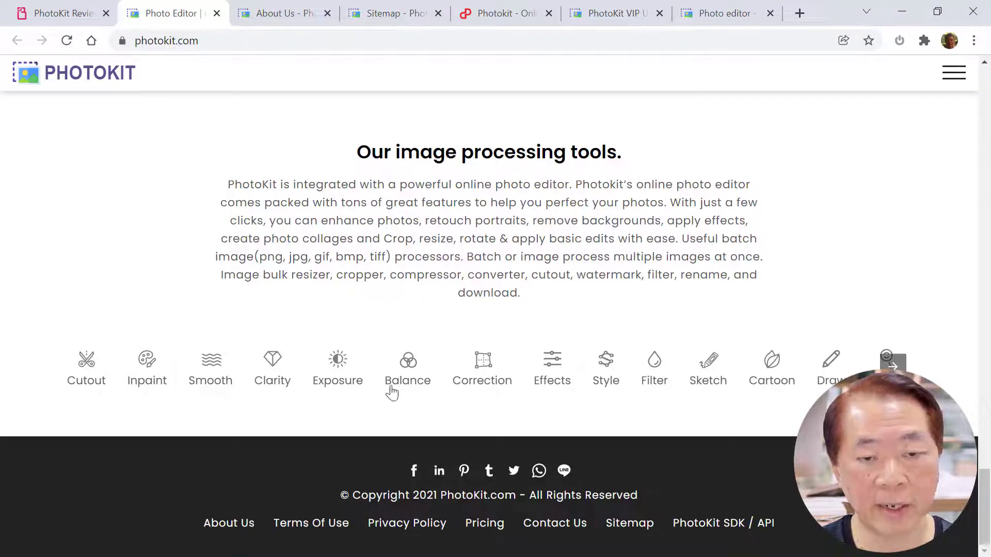
{"action": "right_click", "coordinate": [489, 371]}
{"action": "left_click", "coordinate": [561, 105]}
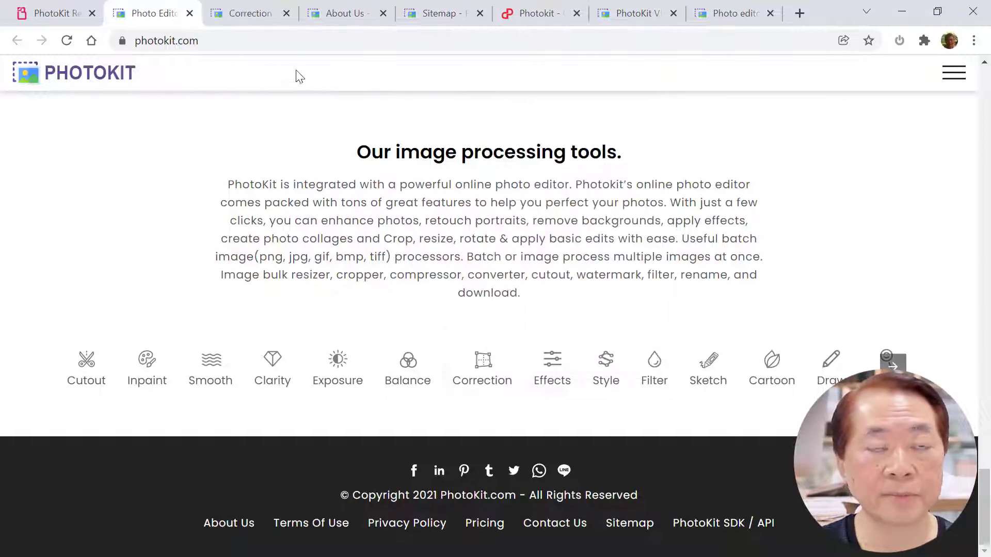
{"action": "left_click", "coordinate": [253, 16]}
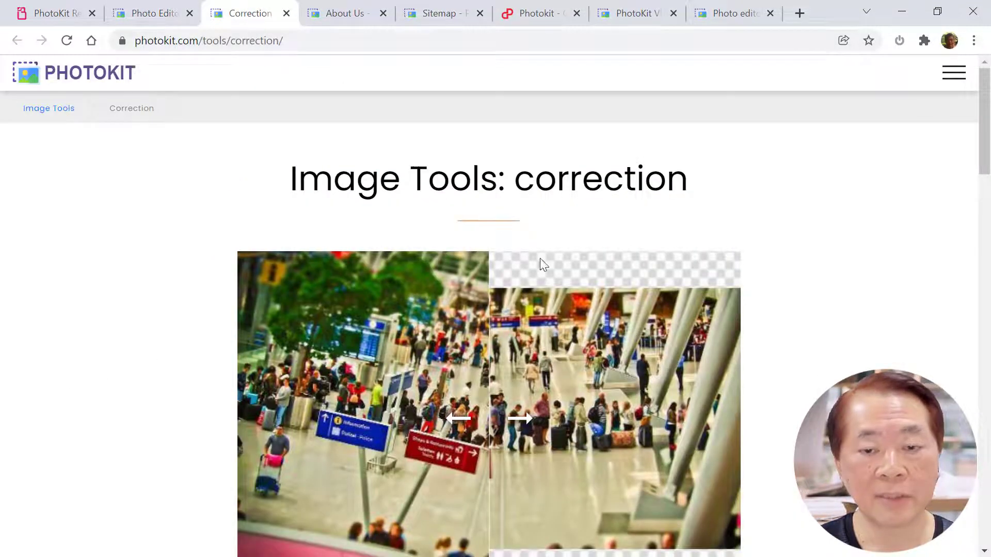
Compare the full before and after versions of the Correction 1 airport sample with its comparison slider.
{"action": "scroll", "coordinate": [543, 264], "scroll_direction": "down", "scroll_amount": 7}
{"action": "scroll", "coordinate": [560, 294], "scroll_direction": "up", "scroll_amount": 4}
{"action": "scroll", "coordinate": [563, 295], "scroll_direction": "up", "scroll_amount": 2}
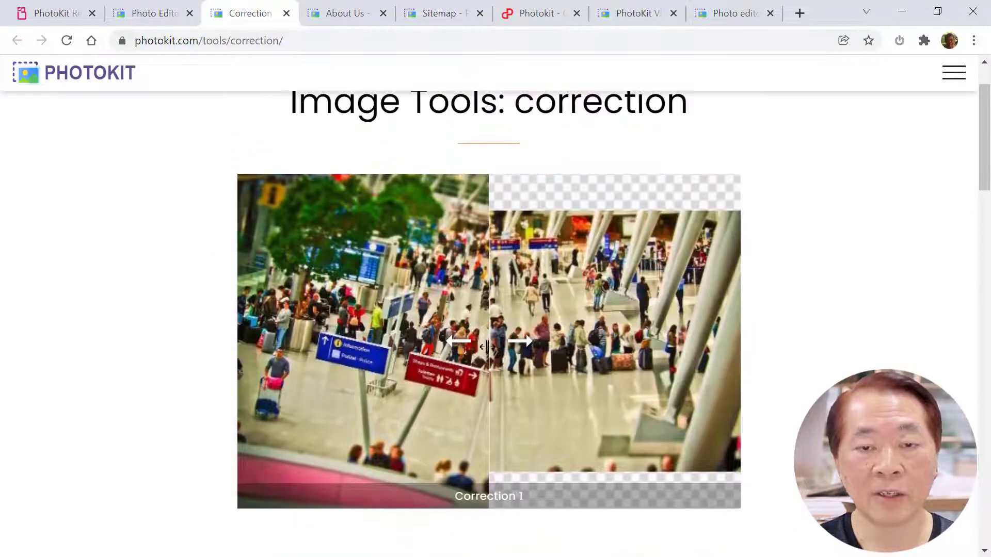
{"action": "left_click_drag", "start_coordinate": [487, 340], "coordinate": [732, 362]}
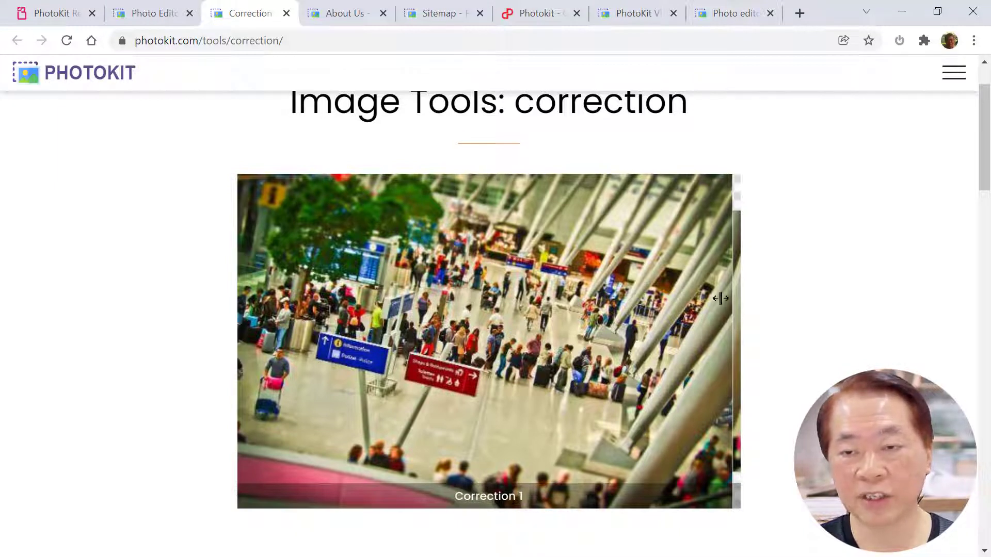
{"action": "left_click_drag", "start_coordinate": [726, 301], "coordinate": [210, 268]}
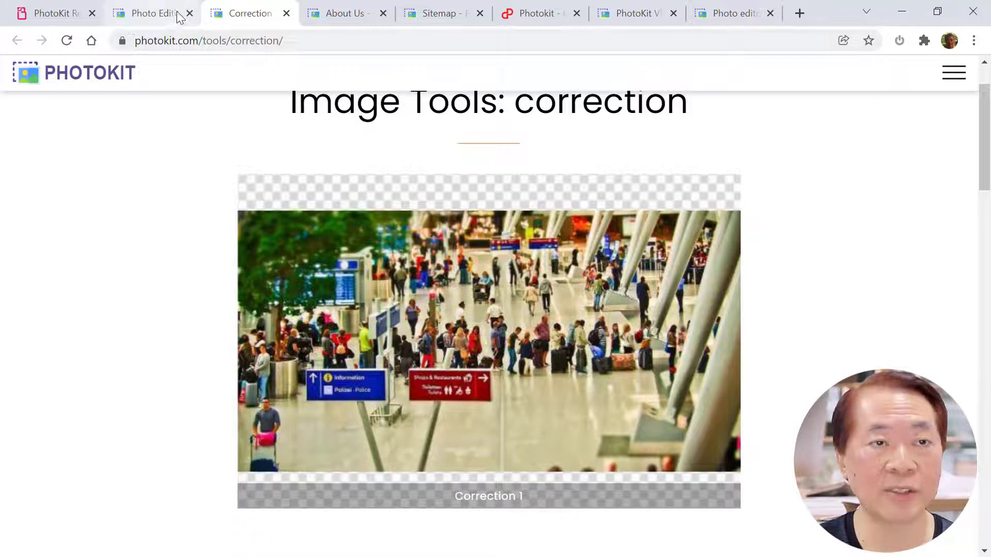
Return to the photo editor and preview the 1977, BlackCurrant and Charmes effects on the portrait.
{"action": "left_click", "coordinate": [630, 16]}
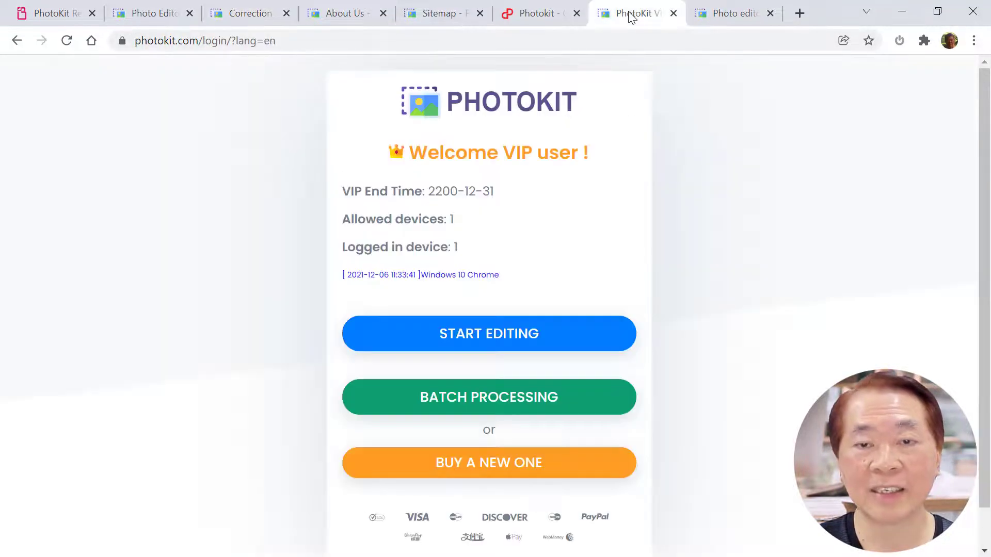
{"action": "left_click", "coordinate": [735, 15]}
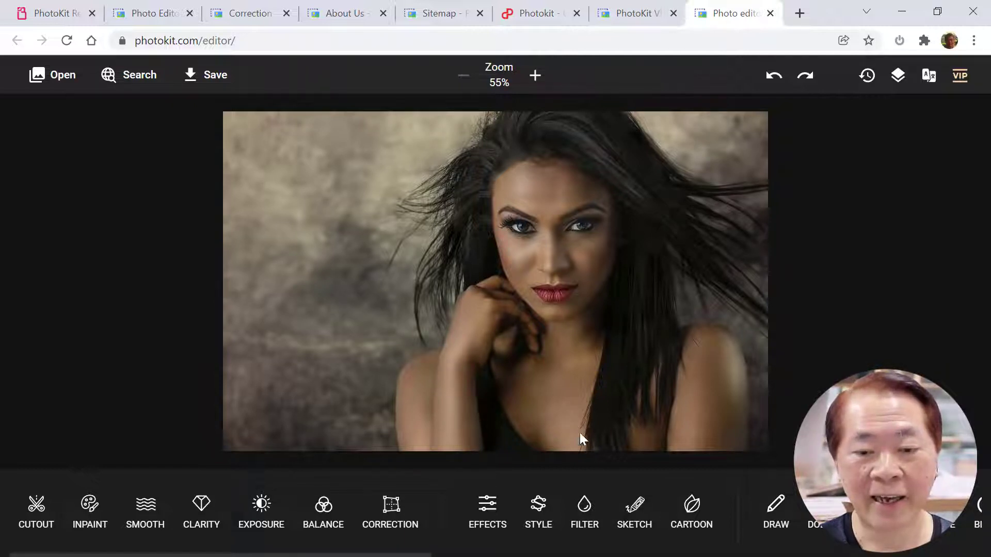
{"action": "left_click", "coordinate": [490, 515]}
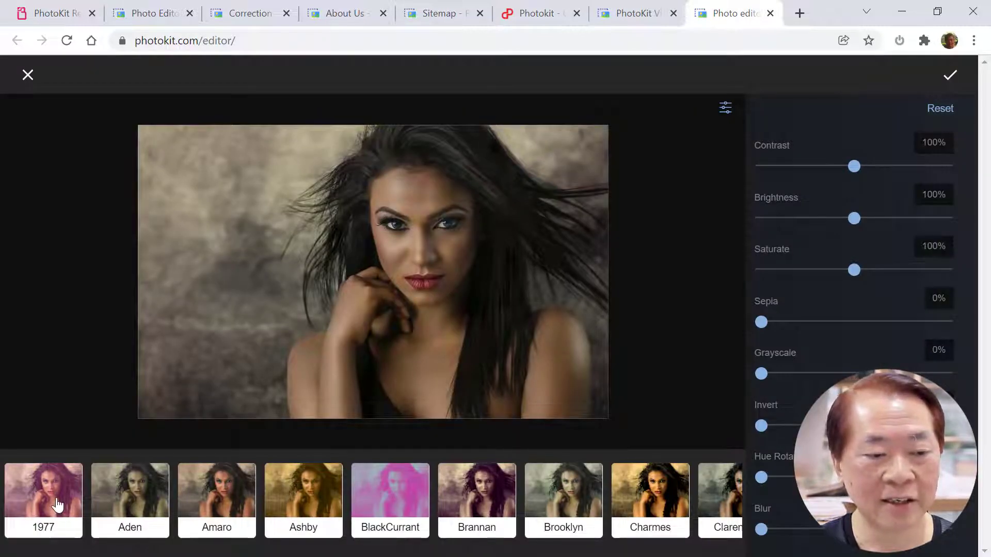
{"action": "left_click", "coordinate": [57, 505]}
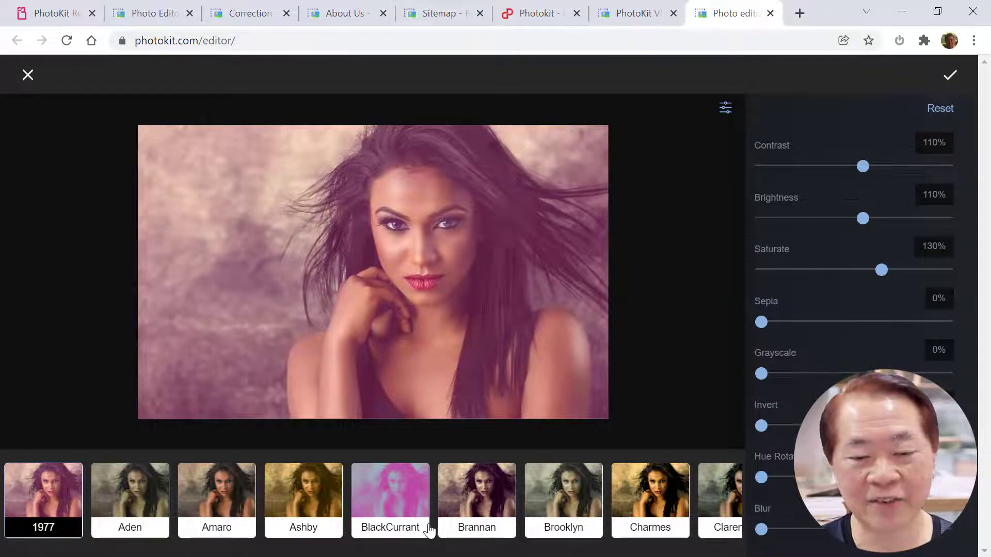
{"action": "left_click", "coordinate": [399, 505]}
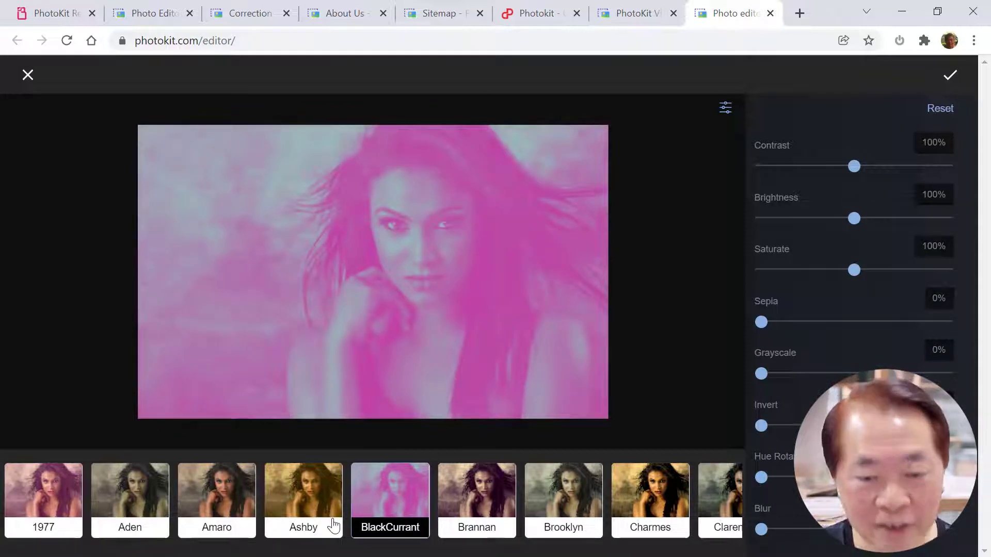
{"action": "left_click", "coordinate": [666, 503]}
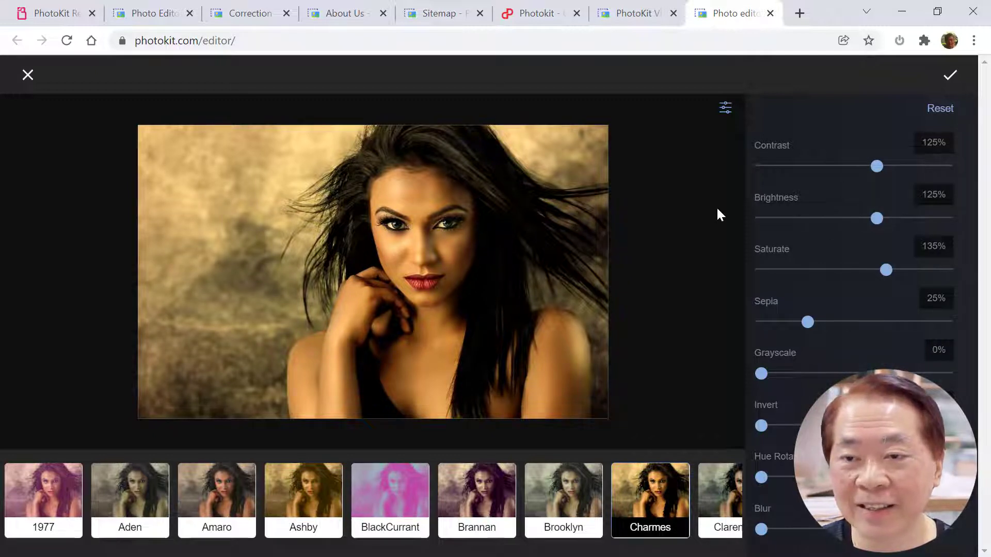
Hide the effect adjustment sliders and preview the Color-shadow, Crema and Dilate effects on the portrait.
{"action": "left_click", "coordinate": [726, 109]}
{"action": "scroll", "coordinate": [544, 506], "scroll_direction": "down", "scroll_amount": 5}
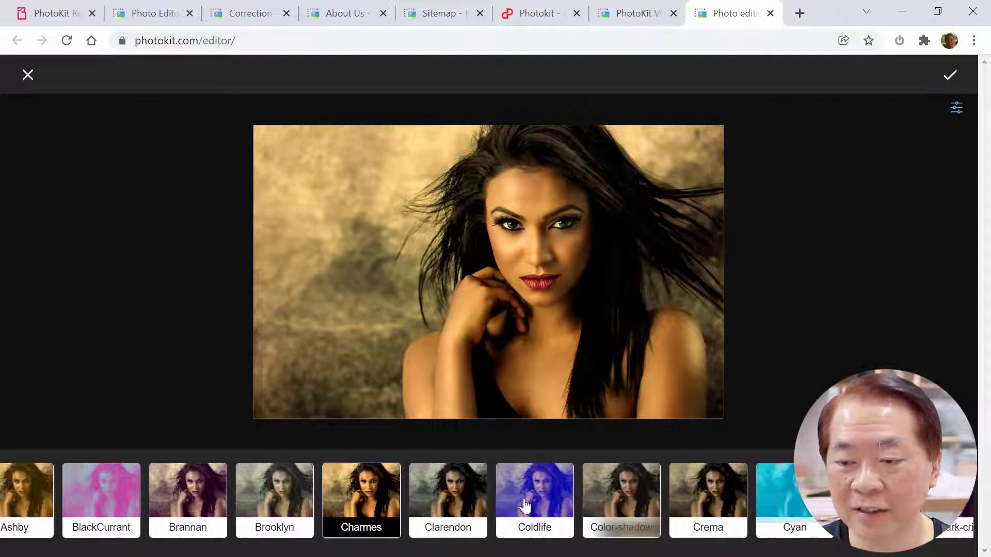
{"action": "left_click", "coordinate": [544, 506]}
{"action": "scroll", "coordinate": [544, 506], "scroll_direction": "down", "scroll_amount": 2}
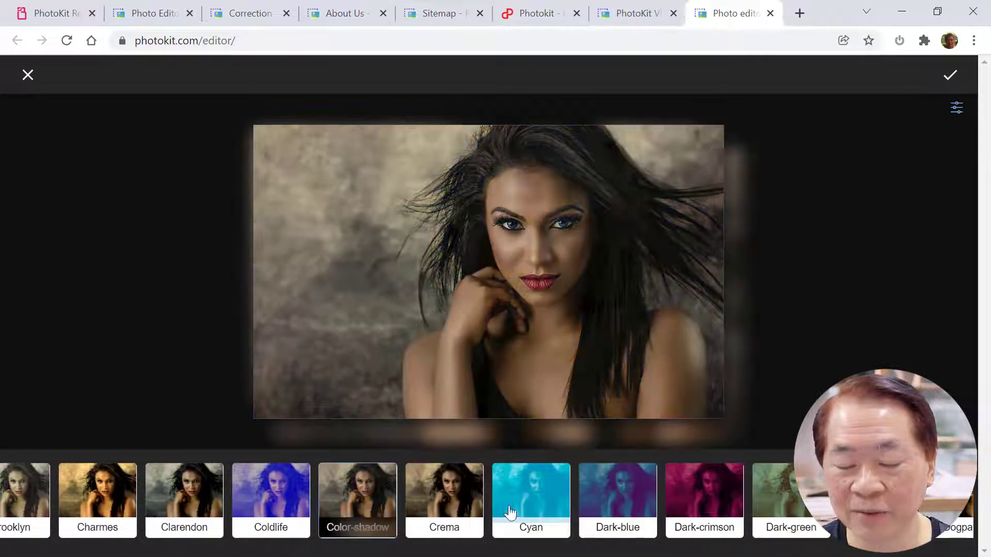
{"action": "left_click", "coordinate": [450, 505]}
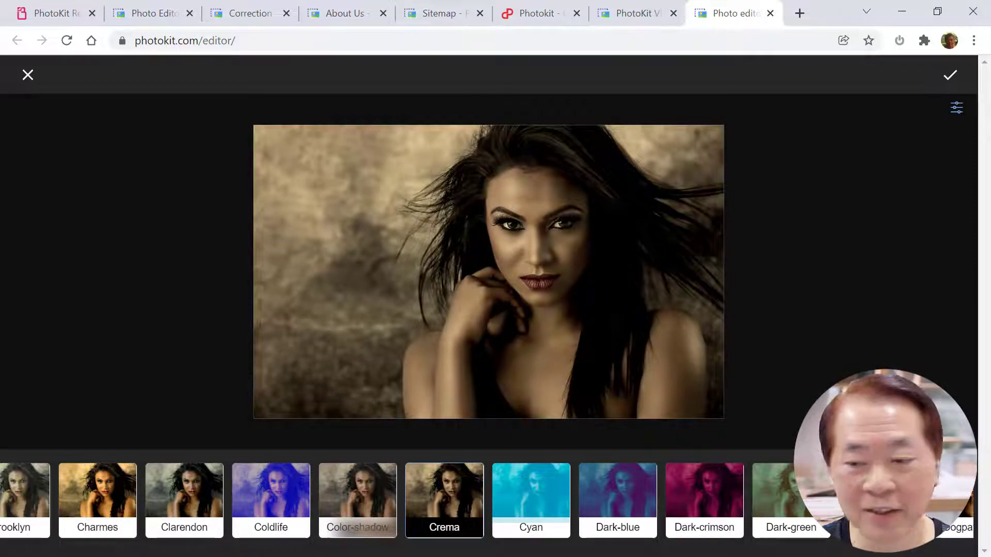
{"action": "scroll", "coordinate": [389, 511], "scroll_direction": "down", "scroll_amount": 4}
{"action": "left_click", "coordinate": [580, 503]}
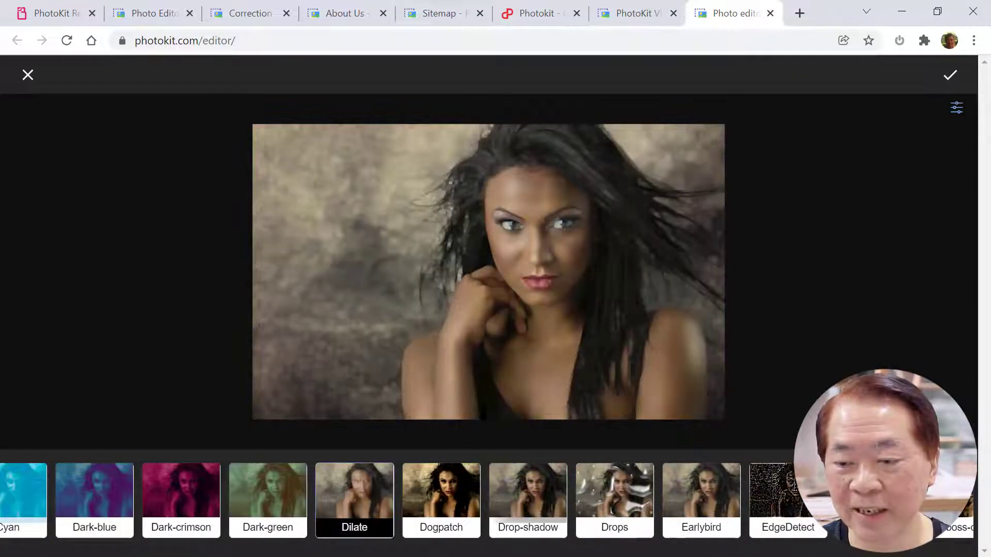
Preview the Emboss, Extreme, Fade-out, Faded and Fuji effects on the portrait, and leave Effects without applying any.
{"action": "scroll", "coordinate": [506, 531], "scroll_direction": "down", "scroll_amount": 4}
{"action": "left_click", "coordinate": [504, 529]}
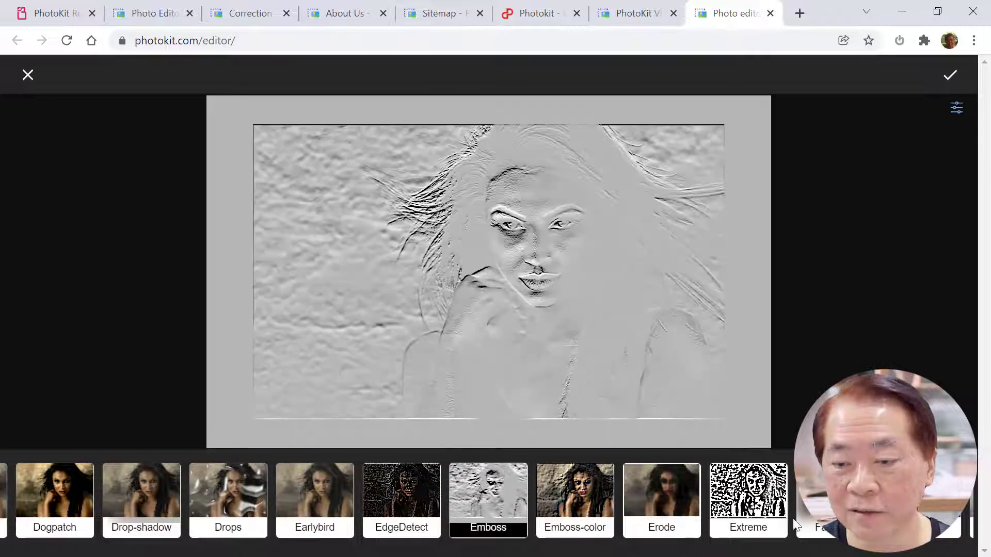
{"action": "left_click", "coordinate": [746, 500]}
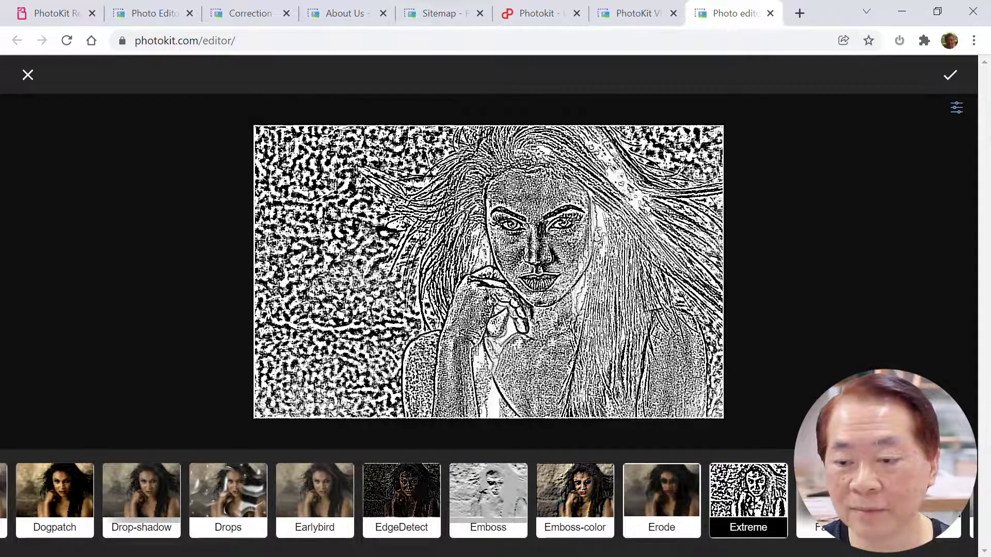
{"action": "left_click", "coordinate": [822, 495]}
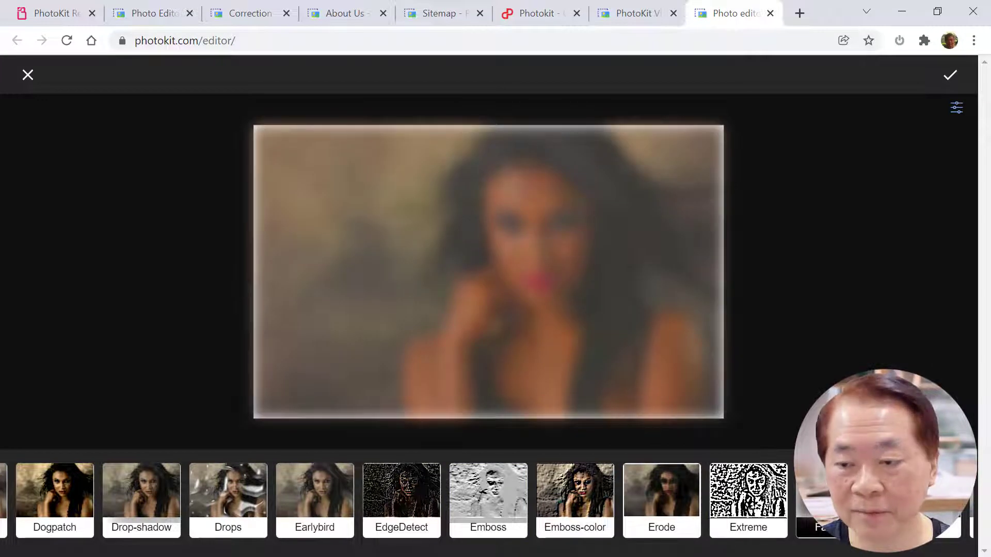
{"action": "left_click", "coordinate": [822, 495]}
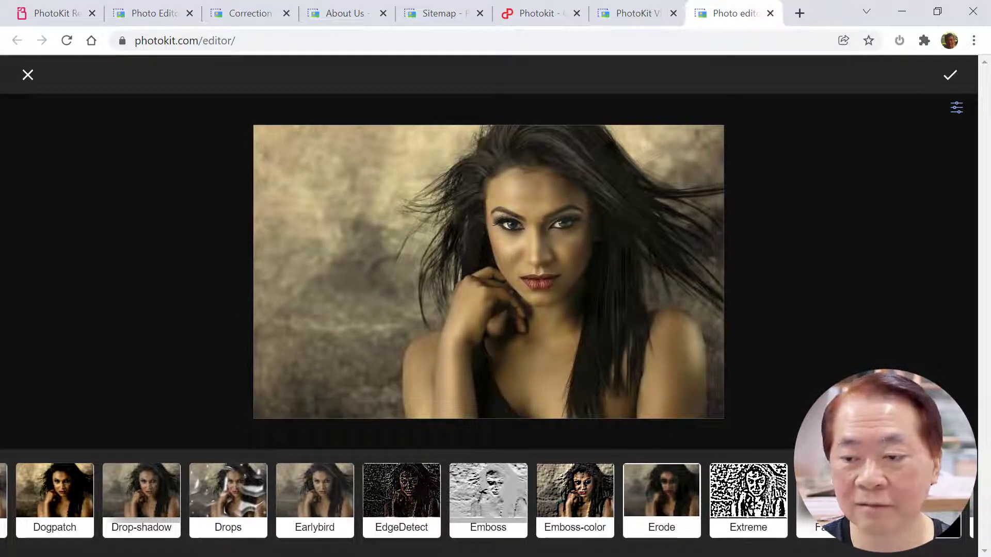
{"action": "scroll", "coordinate": [792, 508], "scroll_direction": "down", "scroll_amount": 5}
{"action": "left_click", "coordinate": [733, 501]}
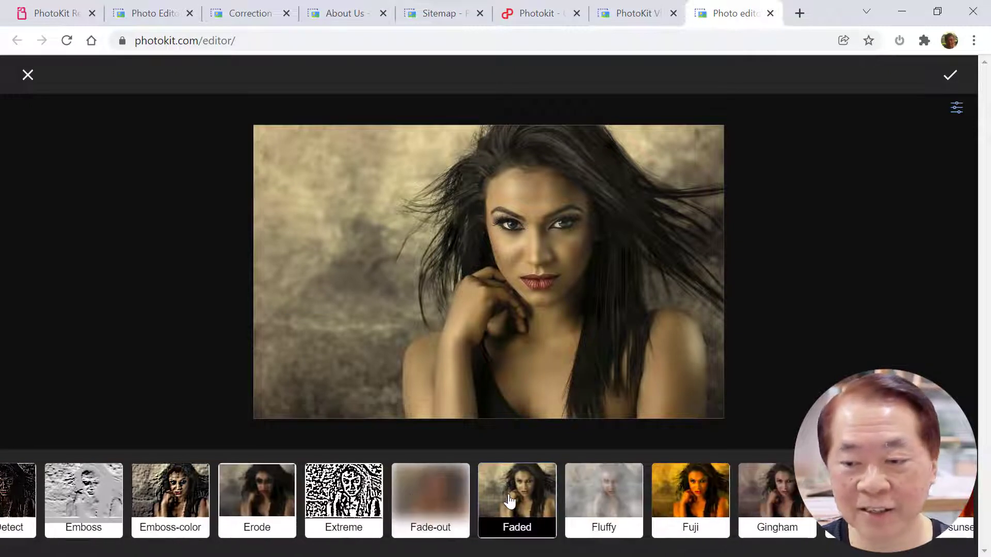
{"action": "left_click", "coordinate": [672, 500]}
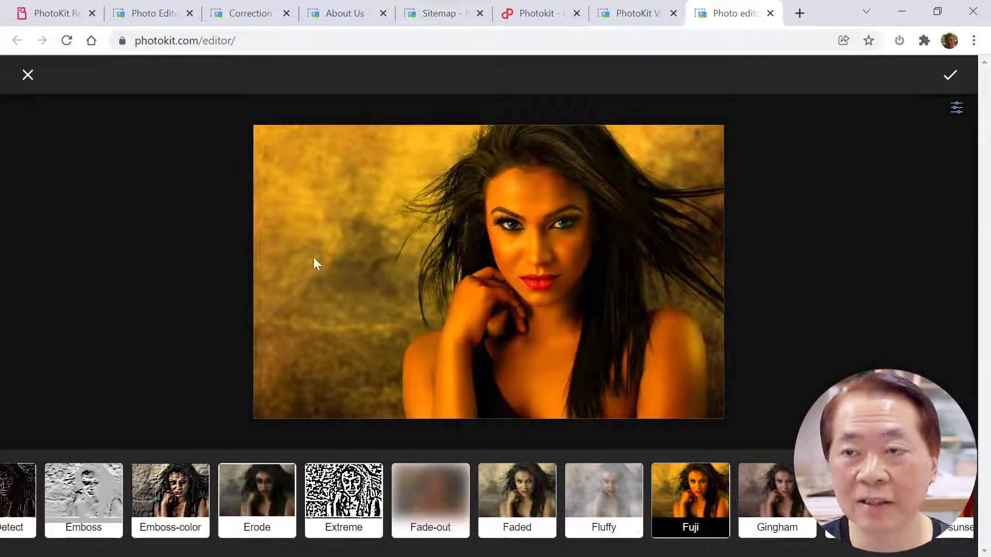
{"action": "left_click", "coordinate": [29, 78]}
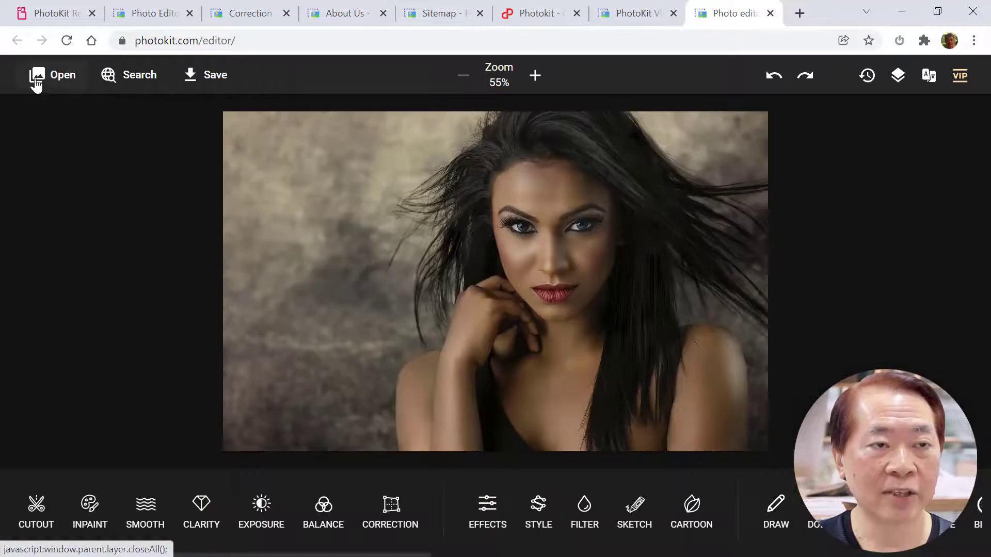
Generate a style transfer of the sample fire image onto the portrait, and leave the Style tool without applying it.
{"action": "left_click", "coordinate": [542, 515]}
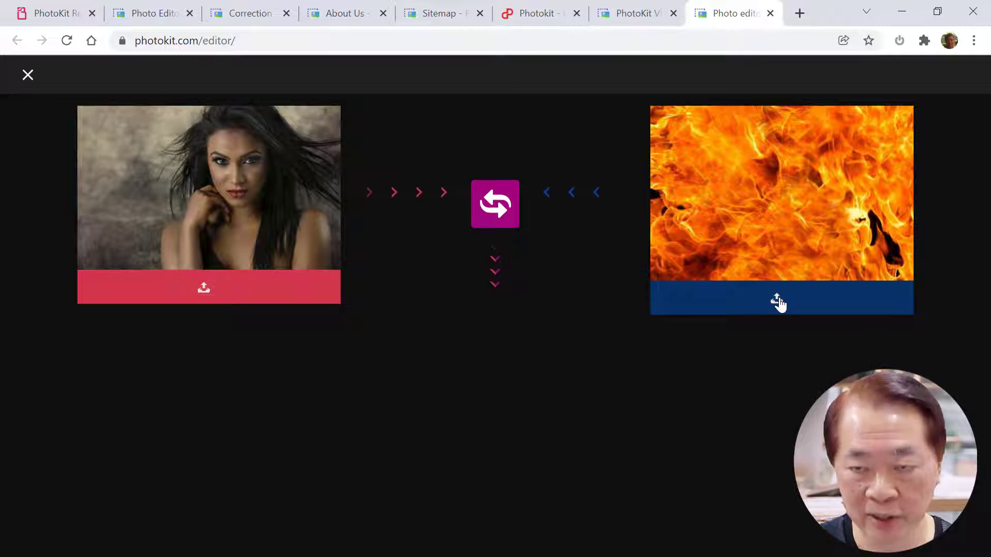
{"action": "left_click", "coordinate": [501, 207]}
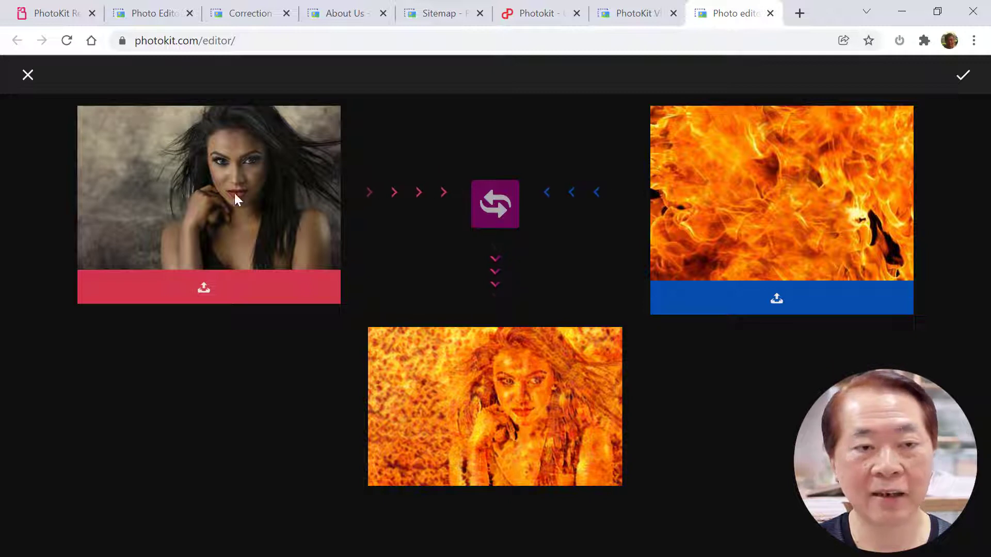
{"action": "left_click", "coordinate": [28, 75]}
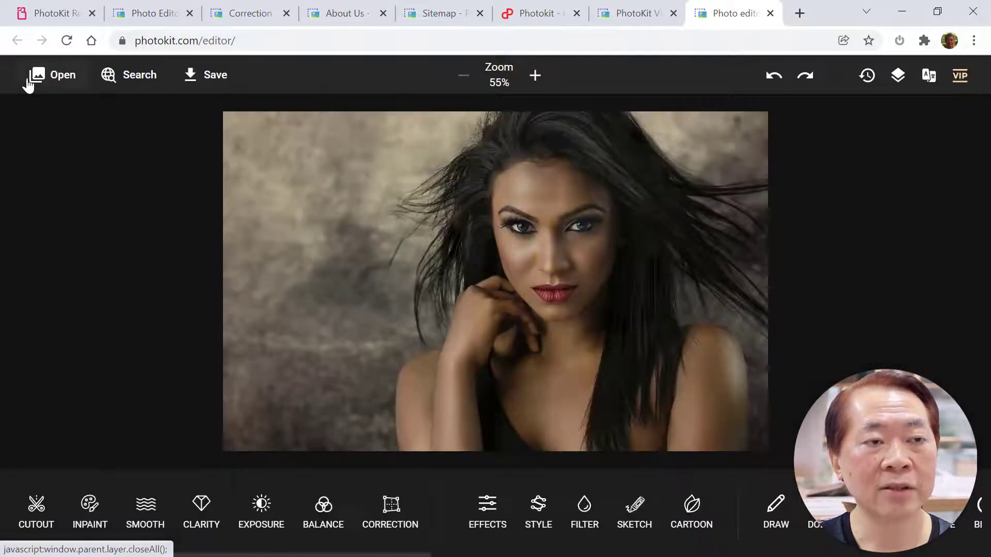
Stack the Grayscale, Black & White and Sharpen filters on the portrait, and remove all three.
{"action": "left_click", "coordinate": [583, 516]}
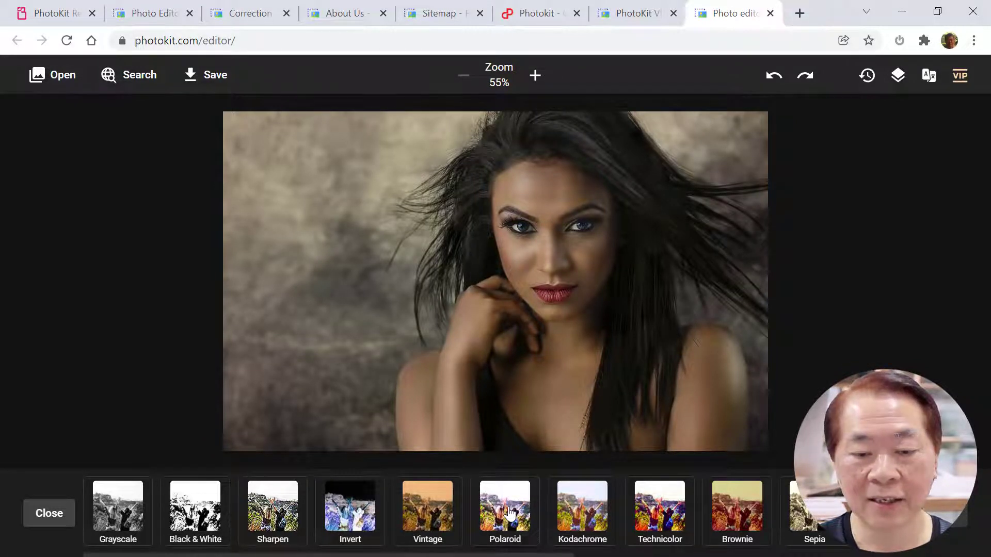
{"action": "left_click", "coordinate": [126, 515]}
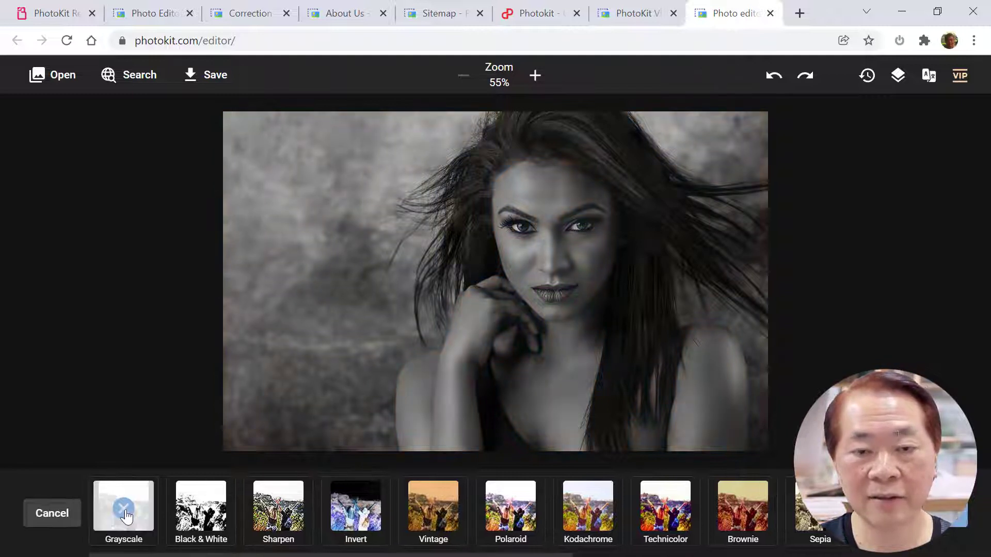
{"action": "left_click", "coordinate": [213, 521]}
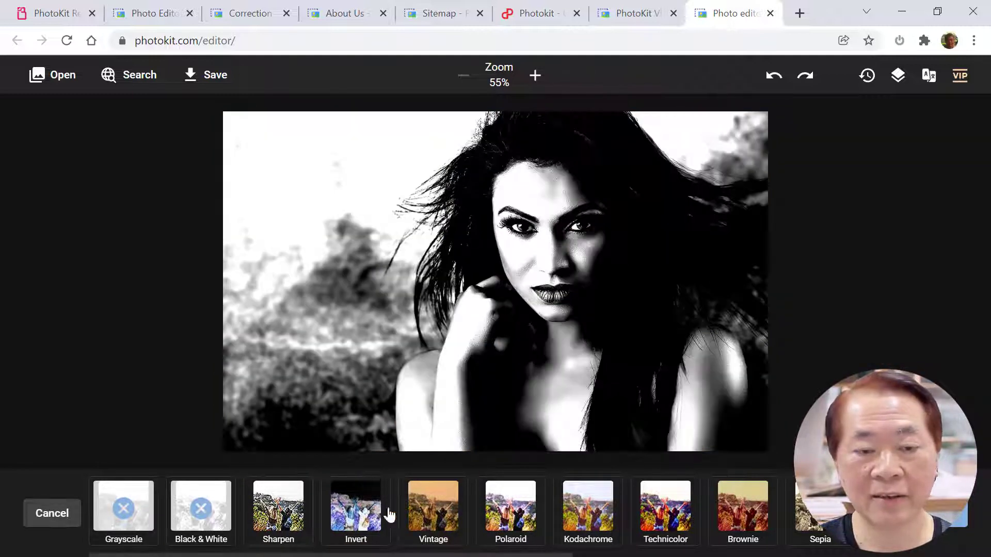
{"action": "left_click", "coordinate": [285, 521]}
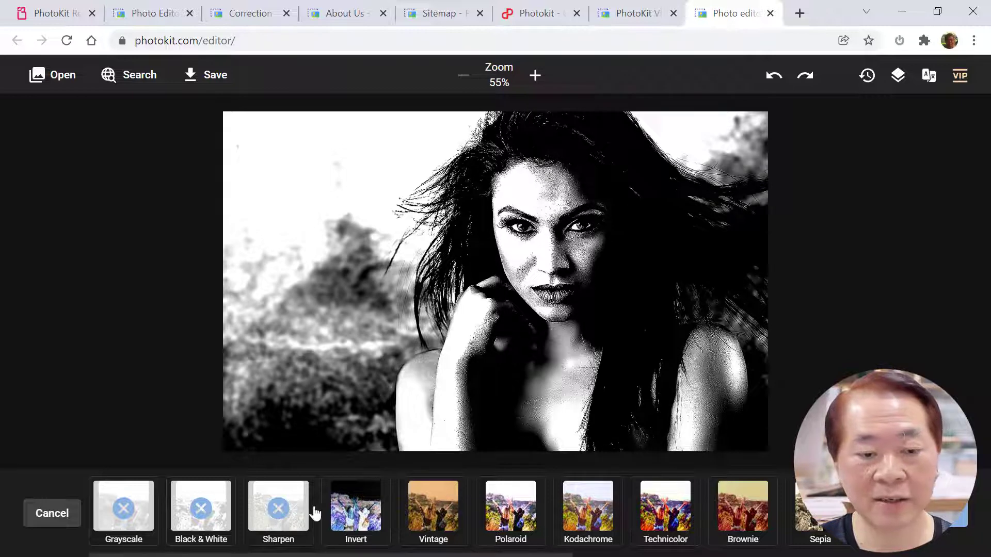
{"action": "left_click", "coordinate": [203, 514]}
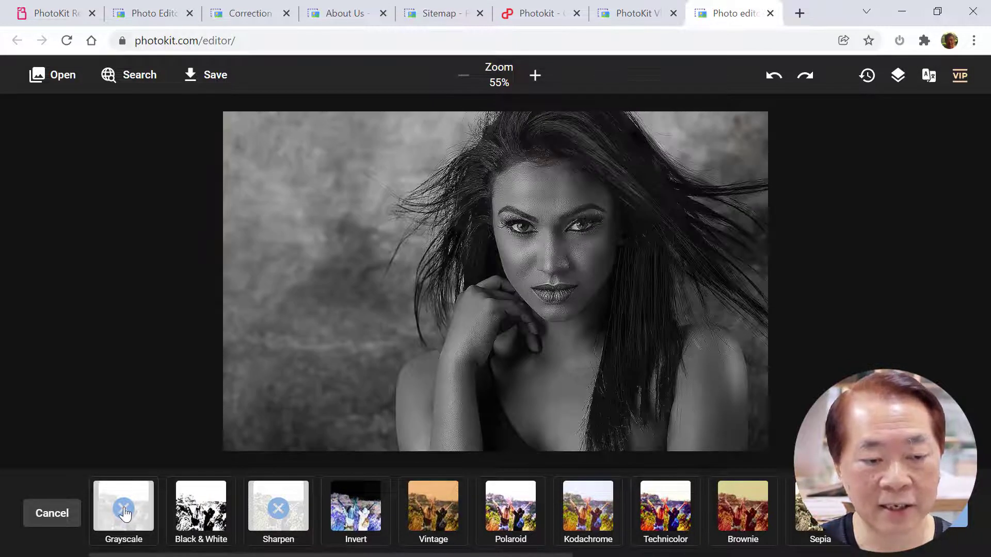
{"action": "left_click", "coordinate": [124, 513]}
{"action": "left_click", "coordinate": [280, 515]}
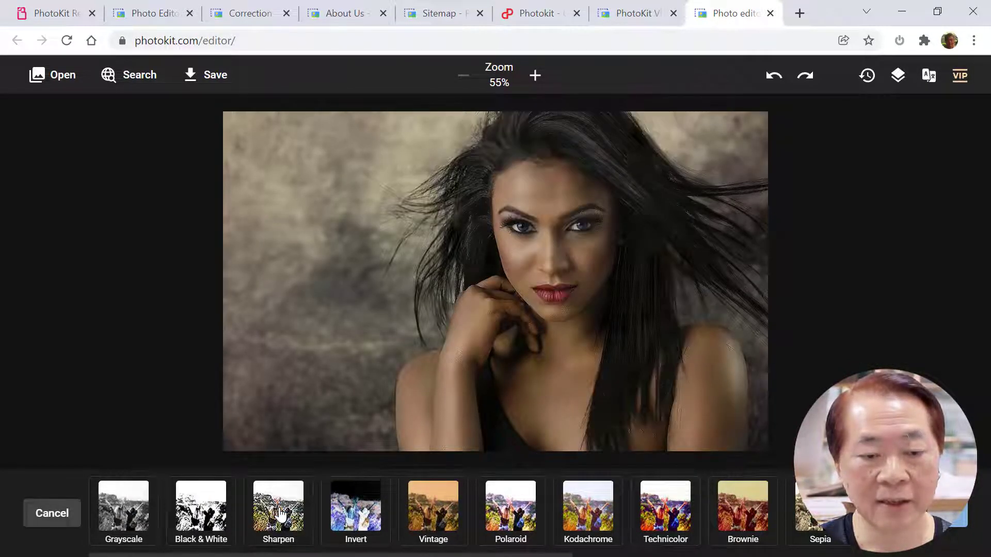
Try the Sharpen and Vintage filters on the portrait one at a time, removing each.
{"action": "left_click", "coordinate": [279, 514]}
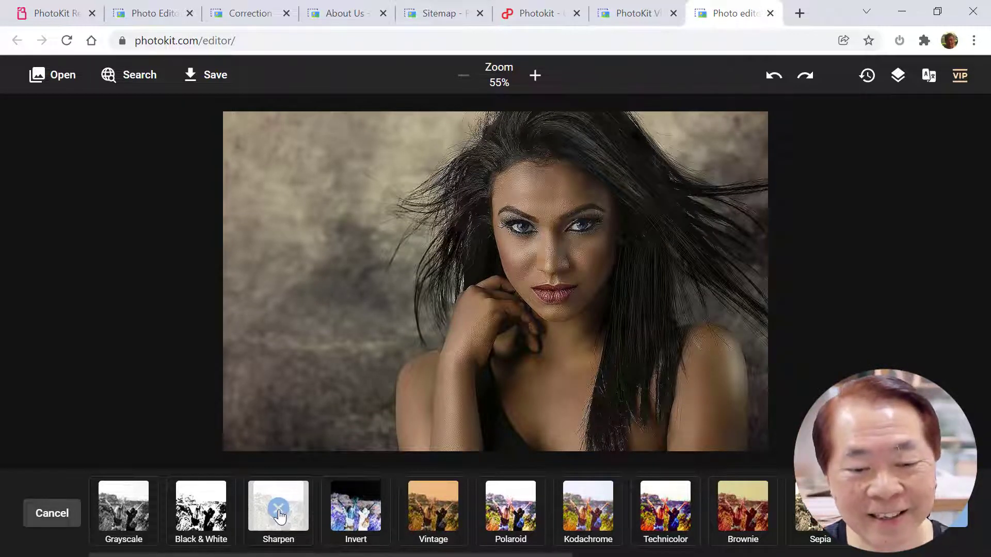
{"action": "left_click", "coordinate": [277, 514]}
{"action": "left_click", "coordinate": [434, 512]}
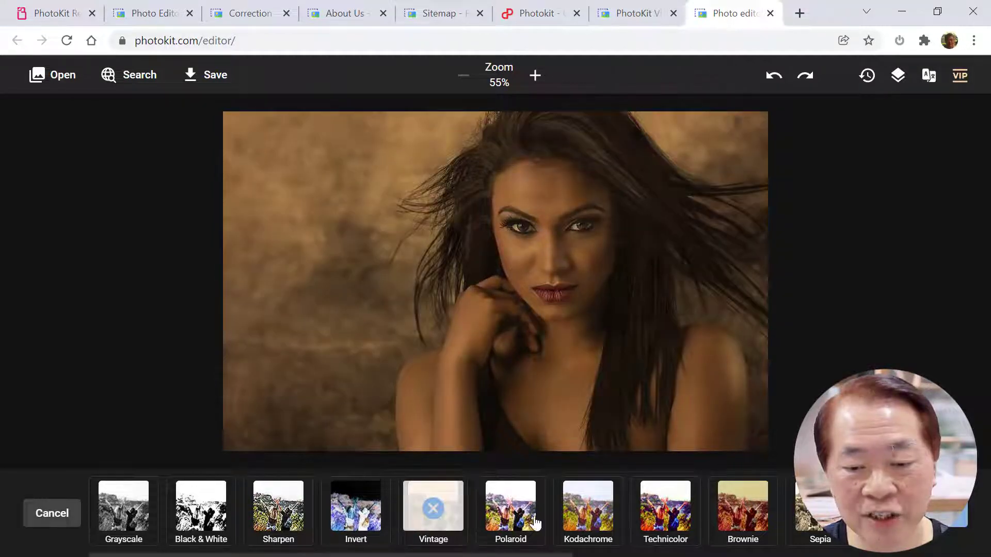
{"action": "left_click", "coordinate": [427, 512]}
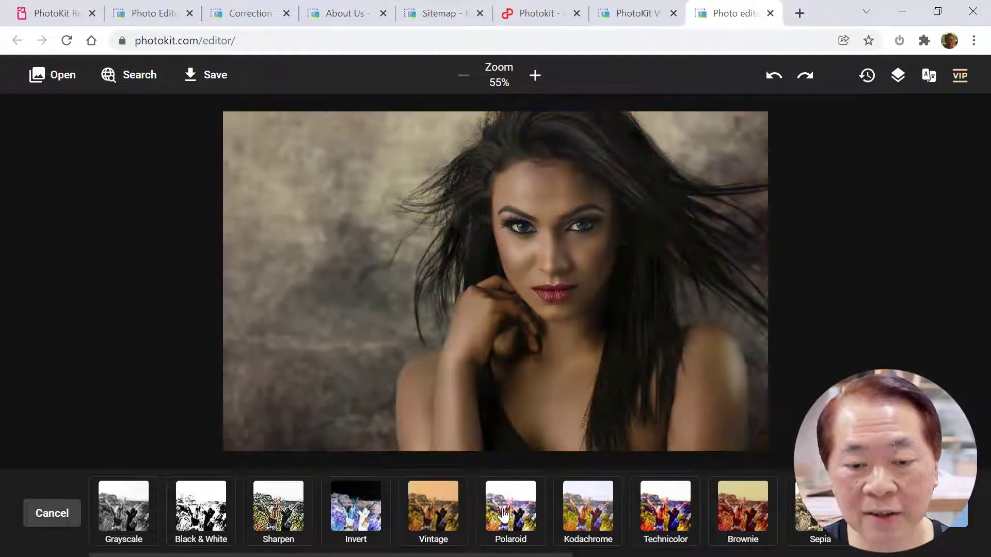
Combine the Polaroid and Kodachrome filters on the portrait, and remove both.
{"action": "left_click", "coordinate": [513, 512]}
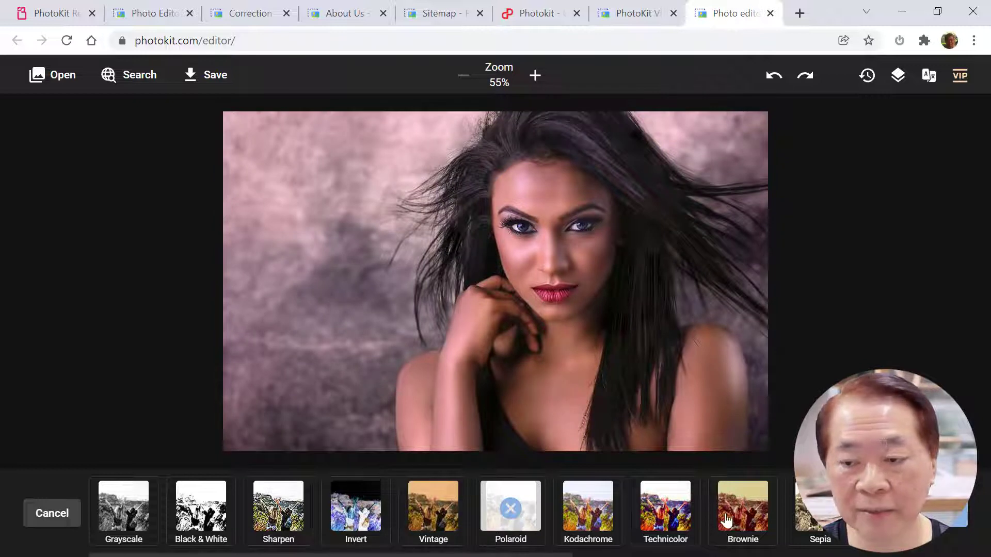
{"action": "left_click", "coordinate": [584, 519]}
{"action": "scroll", "coordinate": [583, 518], "scroll_direction": "right", "scroll_amount": 5}
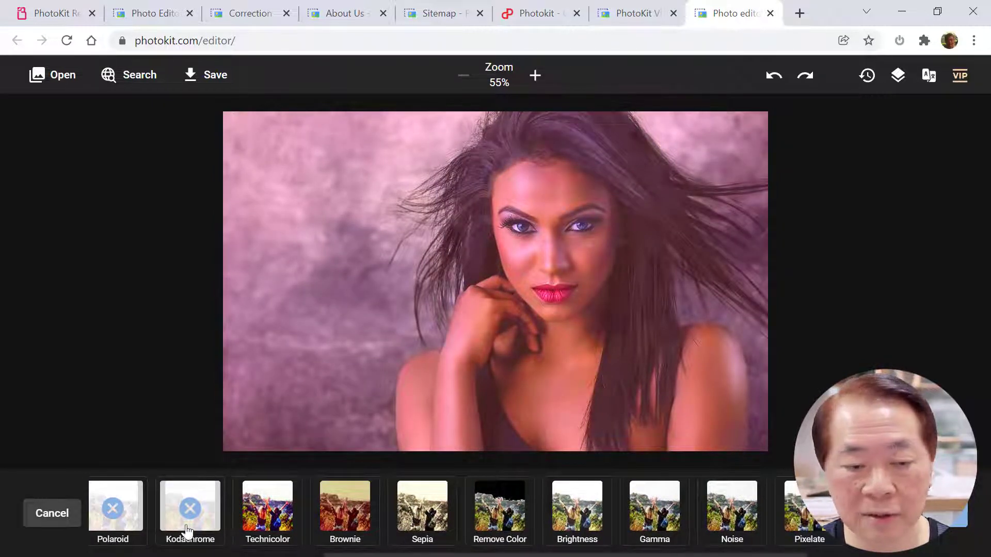
{"action": "left_click", "coordinate": [203, 509]}
{"action": "left_click", "coordinate": [114, 511]}
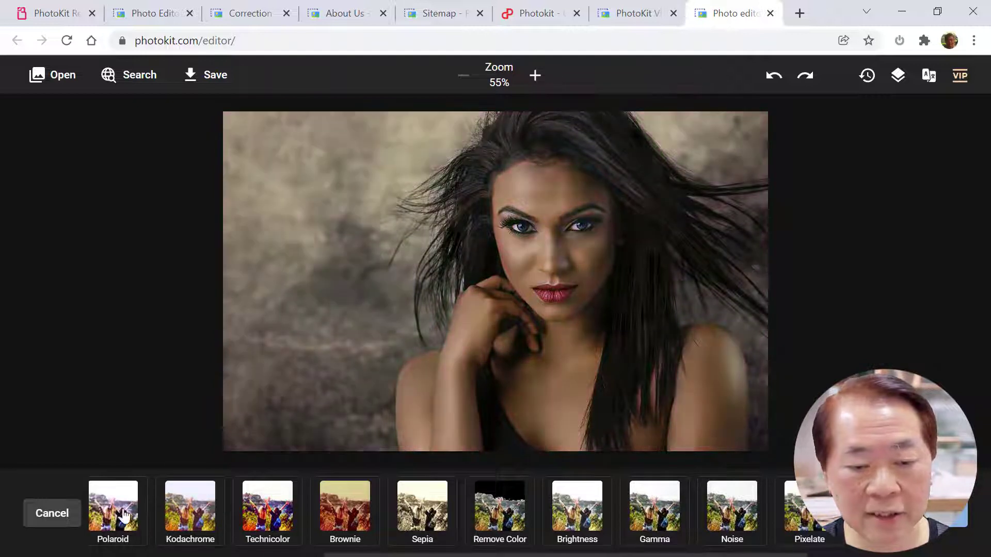
Try the Sepia filter on the portrait, remove it and leave the Filter tool without applying anything.
{"action": "left_click", "coordinate": [431, 513]}
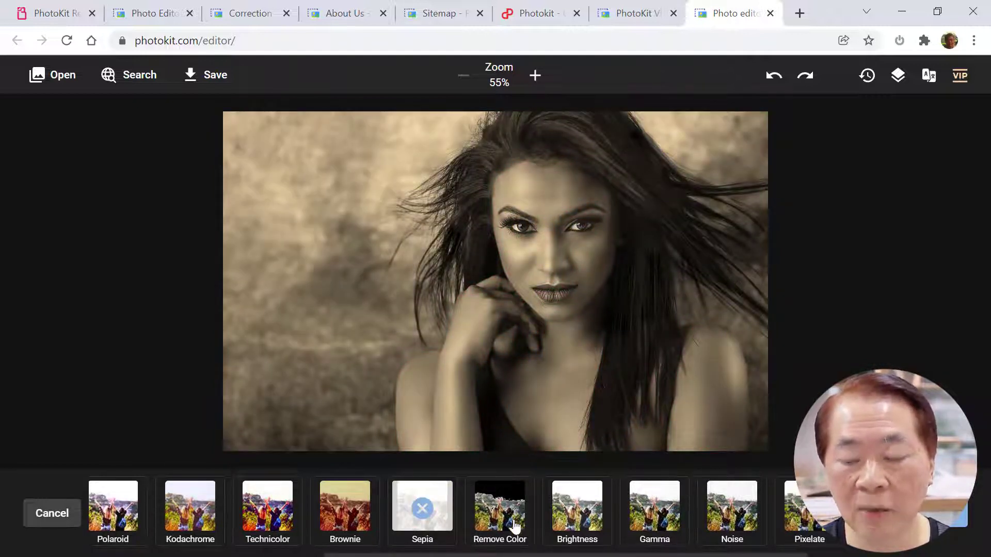
{"action": "left_click", "coordinate": [425, 513]}
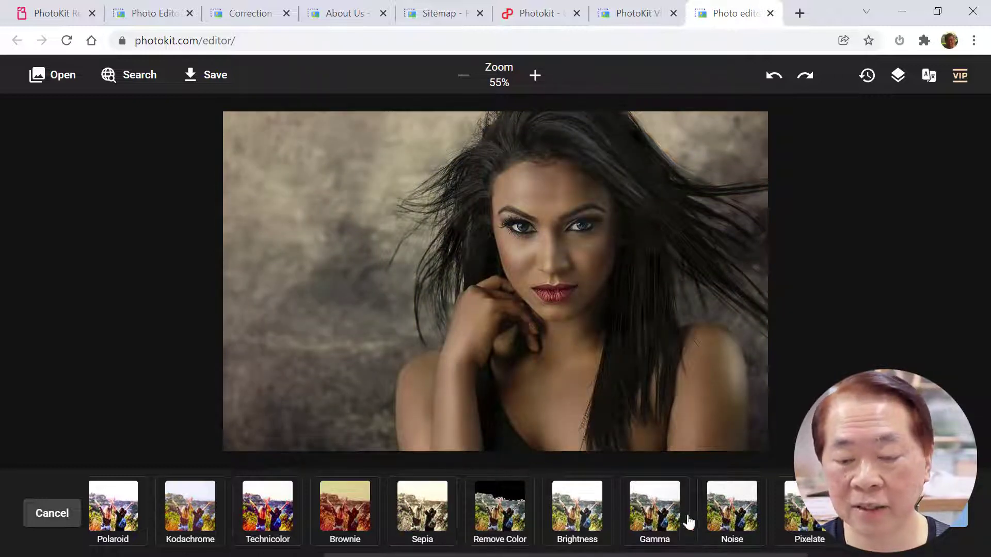
{"action": "left_click", "coordinate": [52, 515]}
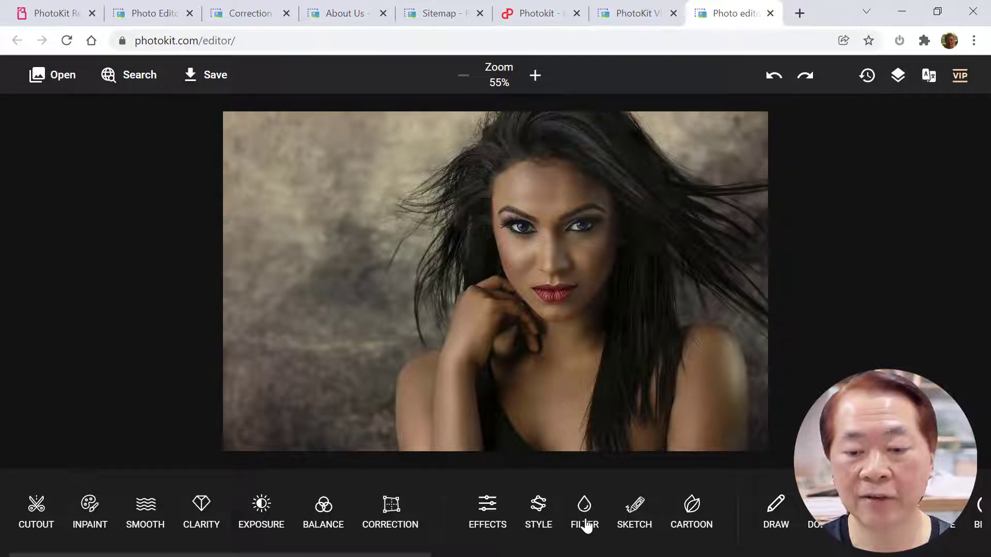
Try Sketch once and Cartoon three times in a row on the portrait, undoing every conversion.
{"action": "left_click", "coordinate": [639, 519]}
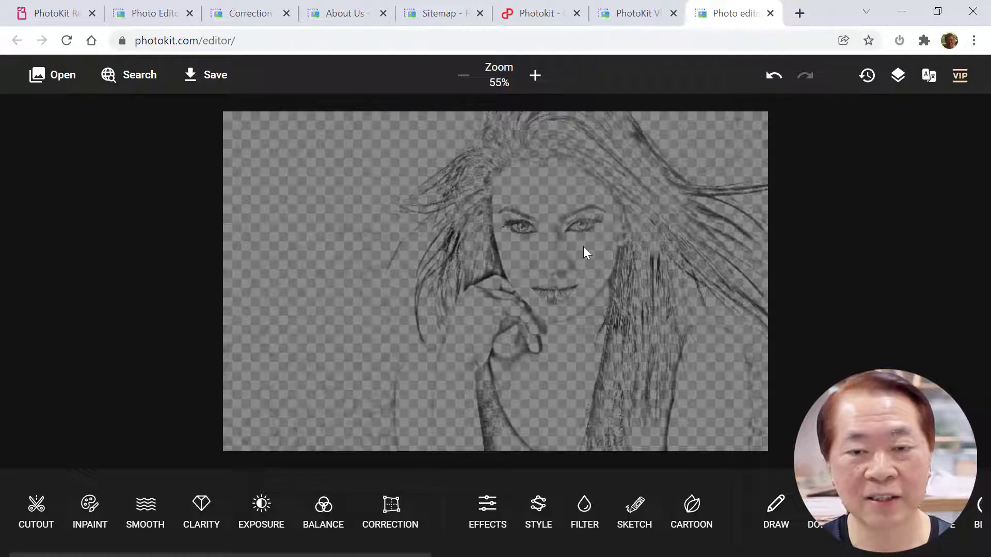
{"action": "left_click", "coordinate": [774, 77]}
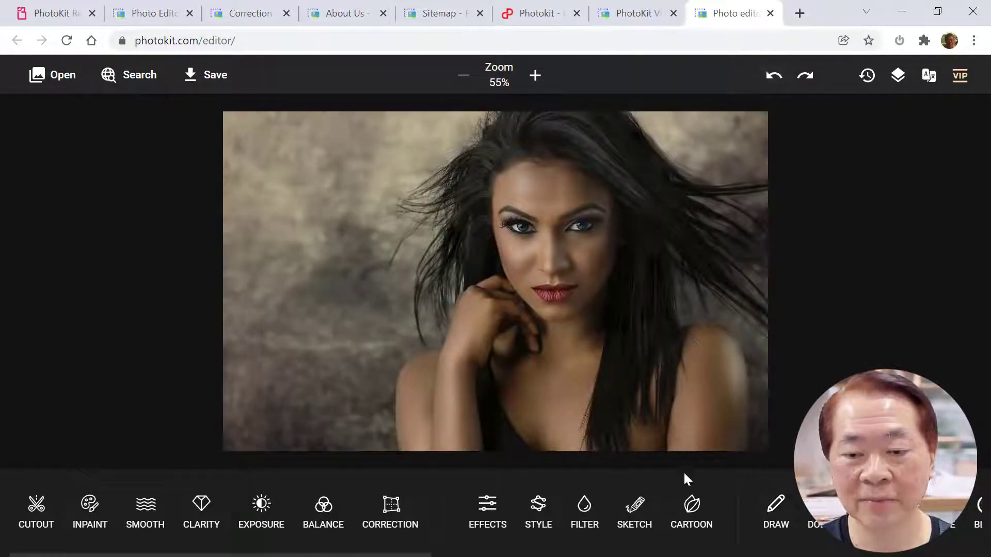
{"action": "left_click", "coordinate": [694, 518]}
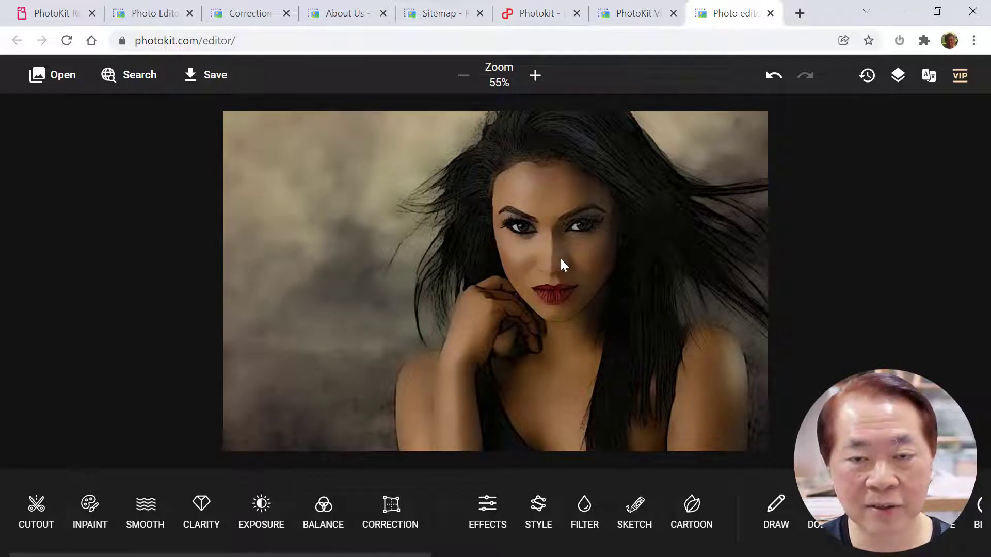
{"action": "left_click", "coordinate": [692, 521]}
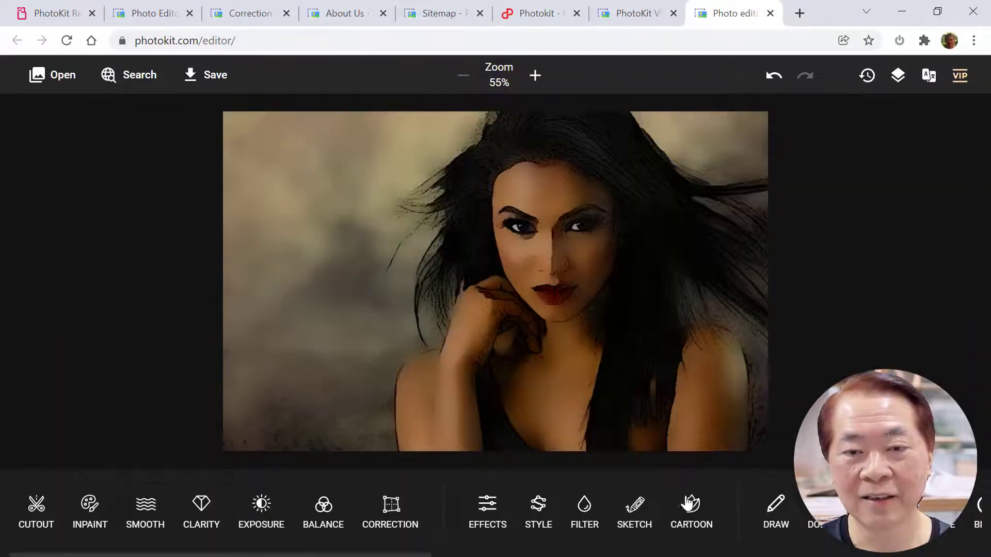
{"action": "left_click", "coordinate": [690, 511]}
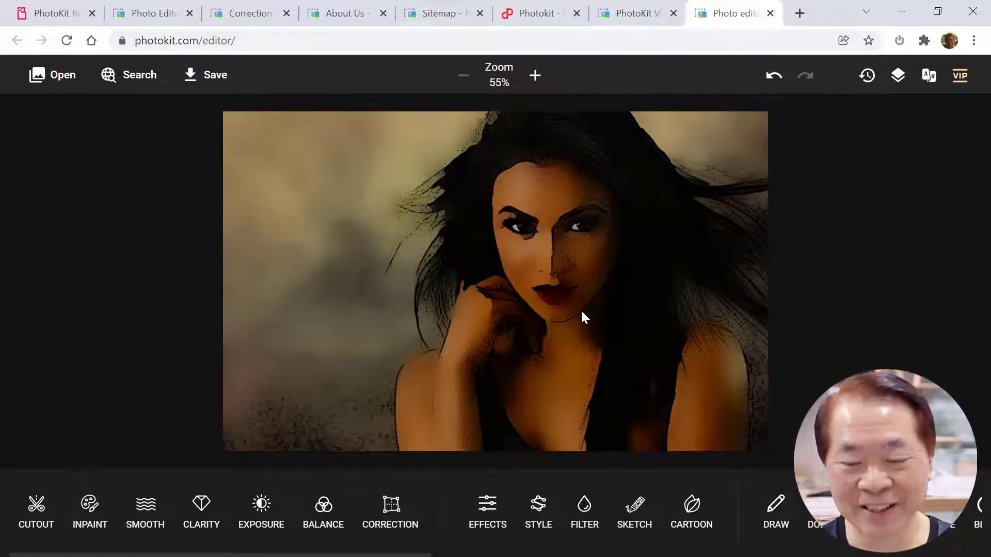
{"action": "left_click", "coordinate": [775, 78]}
{"action": "left_click", "coordinate": [774, 79]}
{"action": "left_click", "coordinate": [775, 79]}
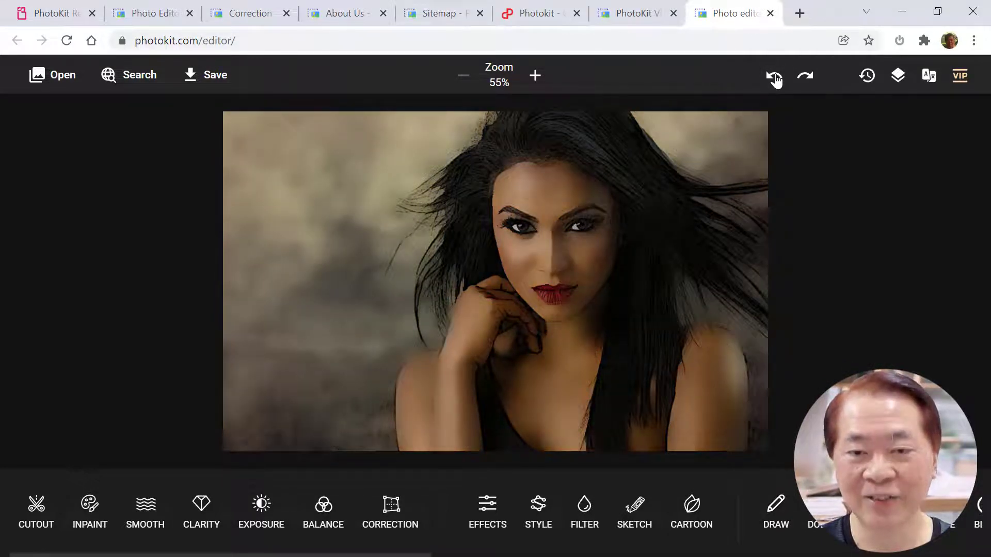
{"action": "left_click", "coordinate": [774, 78]}
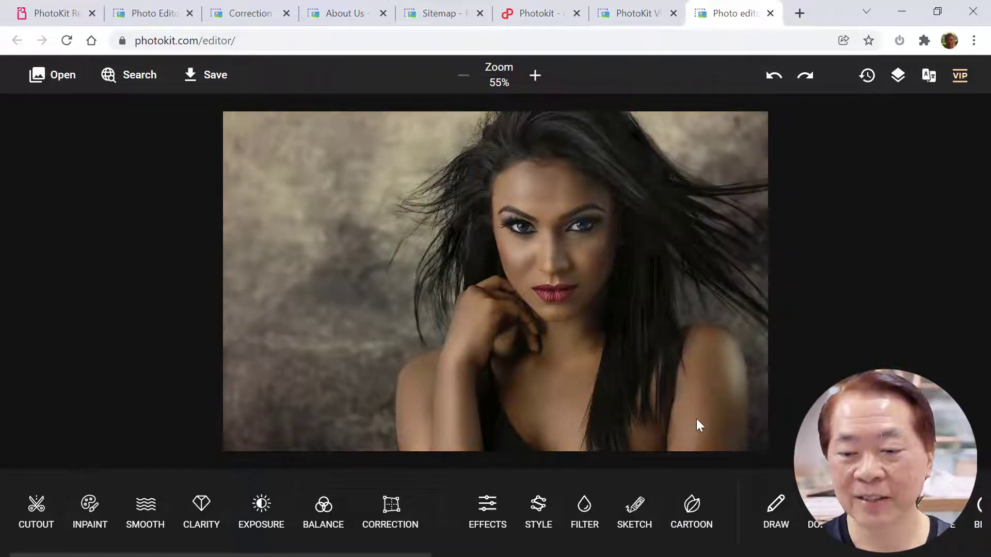
Draw a brown squiggle with the medium-size brush on the backdrop beside the woman.
{"action": "left_click_drag", "start_coordinate": [750, 496], "coordinate": [241, 480]}
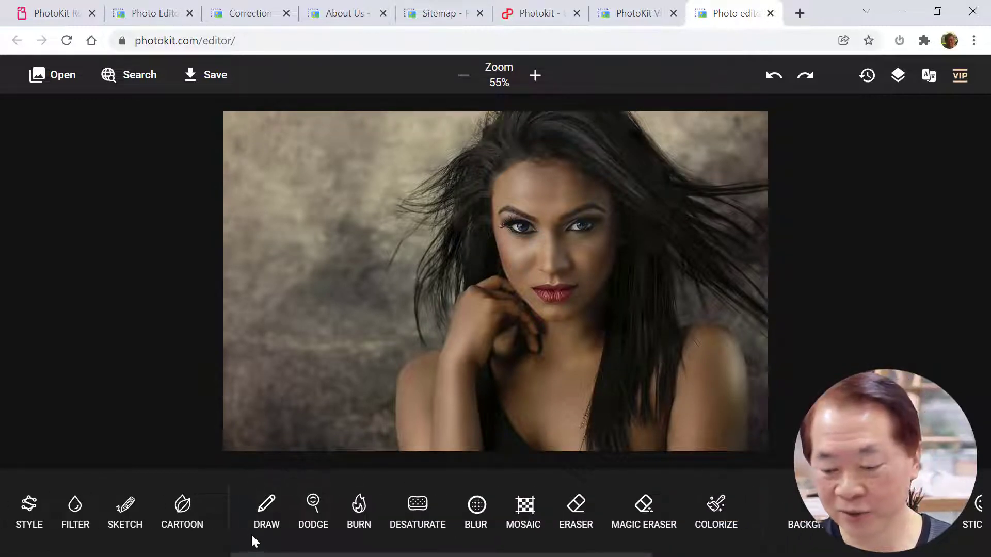
{"action": "left_click", "coordinate": [267, 511]}
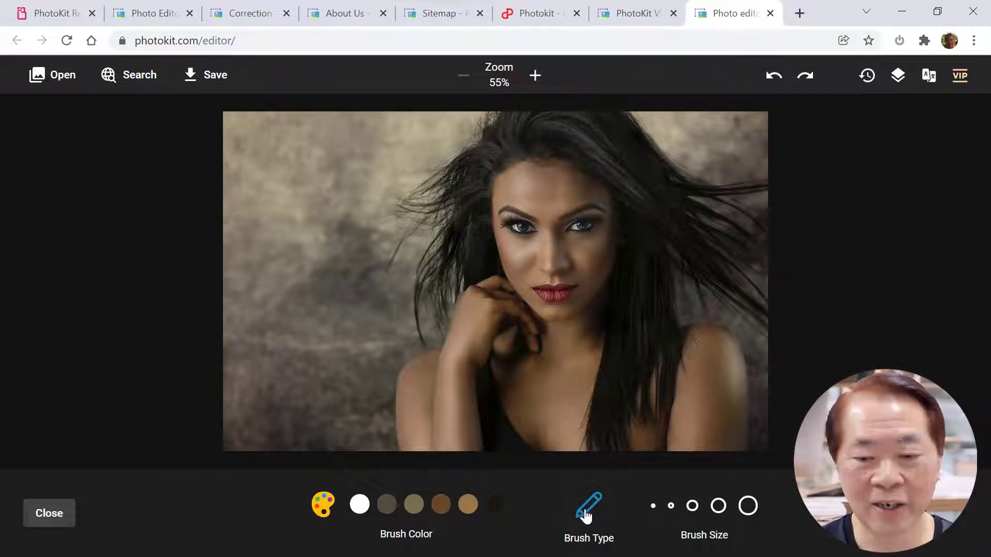
{"action": "left_click", "coordinate": [694, 509]}
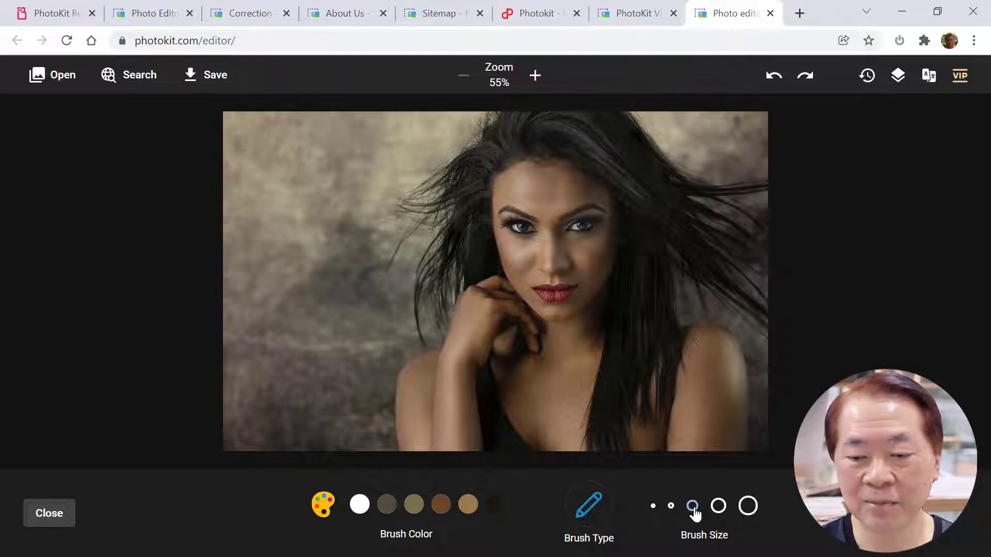
{"action": "left_click", "coordinate": [441, 505]}
{"action": "mouse_move", "coordinate": [320, 223]}
{"action": "left_mouse_down"}
{"action": "mouse_move", "coordinate": [362, 265]}
{"action": "mouse_move", "coordinate": [371, 291]}
{"action": "mouse_move", "coordinate": [338, 309]}
{"action": "left_mouse_up"}
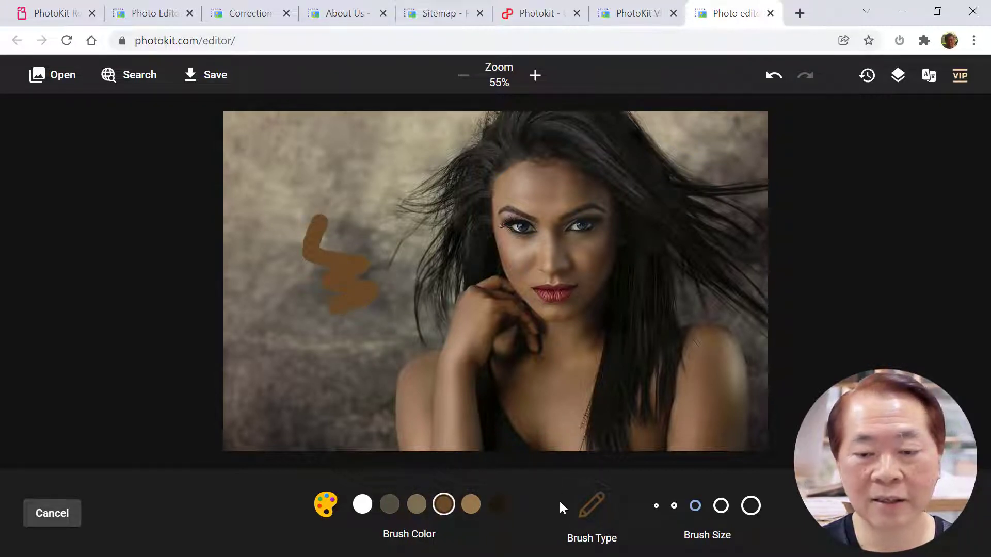
Draw a smaller brown squiggle below the first with the second-smallest brush, view the brush types and leave the Draw tool.
{"action": "left_click", "coordinate": [674, 506]}
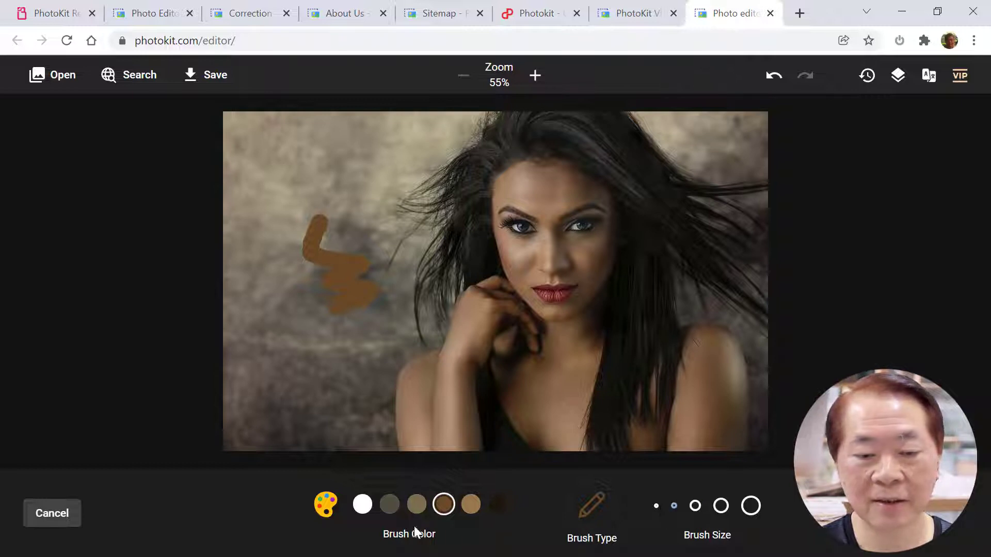
{"action": "left_click", "coordinate": [326, 504]}
{"action": "left_click_drag", "start_coordinate": [396, 391], "coordinate": [388, 391]}
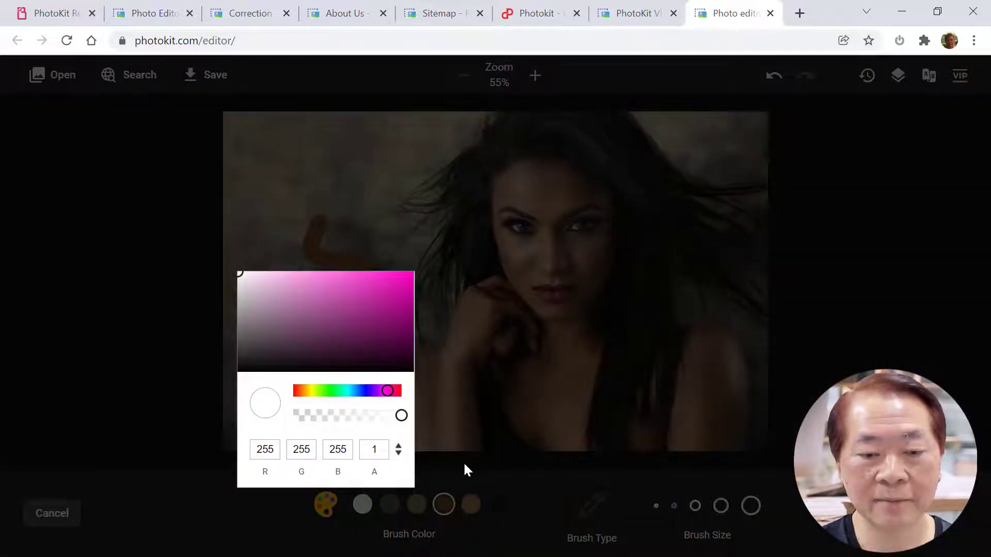
{"action": "left_click", "coordinate": [467, 470]}
{"action": "left_click_drag", "start_coordinate": [321, 347], "coordinate": [332, 385]}
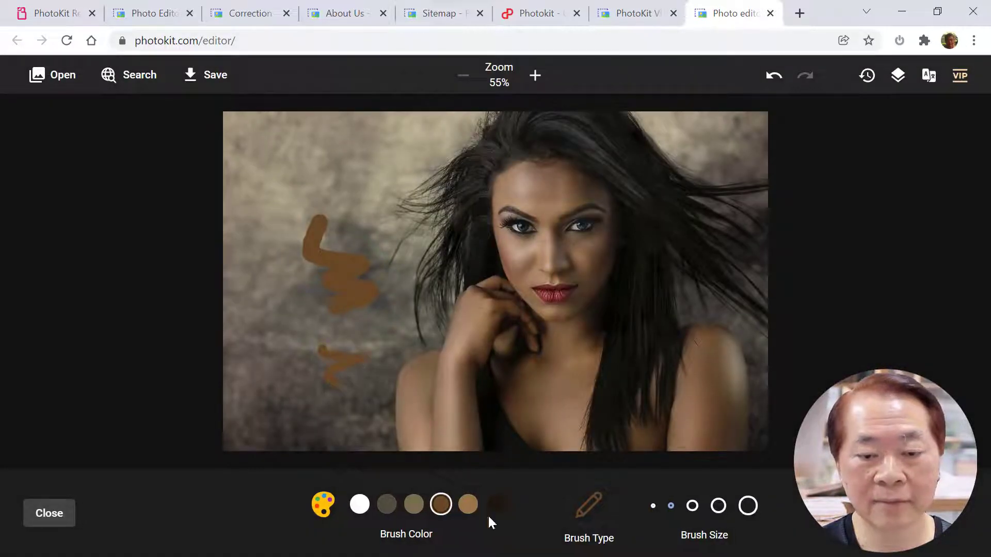
{"action": "left_click", "coordinate": [584, 519]}
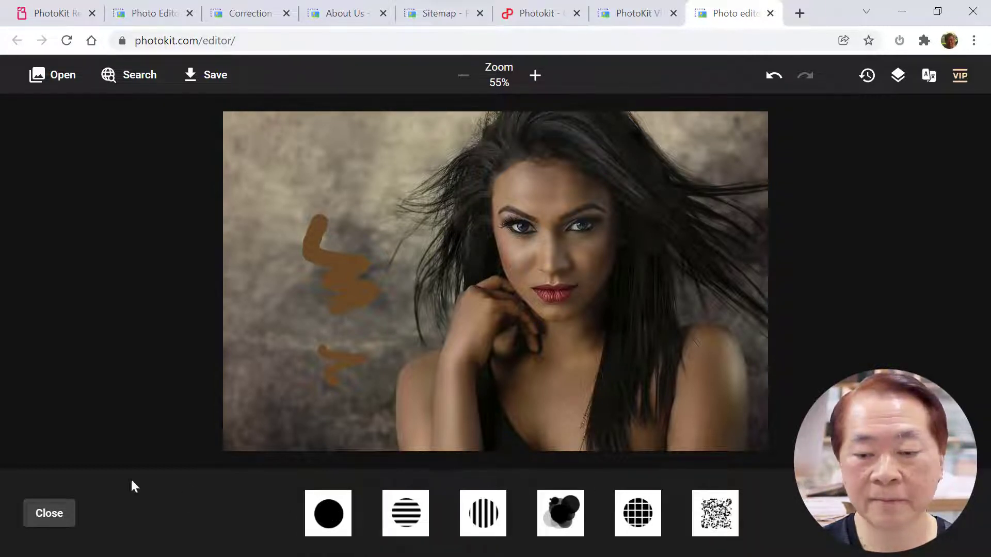
{"action": "left_click", "coordinate": [47, 514]}
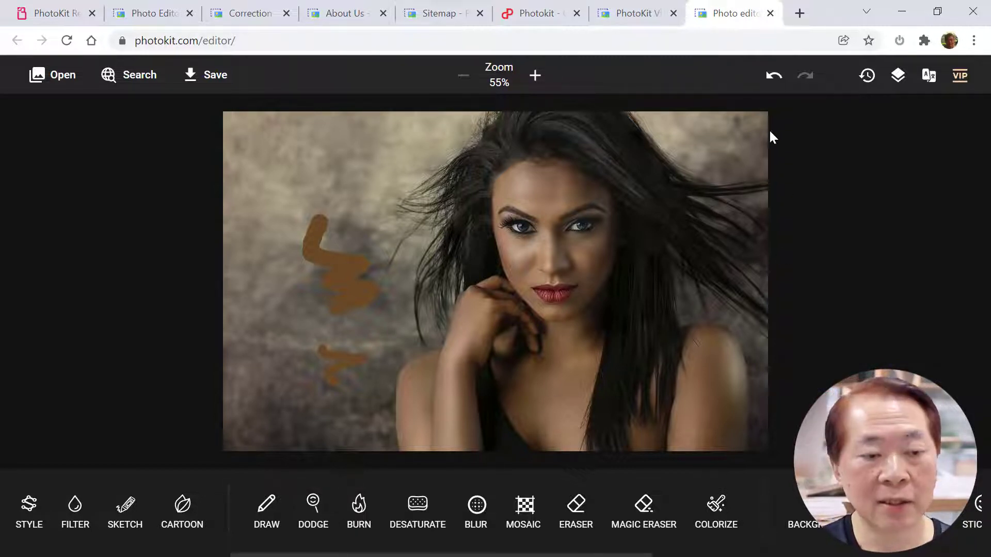
Undo both brown strokes, step back to the earlier beach photo and restore the portrait.
{"action": "left_click", "coordinate": [774, 78]}
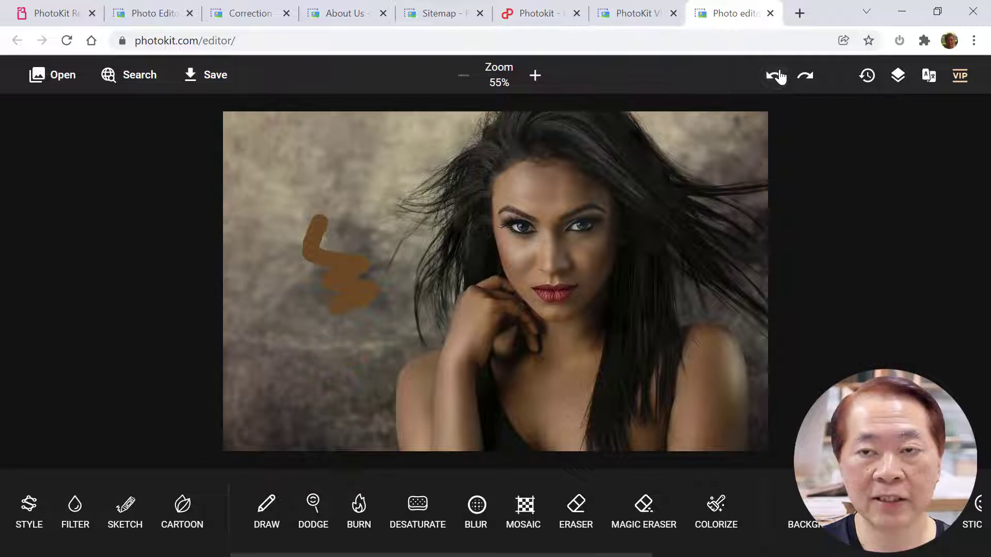
{"action": "left_click", "coordinate": [774, 78]}
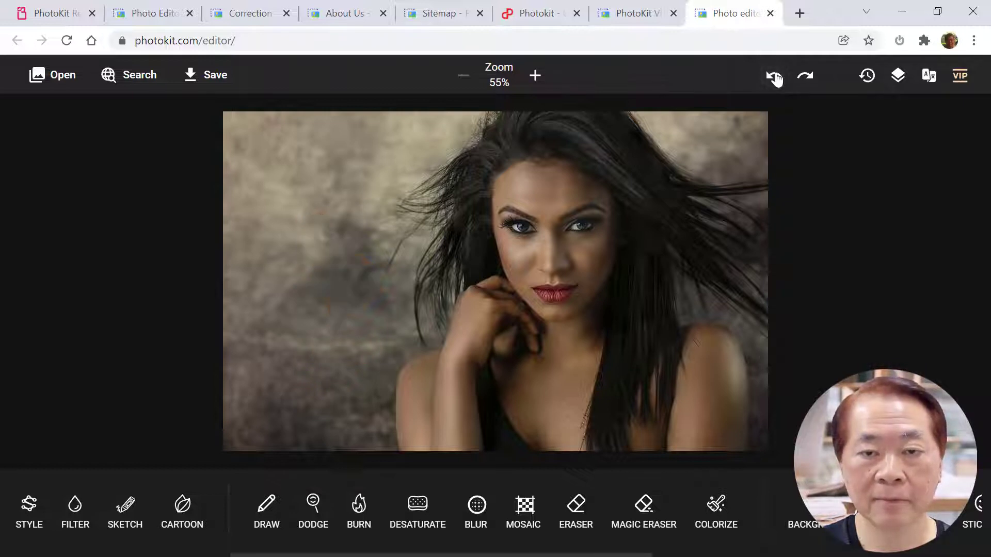
{"action": "left_click", "coordinate": [774, 78]}
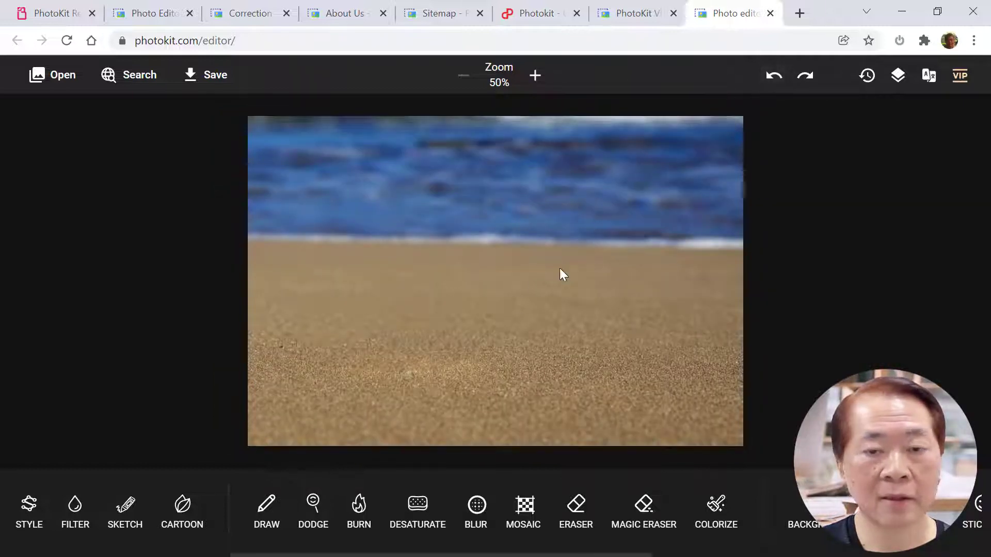
{"action": "left_click", "coordinate": [805, 75]}
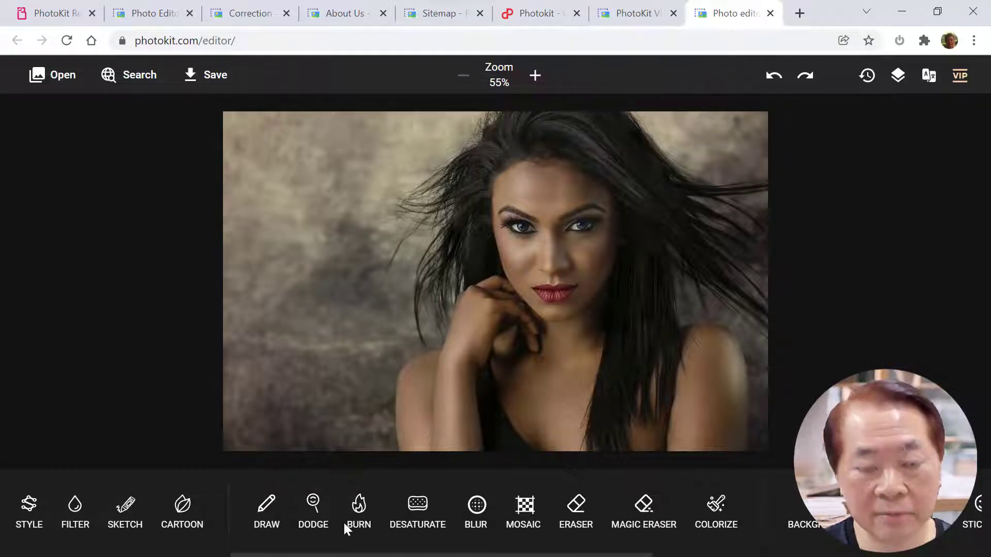
Try the Dodge tool with the second-largest brush on the woman's face, leave the tool and undo the lightening.
{"action": "left_click", "coordinate": [316, 507]}
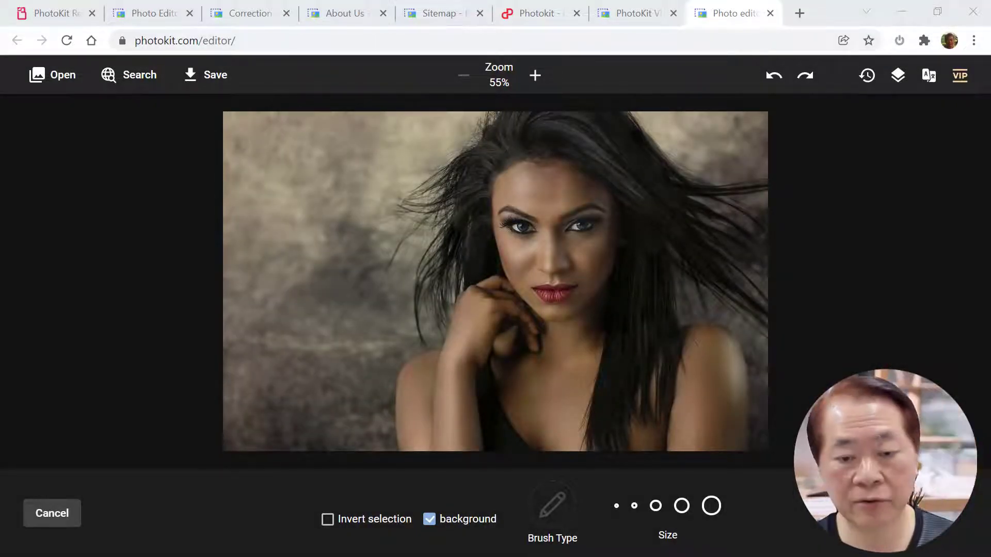
{"action": "left_click", "coordinate": [663, 510]}
{"action": "left_click", "coordinate": [681, 507]}
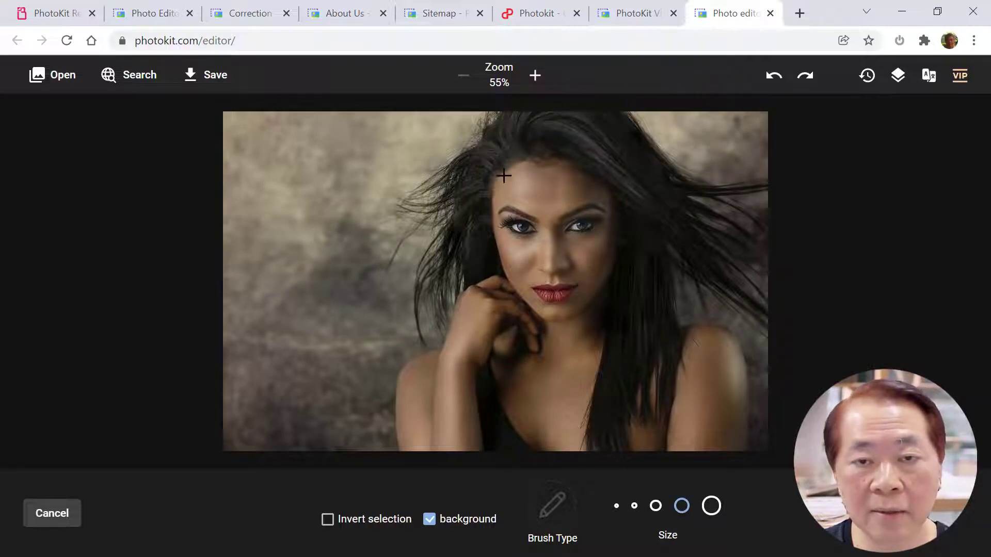
{"action": "mouse_move", "coordinate": [497, 177]}
{"action": "left_mouse_down"}
{"action": "mouse_move", "coordinate": [551, 169]}
{"action": "mouse_move", "coordinate": [599, 194]}
{"action": "mouse_move", "coordinate": [596, 278]}
{"action": "mouse_move", "coordinate": [554, 316]}
{"action": "mouse_move", "coordinate": [511, 251]}
{"action": "mouse_move", "coordinate": [503, 188]}
{"action": "mouse_move", "coordinate": [537, 182]}
{"action": "mouse_move", "coordinate": [512, 224]}
{"action": "mouse_move", "coordinate": [571, 189]}
{"action": "mouse_move", "coordinate": [547, 207]}
{"action": "mouse_move", "coordinate": [560, 182]}
{"action": "mouse_move", "coordinate": [579, 229]}
{"action": "mouse_move", "coordinate": [588, 190]}
{"action": "mouse_move", "coordinate": [584, 237]}
{"action": "mouse_move", "coordinate": [563, 280]}
{"action": "mouse_move", "coordinate": [538, 295]}
{"action": "mouse_move", "coordinate": [578, 292]}
{"action": "mouse_move", "coordinate": [594, 266]}
{"action": "mouse_move", "coordinate": [547, 283]}
{"action": "mouse_move", "coordinate": [519, 232]}
{"action": "mouse_move", "coordinate": [554, 247]}
{"action": "mouse_move", "coordinate": [551, 255]}
{"action": "mouse_move", "coordinate": [578, 245]}
{"action": "mouse_move", "coordinate": [530, 213]}
{"action": "mouse_move", "coordinate": [569, 222]}
{"action": "mouse_move", "coordinate": [562, 228]}
{"action": "mouse_move", "coordinate": [554, 194]}
{"action": "left_mouse_up"}
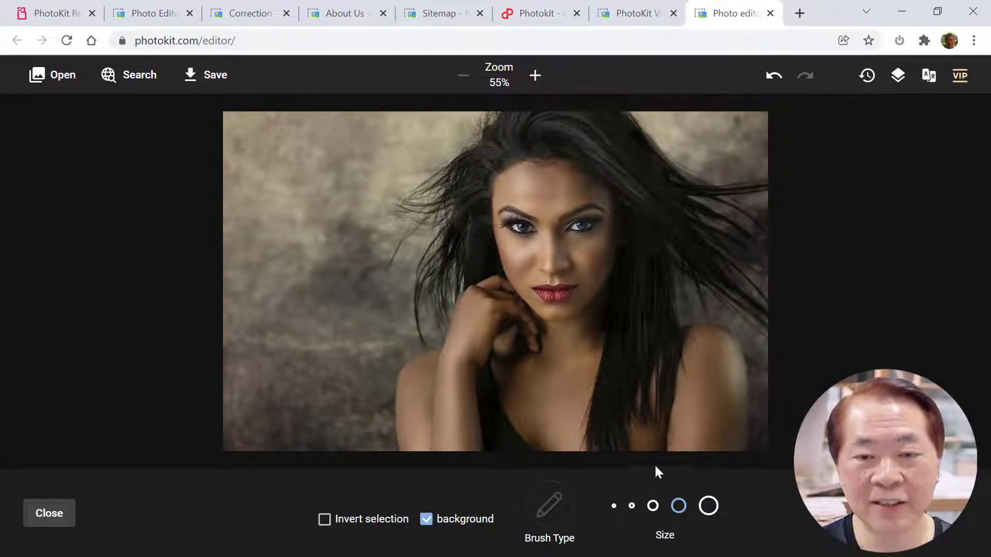
{"action": "left_click", "coordinate": [50, 514]}
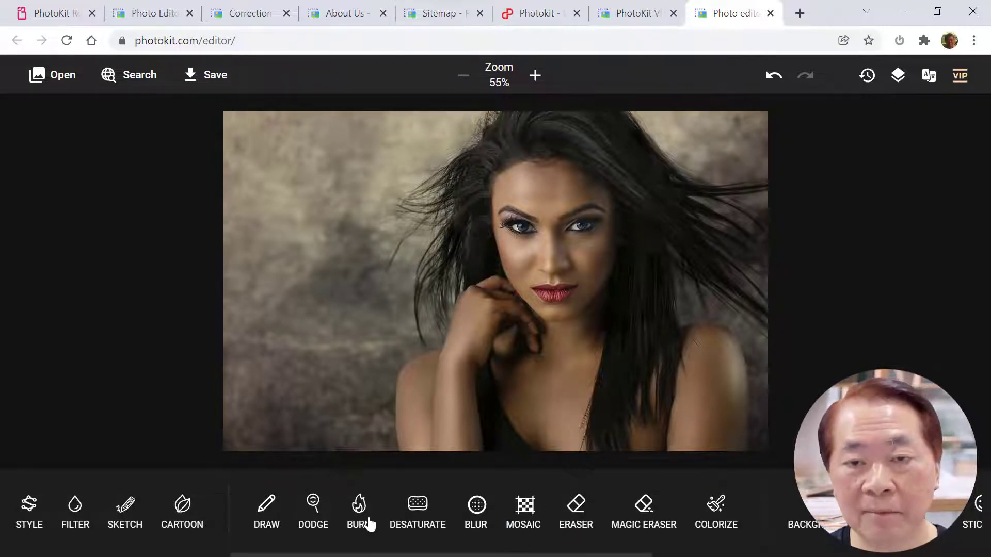
{"action": "left_click", "coordinate": [773, 77]}
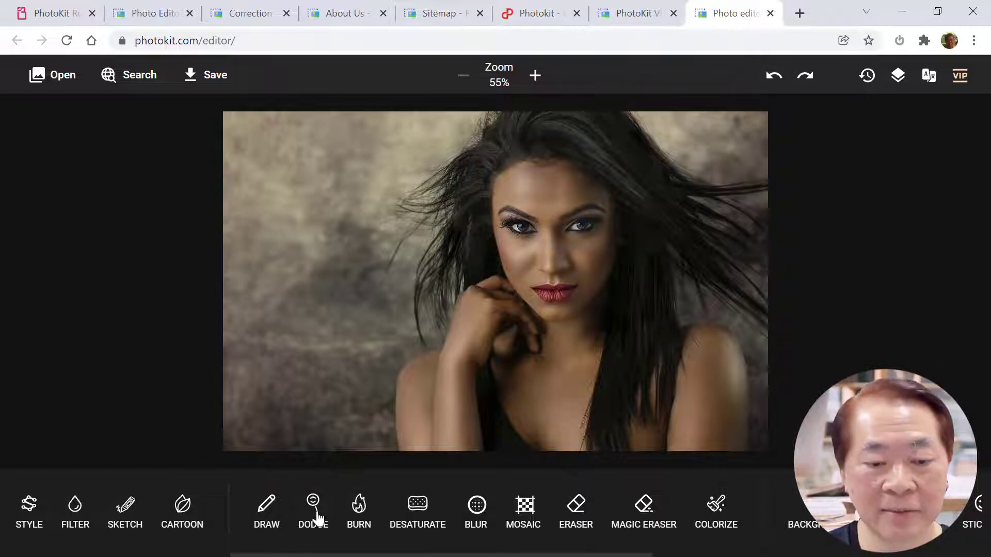
Try the Burn tool with the largest brush on the woman's face, undo the darkening and leave the tool.
{"action": "left_click", "coordinate": [359, 511]}
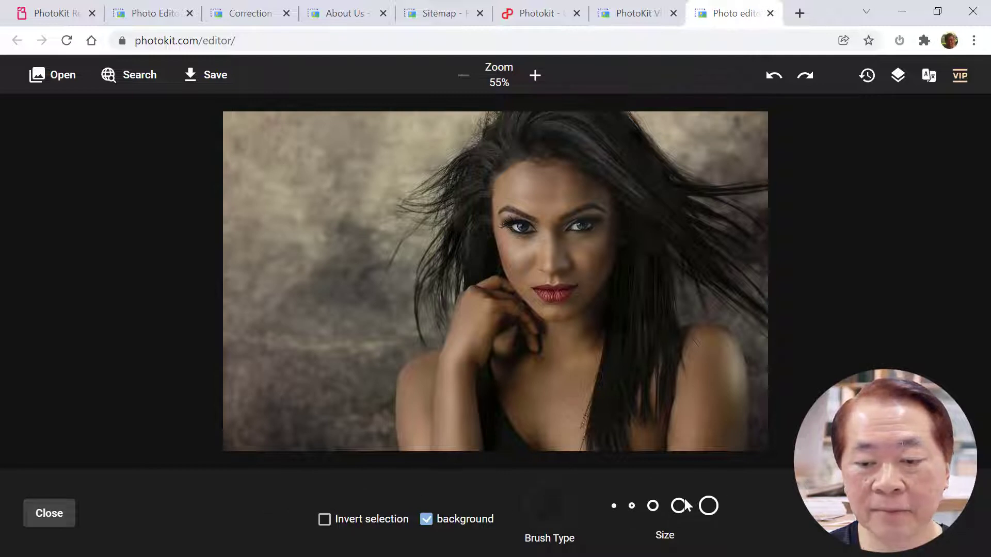
{"action": "left_click", "coordinate": [708, 506]}
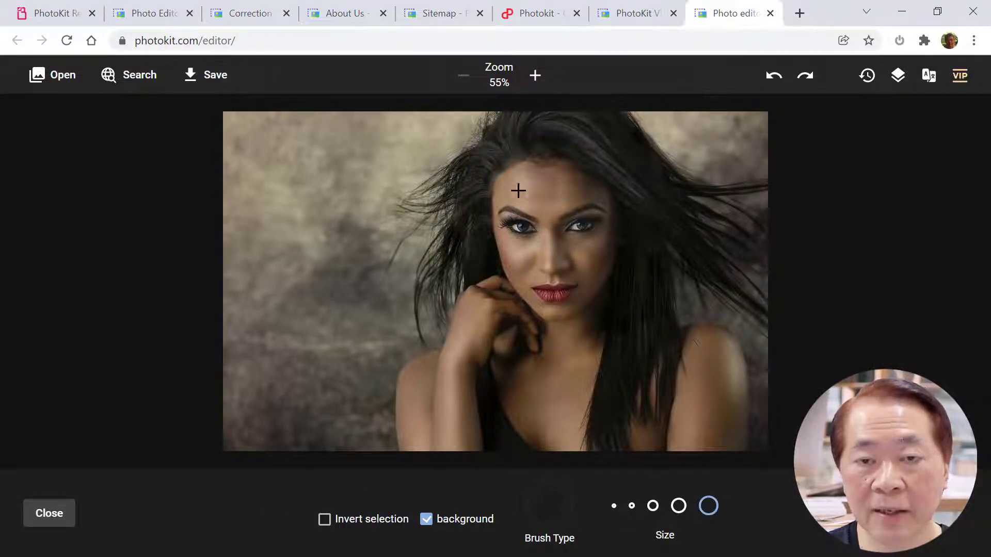
{"action": "mouse_move", "coordinate": [531, 172]}
{"action": "left_mouse_down"}
{"action": "mouse_move", "coordinate": [581, 183]}
{"action": "mouse_move", "coordinate": [601, 204]}
{"action": "mouse_move", "coordinate": [596, 279]}
{"action": "mouse_move", "coordinate": [573, 307]}
{"action": "mouse_move", "coordinate": [539, 312]}
{"action": "mouse_move", "coordinate": [509, 232]}
{"action": "mouse_move", "coordinate": [507, 195]}
{"action": "mouse_move", "coordinate": [522, 192]}
{"action": "mouse_move", "coordinate": [574, 244]}
{"action": "mouse_move", "coordinate": [550, 278]}
{"action": "mouse_move", "coordinate": [580, 262]}
{"action": "mouse_move", "coordinate": [515, 270]}
{"action": "mouse_move", "coordinate": [545, 289]}
{"action": "mouse_move", "coordinate": [558, 255]}
{"action": "left_mouse_up"}
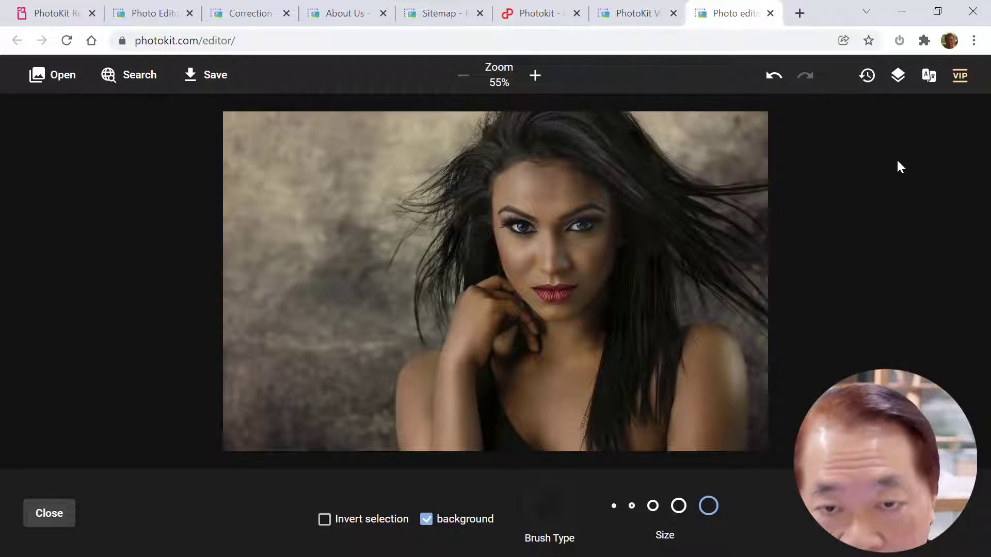
{"action": "left_click", "coordinate": [773, 80]}
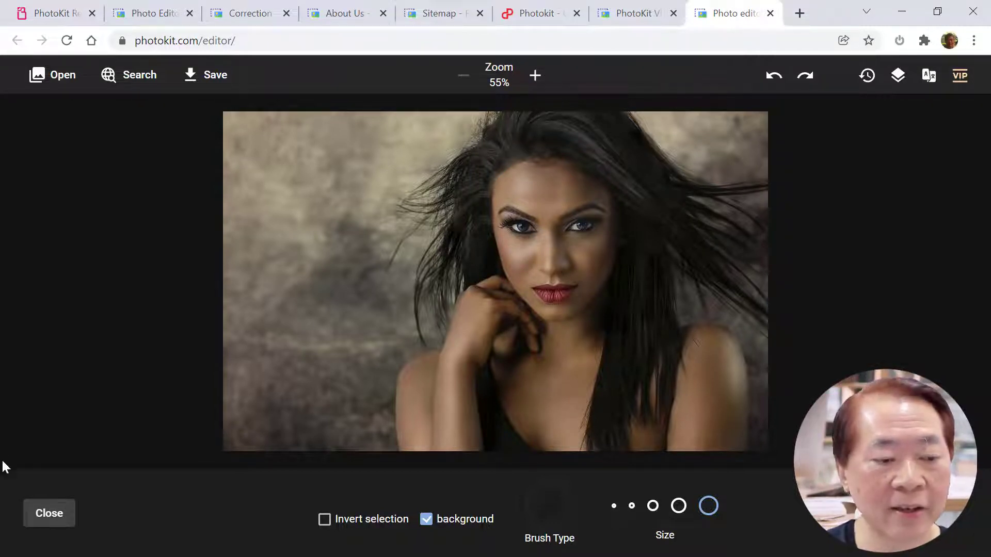
{"action": "left_click", "coordinate": [49, 514]}
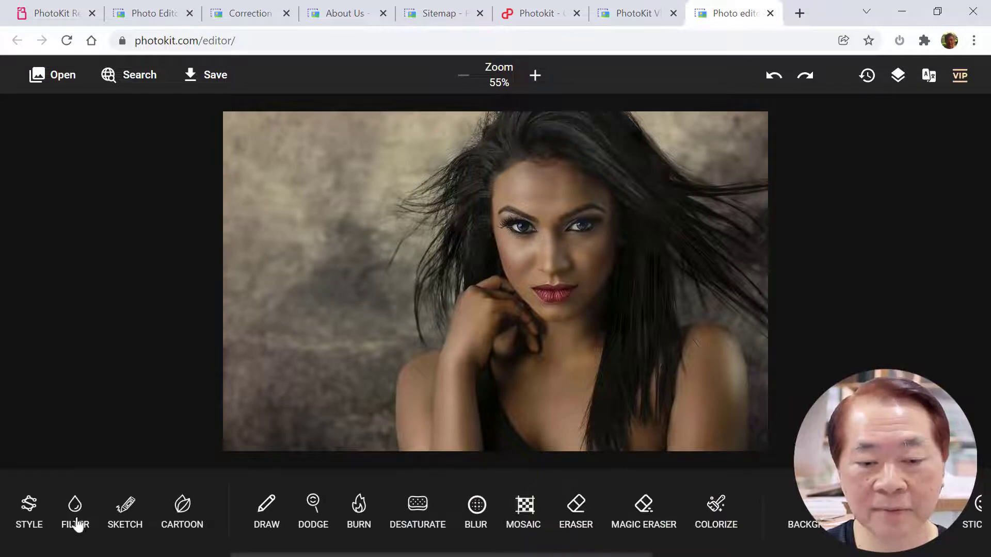
Try the Desaturate tool over the woman's whole face, leave the tool and undo the colour removal.
{"action": "left_click", "coordinate": [422, 514]}
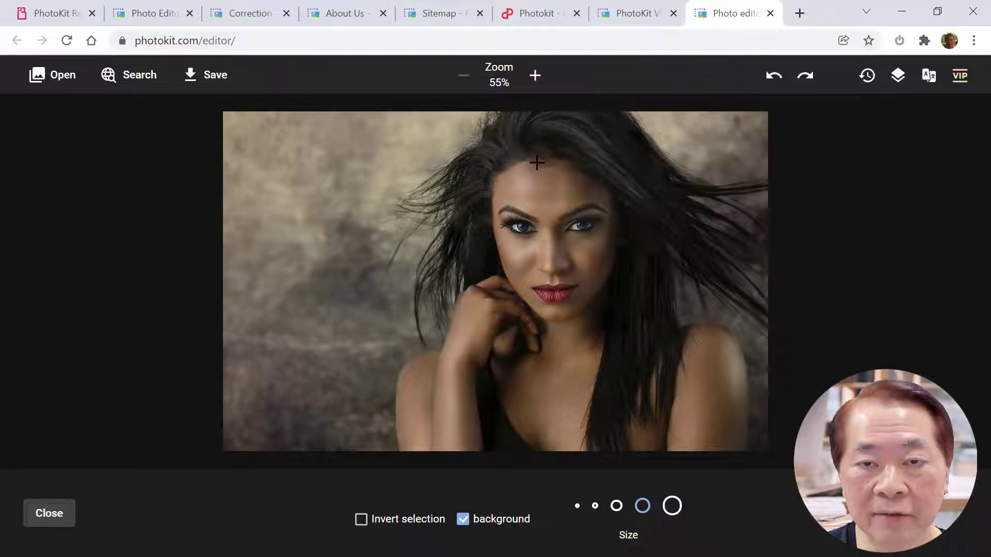
{"action": "mouse_move", "coordinate": [537, 162]}
{"action": "left_mouse_down"}
{"action": "mouse_move", "coordinate": [506, 178]}
{"action": "mouse_move", "coordinate": [501, 217]}
{"action": "mouse_move", "coordinate": [521, 282]}
{"action": "mouse_move", "coordinate": [543, 307]}
{"action": "mouse_move", "coordinate": [568, 307]}
{"action": "mouse_move", "coordinate": [600, 272]}
{"action": "mouse_move", "coordinate": [554, 164]}
{"action": "mouse_move", "coordinate": [542, 161]}
{"action": "mouse_move", "coordinate": [515, 209]}
{"action": "mouse_move", "coordinate": [534, 290]}
{"action": "mouse_move", "coordinate": [588, 265]}
{"action": "mouse_move", "coordinate": [595, 193]}
{"action": "mouse_move", "coordinate": [547, 177]}
{"action": "mouse_move", "coordinate": [576, 212]}
{"action": "mouse_move", "coordinate": [563, 263]}
{"action": "mouse_move", "coordinate": [544, 266]}
{"action": "mouse_move", "coordinate": [535, 192]}
{"action": "mouse_move", "coordinate": [545, 180]}
{"action": "mouse_move", "coordinate": [549, 233]}
{"action": "mouse_move", "coordinate": [560, 223]}
{"action": "mouse_move", "coordinate": [552, 191]}
{"action": "mouse_move", "coordinate": [545, 275]}
{"action": "mouse_move", "coordinate": [568, 278]}
{"action": "left_mouse_up"}
{"action": "left_click_drag", "start_coordinate": [575, 218], "coordinate": [581, 193]}
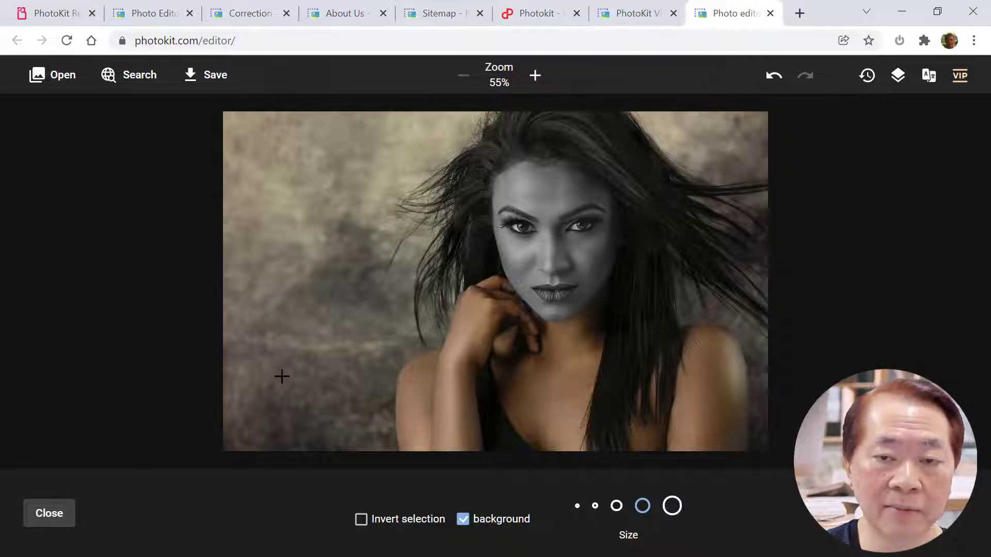
{"action": "left_click", "coordinate": [61, 516]}
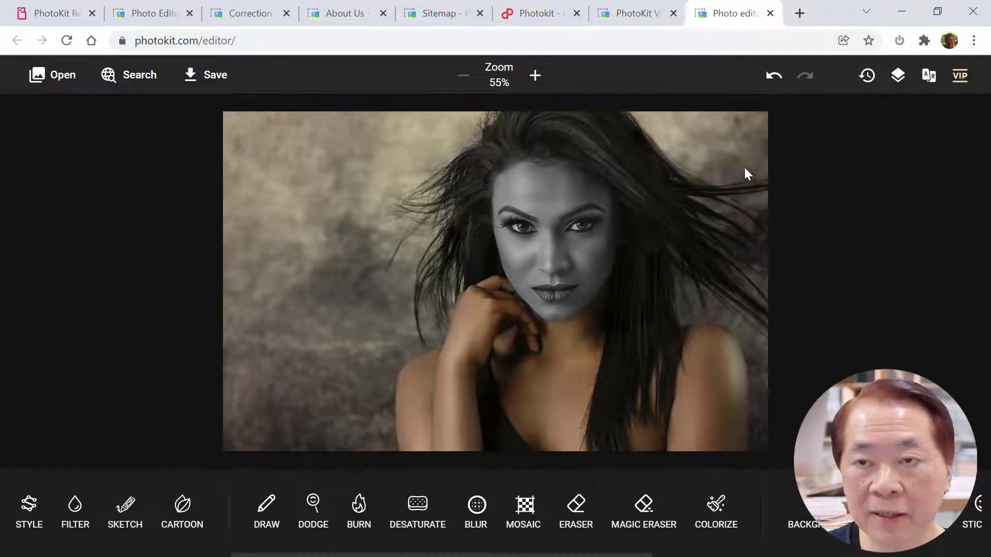
{"action": "left_click", "coordinate": [774, 77]}
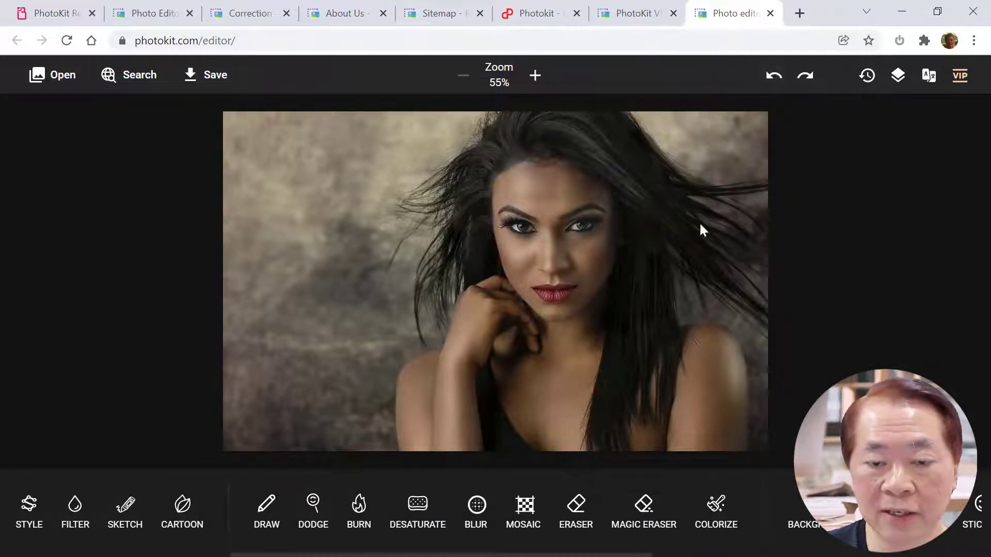
Try the Blur tool across the woman's eyes, undo the blurring and leave the tool.
{"action": "left_click", "coordinate": [476, 509]}
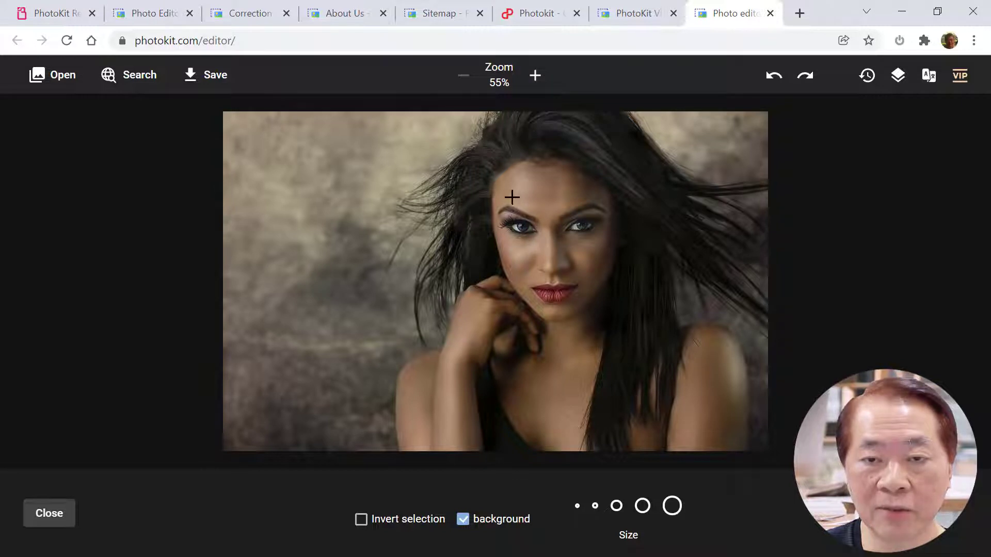
{"action": "mouse_move", "coordinate": [498, 216]}
{"action": "left_mouse_down"}
{"action": "mouse_move", "coordinate": [603, 214]}
{"action": "mouse_move", "coordinate": [597, 233]}
{"action": "mouse_move", "coordinate": [547, 238]}
{"action": "mouse_move", "coordinate": [507, 239]}
{"action": "mouse_move", "coordinate": [493, 219]}
{"action": "mouse_move", "coordinate": [594, 225]}
{"action": "mouse_move", "coordinate": [591, 239]}
{"action": "left_mouse_up"}
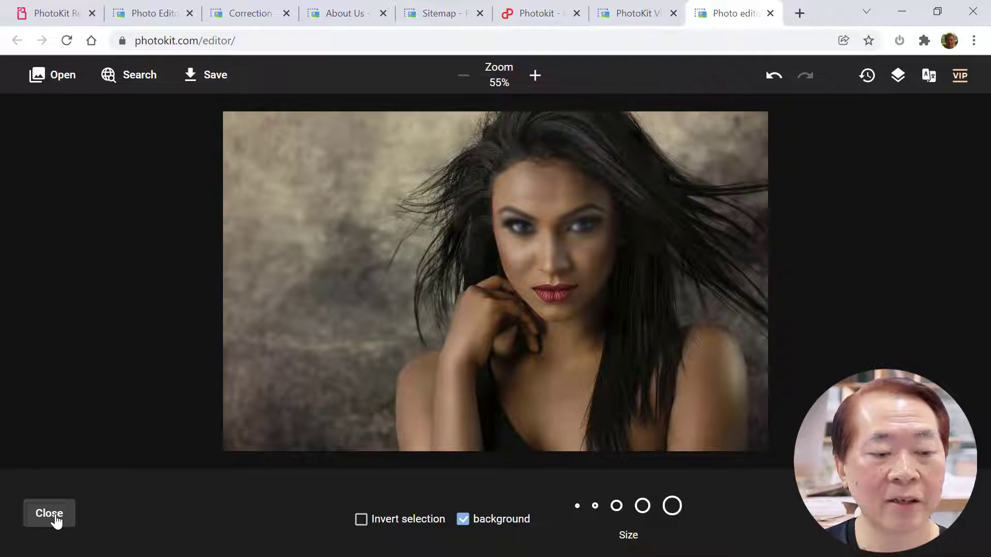
{"action": "left_click", "coordinate": [776, 78]}
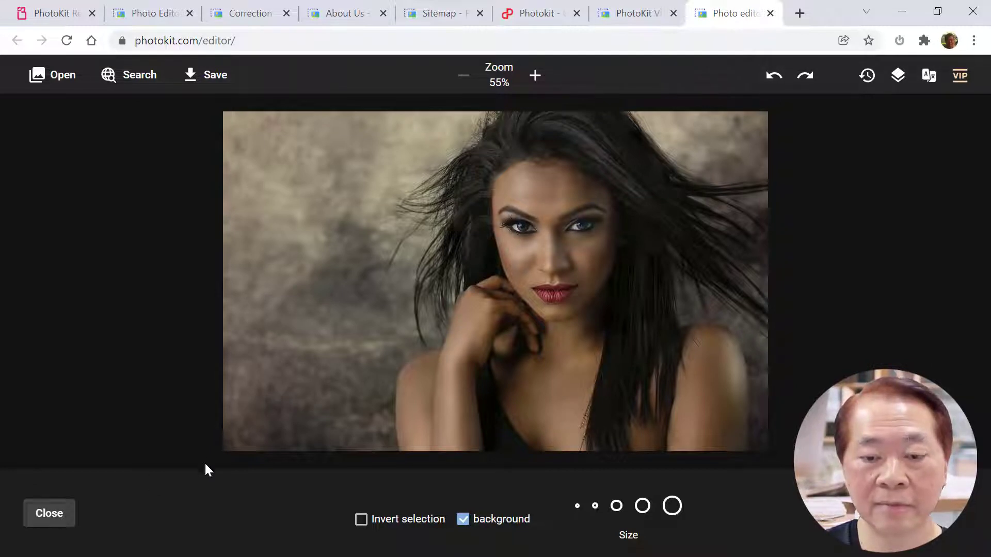
{"action": "left_click", "coordinate": [52, 526]}
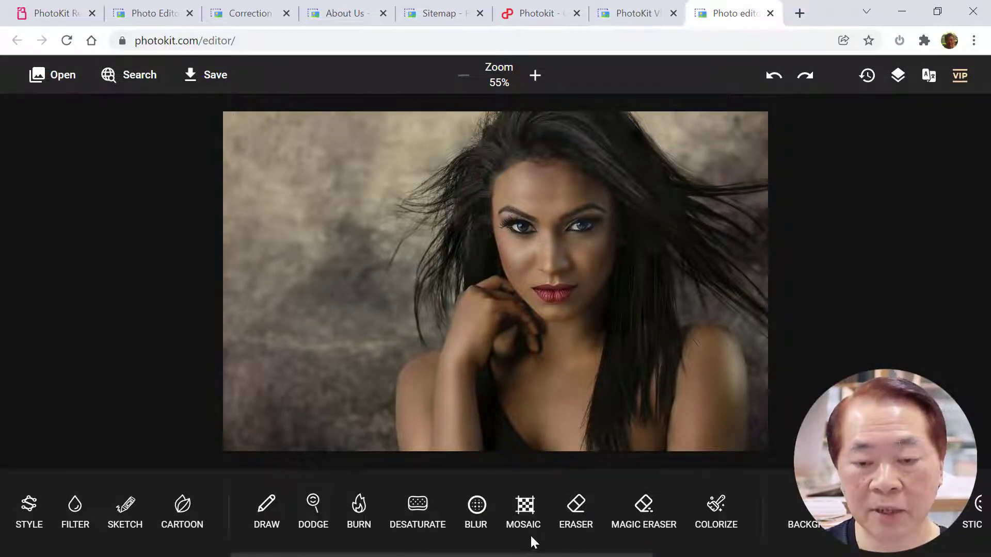
Try the Mosaic tool across the woman's eyes, leave the tool and undo the pixelation.
{"action": "left_click", "coordinate": [526, 508]}
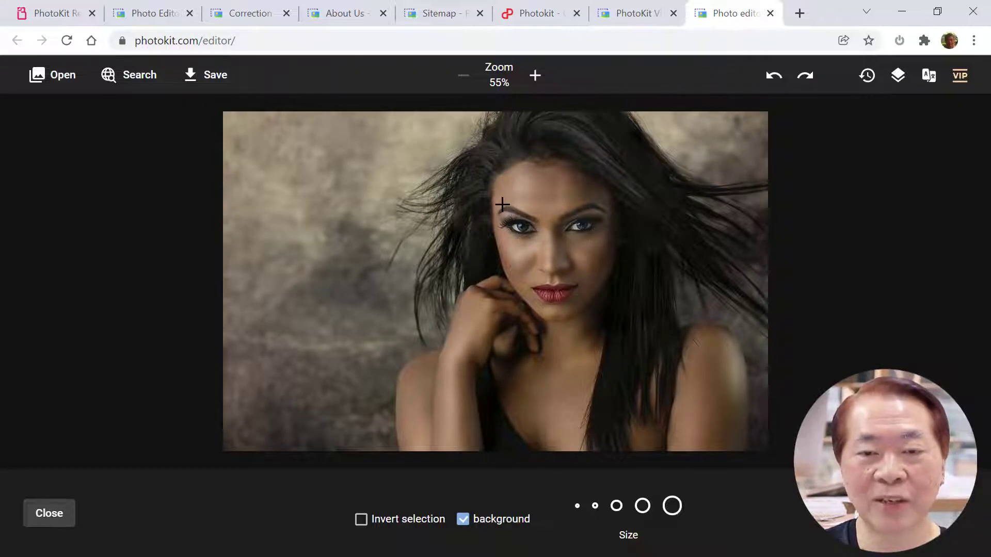
{"action": "mouse_move", "coordinate": [499, 204]}
{"action": "left_mouse_down"}
{"action": "mouse_move", "coordinate": [606, 207]}
{"action": "mouse_move", "coordinate": [603, 238]}
{"action": "mouse_move", "coordinate": [500, 240]}
{"action": "mouse_move", "coordinate": [497, 209]}
{"action": "mouse_move", "coordinate": [546, 216]}
{"action": "mouse_move", "coordinate": [541, 228]}
{"action": "mouse_move", "coordinate": [591, 213]}
{"action": "mouse_move", "coordinate": [568, 230]}
{"action": "left_mouse_up"}
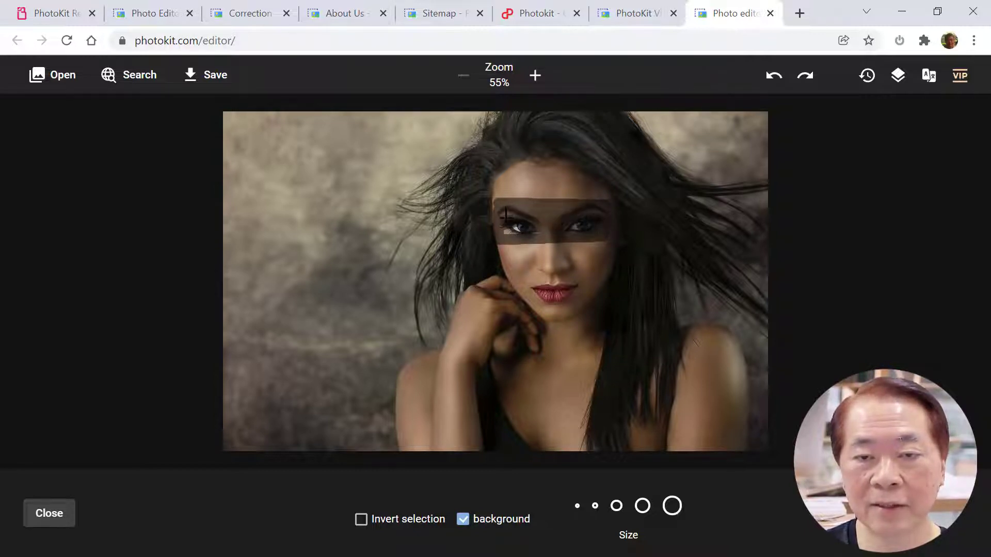
{"action": "left_click", "coordinate": [499, 207]}
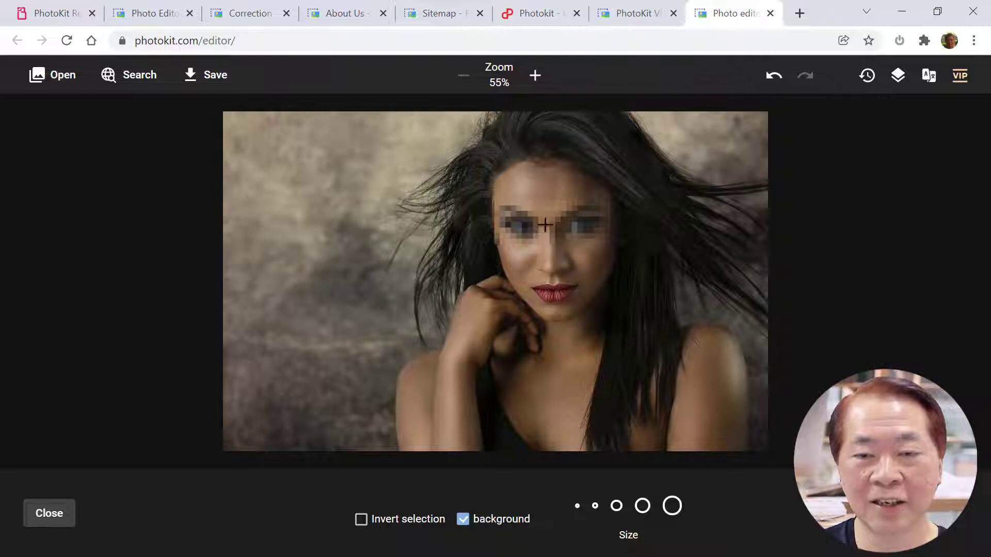
{"action": "left_click", "coordinate": [54, 516]}
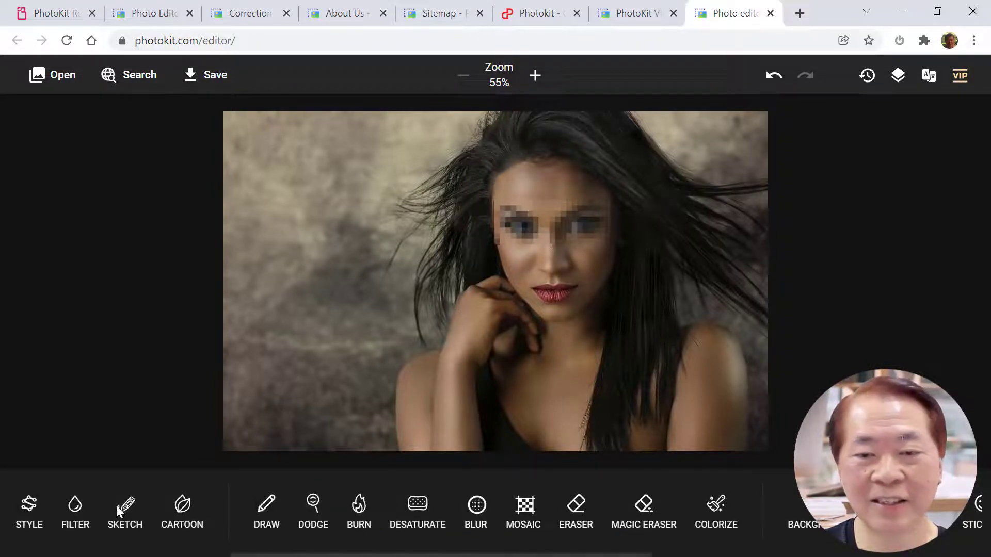
{"action": "left_click", "coordinate": [576, 523]}
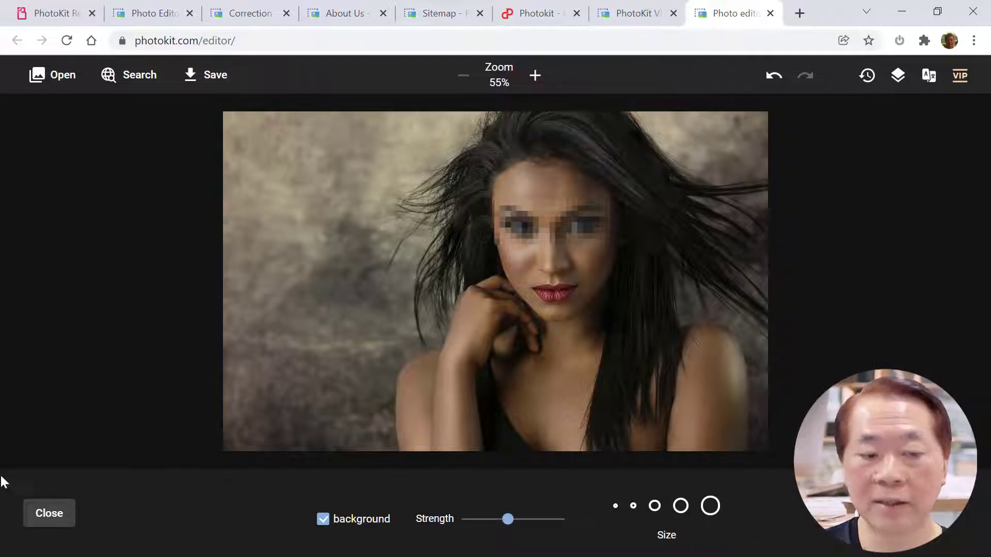
{"action": "left_click", "coordinate": [49, 515]}
{"action": "left_click", "coordinate": [774, 76]}
Partially erase the area over the woman's lips with the medium Eraser brush, and raise the eraser strength to maximum.
{"action": "left_click", "coordinate": [577, 523]}
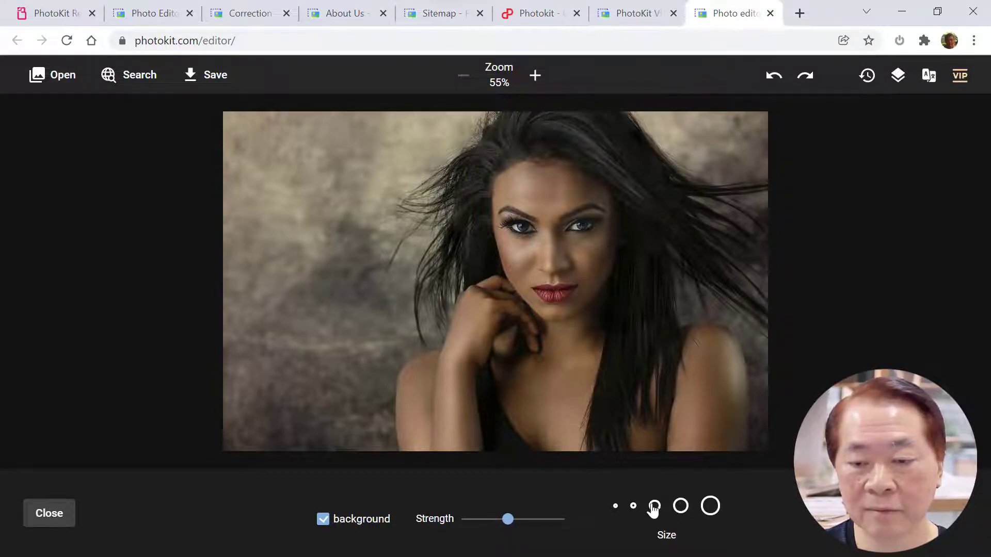
{"action": "mouse_move", "coordinate": [521, 280]}
{"action": "left_mouse_down"}
{"action": "mouse_move", "coordinate": [579, 284]}
{"action": "mouse_move", "coordinate": [578, 299]}
{"action": "mouse_move", "coordinate": [513, 304]}
{"action": "mouse_move", "coordinate": [520, 287]}
{"action": "mouse_move", "coordinate": [559, 293]}
{"action": "left_mouse_up"}
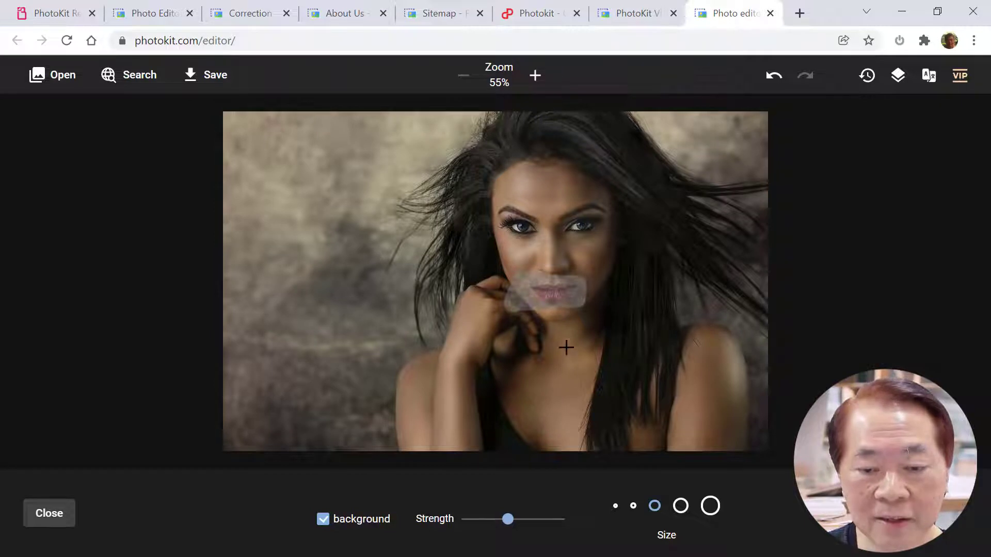
{"action": "left_click_drag", "start_coordinate": [511, 524], "coordinate": [566, 526]}
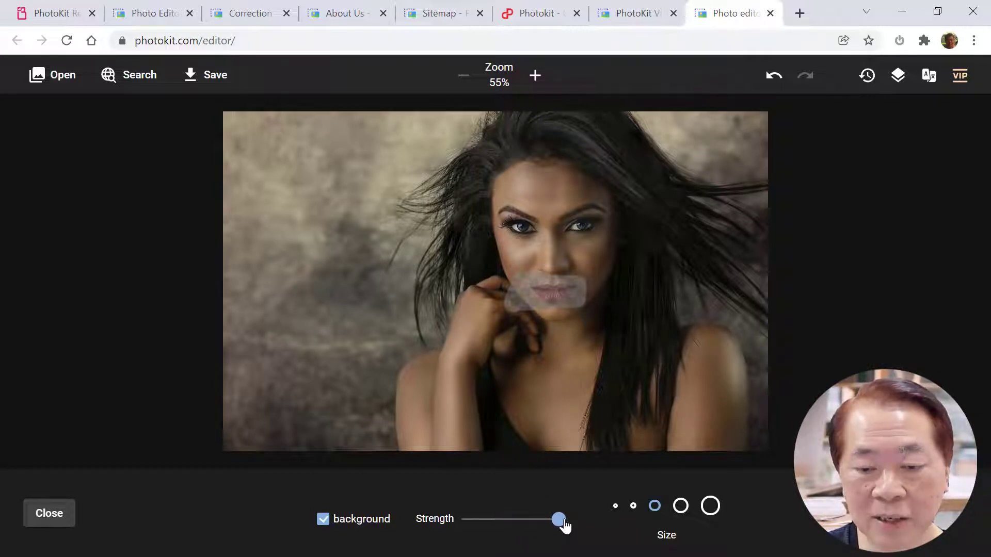
Erase the woman's hand, forearm and shoulder beside the plain wall with the second-largest eraser size at full strength.
{"action": "left_click", "coordinate": [680, 506]}
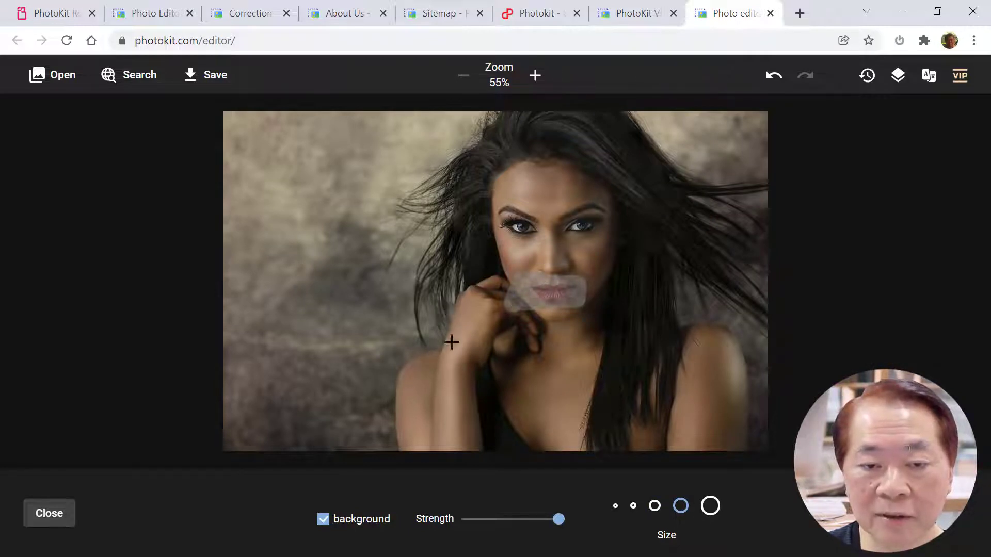
{"action": "mouse_move", "coordinate": [458, 298]}
{"action": "left_mouse_down"}
{"action": "mouse_move", "coordinate": [490, 284]}
{"action": "mouse_move", "coordinate": [530, 317]}
{"action": "mouse_move", "coordinate": [537, 344]}
{"action": "mouse_move", "coordinate": [478, 358]}
{"action": "mouse_move", "coordinate": [461, 375]}
{"action": "mouse_move", "coordinate": [470, 449]}
{"action": "mouse_move", "coordinate": [407, 445]}
{"action": "mouse_move", "coordinate": [406, 377]}
{"action": "mouse_move", "coordinate": [464, 326]}
{"action": "mouse_move", "coordinate": [461, 308]}
{"action": "mouse_move", "coordinate": [460, 319]}
{"action": "mouse_move", "coordinate": [492, 309]}
{"action": "mouse_move", "coordinate": [506, 338]}
{"action": "mouse_move", "coordinate": [468, 345]}
{"action": "mouse_move", "coordinate": [498, 326]}
{"action": "mouse_move", "coordinate": [520, 329]}
{"action": "mouse_move", "coordinate": [453, 344]}
{"action": "mouse_move", "coordinate": [412, 400]}
{"action": "mouse_move", "coordinate": [417, 432]}
{"action": "mouse_move", "coordinate": [444, 429]}
{"action": "mouse_move", "coordinate": [461, 355]}
{"action": "mouse_move", "coordinate": [413, 400]}
{"action": "mouse_move", "coordinate": [427, 422]}
{"action": "mouse_move", "coordinate": [427, 398]}
{"action": "left_mouse_up"}
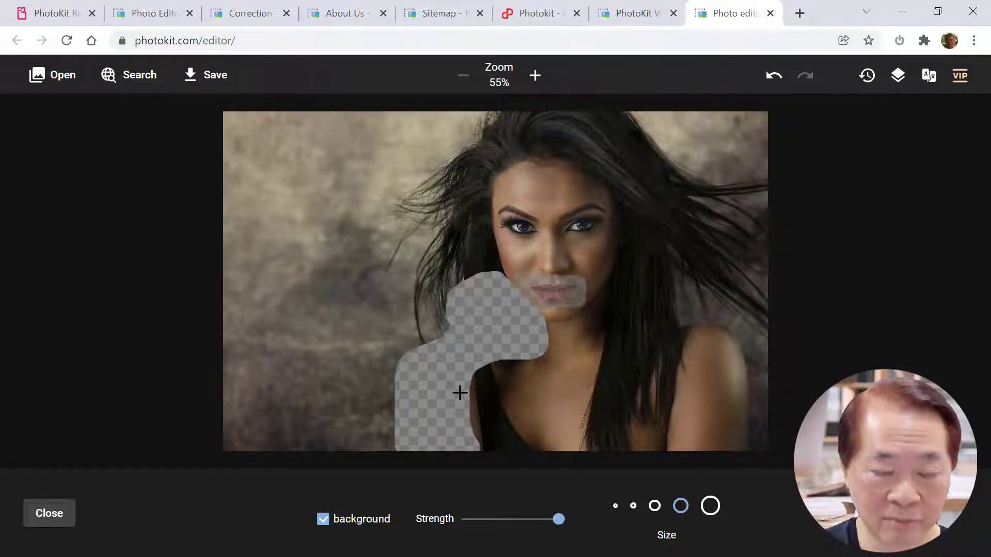
{"action": "left_click", "coordinate": [60, 522]}
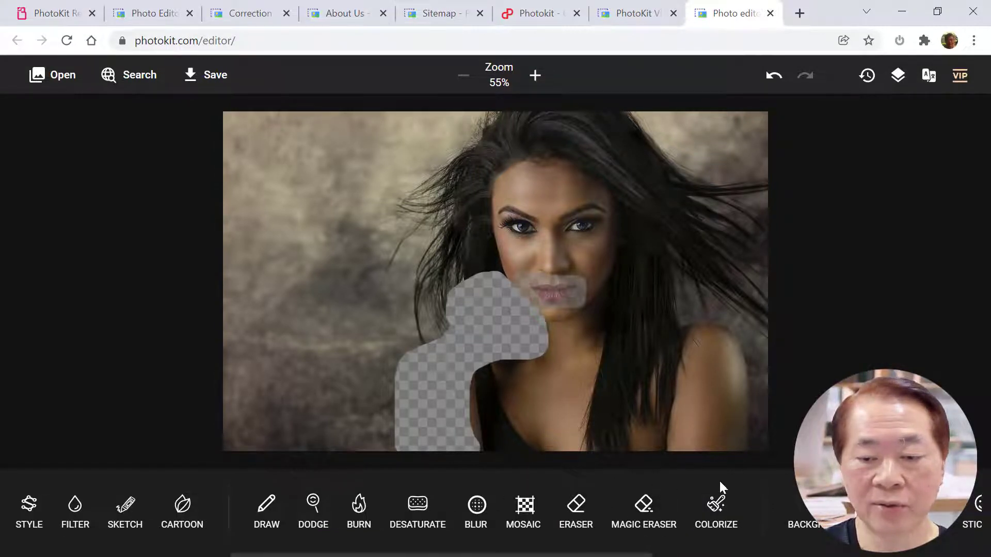
Undo the erasing of the arm and the partial erasing over the lips.
{"action": "left_click_drag", "start_coordinate": [807, 479], "coordinate": [606, 482]}
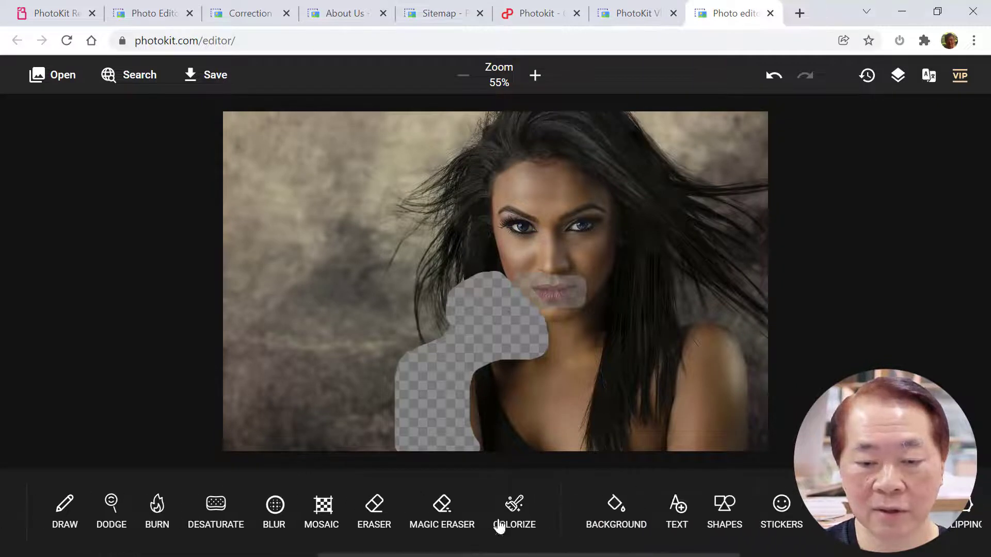
{"action": "left_click", "coordinate": [772, 76]}
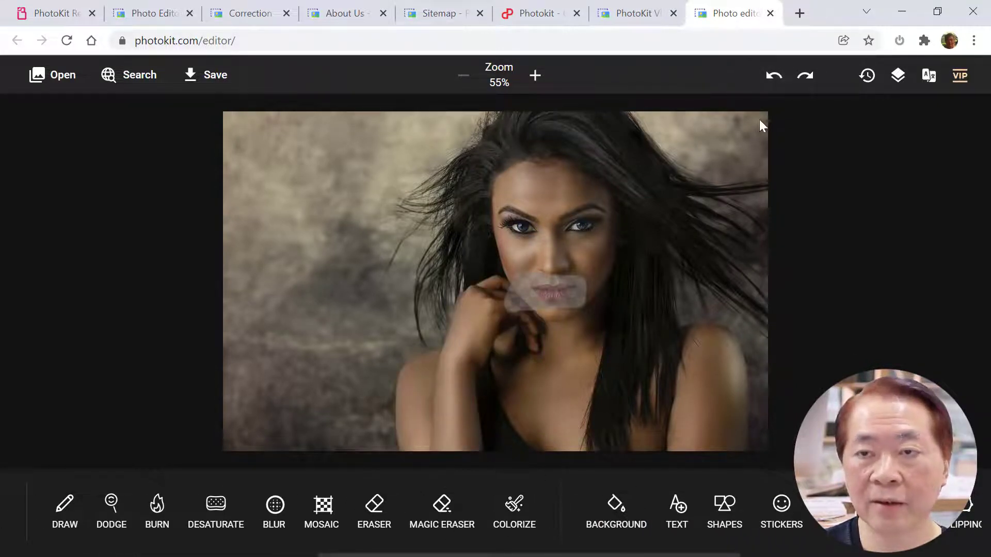
{"action": "left_click", "coordinate": [774, 76]}
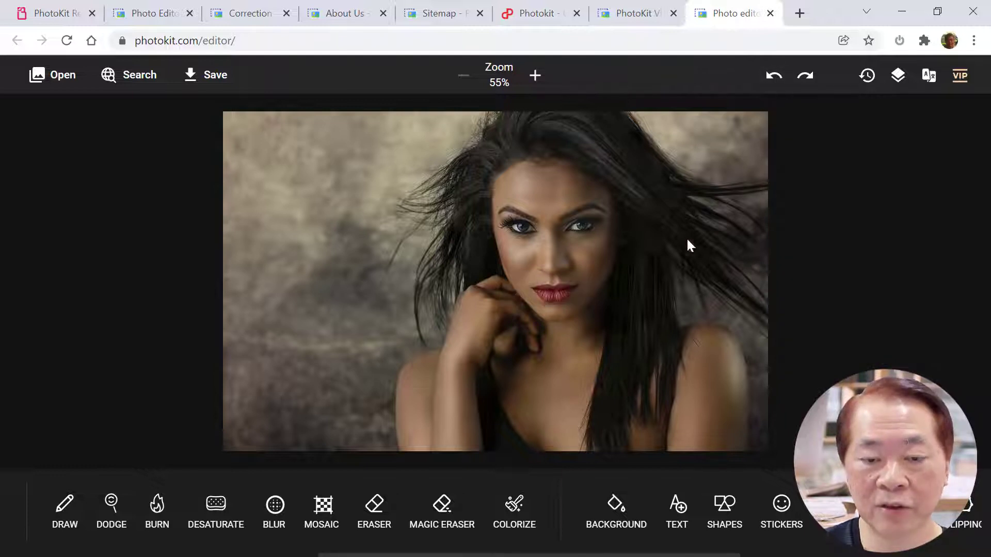
Set the canvas background to white and apply it.
{"action": "left_click", "coordinate": [622, 526]}
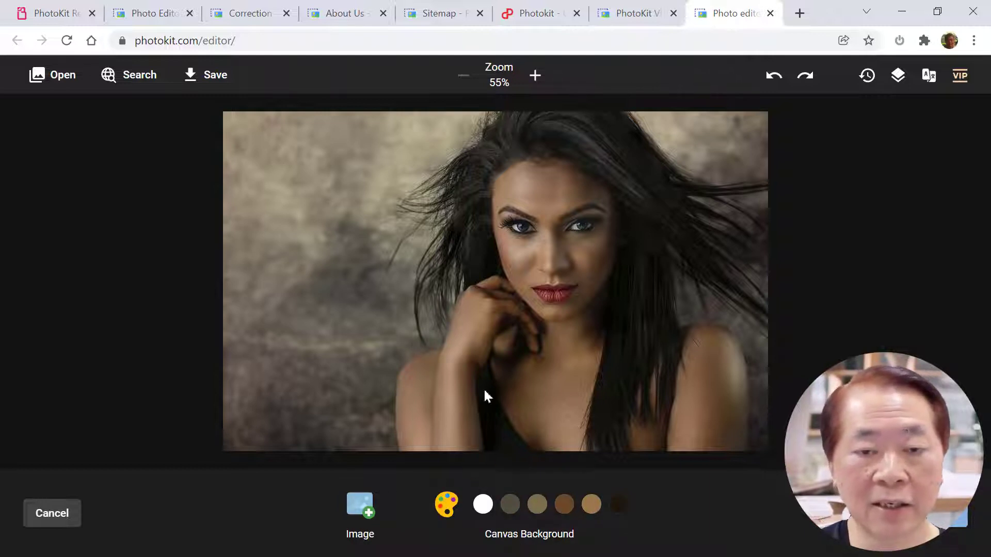
{"action": "left_click", "coordinate": [483, 506]}
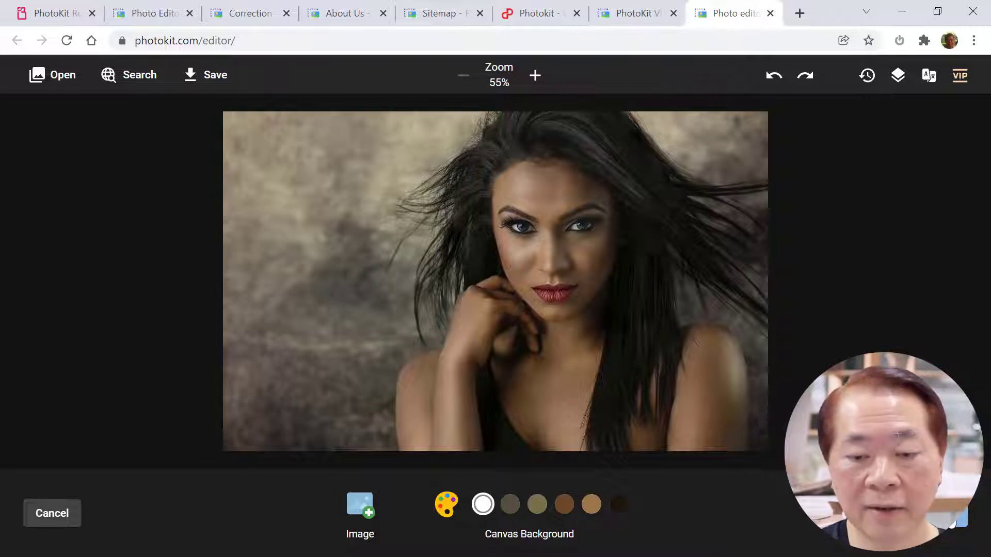
{"action": "left_click", "coordinate": [958, 513]}
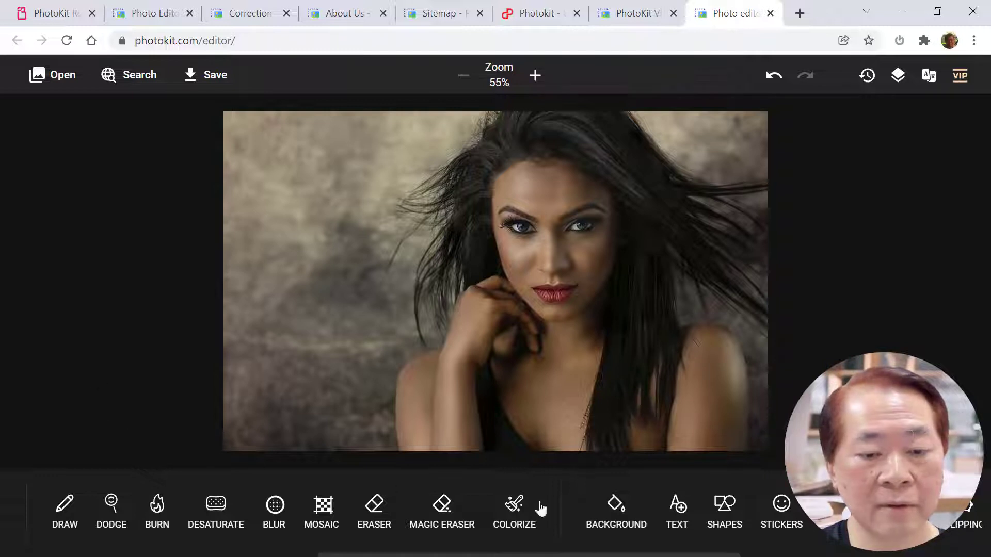
{"action": "left_click", "coordinate": [618, 522]}
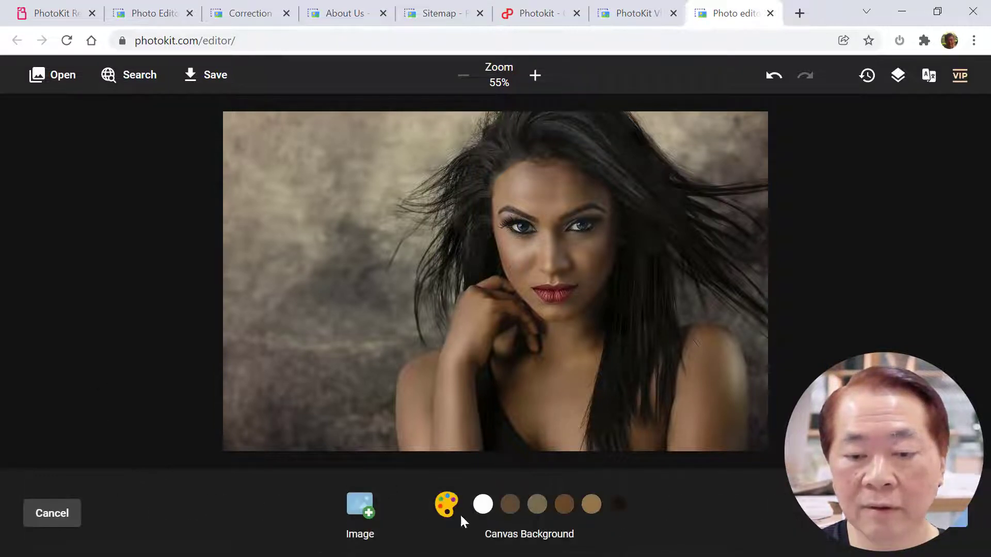
{"action": "left_click", "coordinate": [359, 510]}
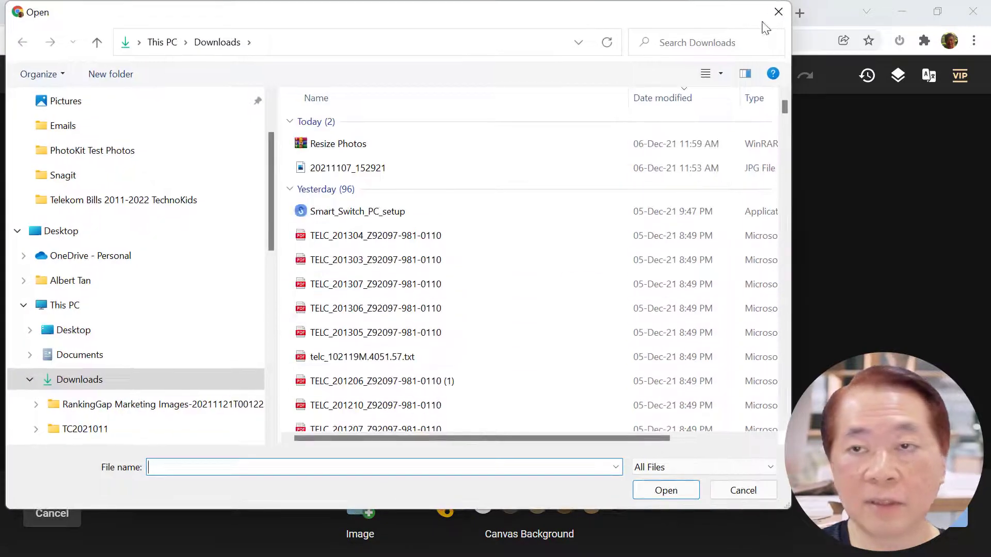
{"action": "left_click", "coordinate": [779, 11]}
Add the "Sea, Sky, Clouds" image from the Pixabay image search onto the portrait.
{"action": "left_click", "coordinate": [134, 78]}
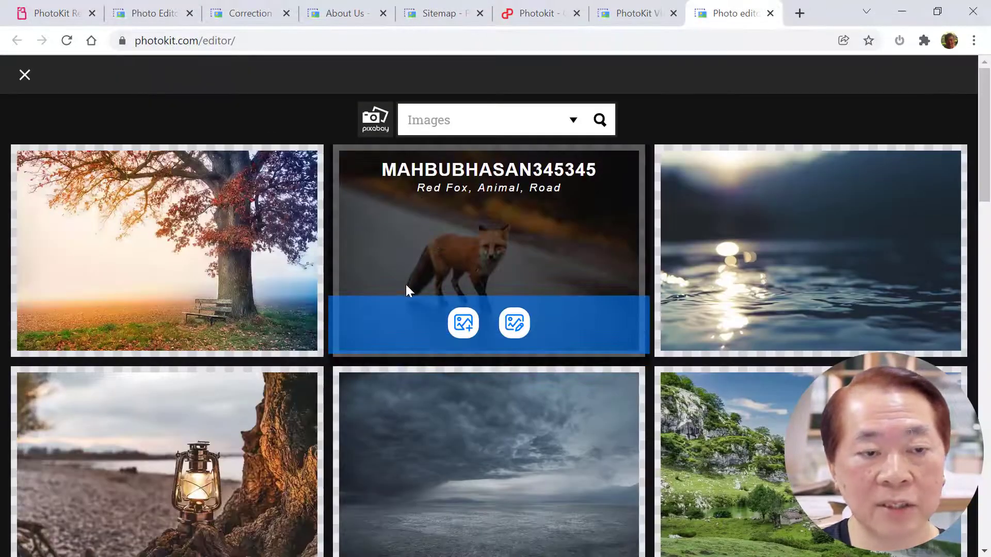
{"action": "mouse_move", "coordinate": [513, 448]}
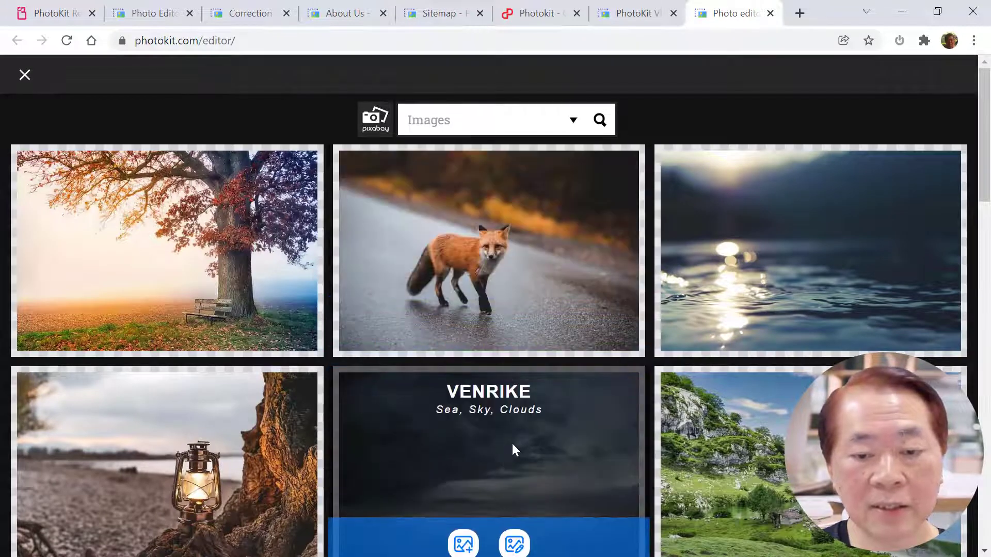
{"action": "left_click", "coordinate": [513, 545]}
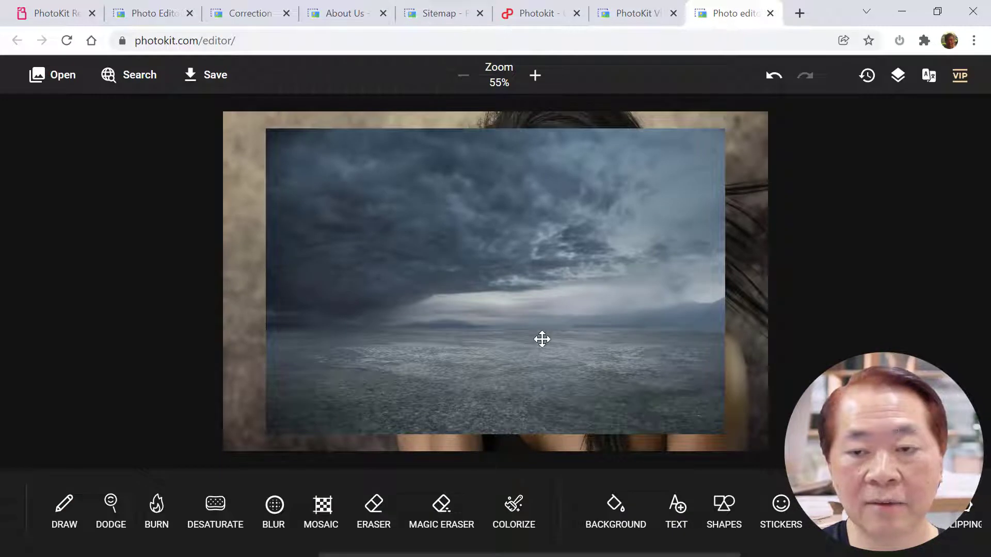
Show the objects list, remove the clouds image from view and bring it back.
{"action": "left_click", "coordinate": [900, 79]}
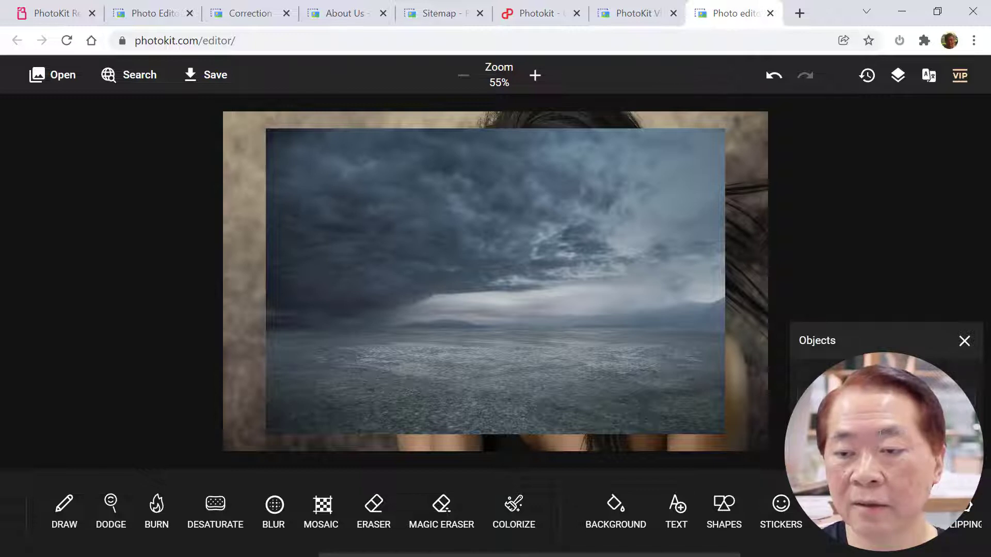
{"action": "key", "text": "Delete"}
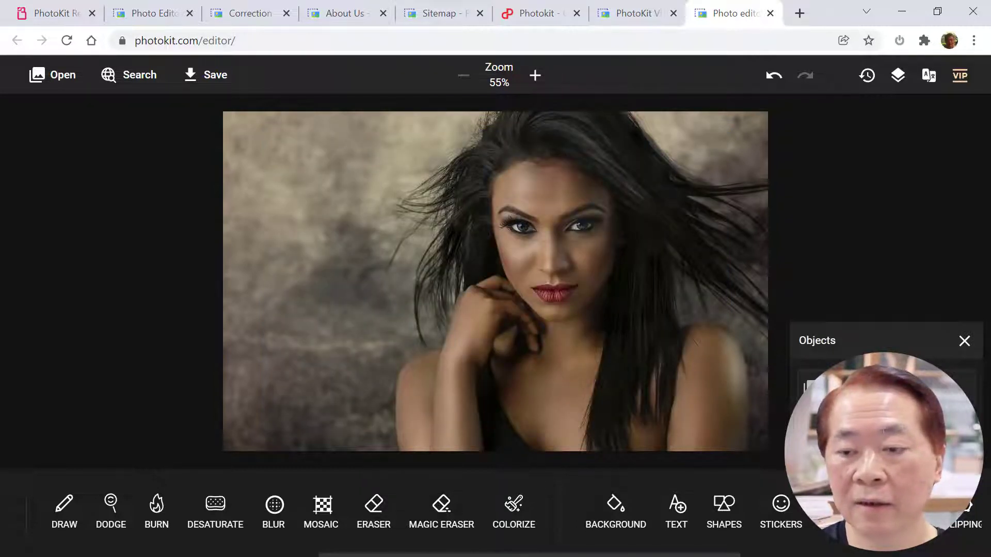
{"action": "key", "text": "ctrl+z"}
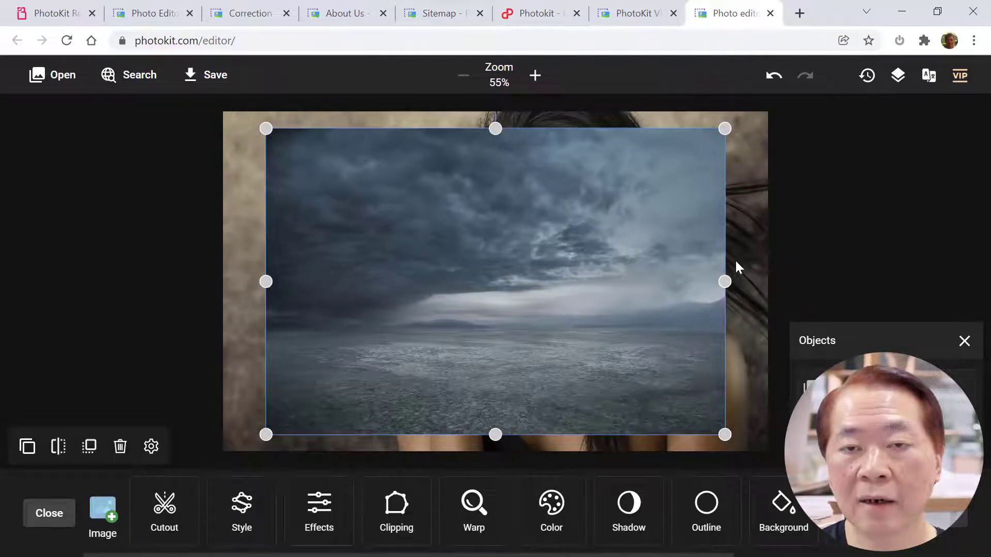
Enlarge the clouds image from its corners and side until it covers the whole portrait.
{"action": "mouse_move", "coordinate": [266, 128]}
{"action": "left_mouse_down"}
{"action": "mouse_move", "coordinate": [216, 114]}
{"action": "mouse_move", "coordinate": [203, 129]}
{"action": "left_mouse_up"}
{"action": "key", "text": "Delete"}
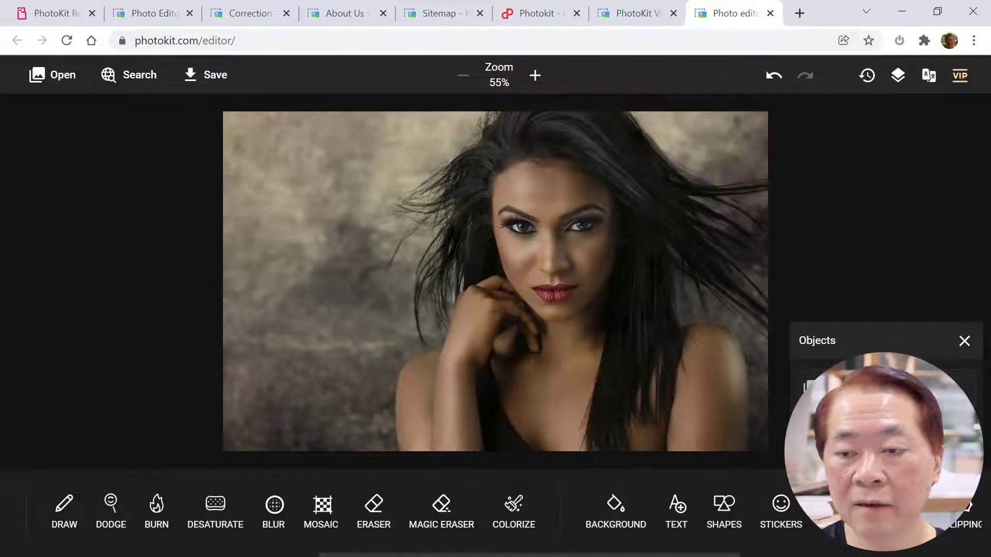
{"action": "key", "text": "ctrl+z"}
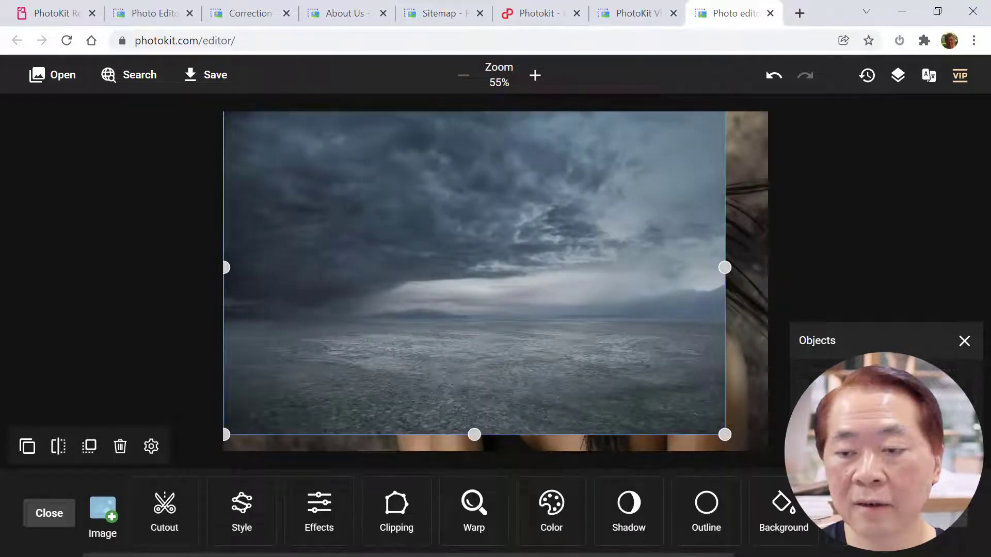
{"action": "left_click_drag", "start_coordinate": [715, 433], "coordinate": [775, 454]}
{"action": "left_click", "coordinate": [776, 454]}
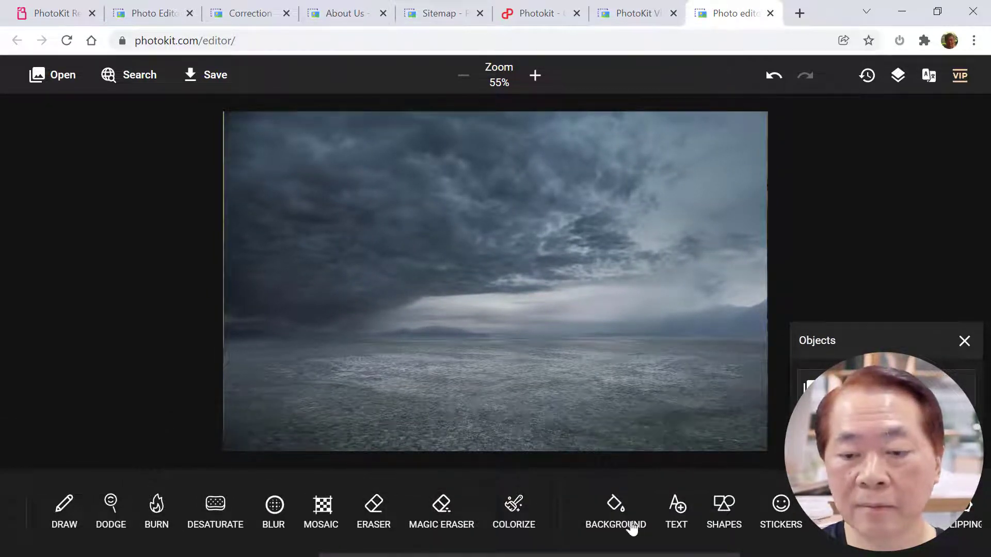
{"action": "left_click", "coordinate": [292, 183]}
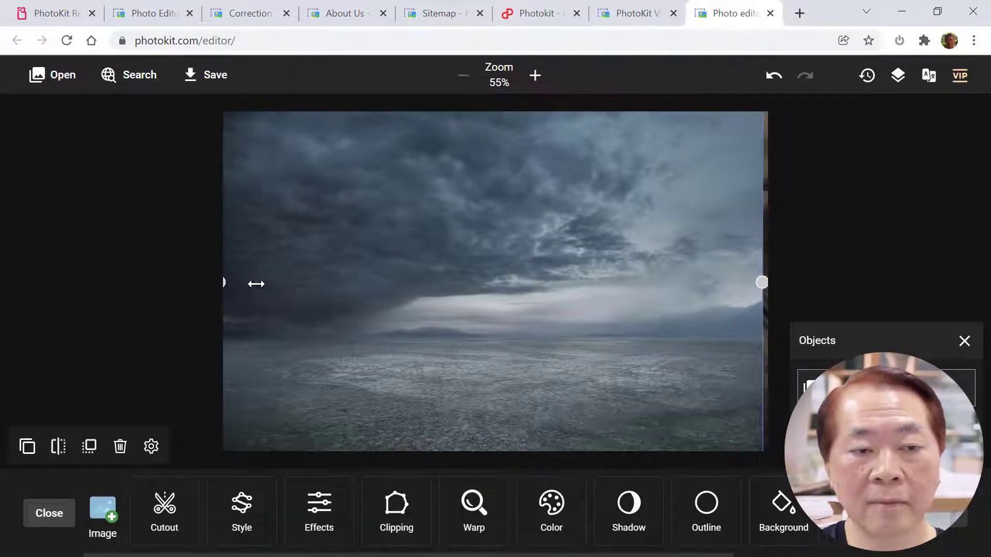
{"action": "left_click_drag", "start_coordinate": [764, 281], "coordinate": [766, 282]}
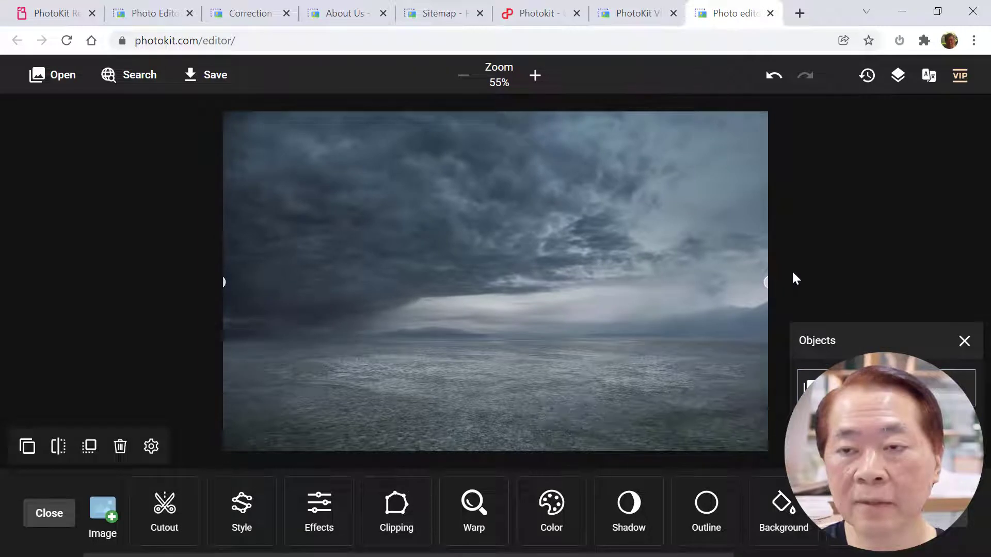
{"action": "left_click", "coordinate": [772, 279]}
Select the clouds image in the objects list, then close the list.
{"action": "left_click", "coordinate": [899, 76]}
{"action": "left_click", "coordinate": [898, 76]}
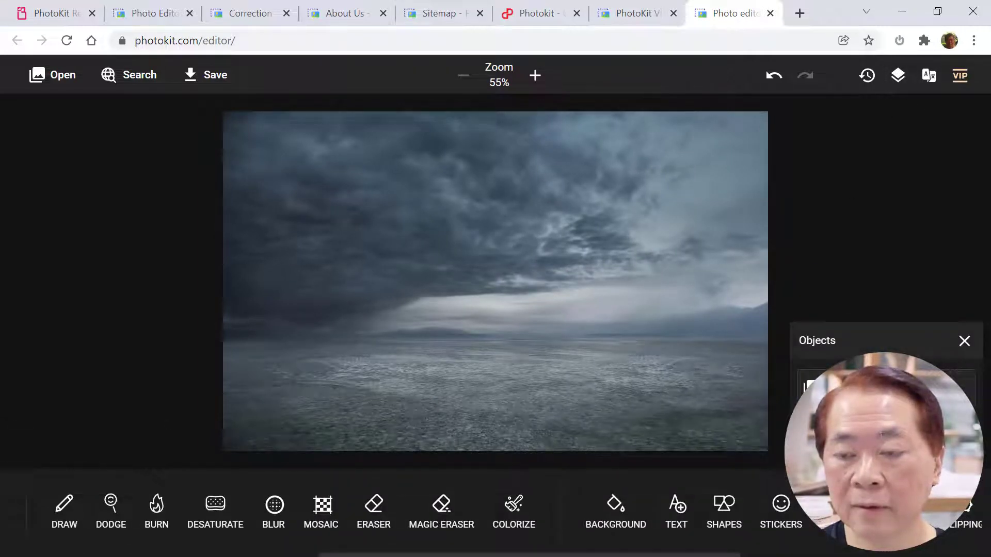
{"action": "left_click", "coordinate": [826, 387]}
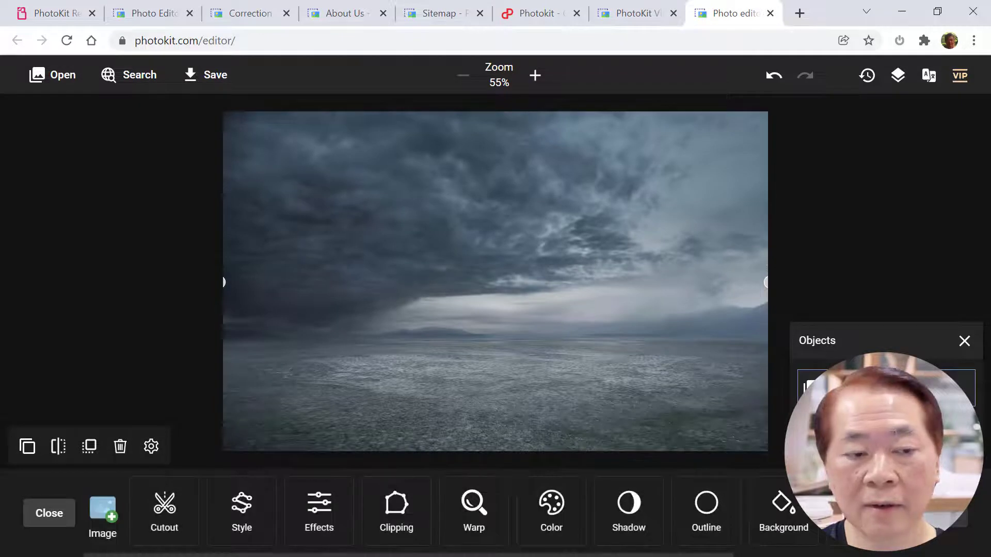
{"action": "left_click", "coordinate": [964, 342]}
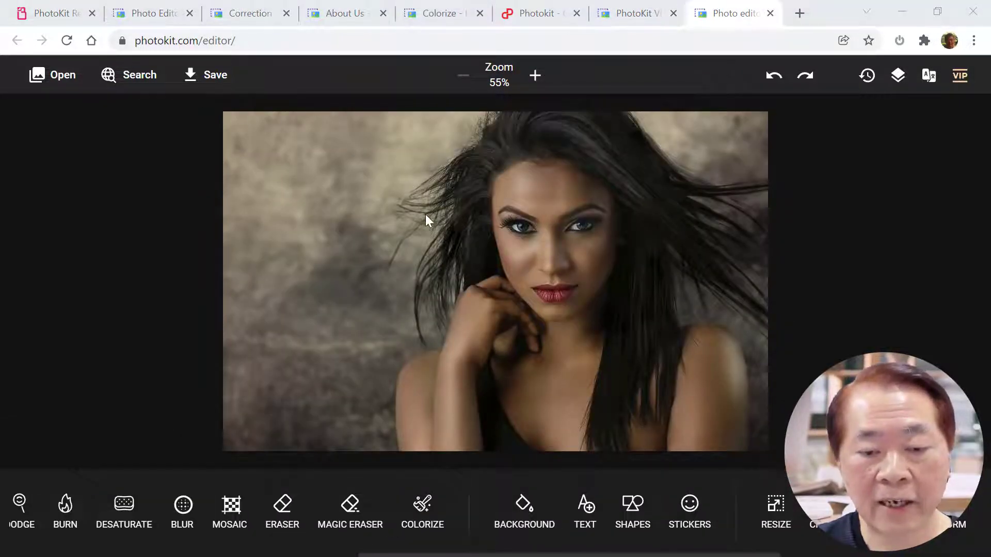
Colorize the woman and the whole backdrop with the grey-green swatch at maximum strength, including the remaining untinted patches.
{"action": "left_click", "coordinate": [423, 508]}
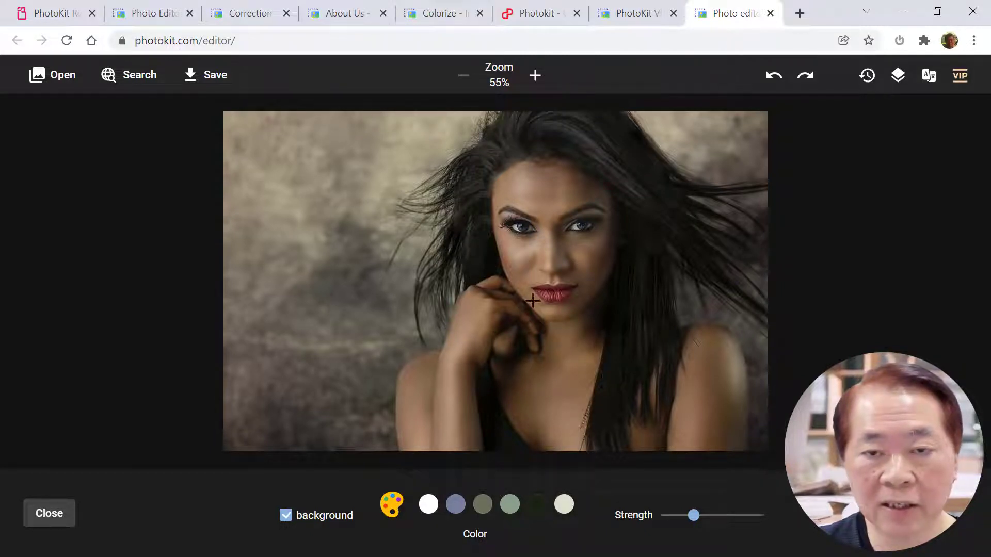
{"action": "left_click", "coordinate": [511, 510]}
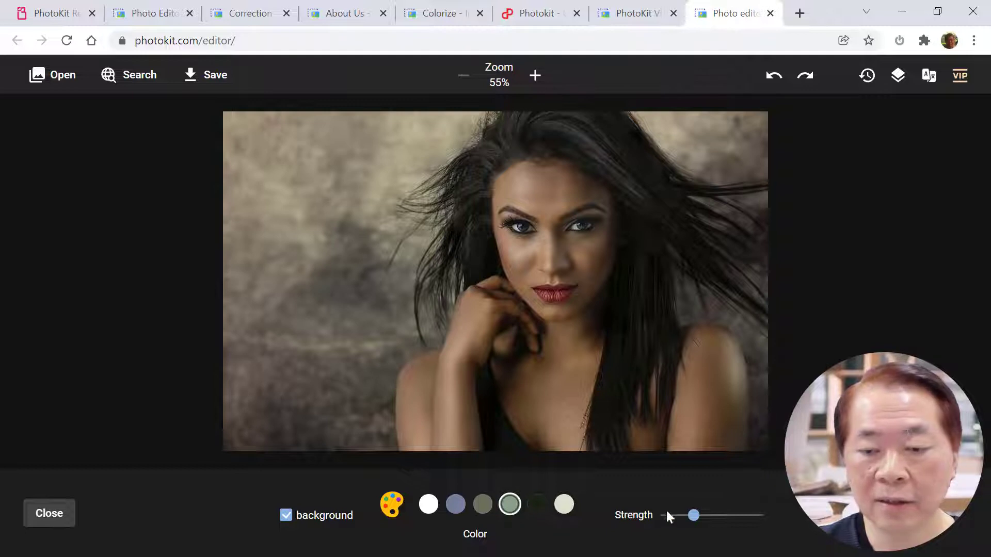
{"action": "left_click_drag", "start_coordinate": [695, 516], "coordinate": [776, 516]}
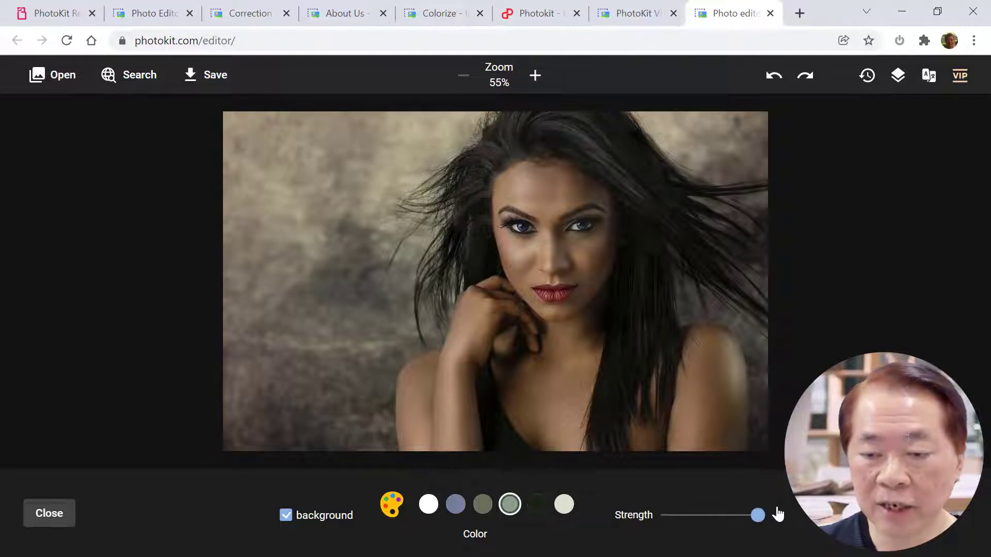
{"action": "left_click", "coordinate": [565, 383]}
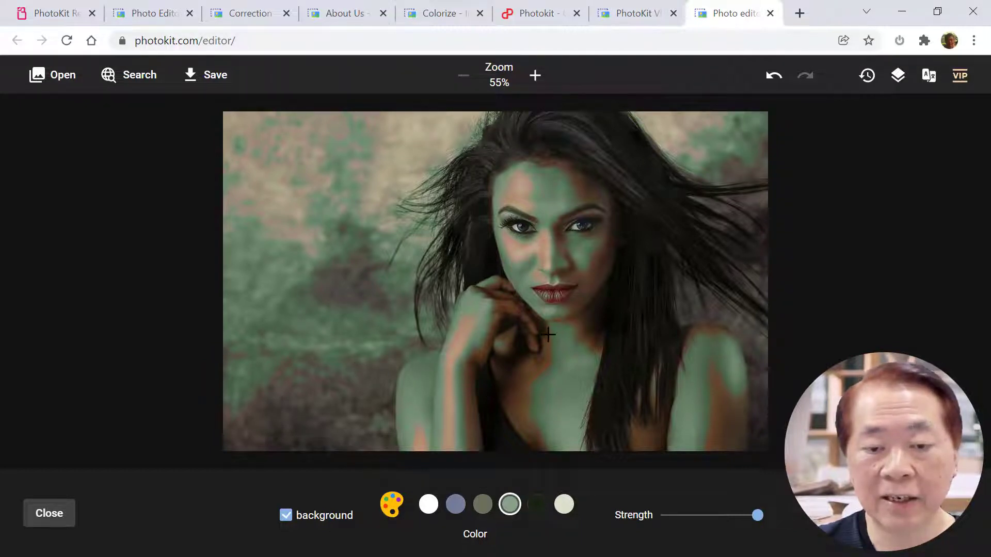
{"action": "left_click", "coordinate": [355, 407]}
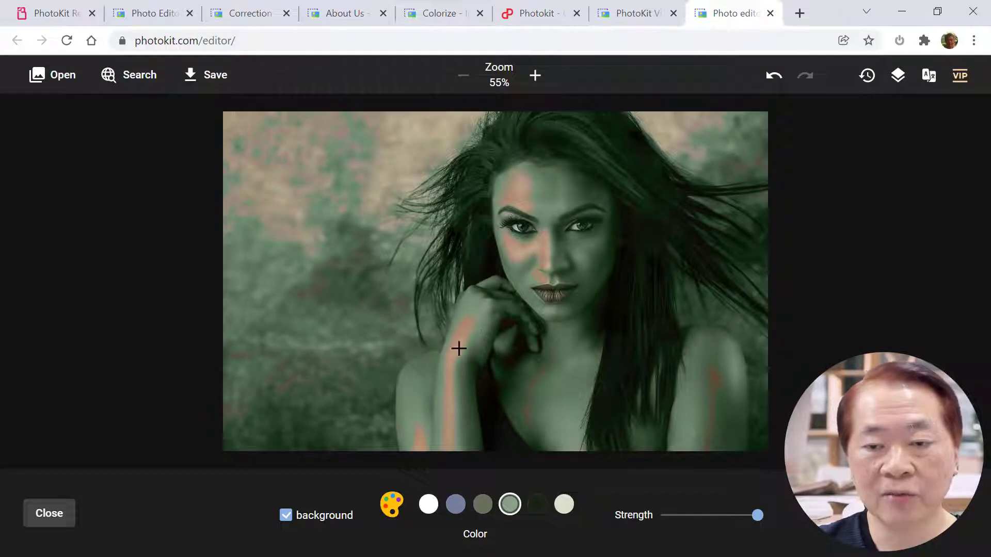
{"action": "left_click", "coordinate": [455, 350]}
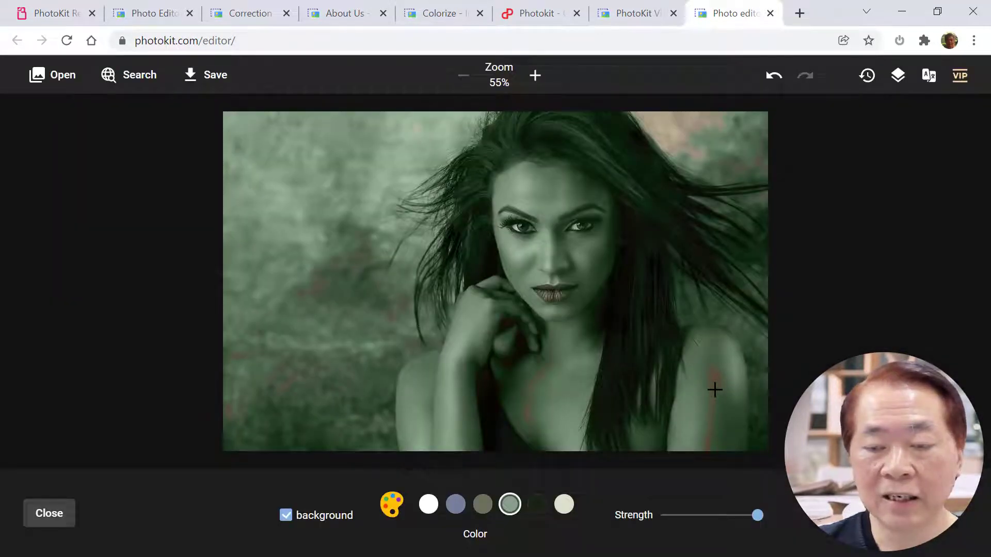
{"action": "left_click", "coordinate": [715, 390]}
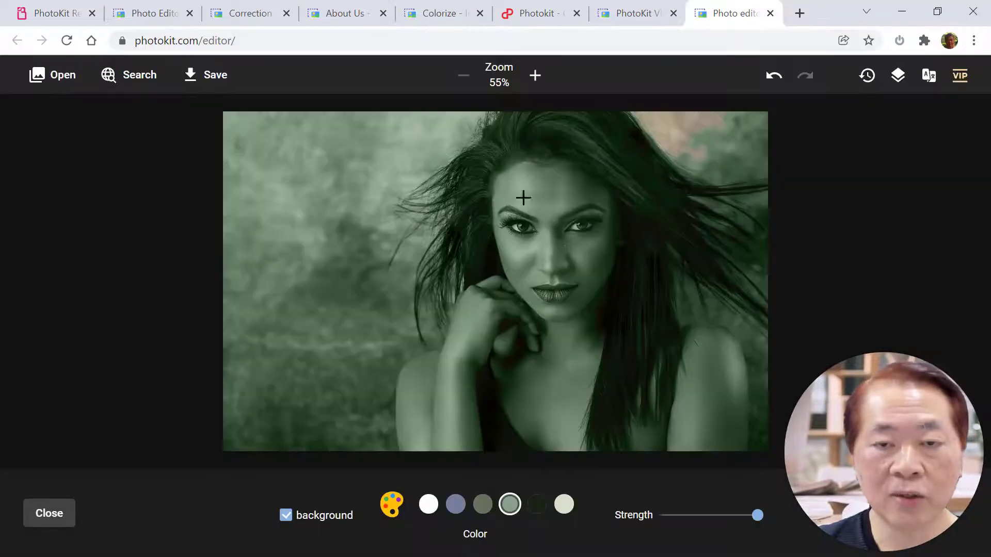
{"action": "left_click", "coordinate": [666, 124]}
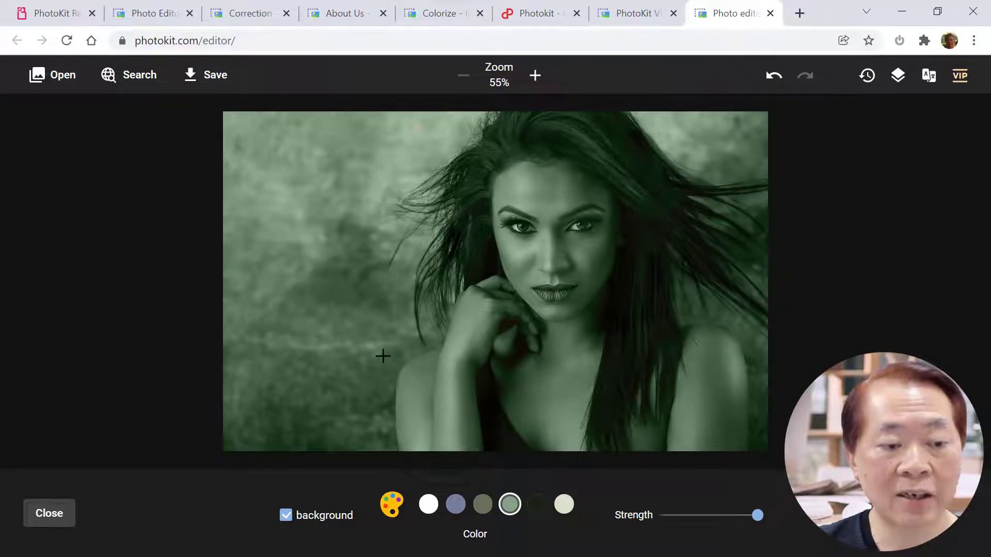
Undo all the green colorizing applied to the portrait.
{"action": "left_click", "coordinate": [774, 78]}
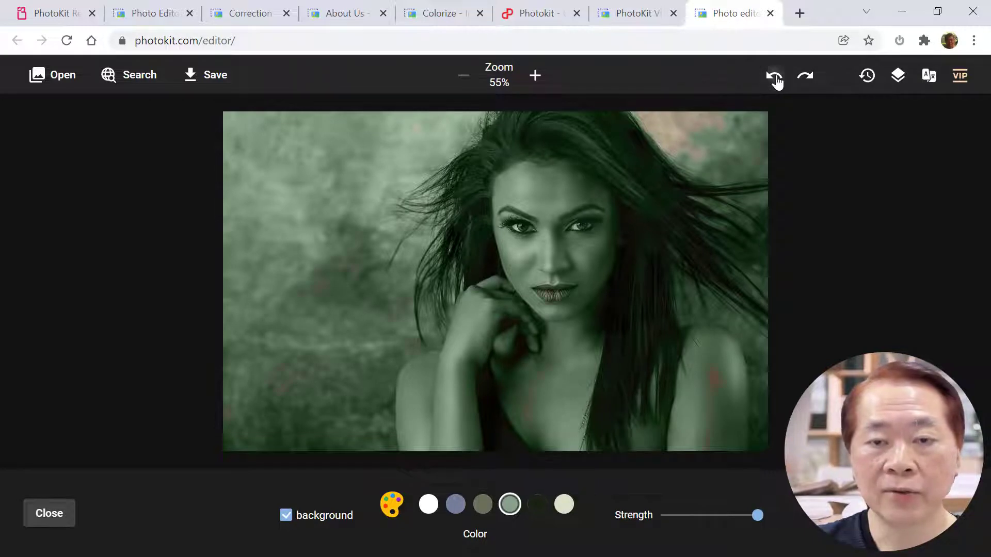
{"action": "left_click", "coordinate": [775, 77]}
{"action": "left_click", "coordinate": [774, 77]}
{"action": "left_click", "coordinate": [775, 78]}
{"action": "left_click", "coordinate": [774, 78]}
{"action": "left_click", "coordinate": [774, 78]}
{"action": "left_click", "coordinate": [774, 78]}
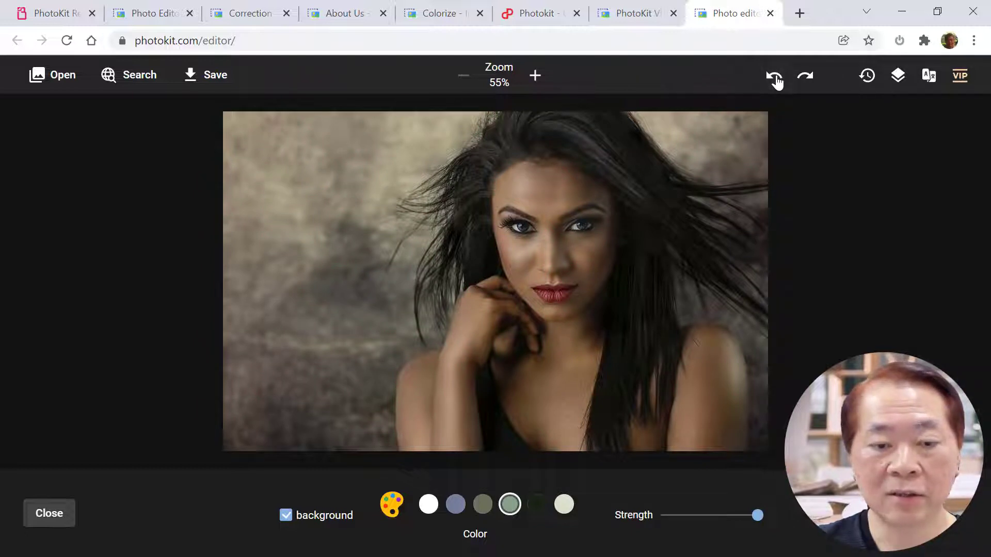
Step back through the edit history, redo to restore the plain portrait, and leave the Colorize tool.
{"action": "left_click", "coordinate": [775, 77]}
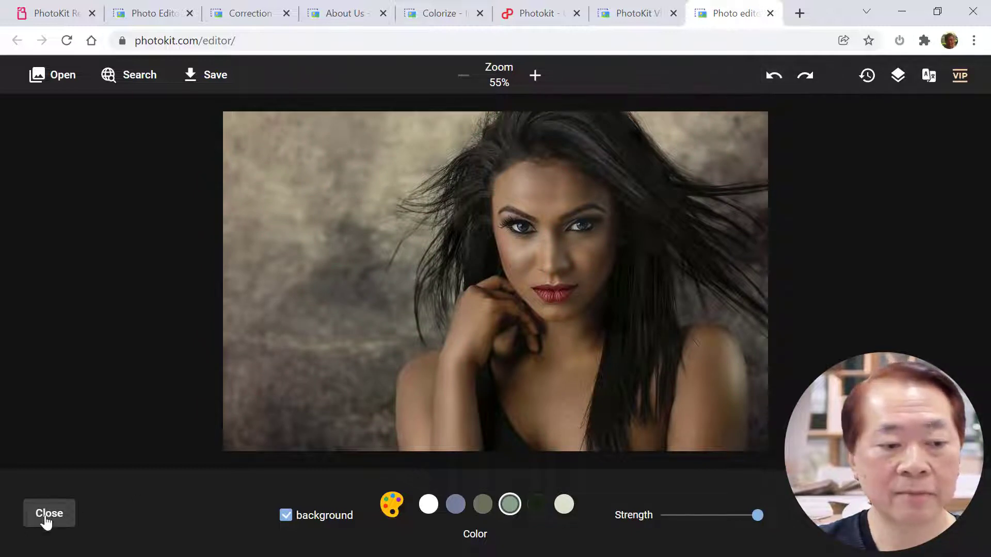
{"action": "left_click", "coordinate": [776, 77]}
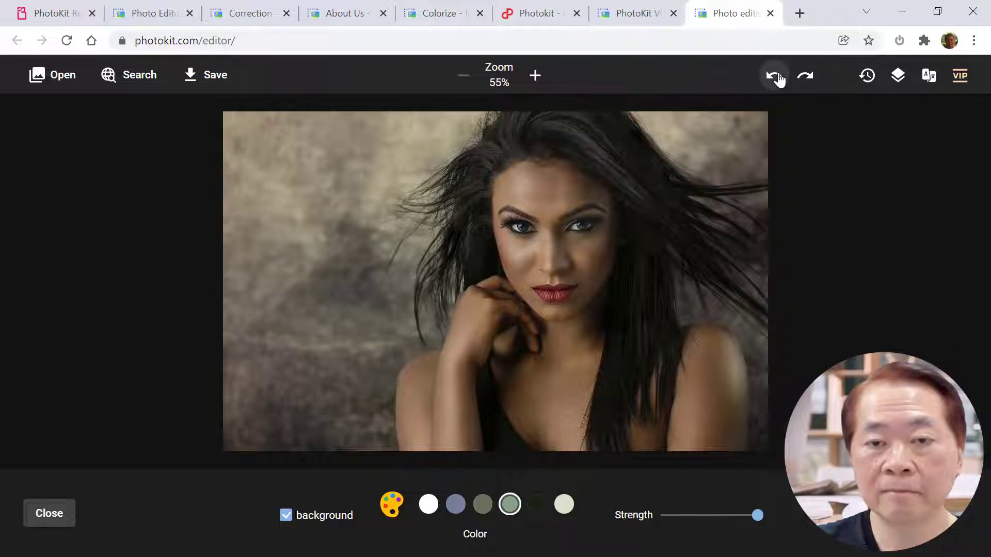
{"action": "left_click", "coordinate": [777, 76]}
{"action": "left_click", "coordinate": [778, 78]}
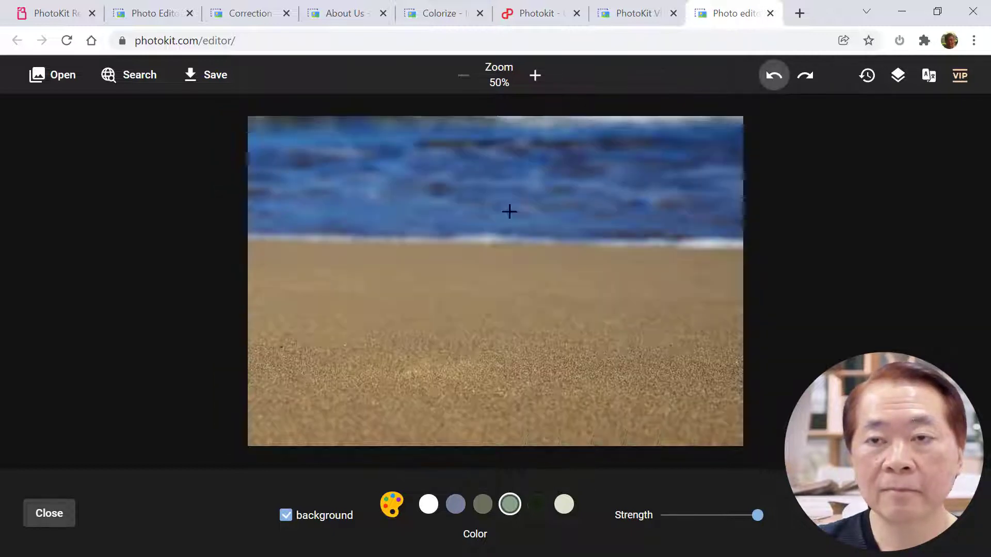
{"action": "left_click", "coordinate": [810, 78]}
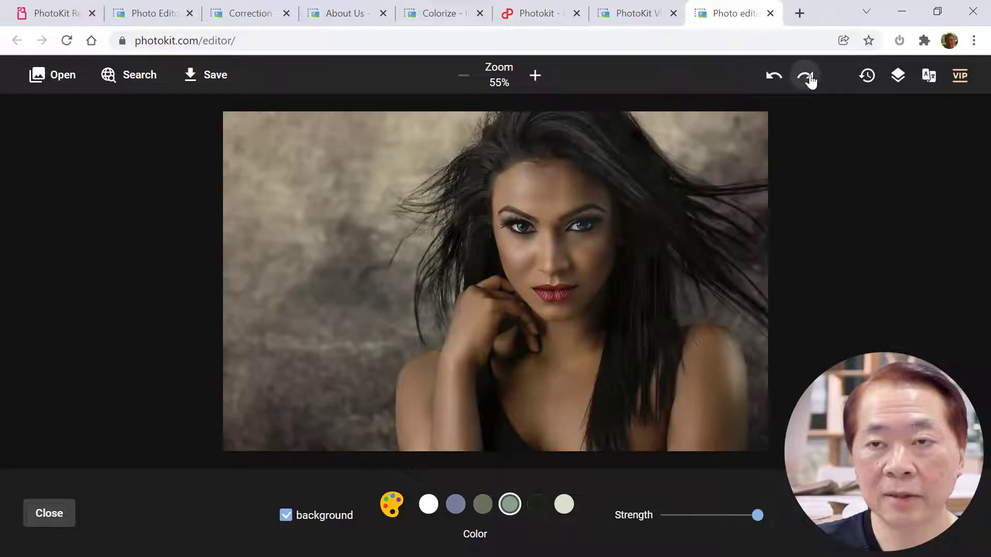
{"action": "left_click", "coordinate": [52, 513]}
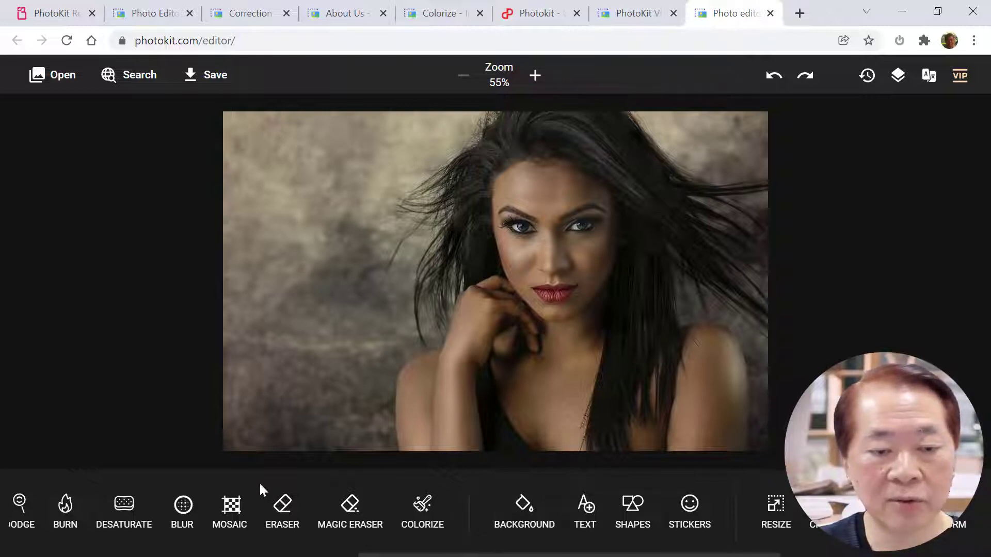
Cut out the woman from her backdrop with the Cutout tool, making the area behind her transparent.
{"action": "left_click_drag", "start_coordinate": [262, 491], "coordinate": [550, 487]}
{"action": "left_click_drag", "start_coordinate": [226, 487], "coordinate": [524, 481]}
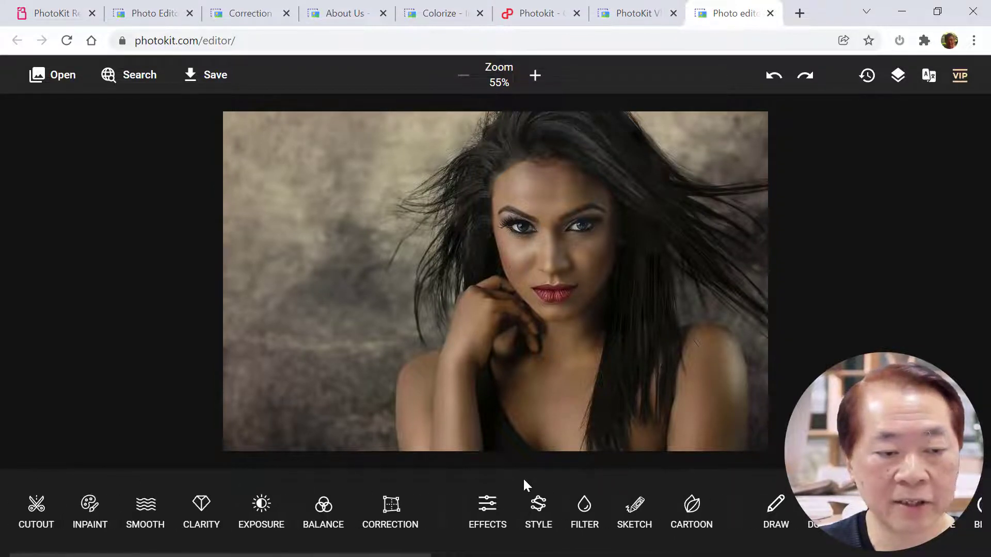
{"action": "left_click", "coordinate": [36, 508]}
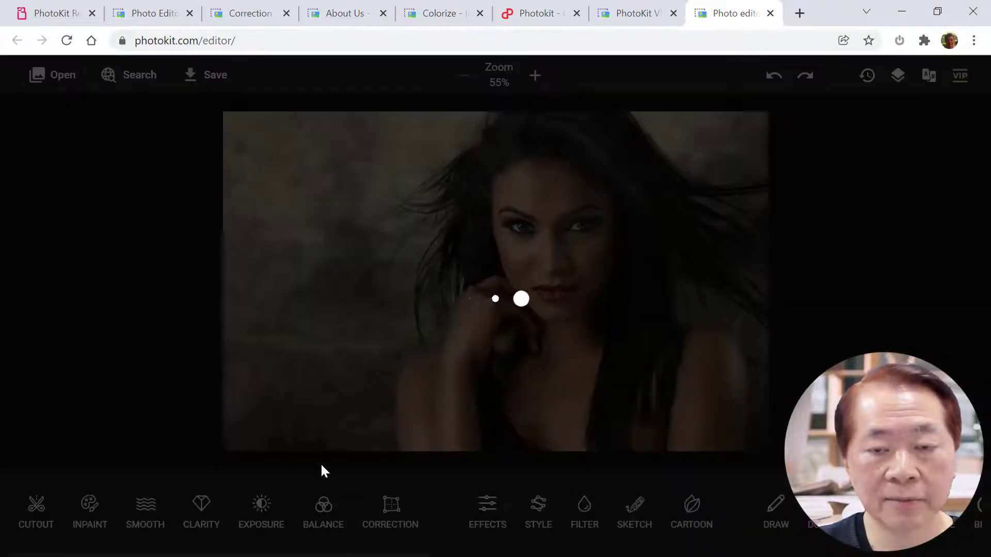
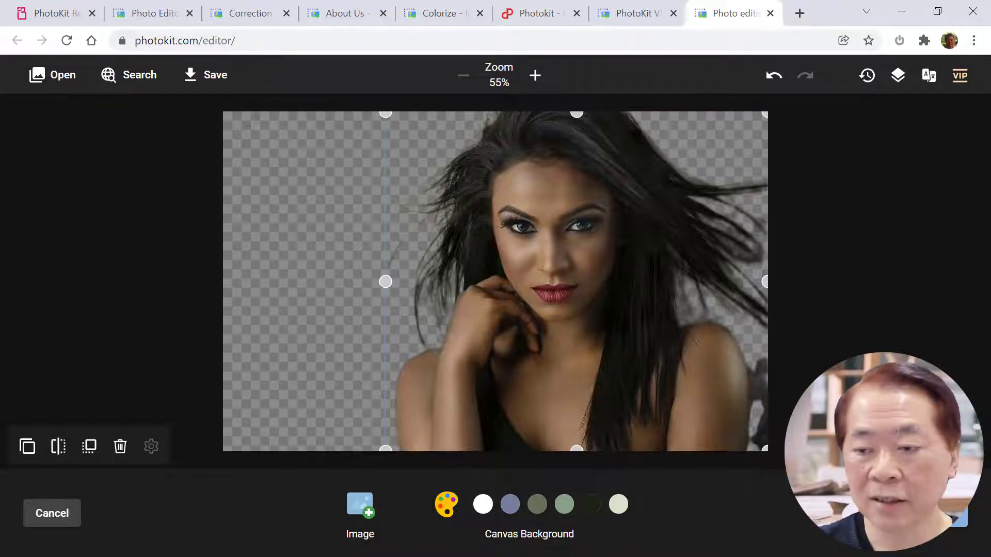
Try the white and the slate-blue canvas background swatches behind the cutout woman, undoing each one.
{"action": "left_click_drag", "start_coordinate": [730, 487], "coordinate": [237, 498]}
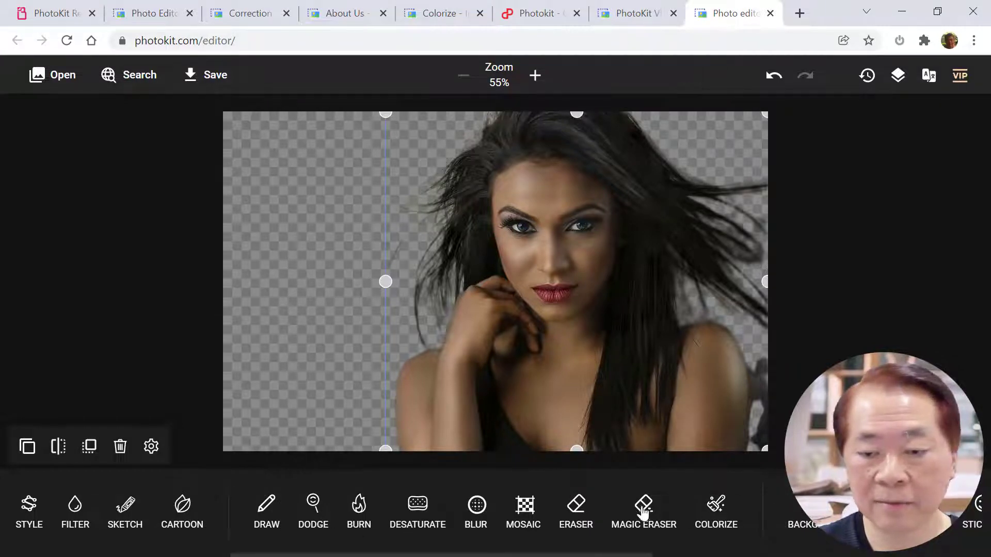
{"action": "left_click_drag", "start_coordinate": [738, 498], "coordinate": [442, 514]}
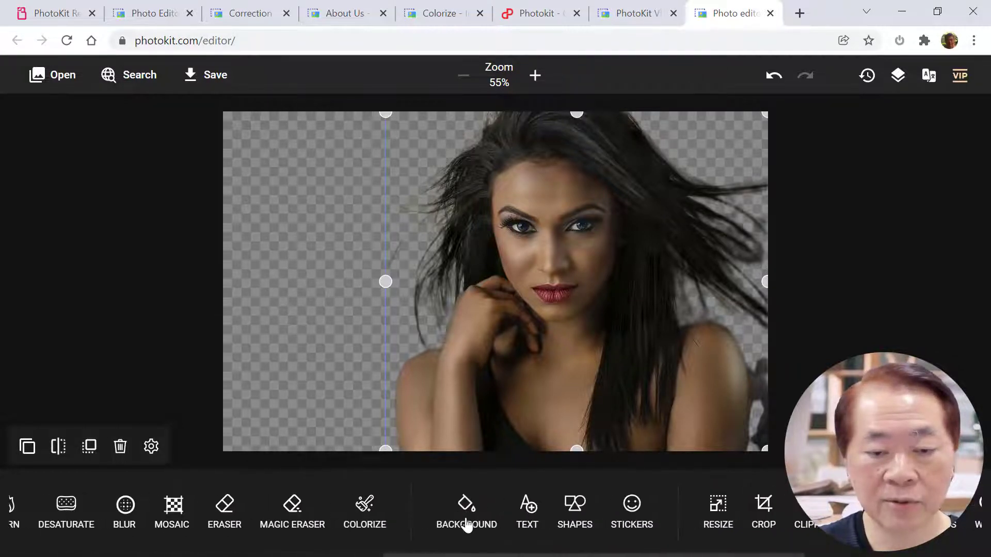
{"action": "left_click", "coordinate": [467, 522]}
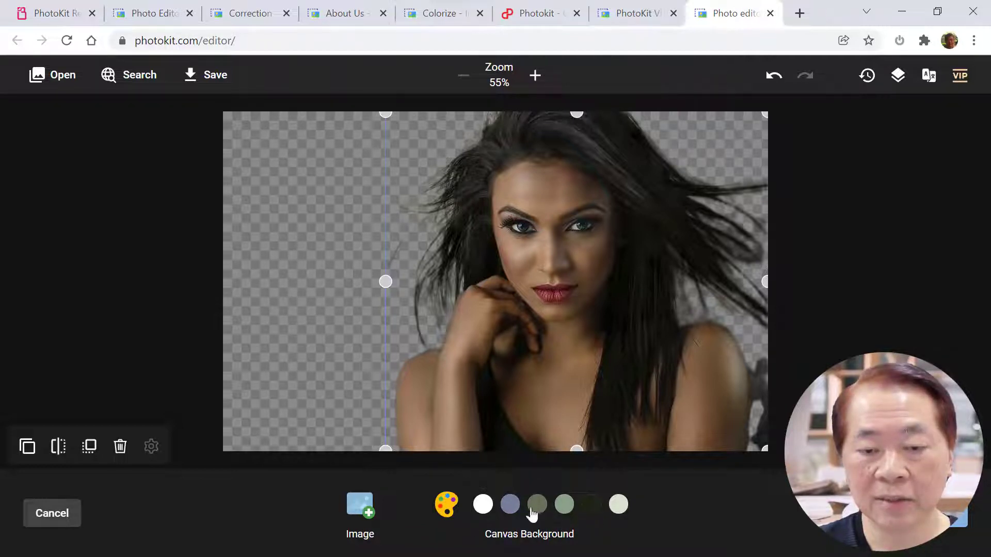
{"action": "left_click", "coordinate": [484, 506]}
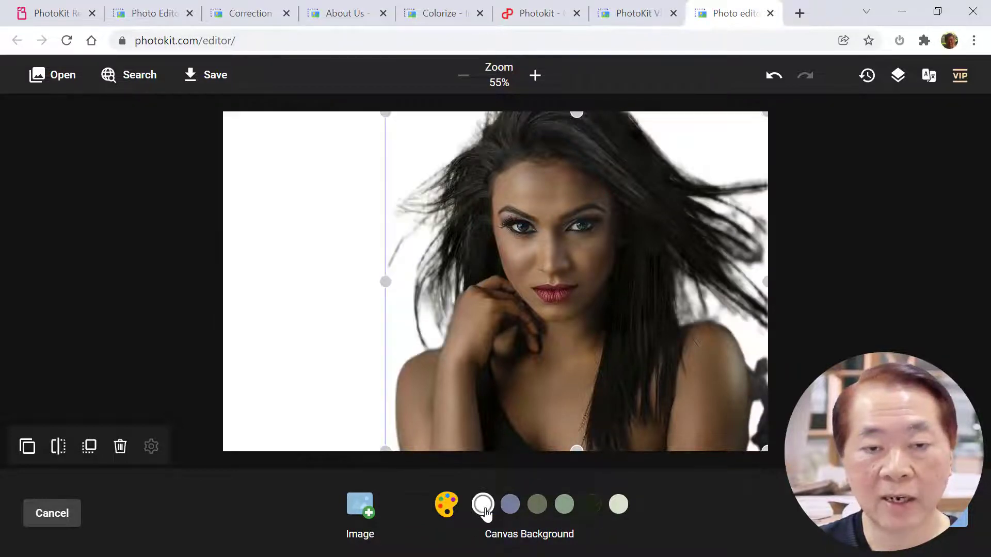
{"action": "left_click", "coordinate": [774, 76]}
{"action": "left_click", "coordinate": [511, 505]}
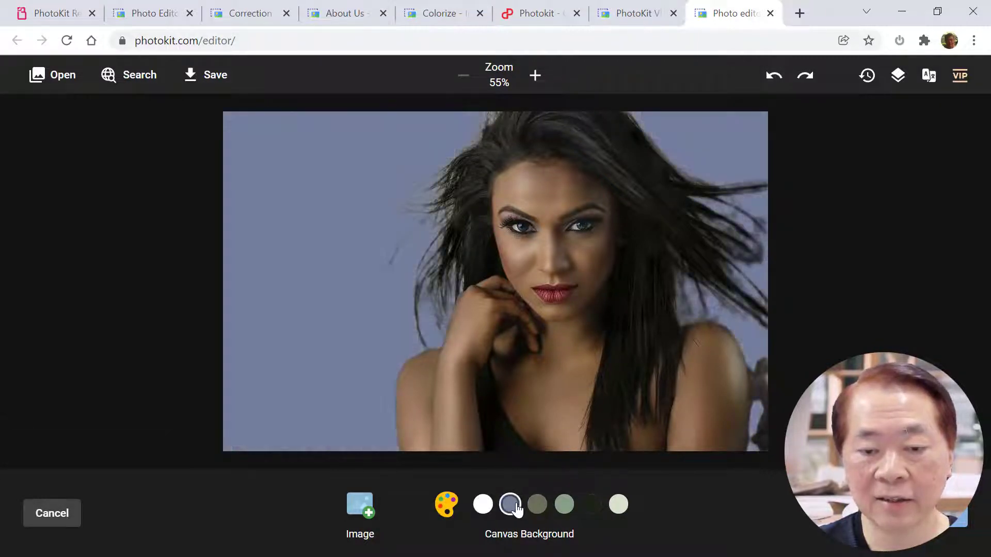
{"action": "left_click", "coordinate": [775, 77]}
Try custom red canvas background colors, RGB 248, 15, 15 and RGB 220, 16, 16.
{"action": "left_click", "coordinate": [446, 504]}
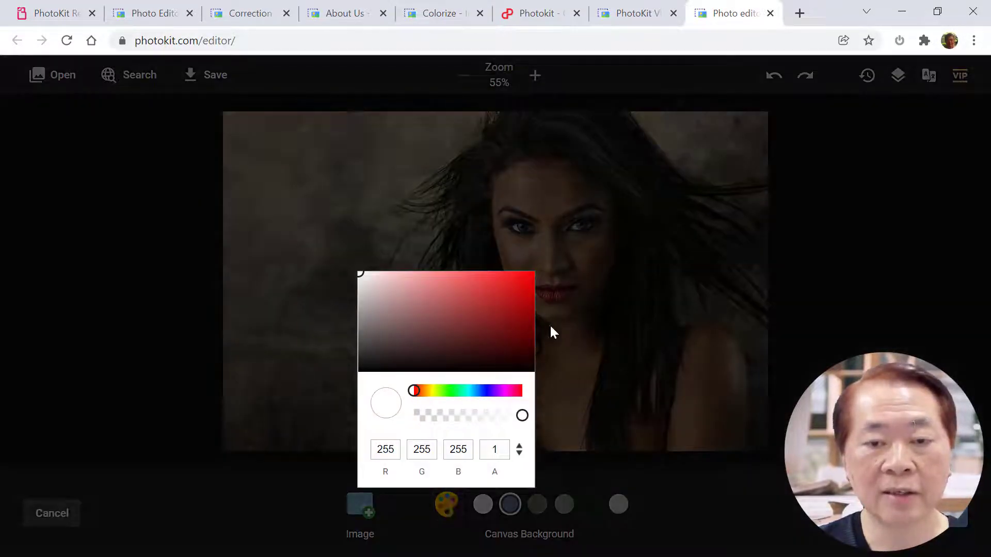
{"action": "left_click", "coordinate": [525, 275]}
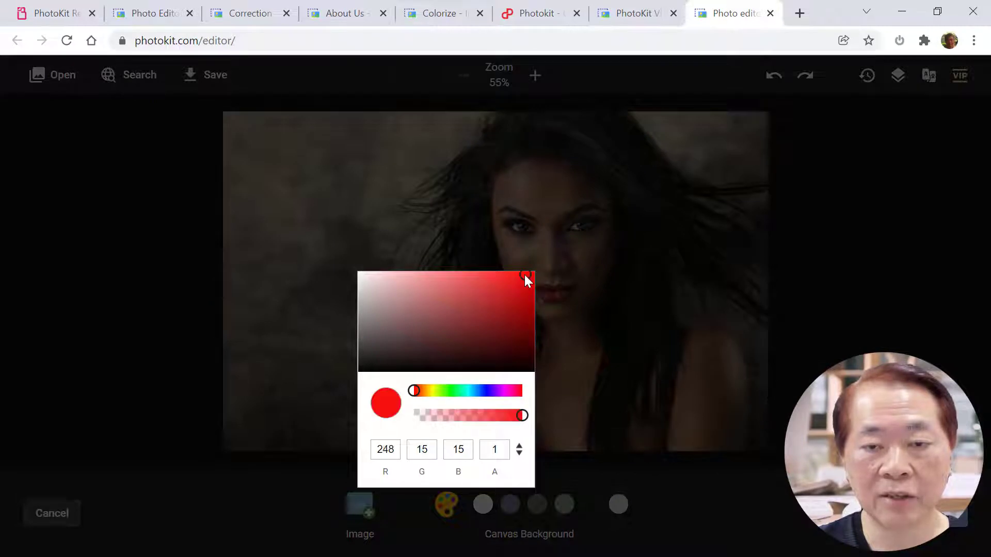
{"action": "left_click", "coordinate": [576, 424]}
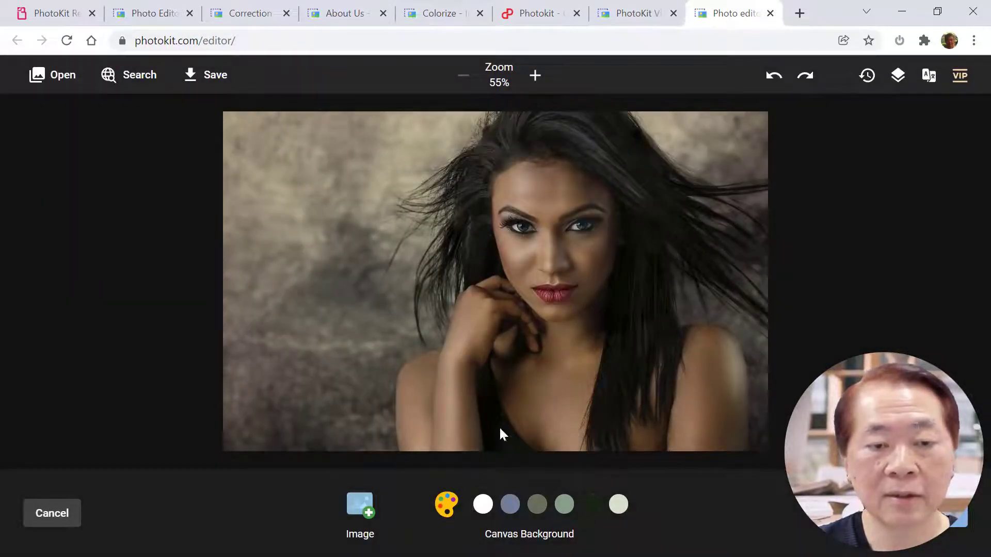
{"action": "left_click", "coordinate": [446, 505]}
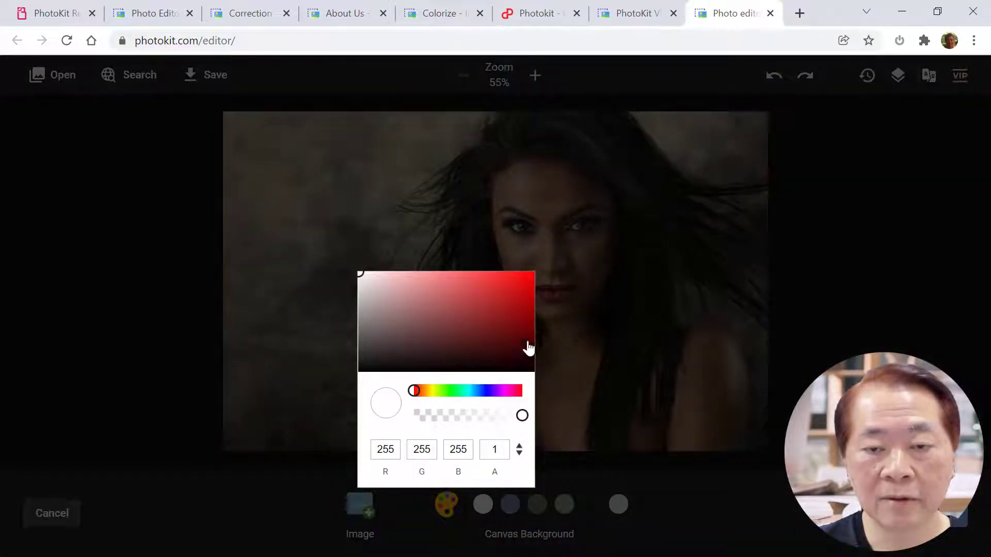
{"action": "left_click", "coordinate": [523, 286]}
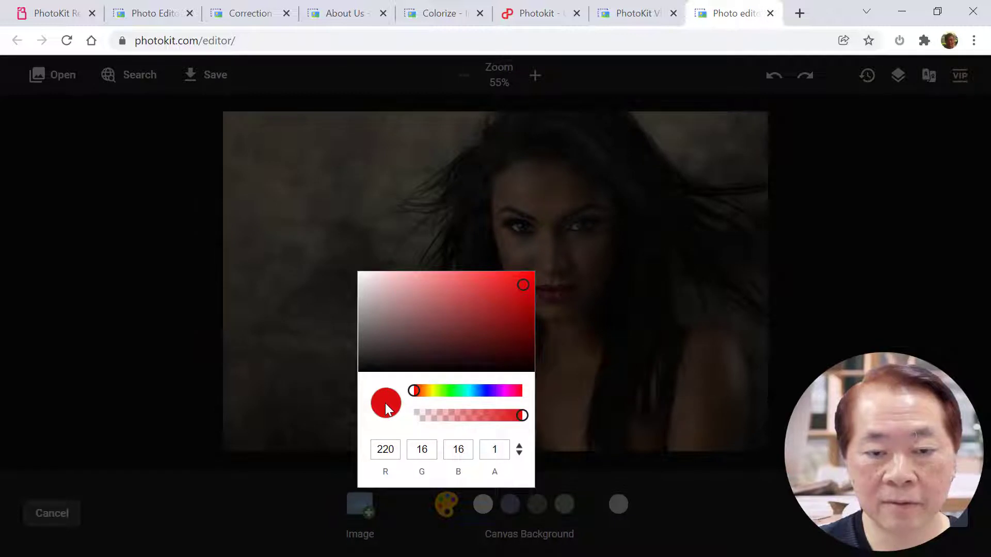
{"action": "left_click", "coordinate": [319, 387]}
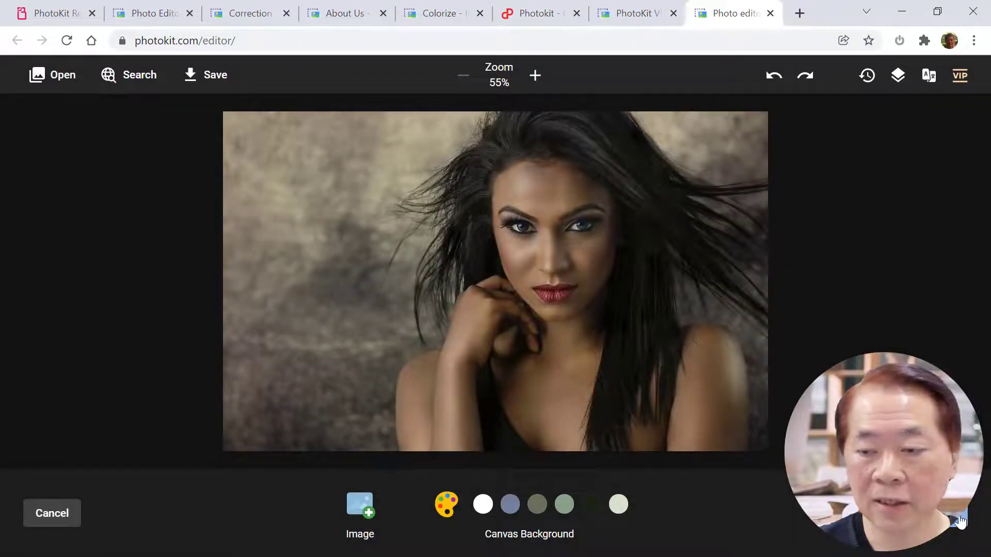
Try a custom pink canvas background color, RGB 240, 8, 91, and dismiss the color picker.
{"action": "left_click", "coordinate": [444, 506]}
{"action": "left_click", "coordinate": [516, 391]}
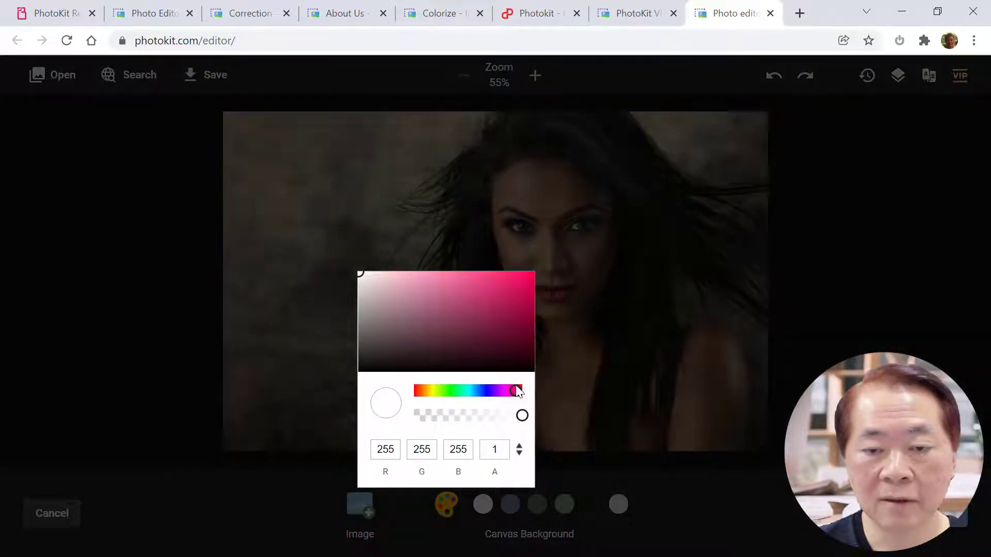
{"action": "left_click", "coordinate": [530, 278]}
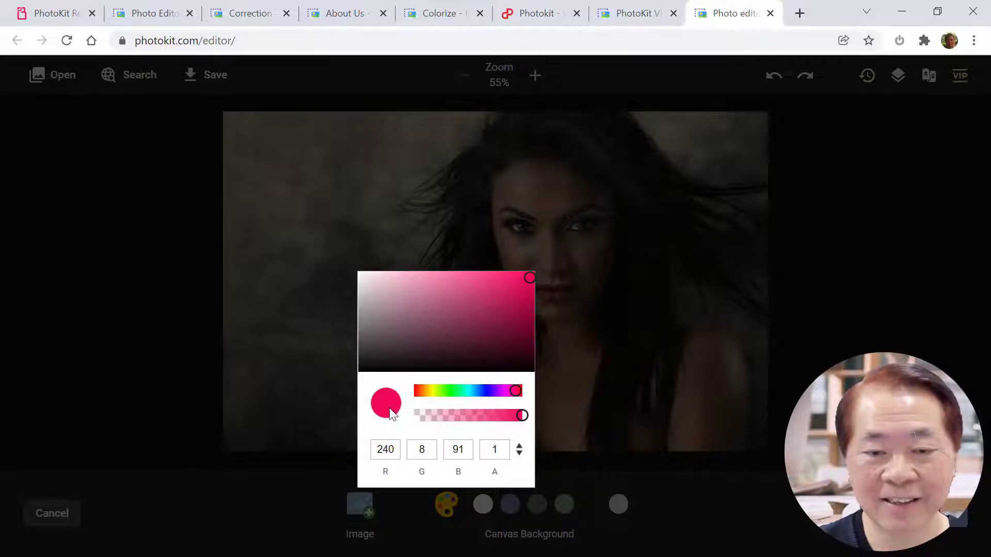
{"action": "key", "text": "Escape"}
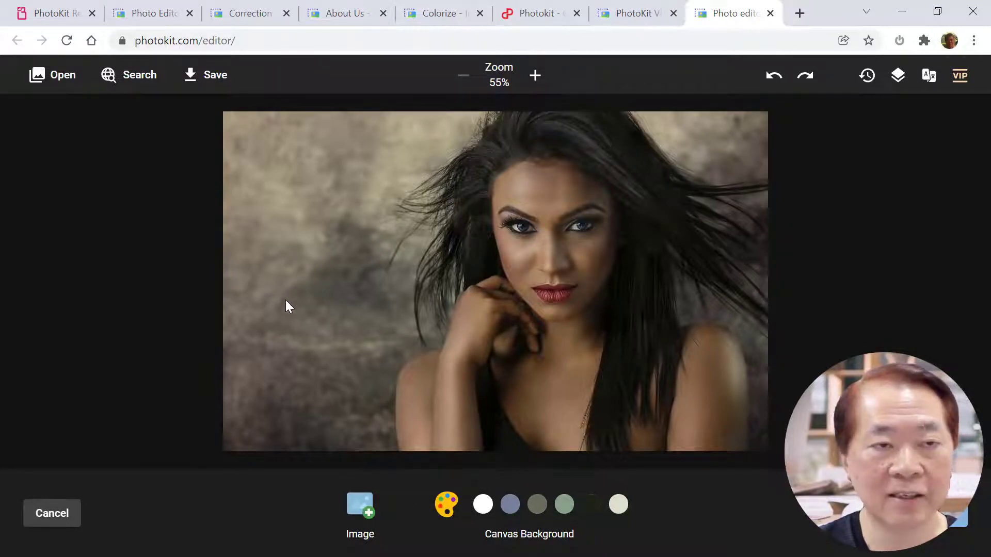
Redo the woman's cutout to bring back the transparent background, and dismiss the custom color picker without a choice.
{"action": "left_click", "coordinate": [805, 76]}
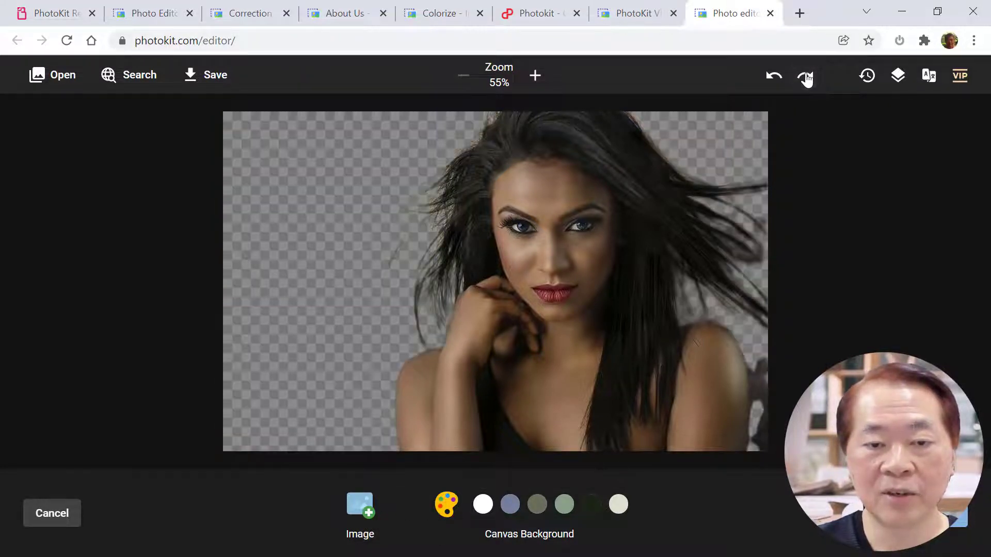
{"action": "left_click", "coordinate": [442, 507]}
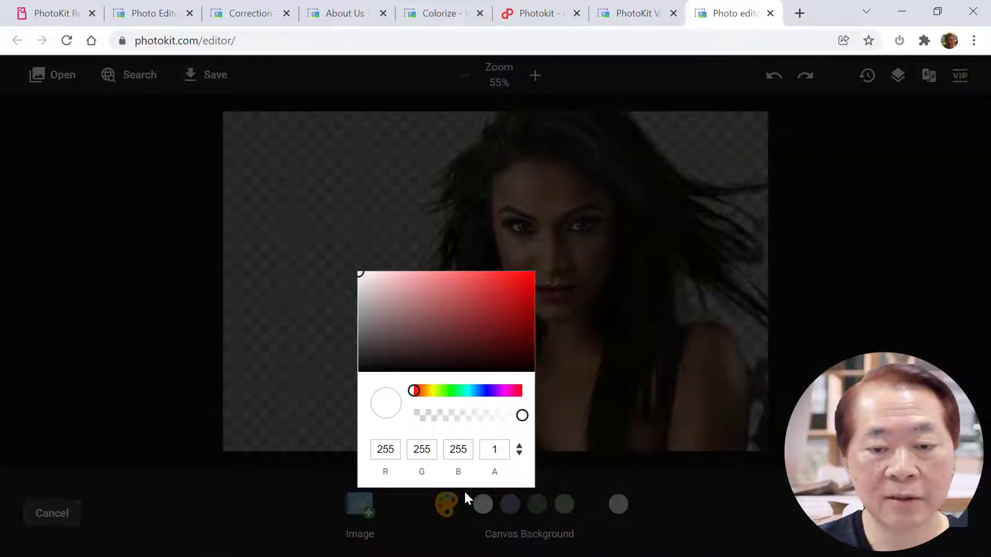
{"action": "left_click", "coordinate": [413, 540]}
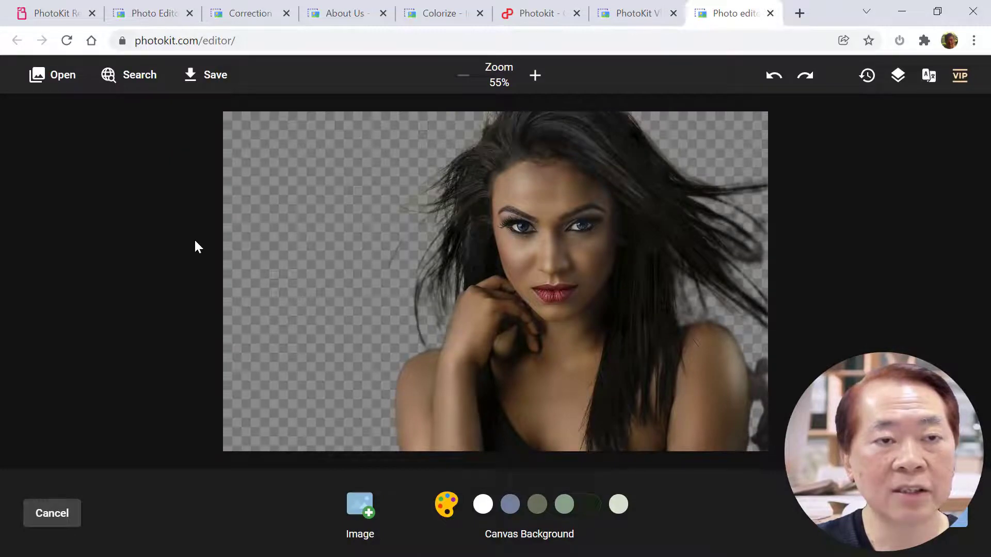
Add the dark stormy-sky landscape from the Pixabay stock images to the canvas as an object.
{"action": "left_click", "coordinate": [138, 78]}
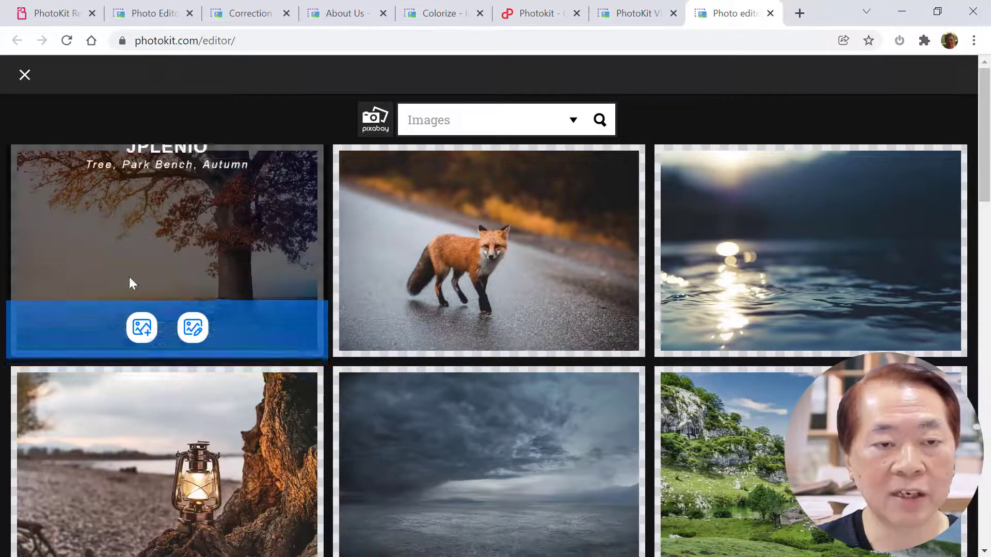
{"action": "scroll", "coordinate": [489, 398], "scroll_direction": "down", "scroll_amount": 5}
{"action": "mouse_move", "coordinate": [527, 205]}
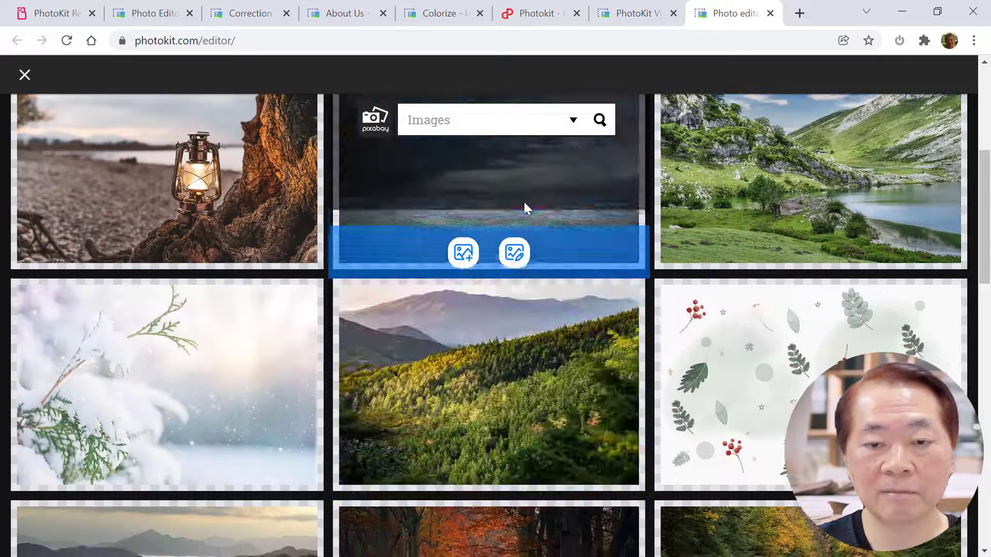
{"action": "left_click", "coordinate": [467, 239]}
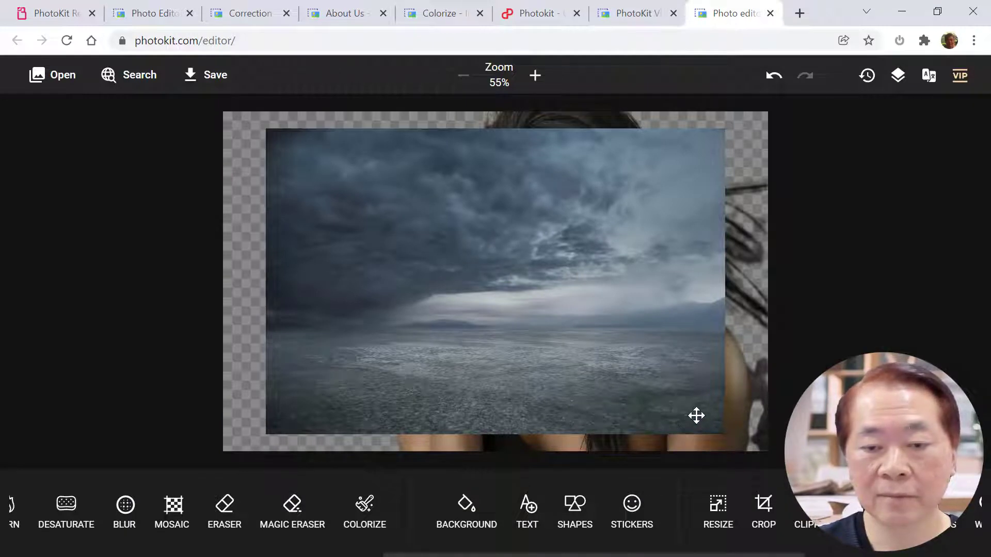
Move and enlarge the stormy-sky image to cover the whole canvas, and reorder the objects so the woman is in front.
{"action": "left_click_drag", "start_coordinate": [588, 266], "coordinate": [540, 236]}
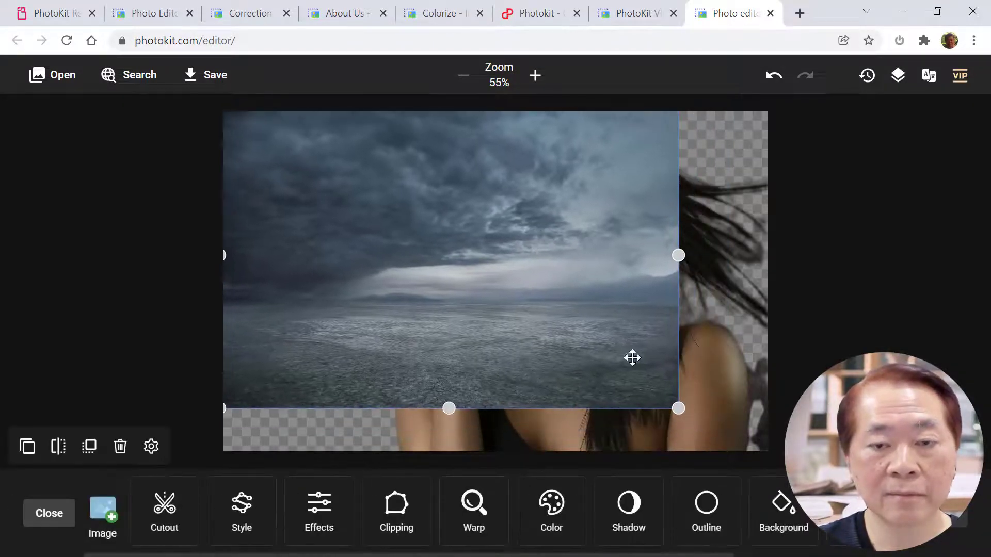
{"action": "left_click_drag", "start_coordinate": [677, 409], "coordinate": [766, 465]}
{"action": "left_click", "coordinate": [778, 465]}
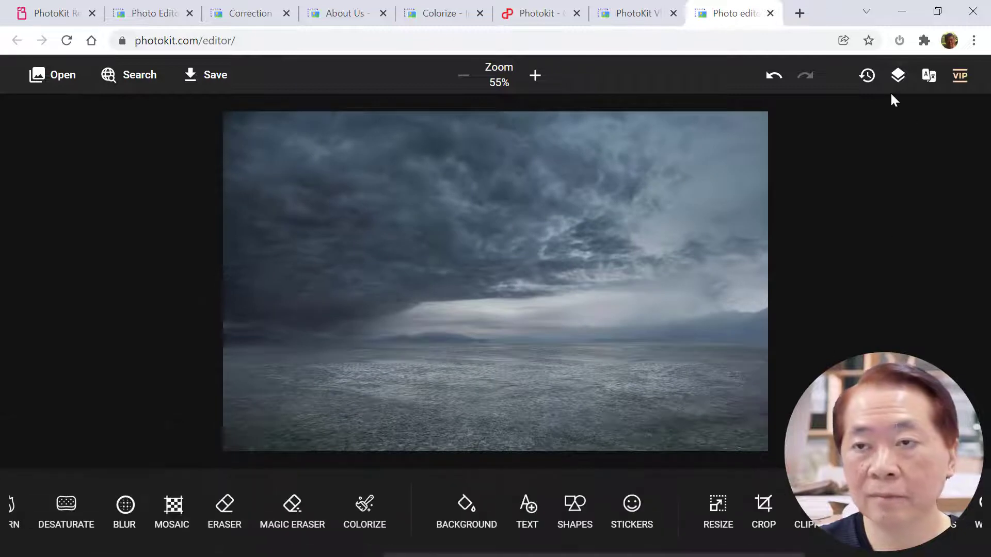
{"action": "left_click", "coordinate": [900, 76]}
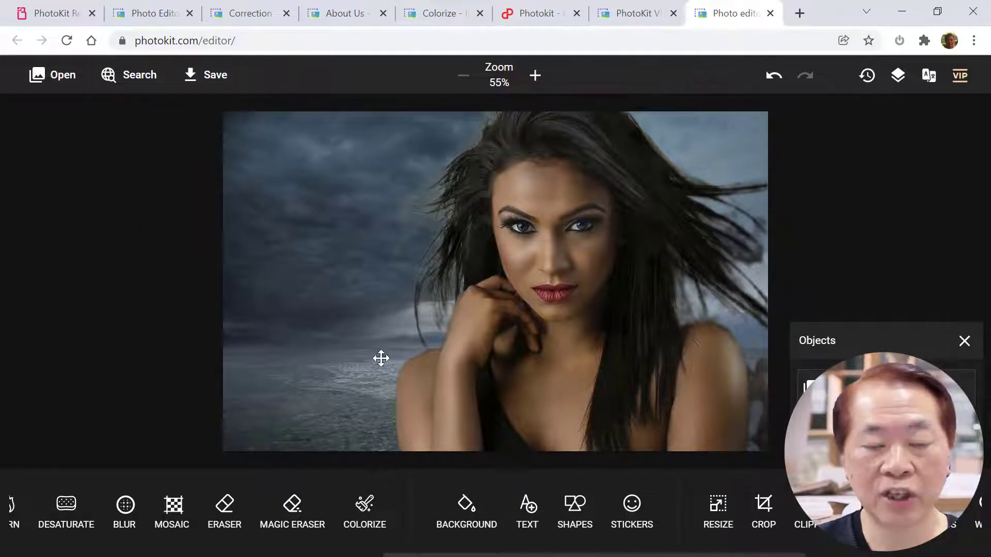
Undo the stormy-sky background and the woman's cutout, then close the objects list.
{"action": "left_click", "coordinate": [776, 77]}
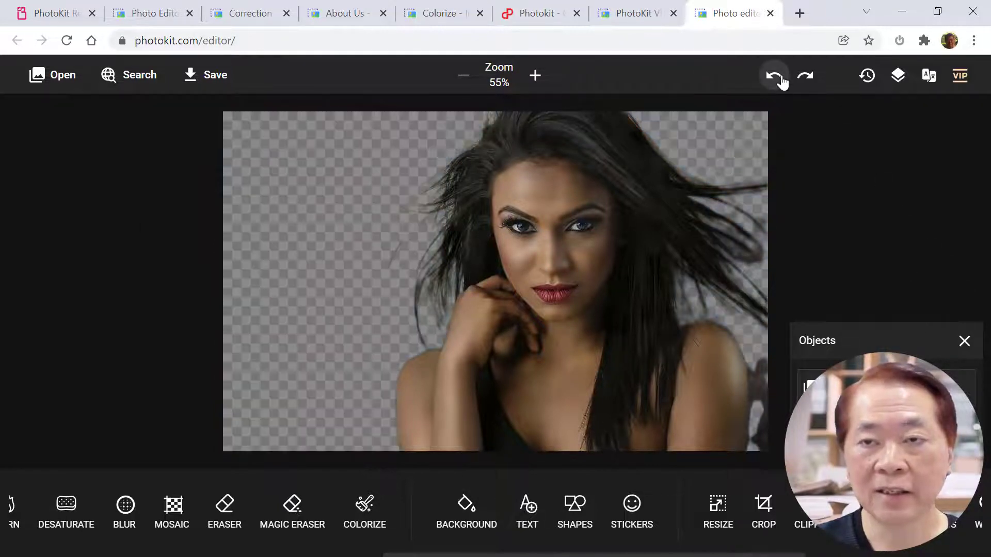
{"action": "left_click", "coordinate": [776, 77]}
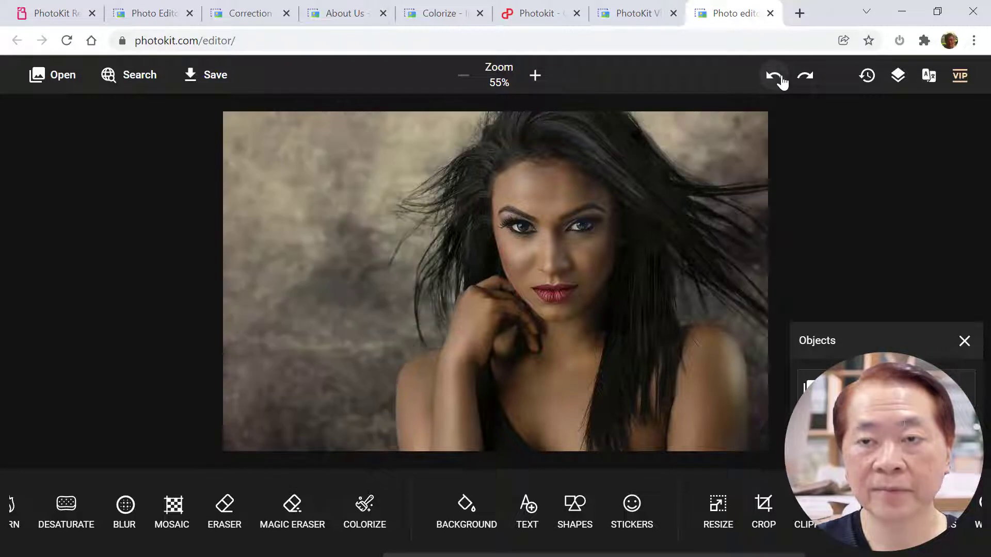
{"action": "left_click", "coordinate": [965, 341]}
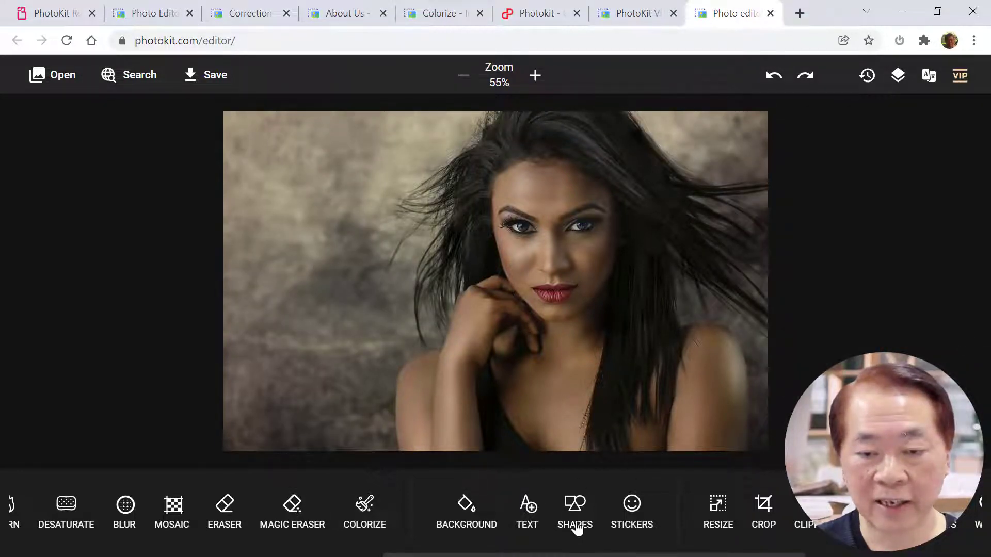
Try adding the text "fasfafasf" over the middle of the photo, and discard it.
{"action": "left_click", "coordinate": [530, 517]}
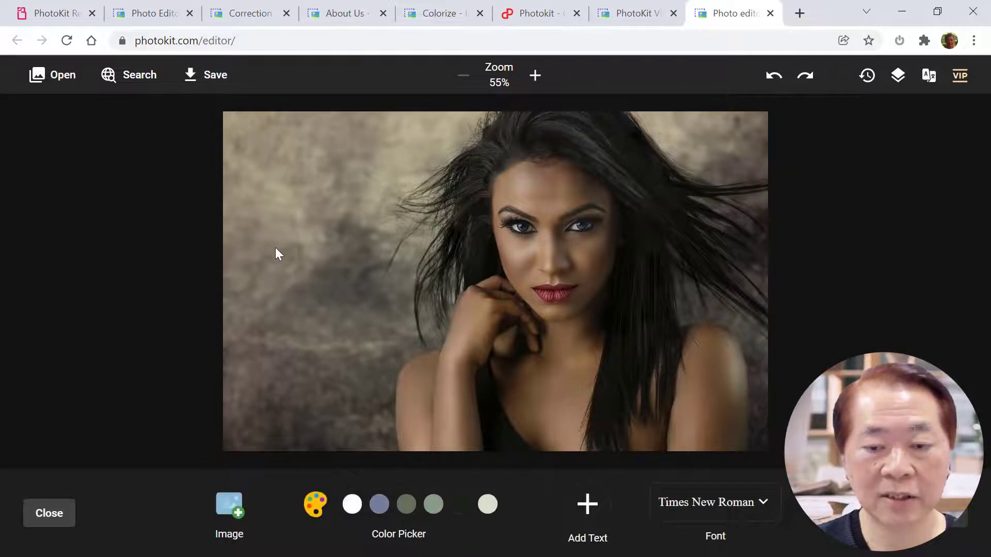
{"action": "left_click", "coordinate": [588, 504]}
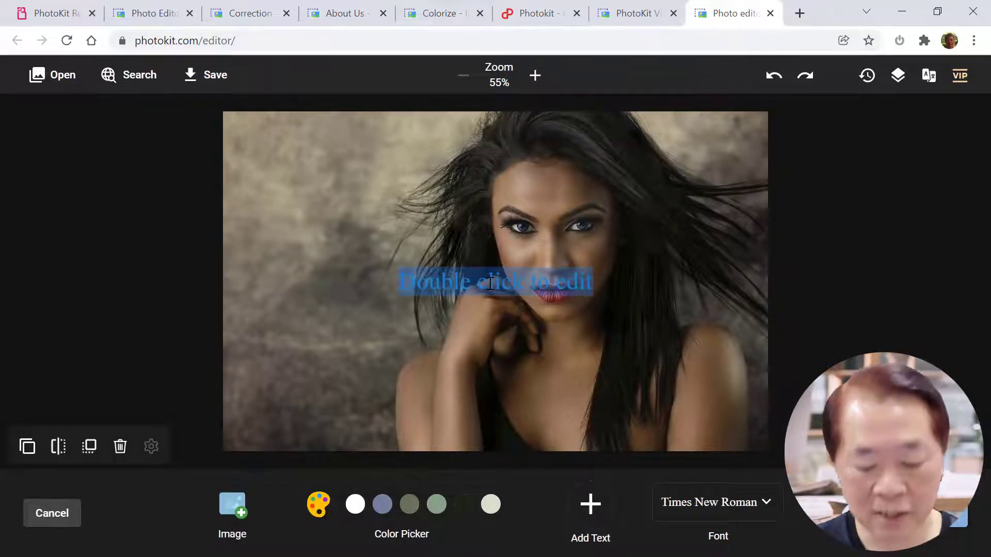
{"action": "type", "text": "fasfafasf"}
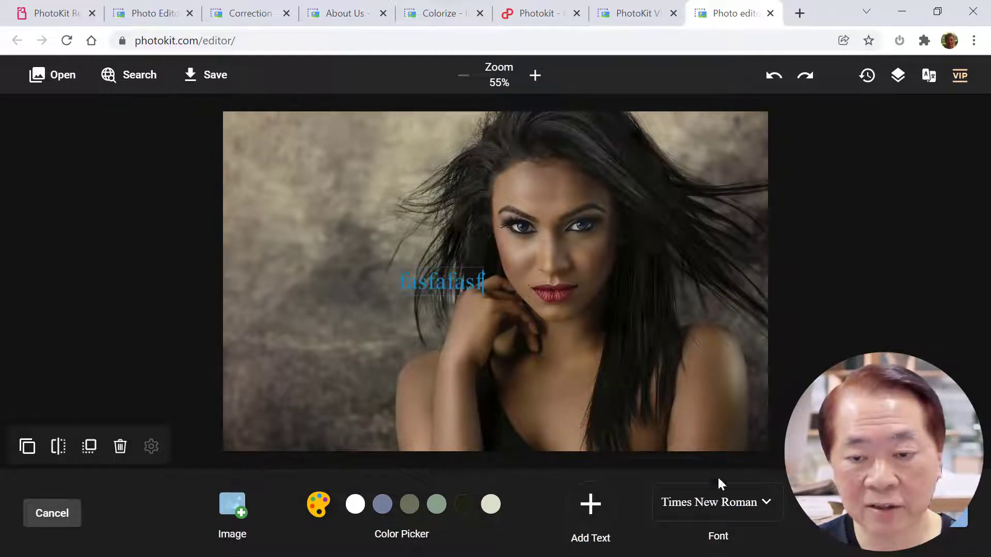
{"action": "left_click", "coordinate": [54, 514]}
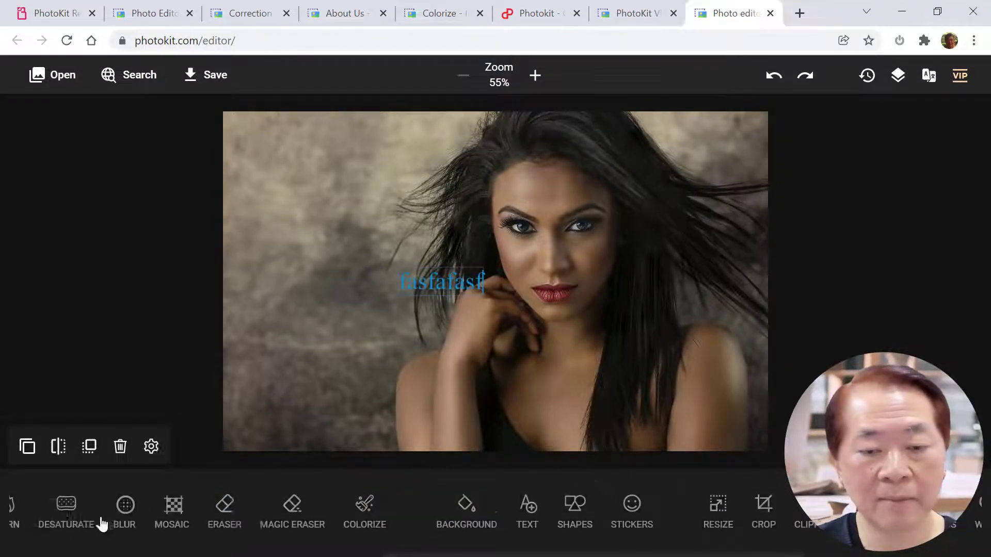
Try adding a star beside the woman and a triangle at the centre of the photo, and discard both shapes.
{"action": "left_click", "coordinate": [572, 515]}
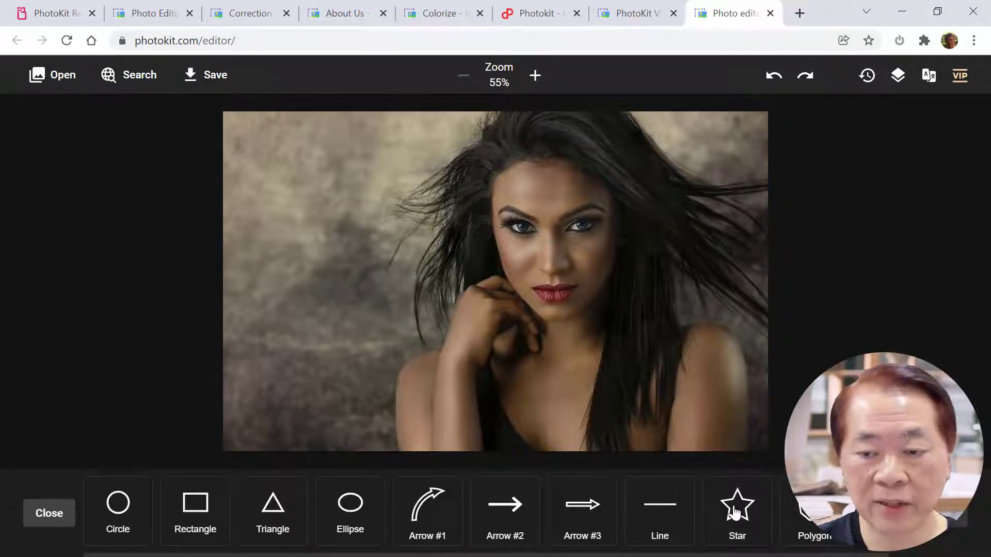
{"action": "left_click", "coordinate": [736, 512]}
{"action": "left_click_drag", "start_coordinate": [490, 299], "coordinate": [294, 232]}
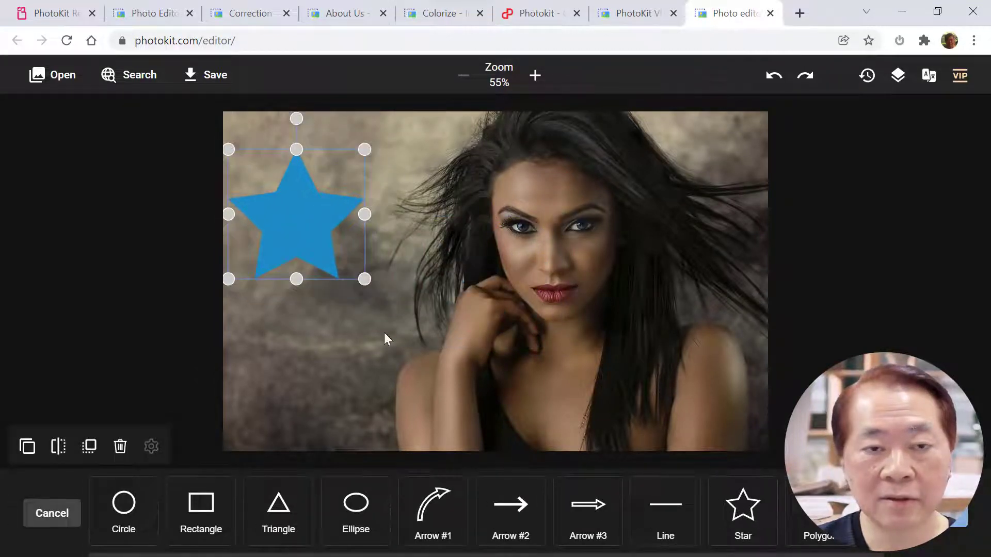
{"action": "left_click", "coordinate": [279, 513]}
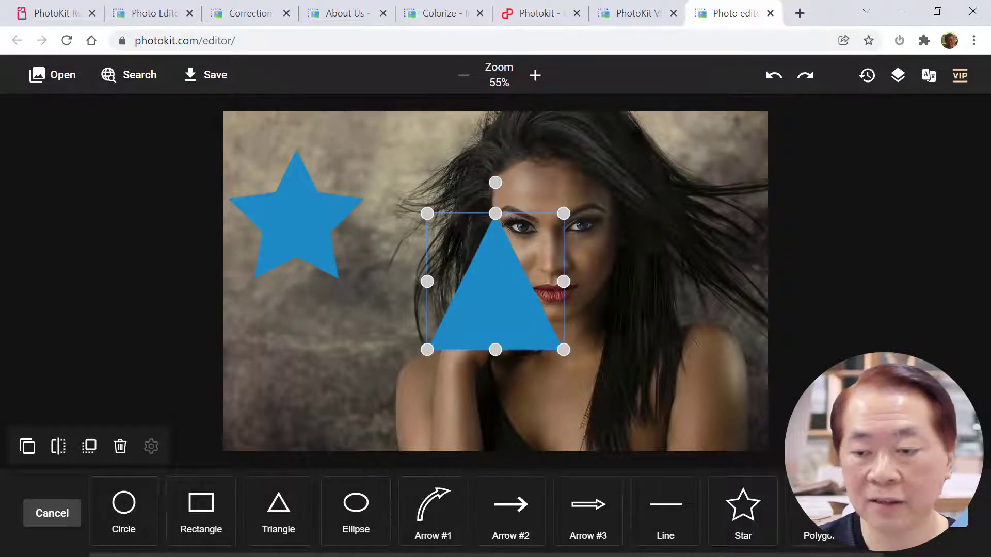
{"action": "left_click", "coordinate": [58, 515]}
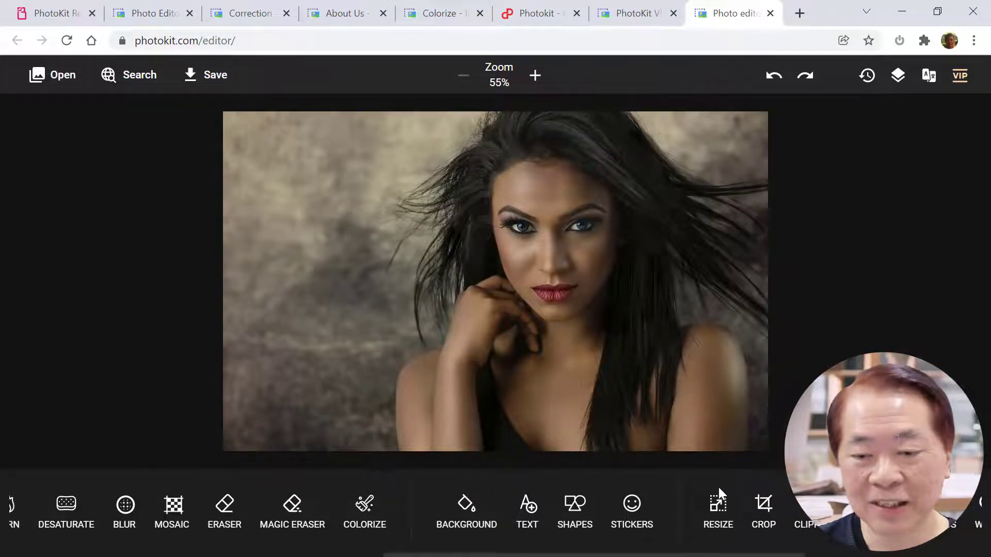
Try placing the AI smart-home sticker beside the woman, discard it, and leave the Stickers tool.
{"action": "left_click", "coordinate": [633, 516]}
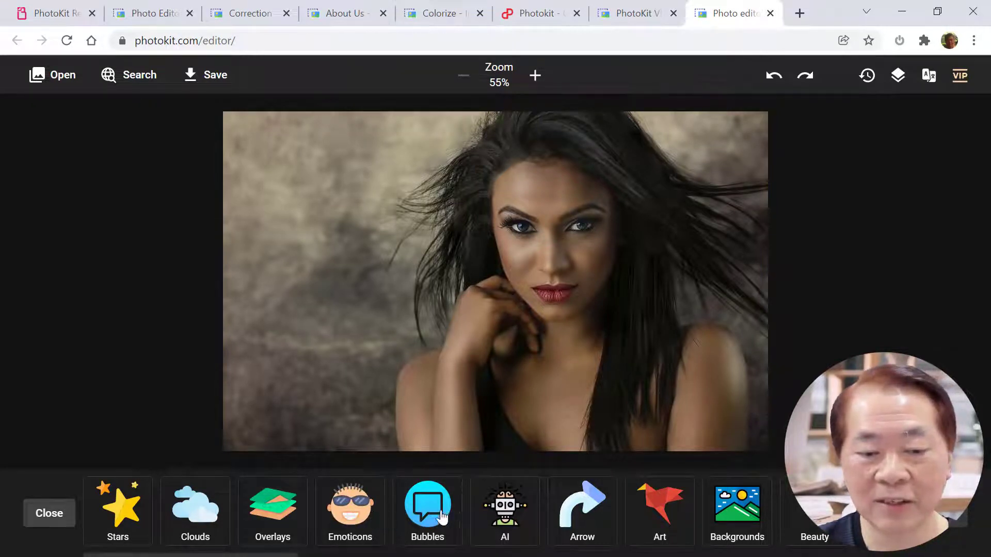
{"action": "left_click", "coordinate": [505, 518]}
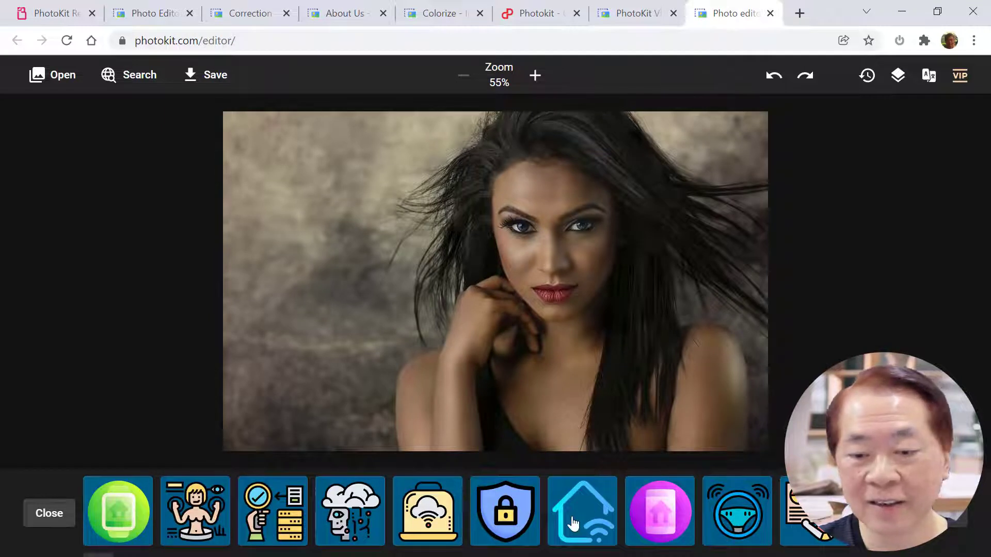
{"action": "left_click", "coordinate": [573, 524]}
{"action": "left_click_drag", "start_coordinate": [467, 298], "coordinate": [313, 258]}
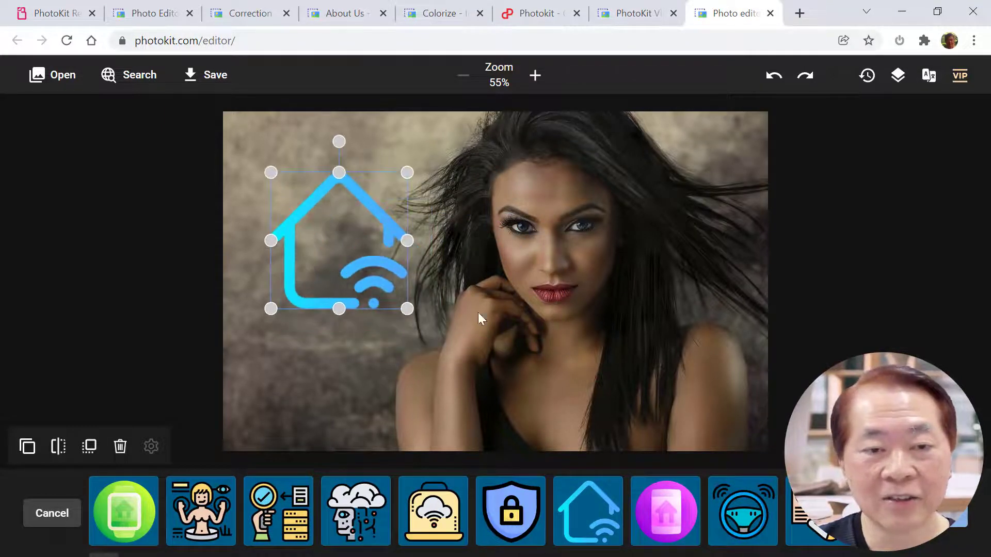
{"action": "left_click", "coordinate": [54, 520]}
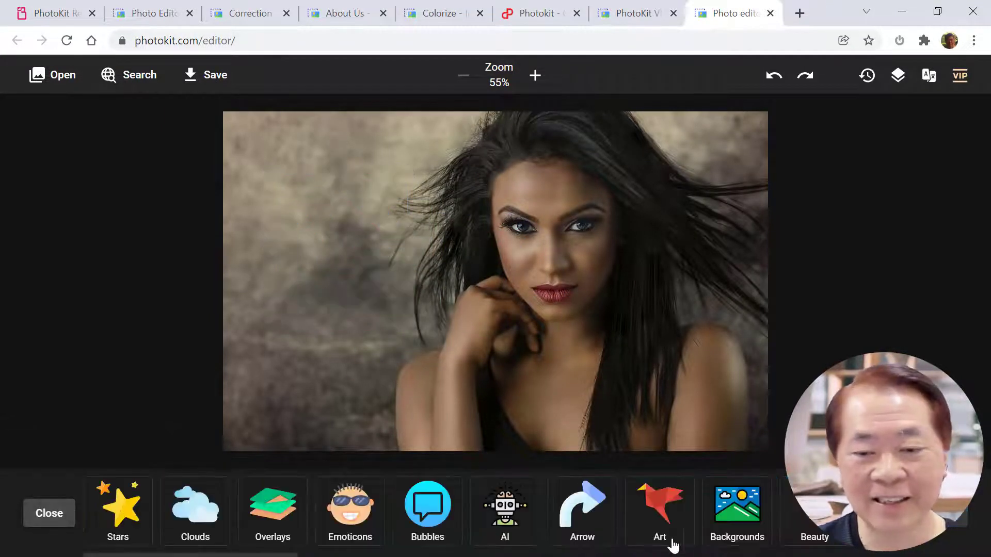
{"action": "left_click", "coordinate": [55, 515]}
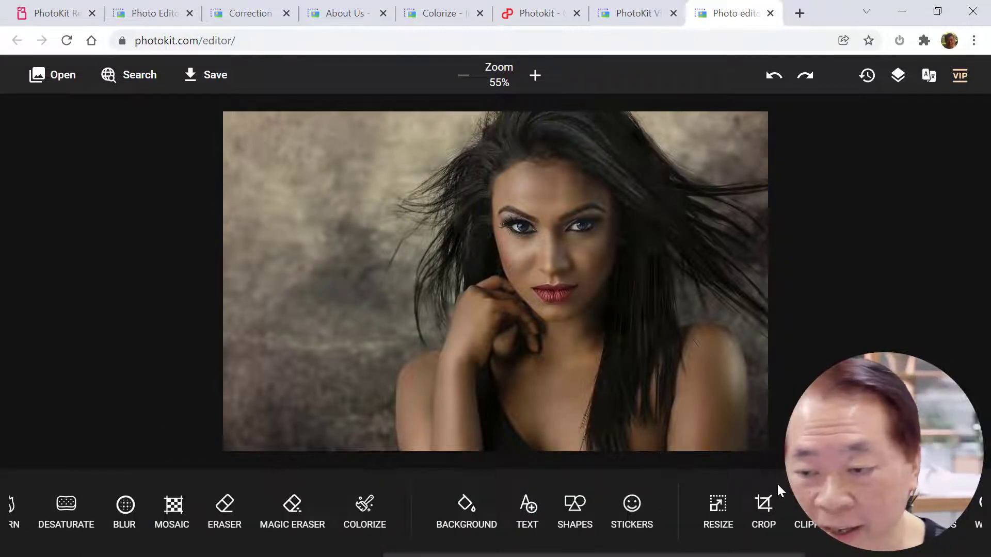
Resize the photo to a width of 500 with the aspect ratio maintained, and undo the resize.
{"action": "left_click_drag", "start_coordinate": [777, 482], "coordinate": [498, 481]}
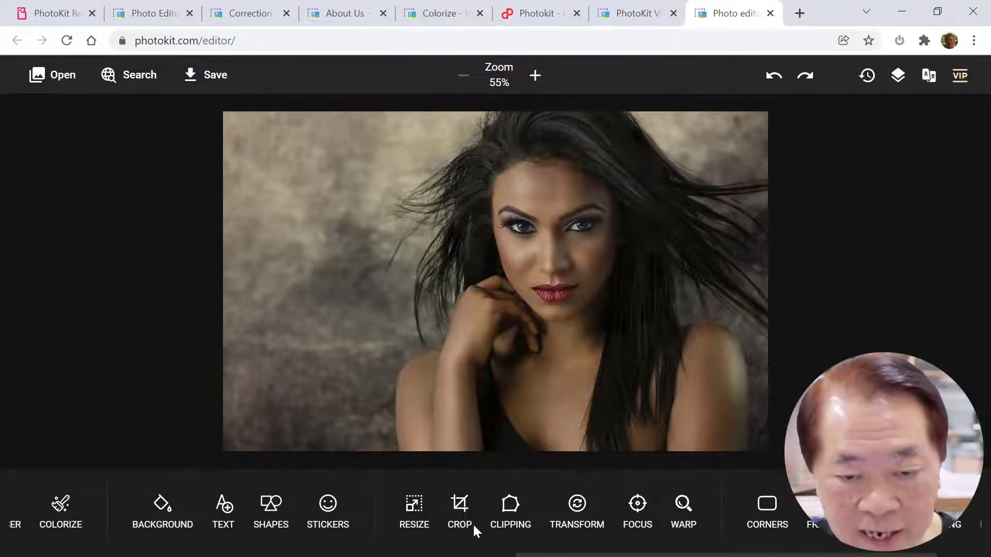
{"action": "left_click", "coordinate": [413, 516]}
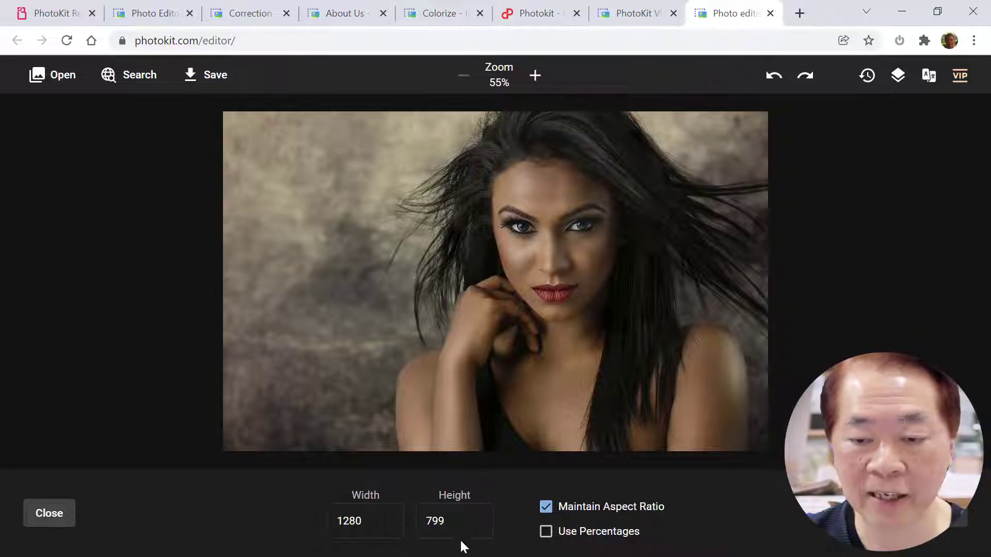
{"action": "left_click", "coordinate": [368, 522]}
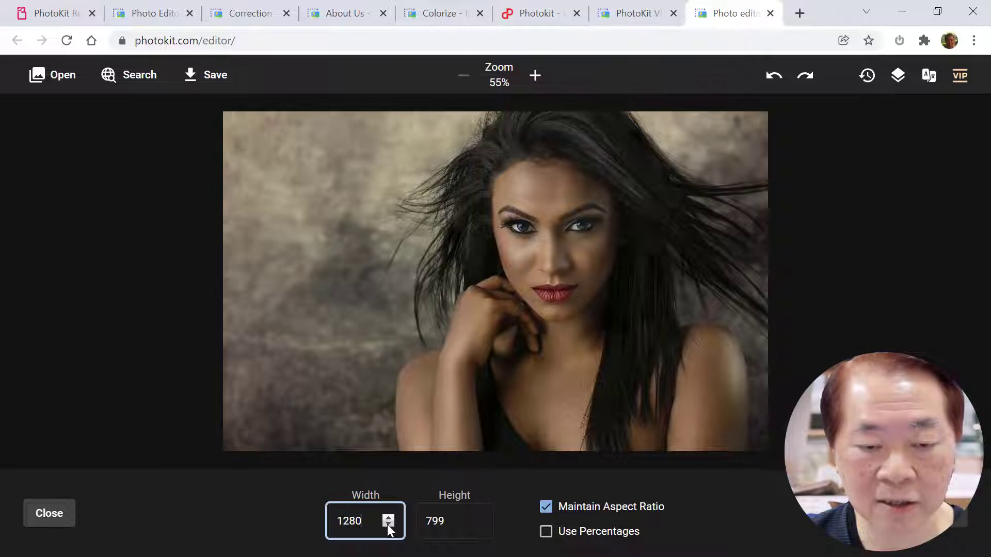
{"action": "scroll", "coordinate": [388, 522], "scroll_direction": "down", "scroll_amount": 20}
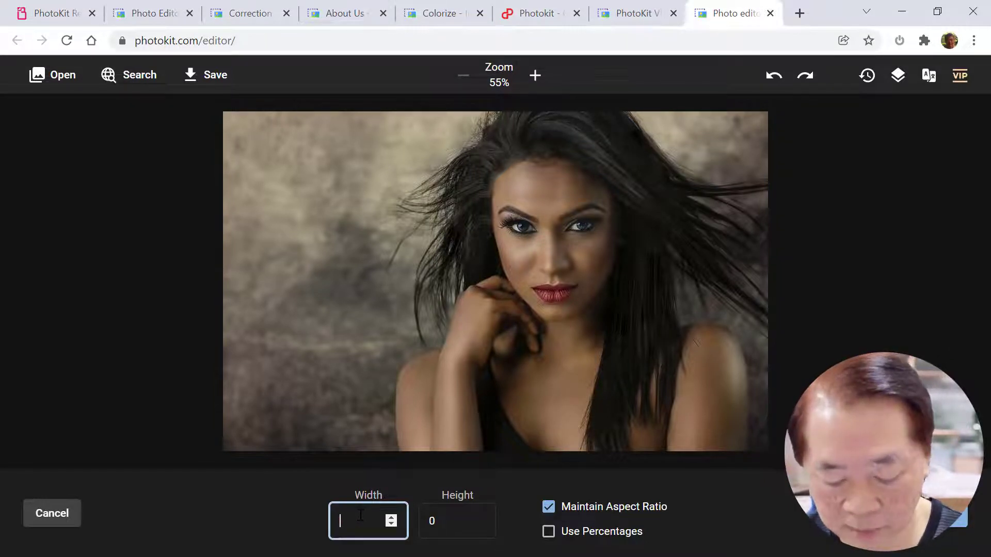
{"action": "type", "text": "00"}
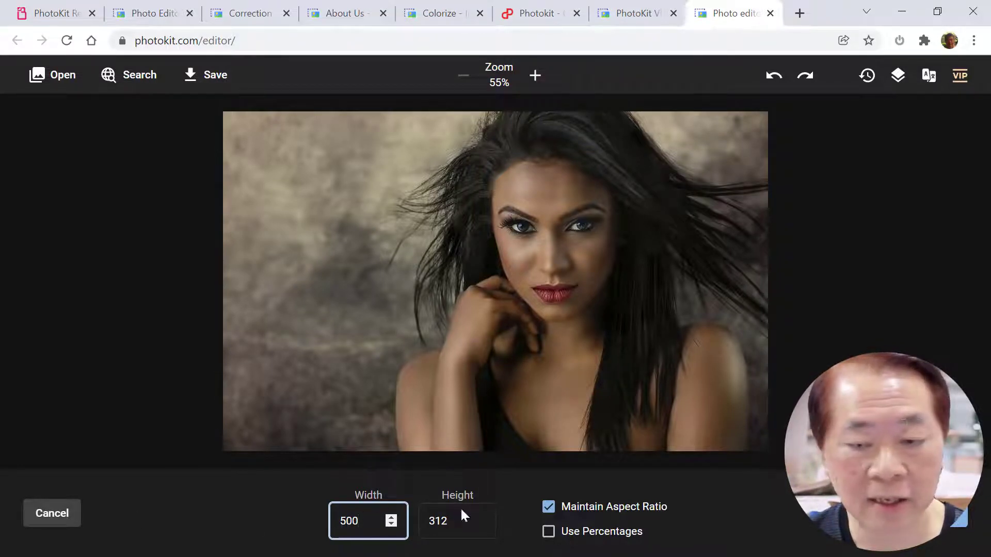
{"action": "left_click", "coordinate": [961, 518]}
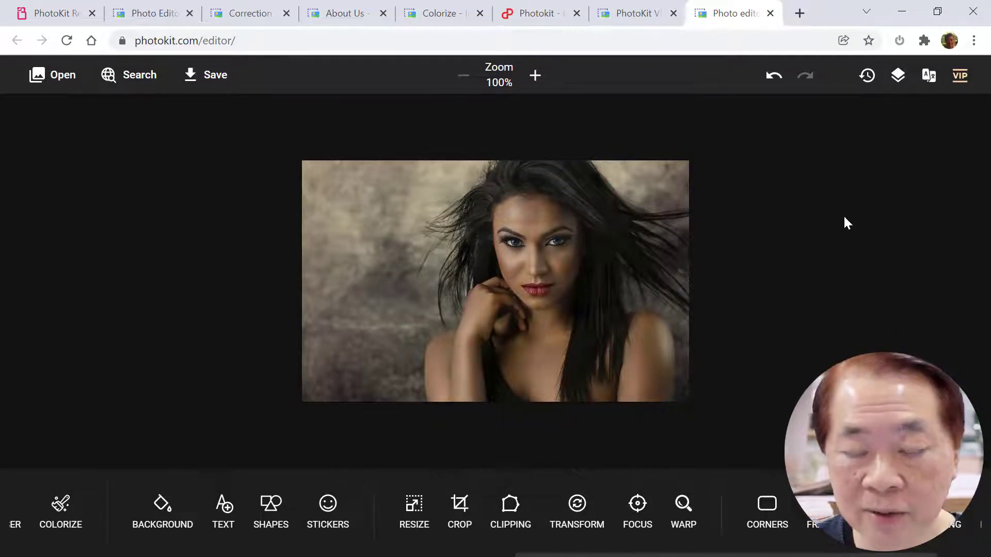
{"action": "left_click", "coordinate": [774, 77]}
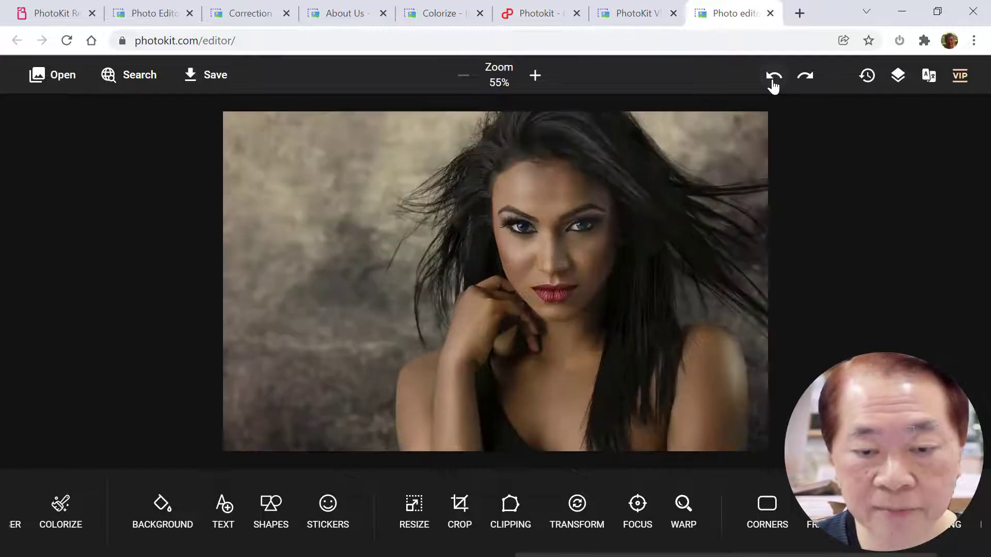
Start cropping the photo and adjust the crop frame's edges to about 813 by 851 around the woman.
{"action": "left_click", "coordinate": [459, 509]}
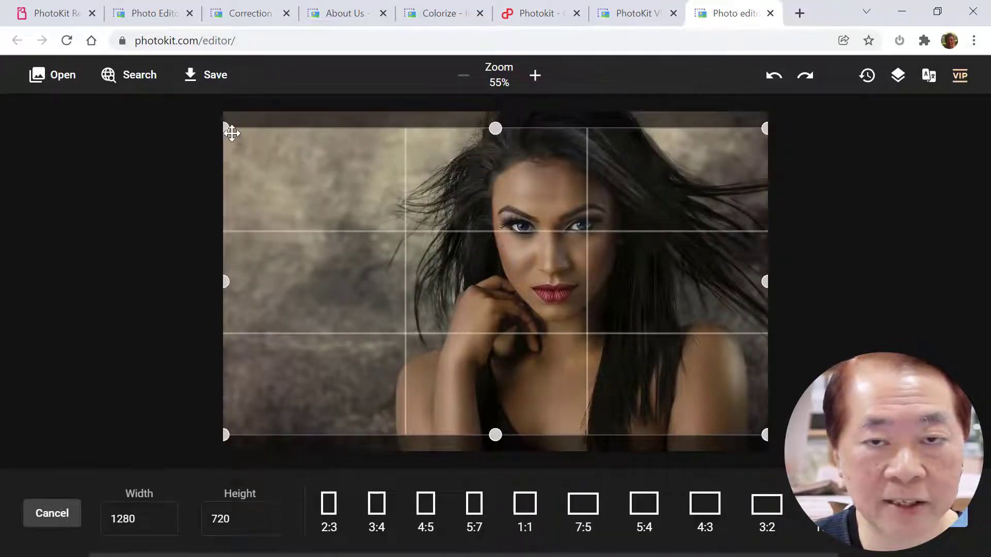
{"action": "left_click_drag", "start_coordinate": [500, 129], "coordinate": [500, 112]}
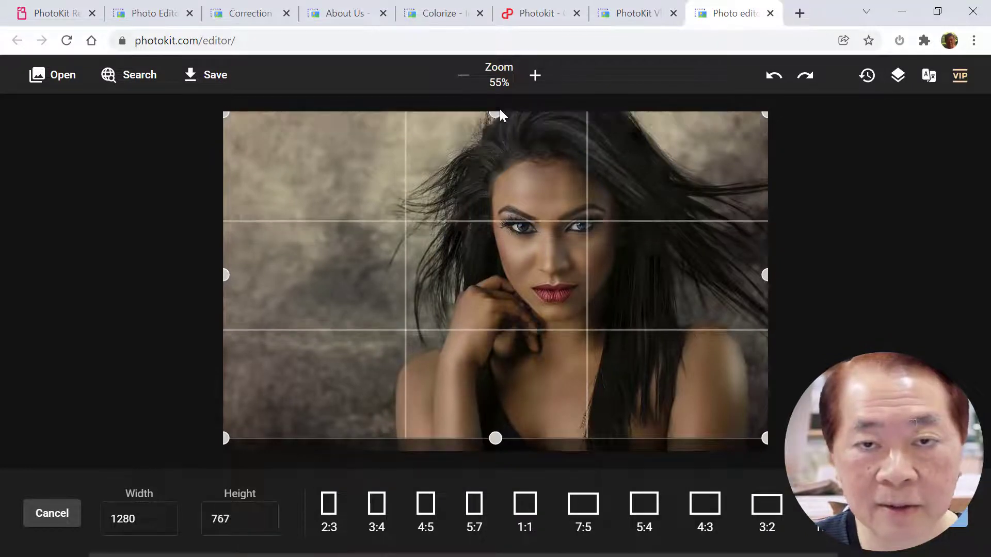
{"action": "left_click_drag", "start_coordinate": [222, 277], "coordinate": [350, 274]}
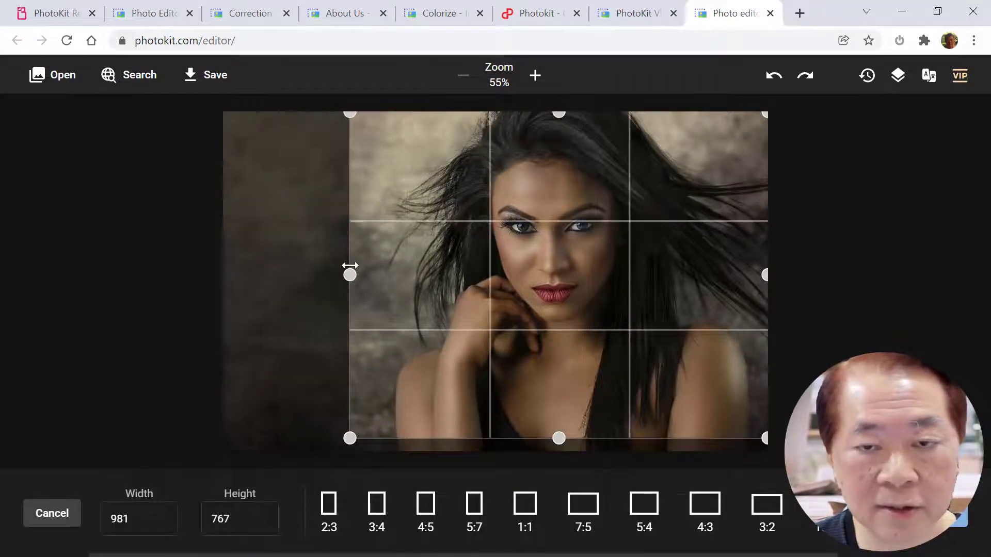
{"action": "left_click_drag", "start_coordinate": [765, 275], "coordinate": [696, 275]}
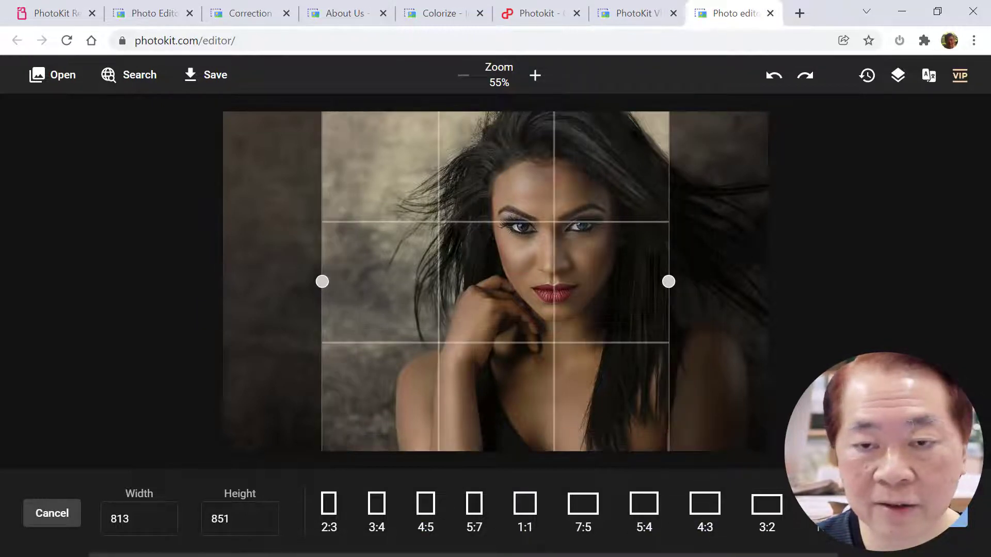
Try the 3:4 crop preset with the frame shifted over the woman's face, and discard the crop.
{"action": "left_click", "coordinate": [377, 508]}
{"action": "left_click_drag", "start_coordinate": [528, 323], "coordinate": [591, 324]}
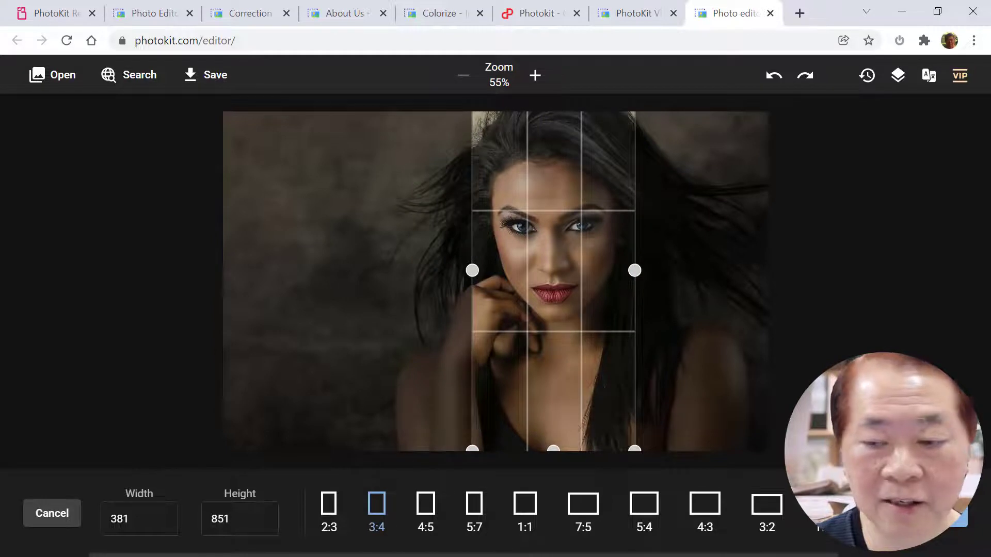
{"action": "left_click", "coordinate": [53, 514]}
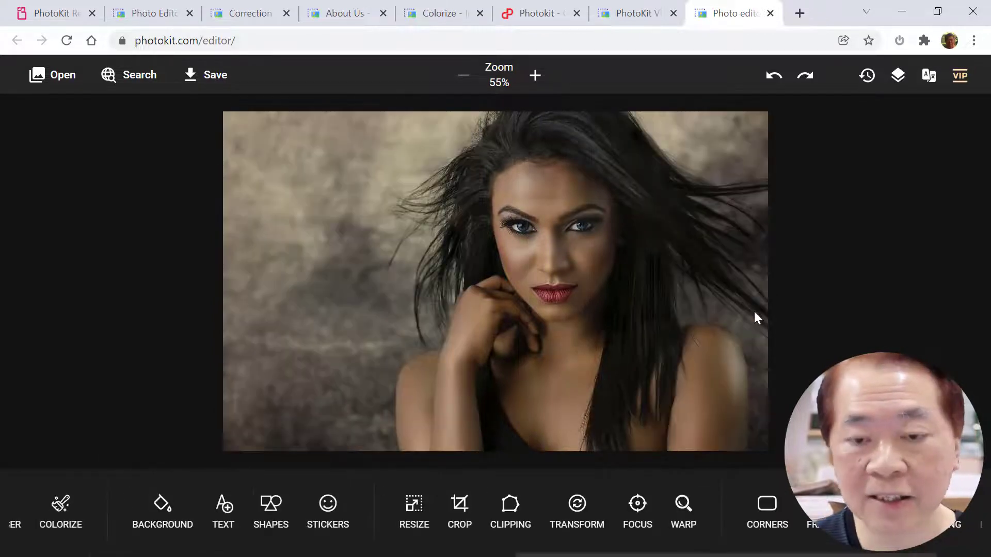
{"action": "left_click", "coordinate": [776, 79]}
{"action": "left_click", "coordinate": [807, 78]}
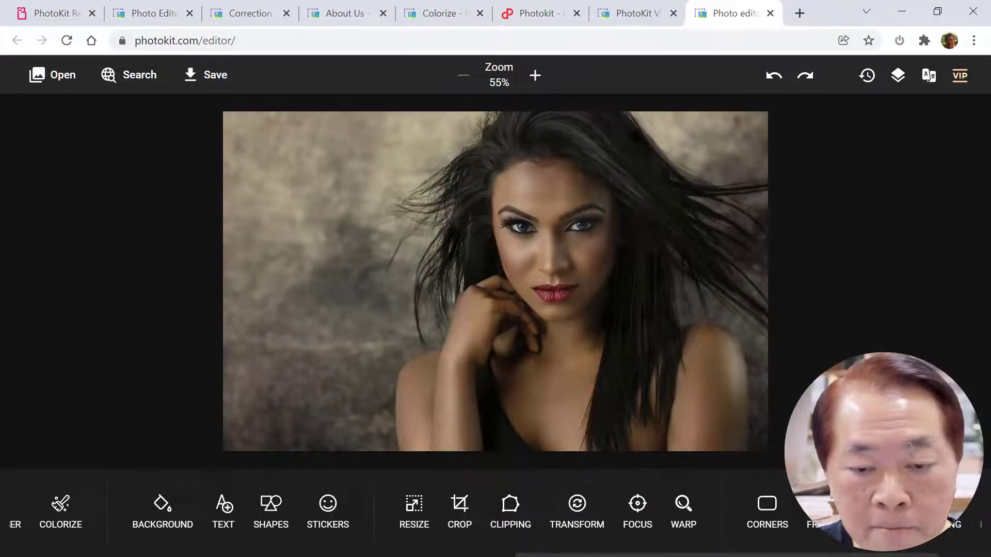
Try the decagon, rhombus and heptagon clipping shapes on the photo, and discard the clipping.
{"action": "left_click", "coordinate": [513, 512]}
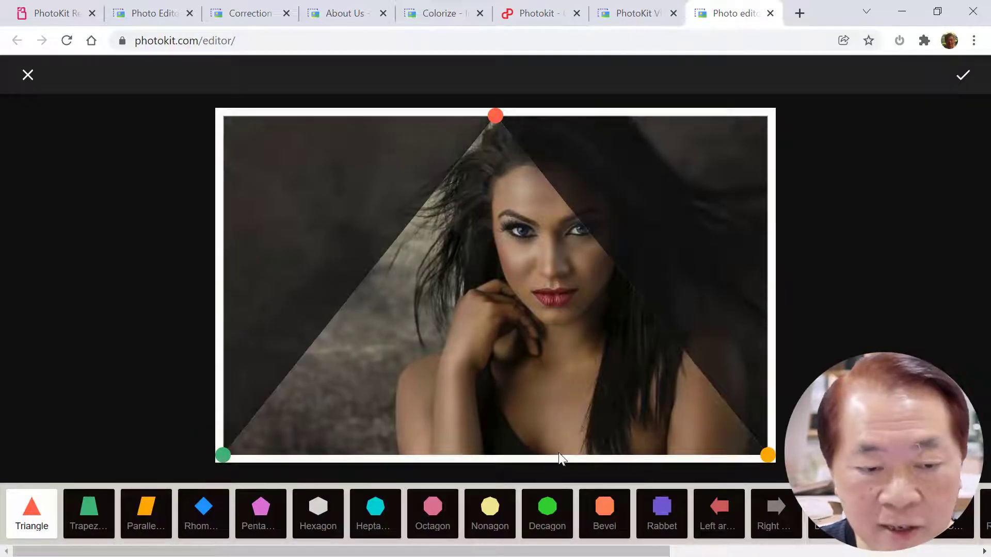
{"action": "left_click", "coordinate": [551, 519]}
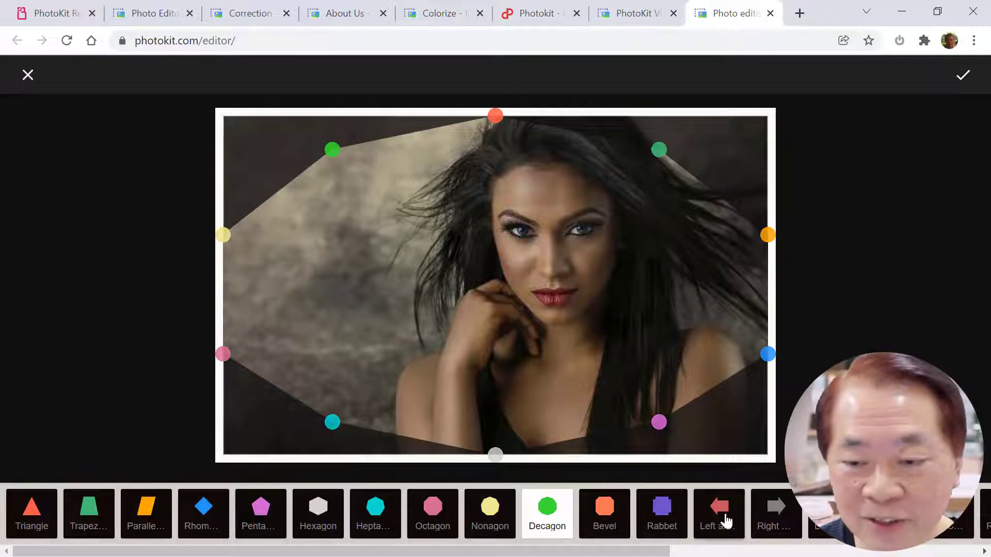
{"action": "left_click", "coordinate": [203, 522]}
{"action": "left_click", "coordinate": [376, 524]}
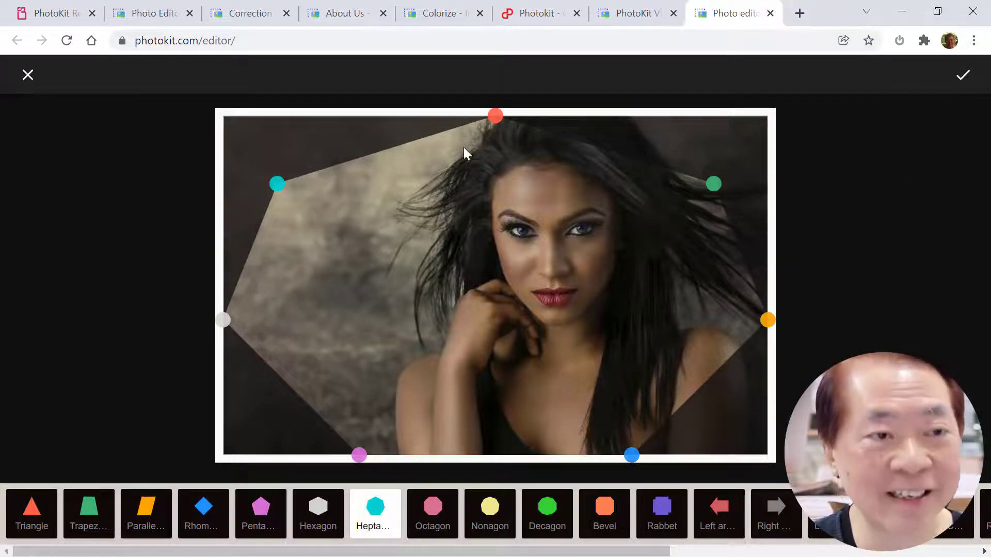
{"action": "left_click", "coordinate": [28, 77]}
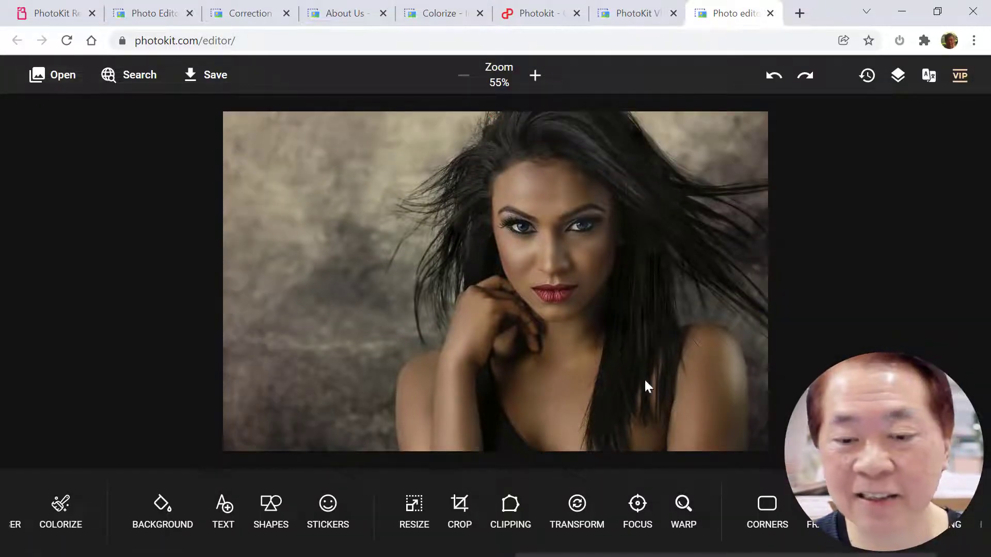
Flip the photo vertically and horizontally with the Transform tool, and flip it back to its original orientation.
{"action": "left_click", "coordinate": [577, 509]}
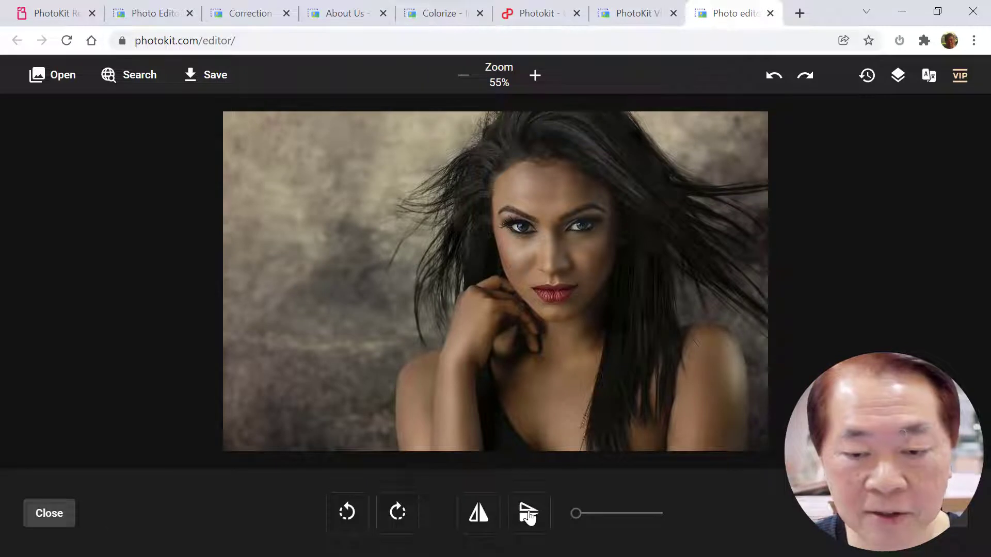
{"action": "left_click", "coordinate": [528, 513]}
{"action": "left_click", "coordinate": [480, 519]}
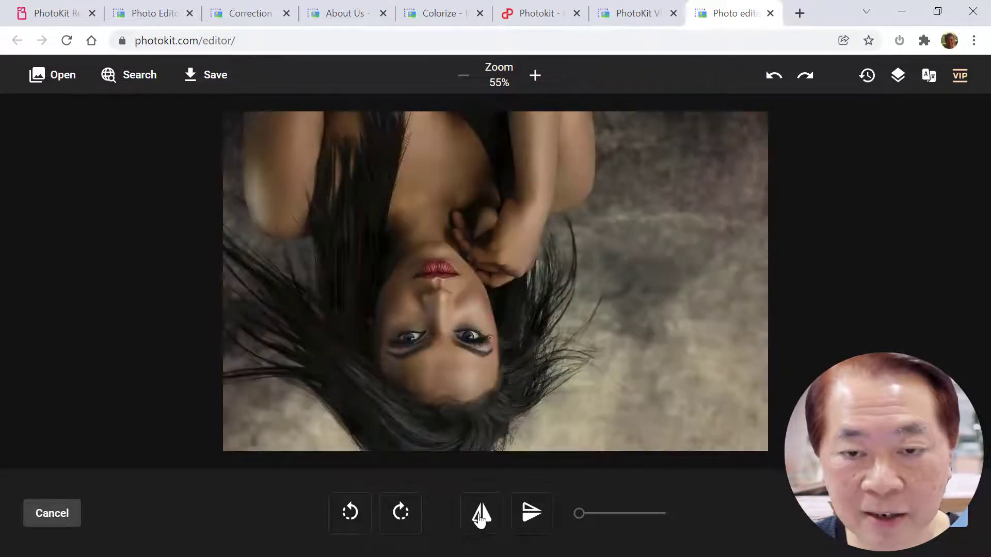
{"action": "left_click", "coordinate": [532, 514]}
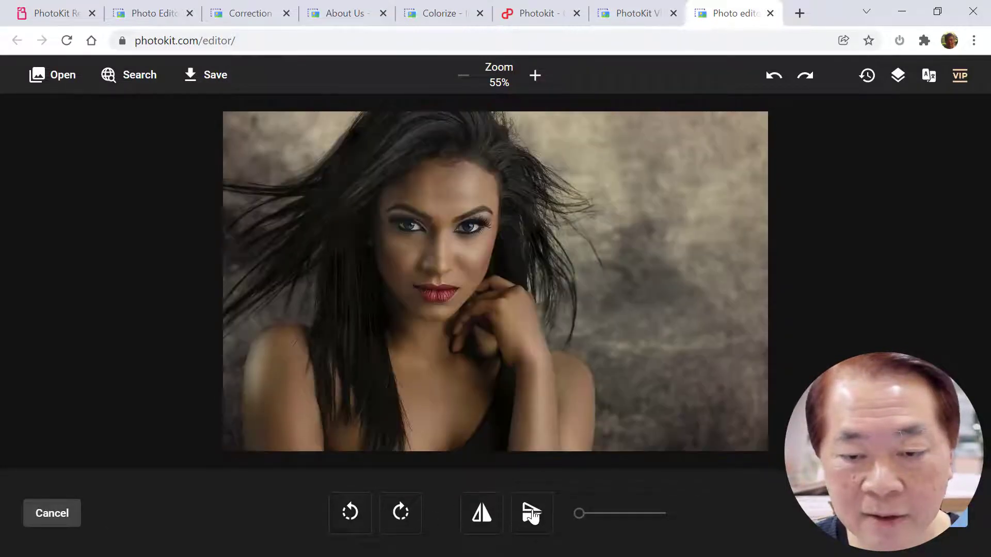
{"action": "left_click", "coordinate": [481, 516]}
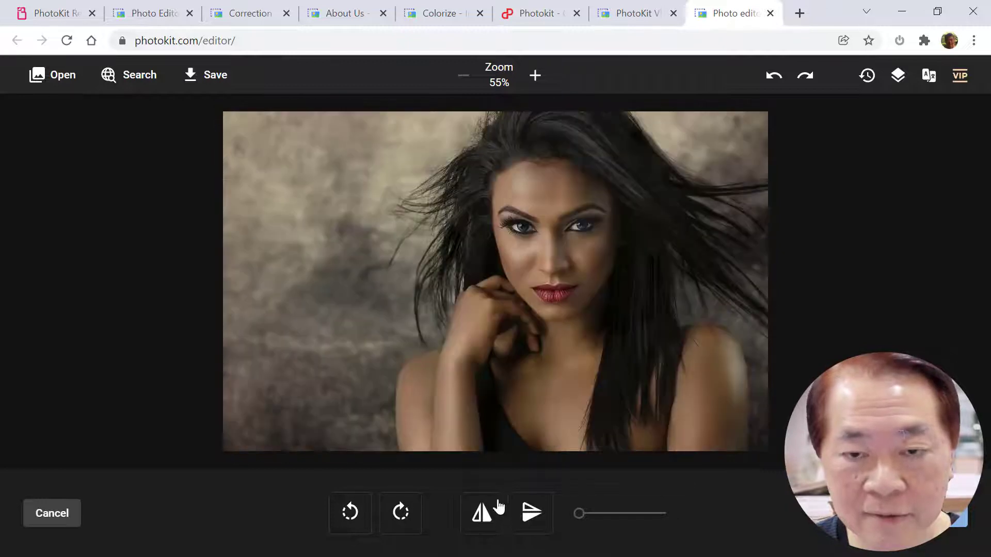
Rotate the photo a quarter turn clockwise and back counterclockwise with the Transform tool, and discard the transform.
{"action": "left_click", "coordinate": [399, 516]}
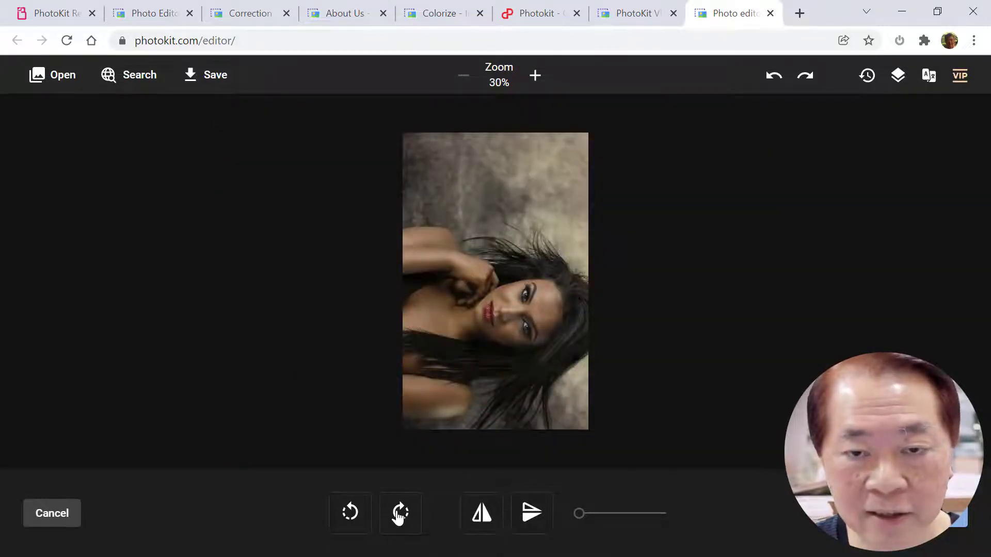
{"action": "left_click", "coordinate": [351, 513]}
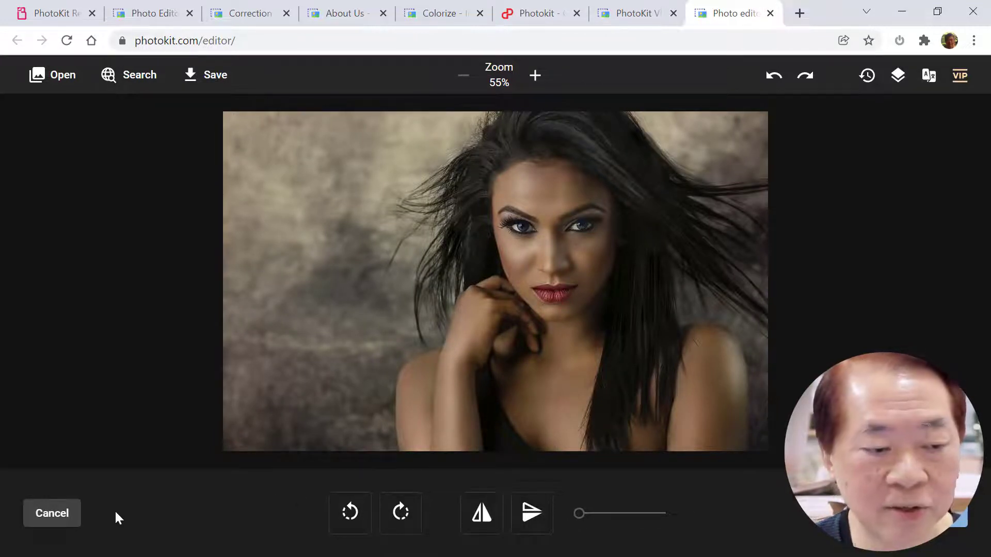
{"action": "left_click", "coordinate": [54, 516]}
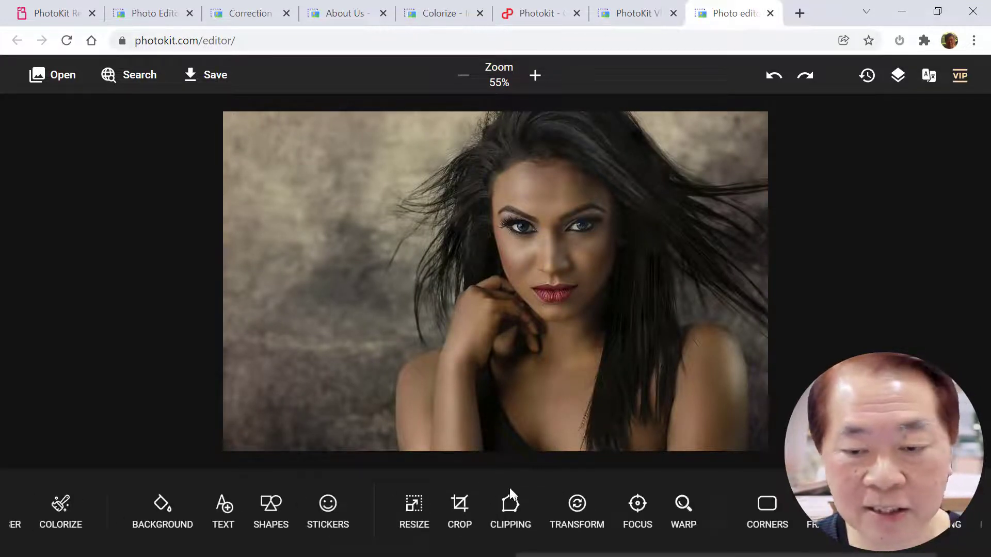
Try the Focus tool's Tilt Shift effect on the photo, moving both focus points upward to reposition the sharp band.
{"action": "left_click", "coordinate": [638, 504]}
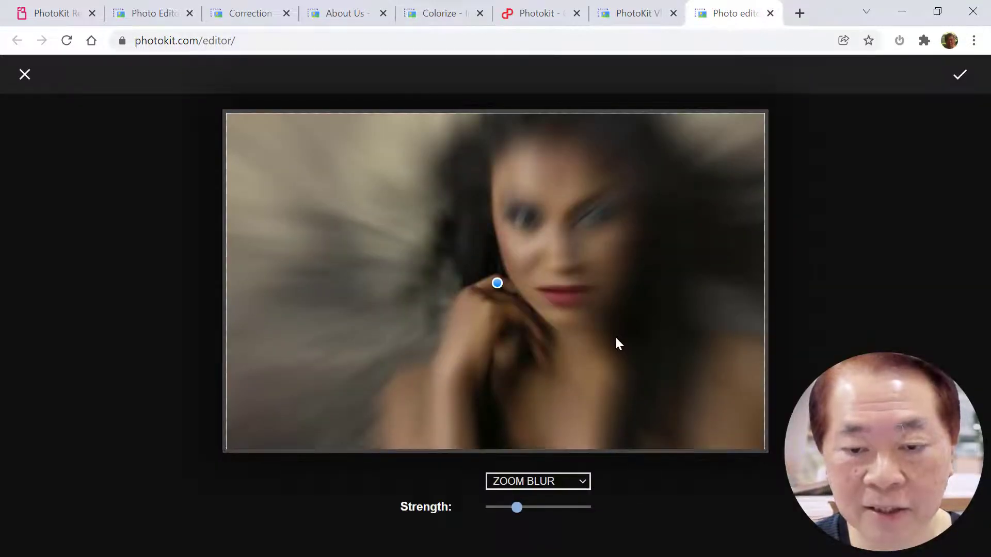
{"action": "left_click", "coordinate": [580, 481]}
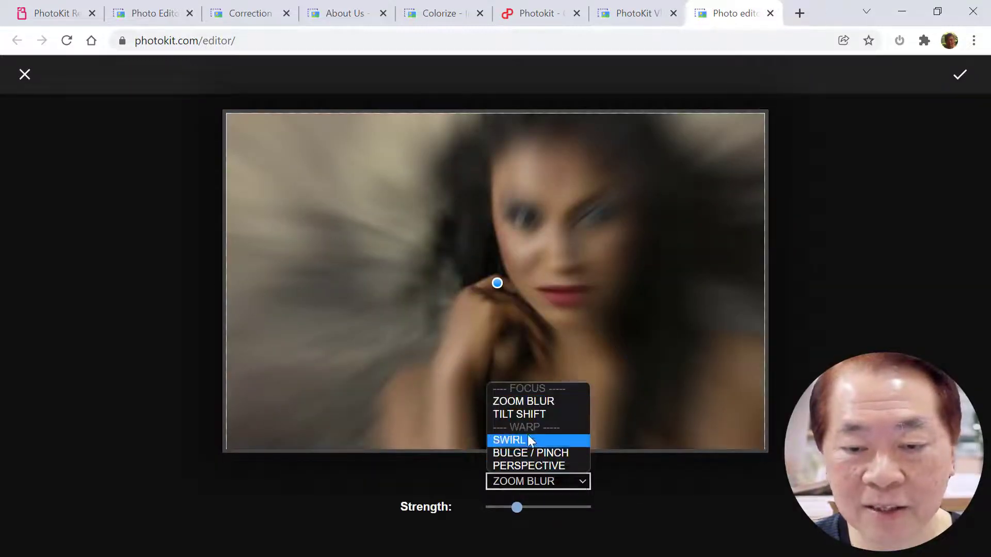
{"action": "left_click", "coordinate": [520, 414]}
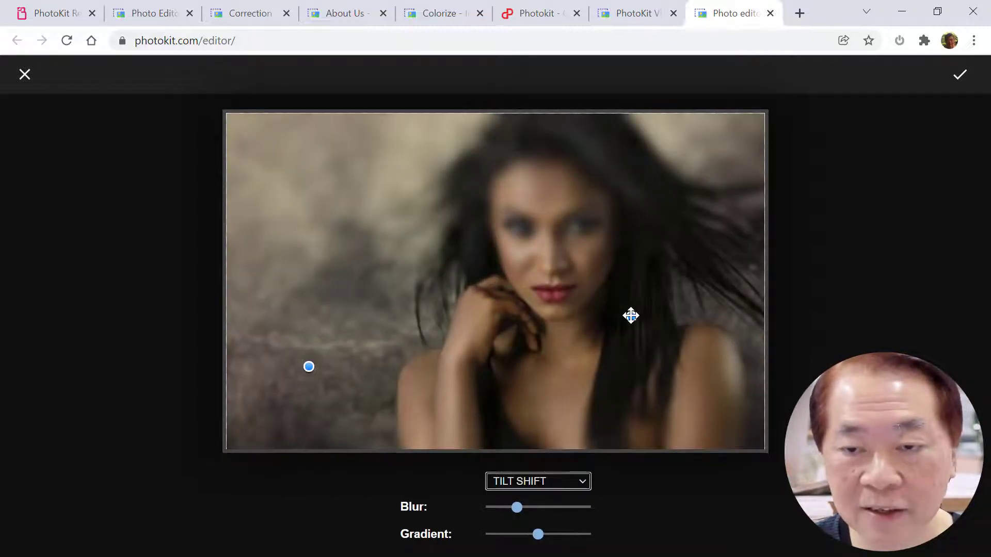
{"action": "left_click_drag", "start_coordinate": [631, 315], "coordinate": [716, 282]}
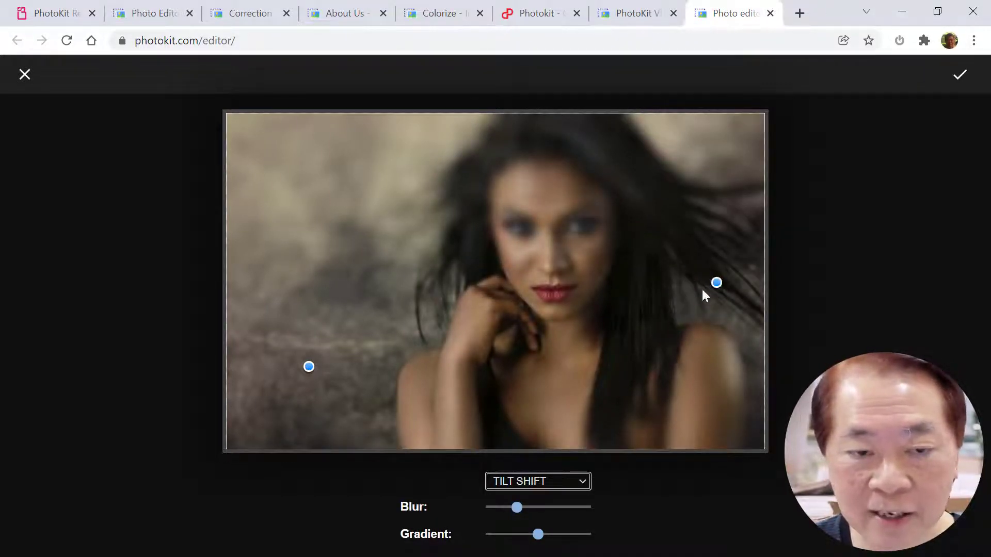
{"action": "left_click_drag", "start_coordinate": [308, 368], "coordinate": [334, 322]}
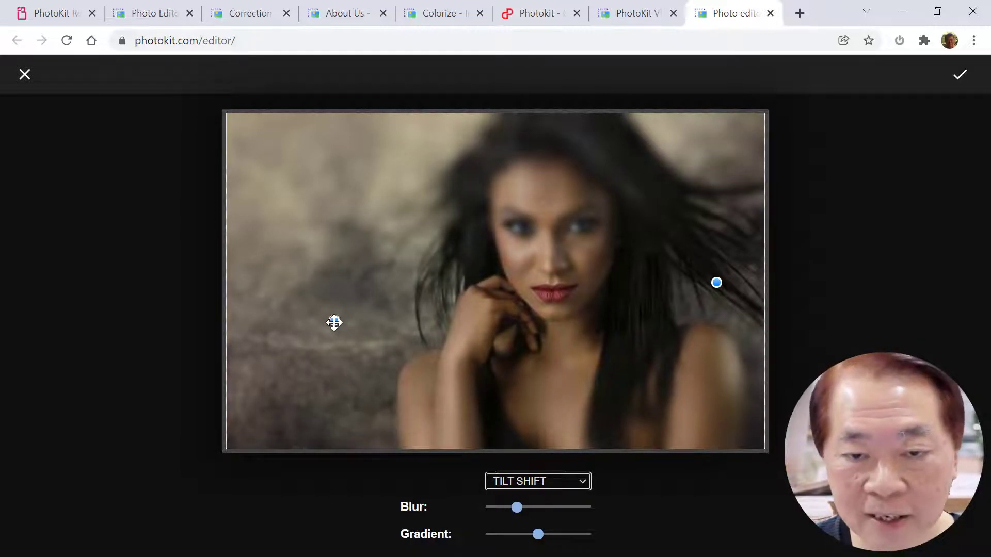
Try the Swirl, Bulge / Pinch, Perspective and Zoom Blur effects on the photo, and discard them.
{"action": "left_click", "coordinate": [543, 482]}
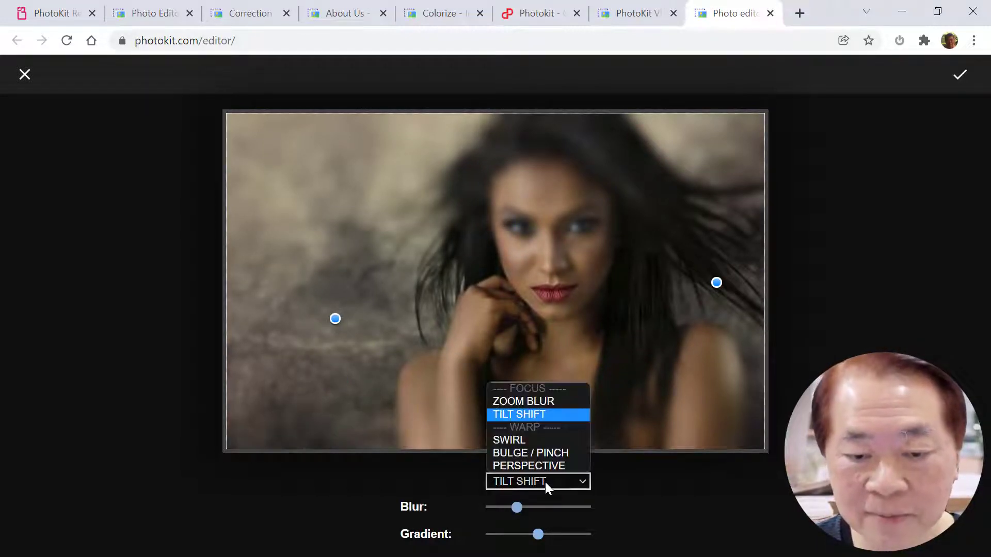
{"action": "left_click", "coordinate": [512, 442]}
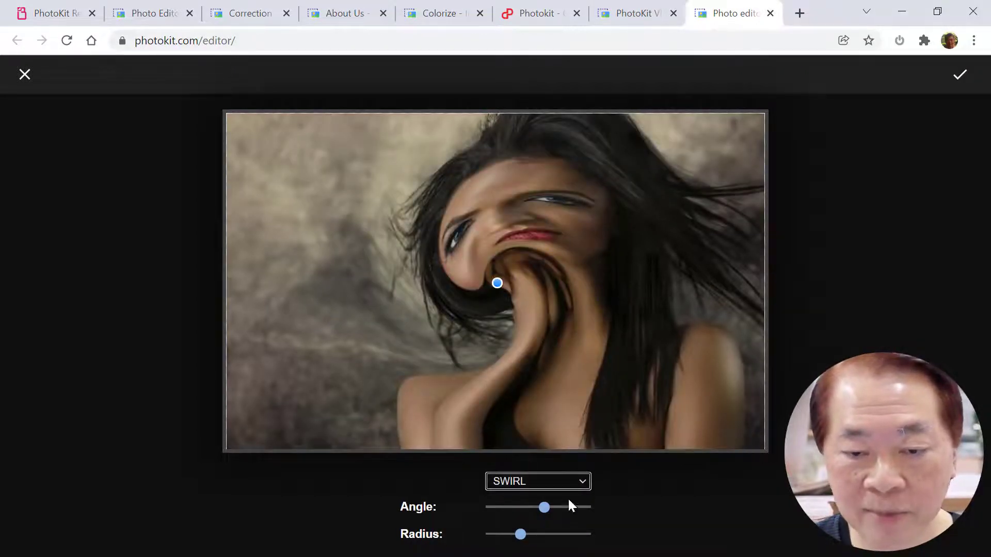
{"action": "left_click", "coordinate": [563, 483]}
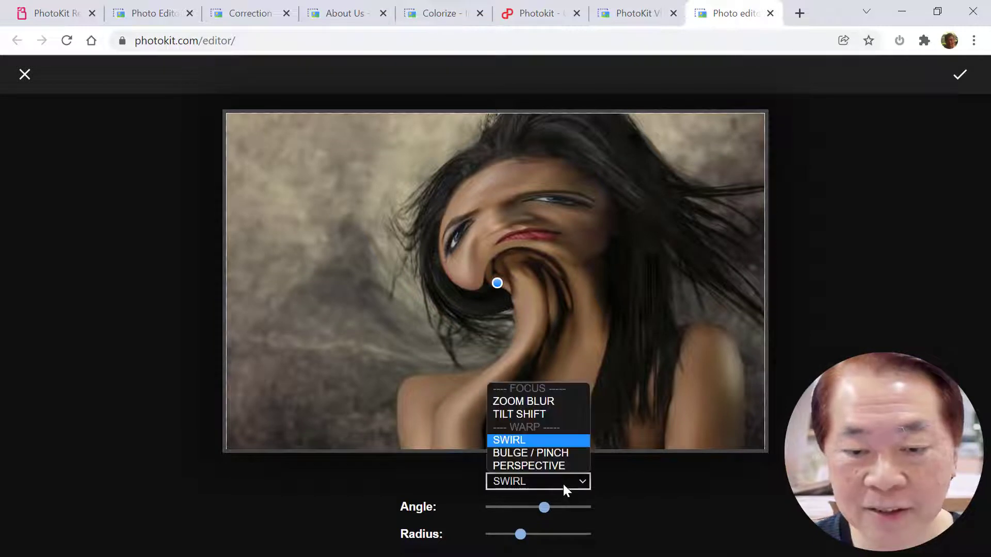
{"action": "left_click", "coordinate": [532, 453]}
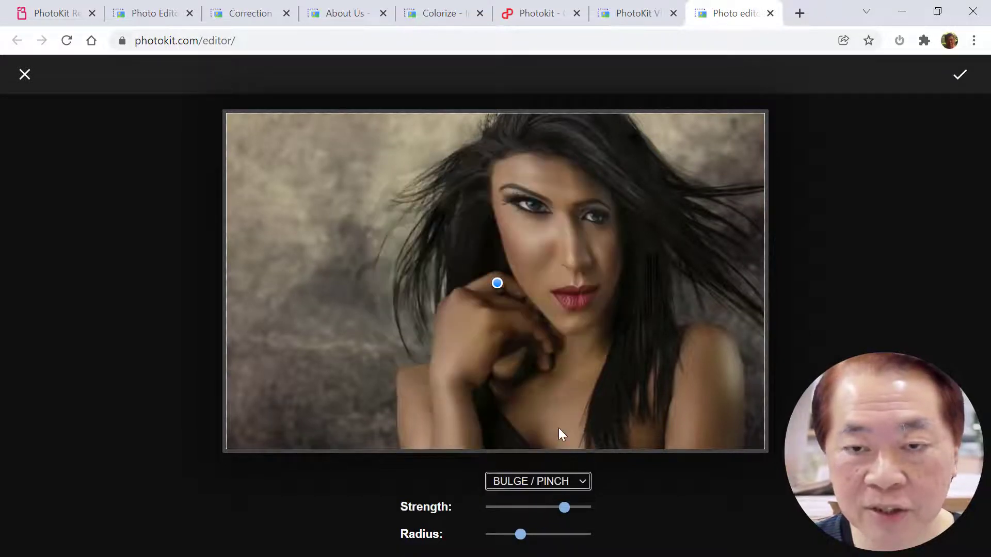
{"action": "left_click", "coordinate": [563, 487]}
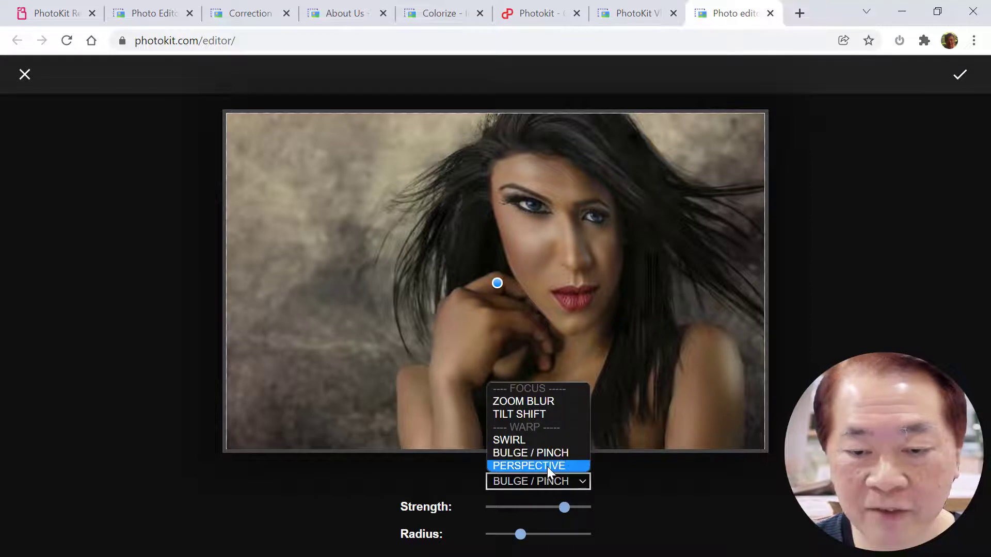
{"action": "left_click", "coordinate": [547, 466]}
{"action": "left_click", "coordinate": [575, 482]}
{"action": "left_click", "coordinate": [526, 401]}
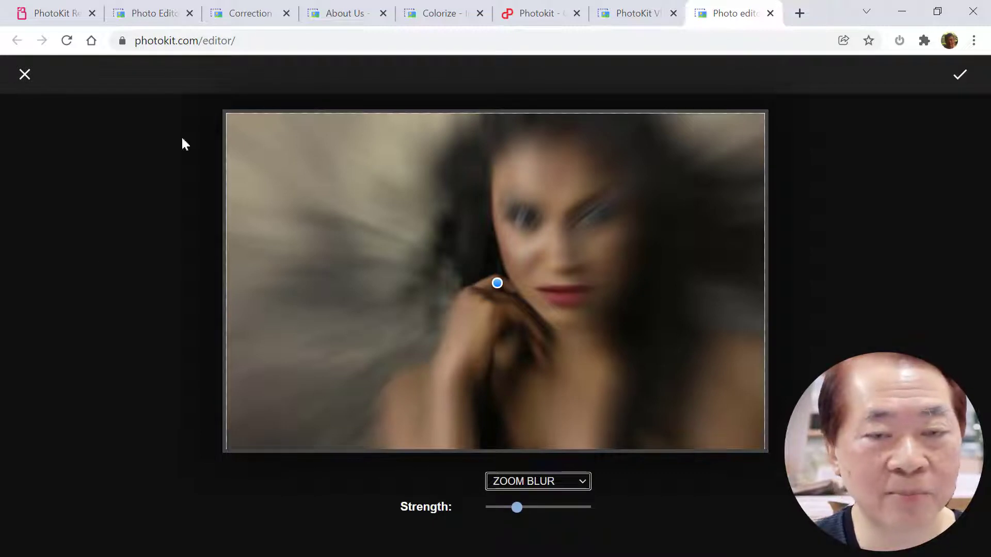
{"action": "left_click", "coordinate": [23, 77]}
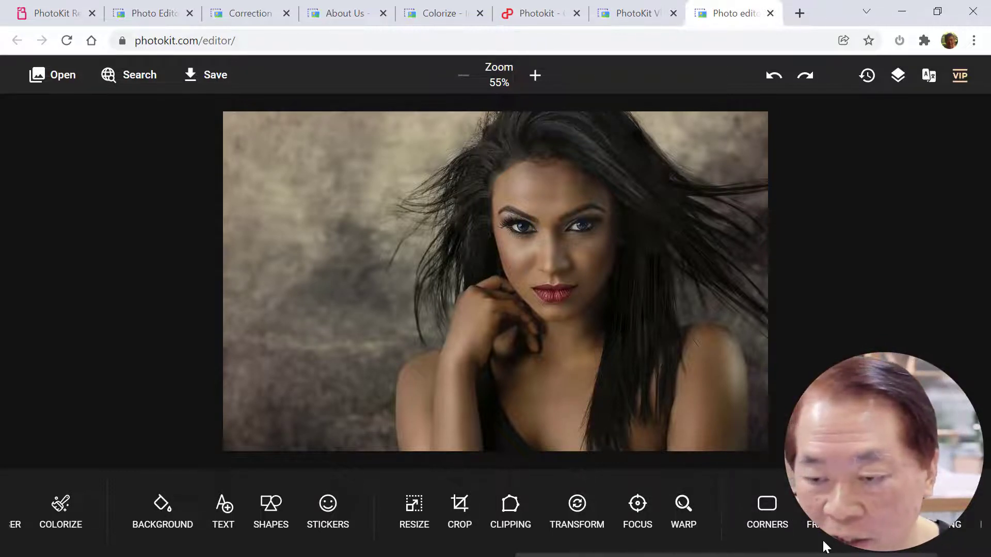
Try the Corners tool with the radius reduced to its minimum, and discard the corner rounding.
{"action": "scroll", "coordinate": [824, 547], "scroll_direction": "right", "scroll_amount": 3}
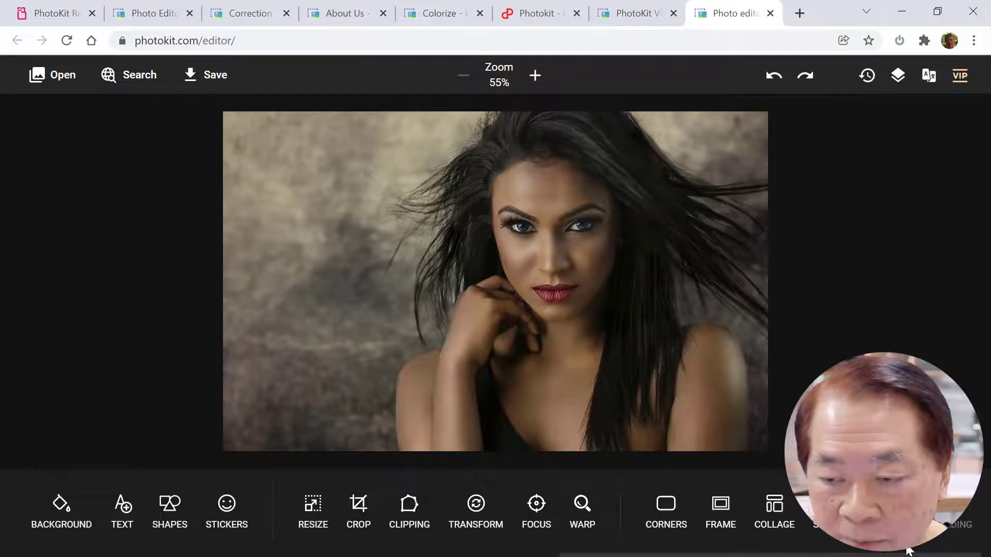
{"action": "left_click", "coordinate": [666, 522]}
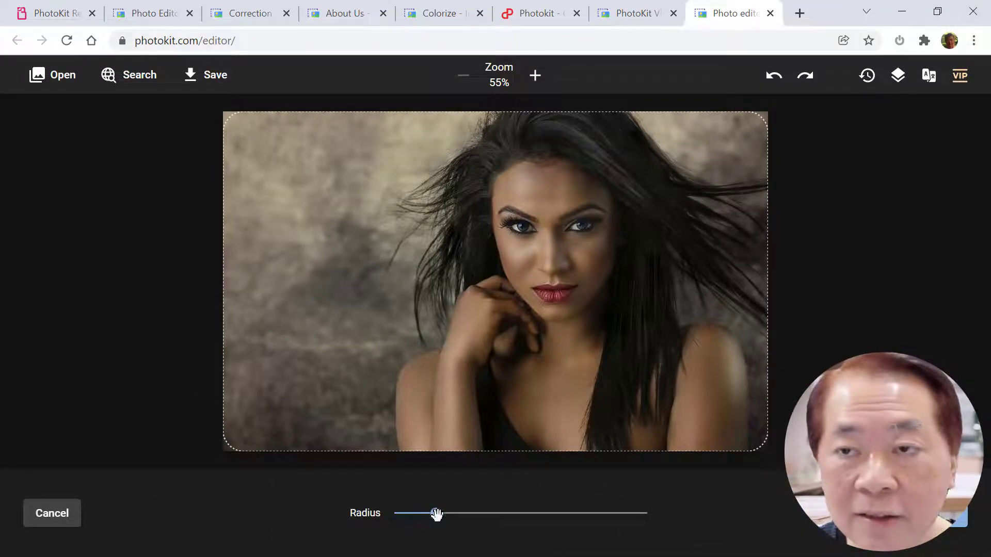
{"action": "left_click_drag", "start_coordinate": [437, 514], "coordinate": [146, 509]}
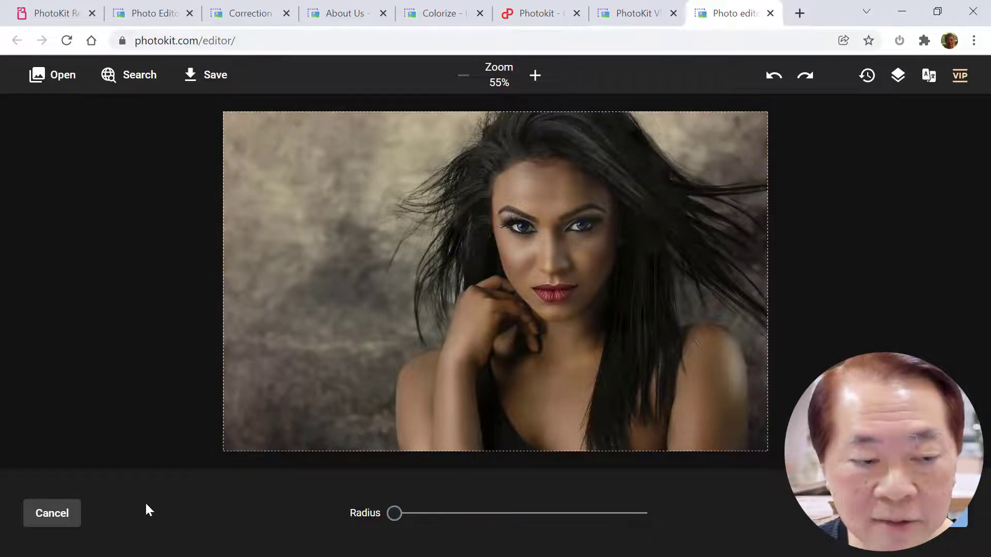
{"action": "left_click", "coordinate": [49, 524]}
Try the Rainbow, Art #1 and film strip frames on the photo, and discard the frame.
{"action": "left_click", "coordinate": [717, 517]}
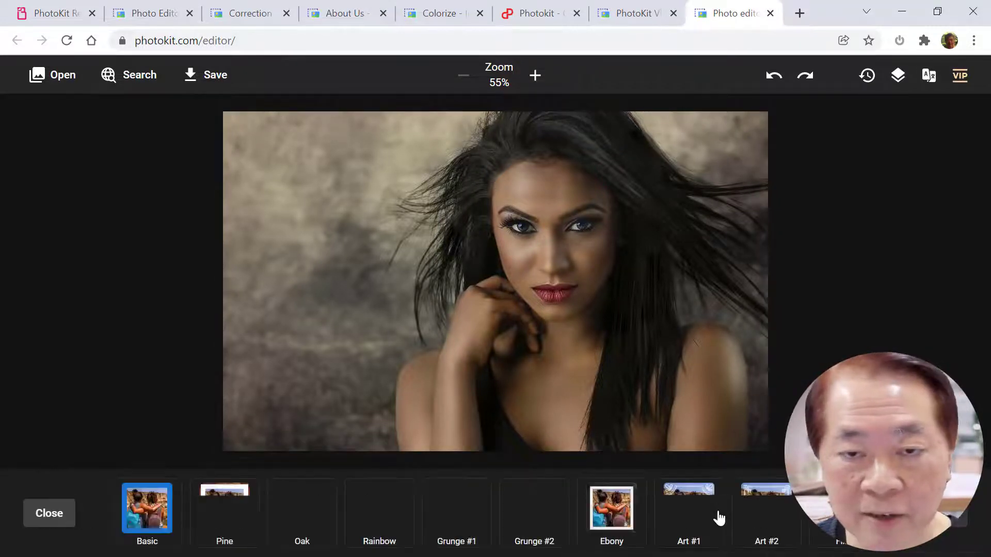
{"action": "left_click", "coordinate": [372, 510]}
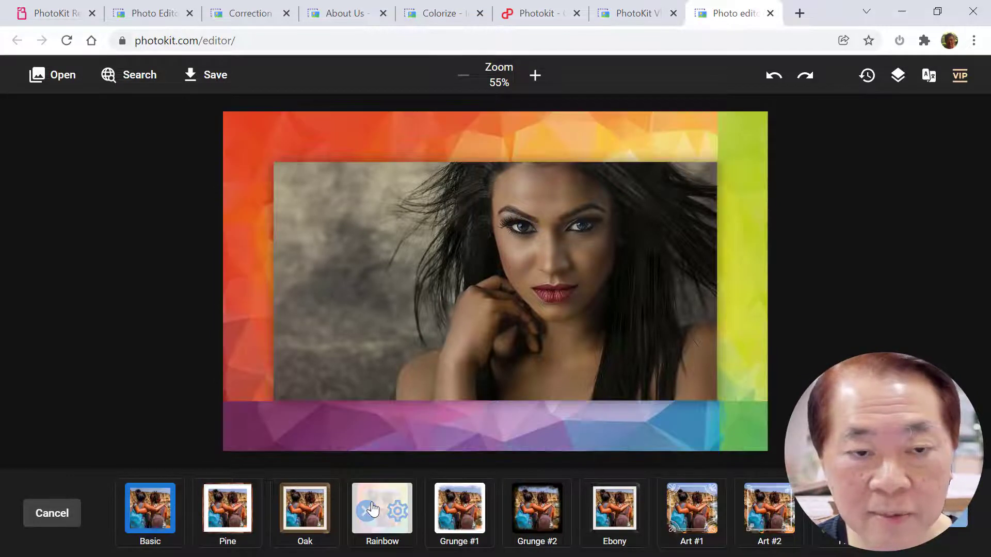
{"action": "left_click", "coordinate": [692, 511]}
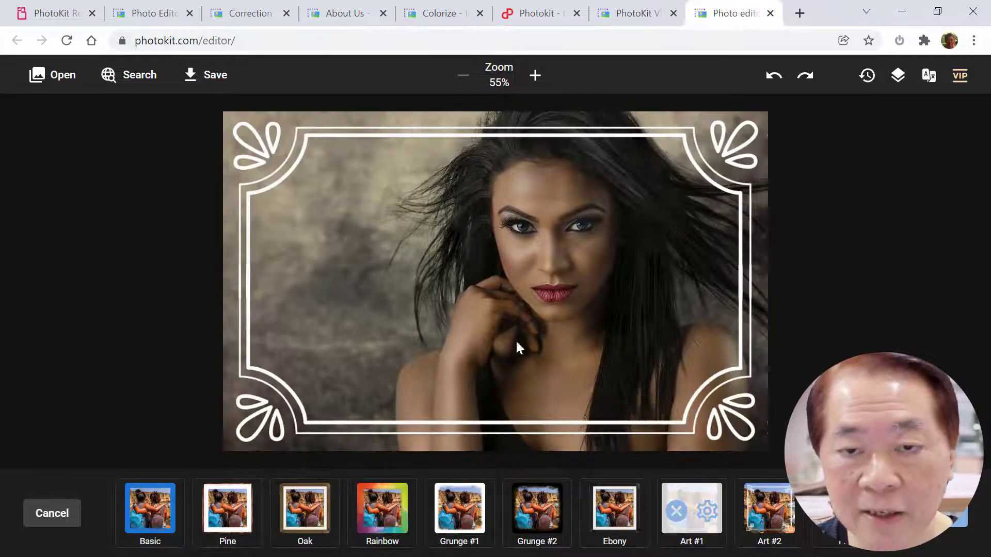
{"action": "left_click", "coordinate": [676, 511]}
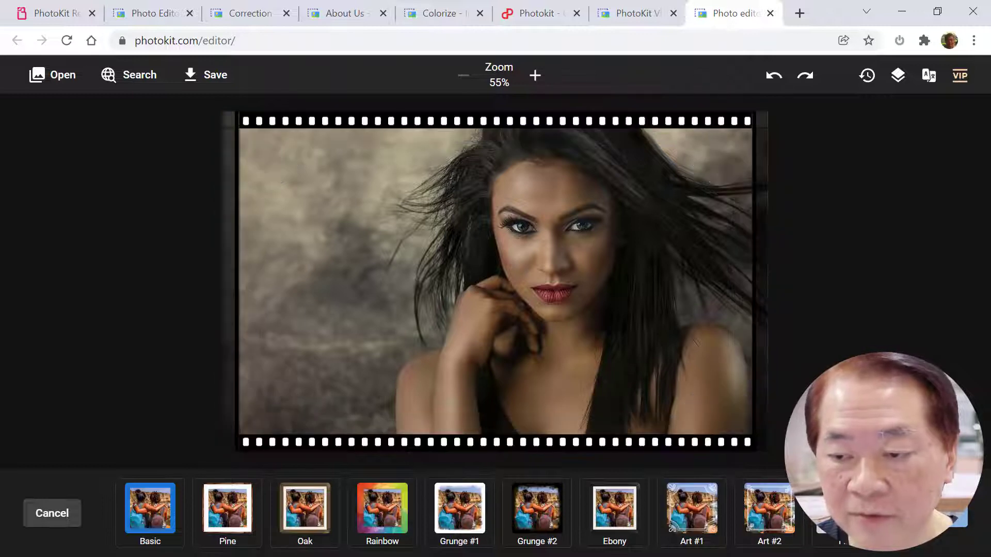
{"action": "left_click", "coordinate": [52, 514]}
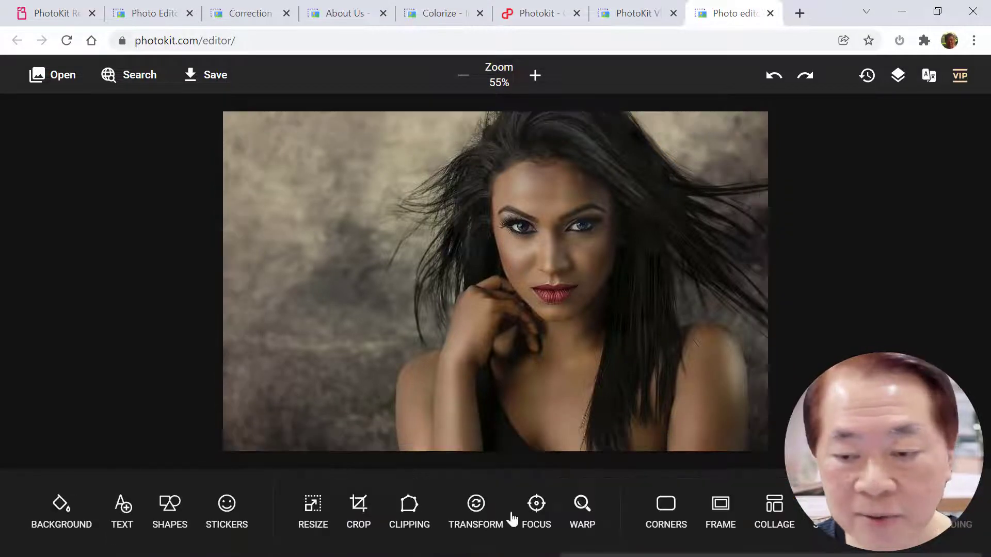
Preview the Collage tool's Tile layout and the image stitching tool's sample panorama, closing each without applying it.
{"action": "left_click", "coordinate": [773, 511]}
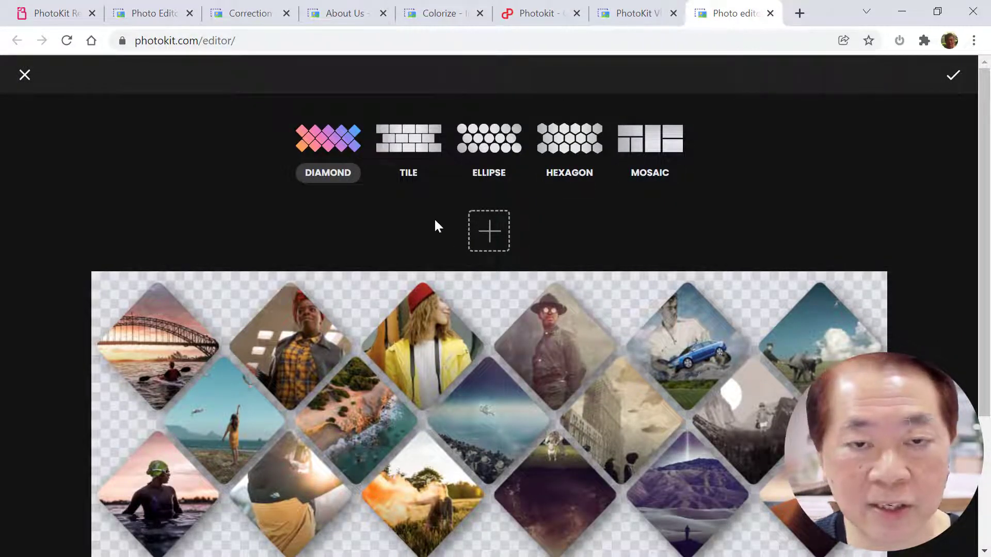
{"action": "left_click", "coordinate": [423, 138]}
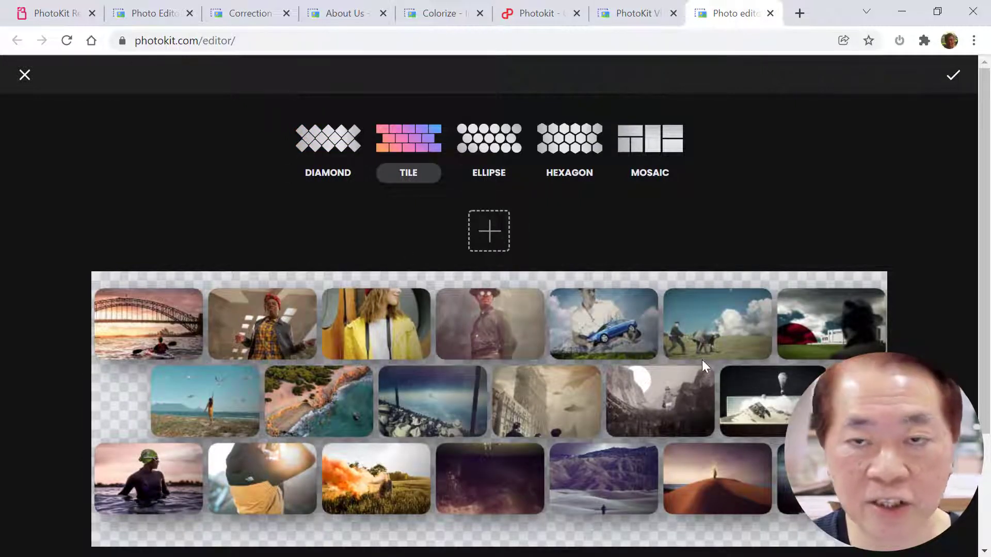
{"action": "left_click", "coordinate": [25, 76]}
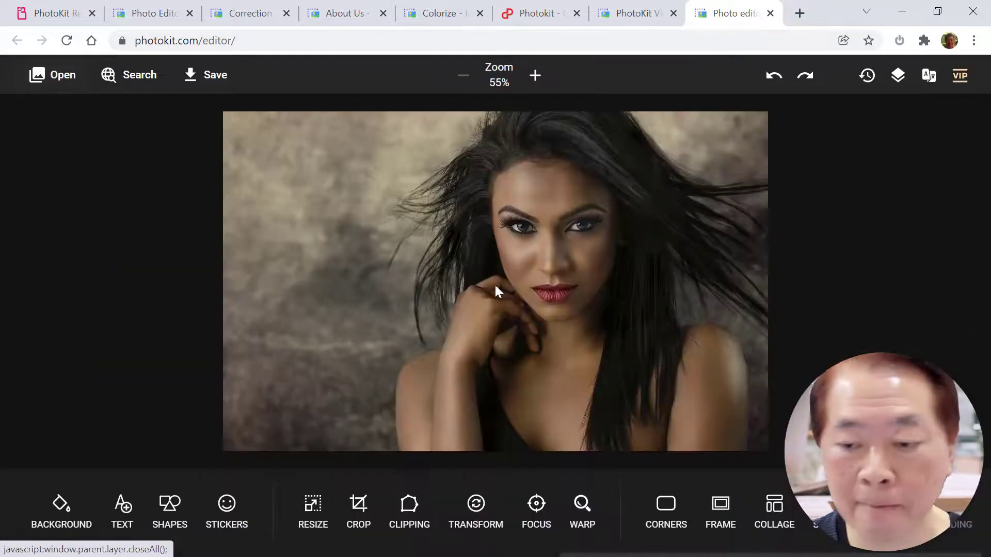
{"action": "left_click", "coordinate": [826, 537]}
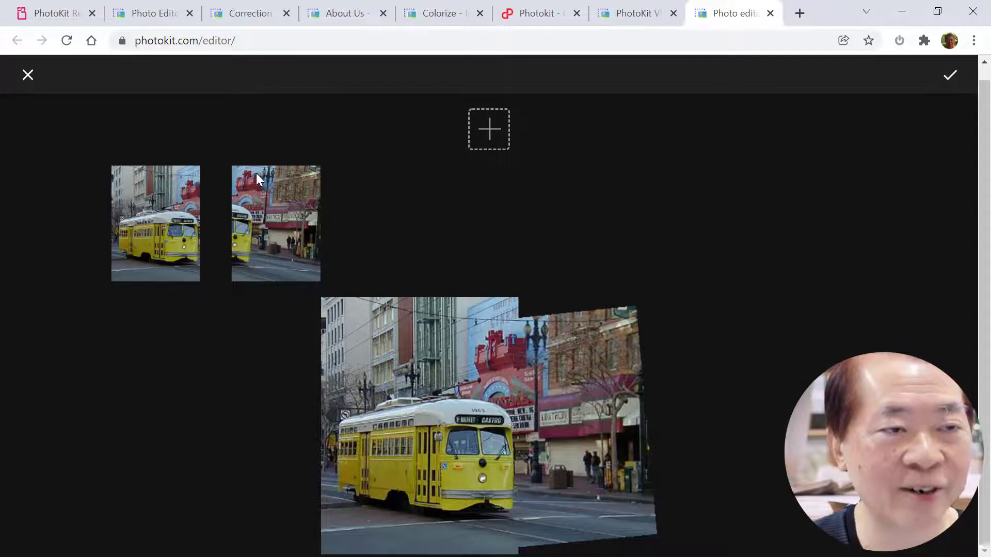
{"action": "left_click", "coordinate": [28, 76]}
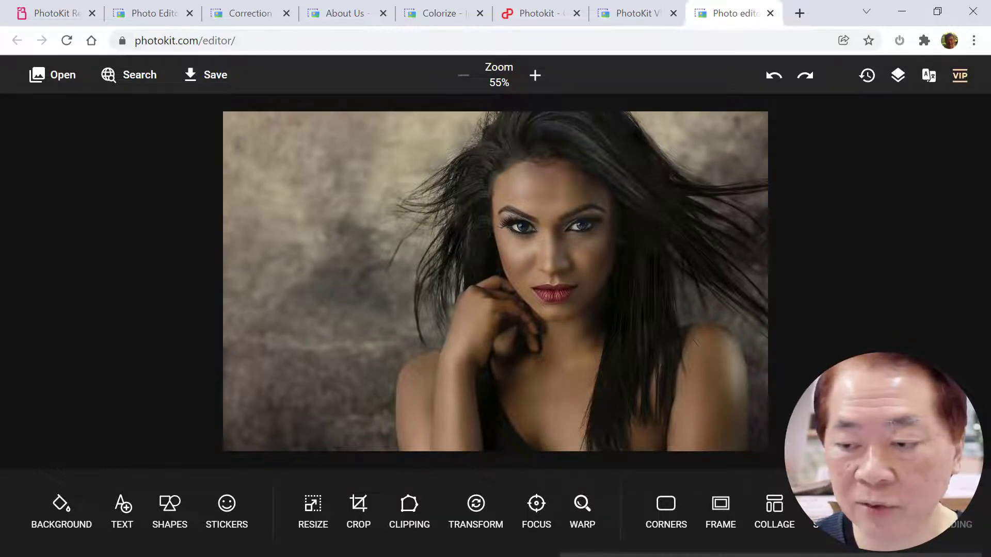
{"action": "scroll", "coordinate": [330, 488], "scroll_direction": "left", "scroll_amount": 2}
{"action": "mouse_move", "coordinate": [330, 487]}
{"action": "left_mouse_down"}
{"action": "mouse_move", "coordinate": [782, 495]}
{"action": "mouse_move", "coordinate": [717, 506]}
{"action": "mouse_move", "coordinate": [200, 461]}
{"action": "left_mouse_up"}
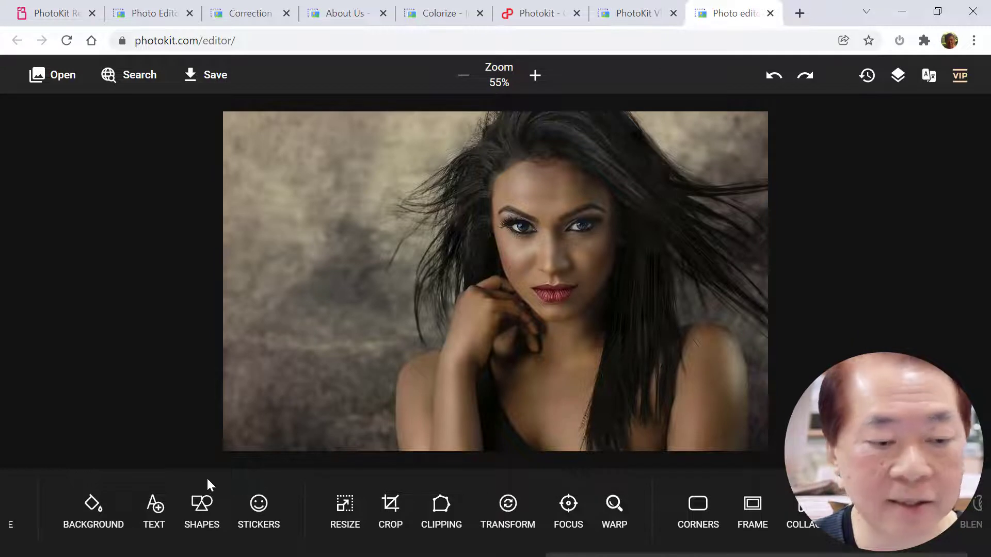
{"action": "left_click_drag", "start_coordinate": [228, 485], "coordinate": [531, 508]}
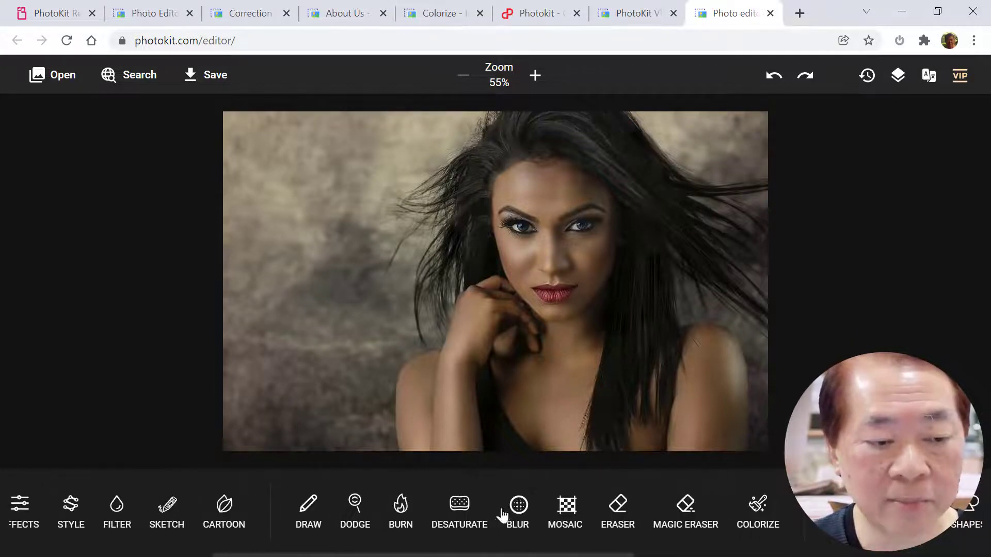
{"action": "left_click_drag", "start_coordinate": [243, 487], "coordinate": [719, 482]}
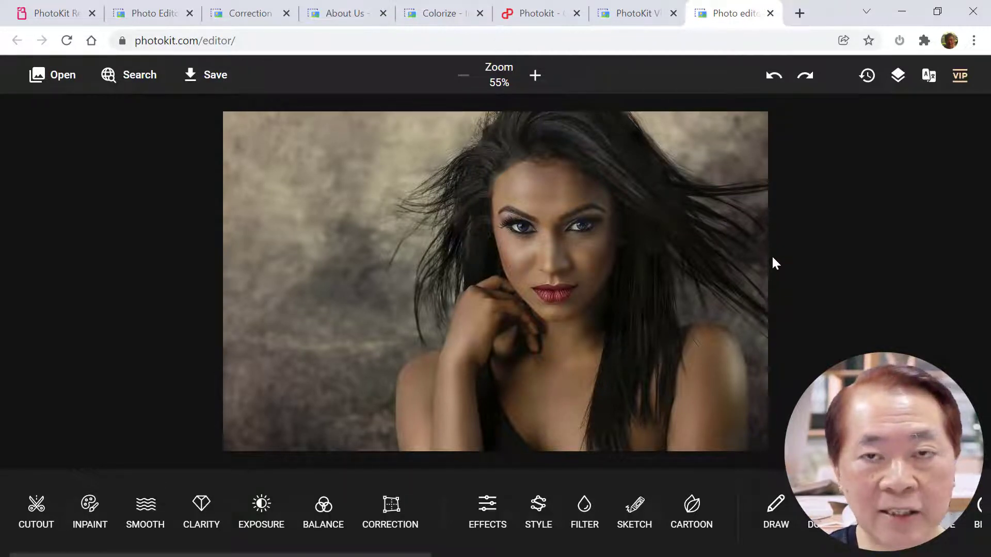
Open PhotoKit's Batch Processing page from the VIP account page.
{"action": "left_click", "coordinate": [647, 18]}
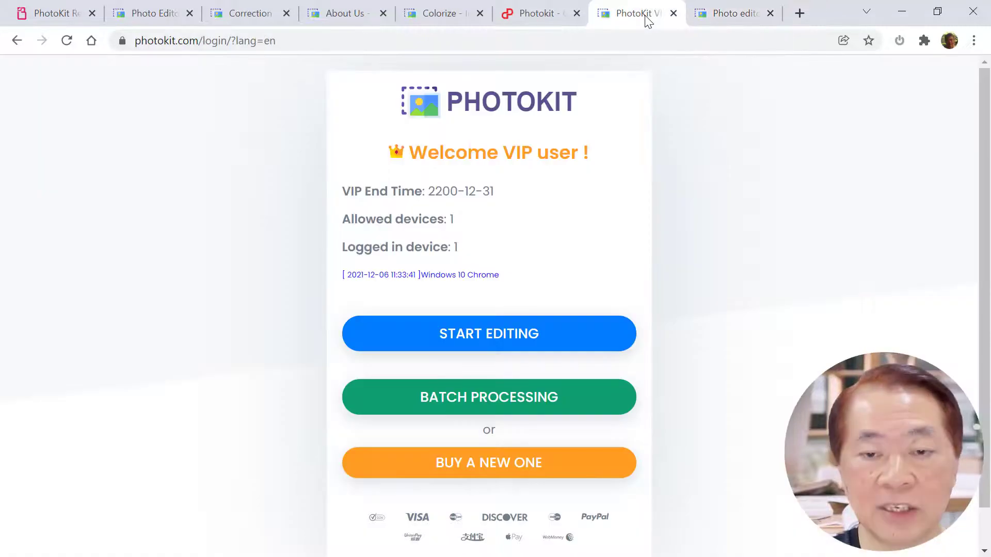
{"action": "left_click", "coordinate": [758, 25]}
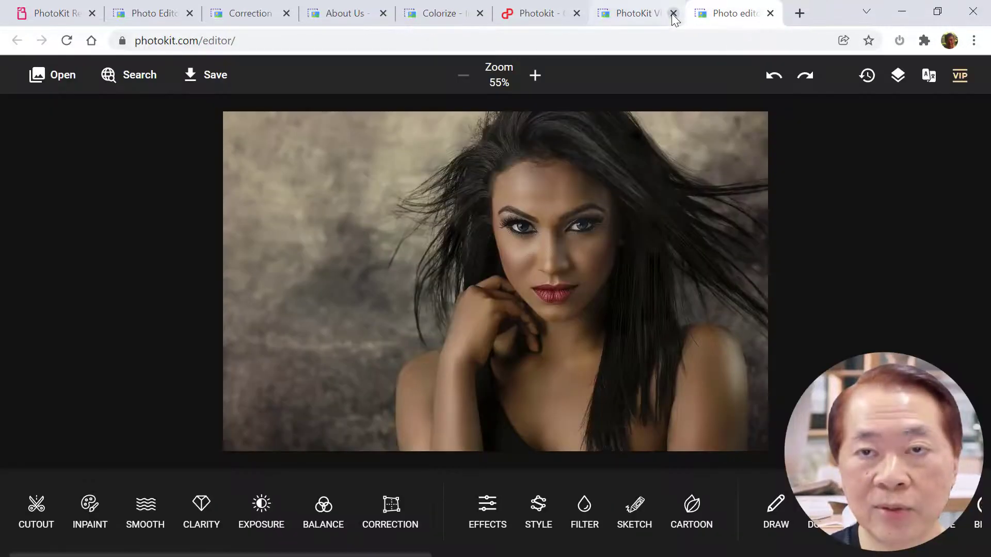
{"action": "left_click", "coordinate": [655, 20]}
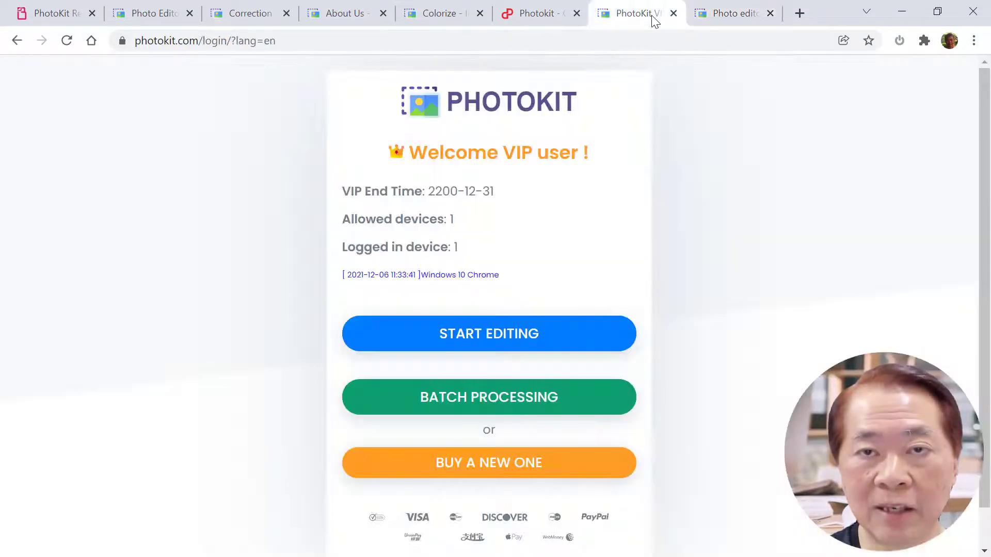
{"action": "left_click", "coordinate": [495, 402]}
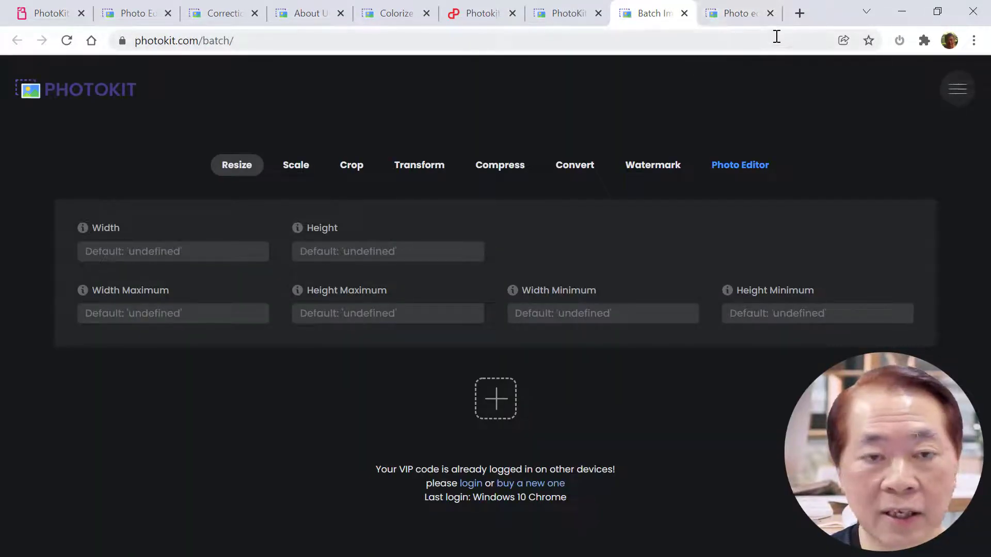
Close the photo editor page without saving, and load the Download Silo logo as the image for the batch Watermark tool.
{"action": "left_click", "coordinate": [771, 14]}
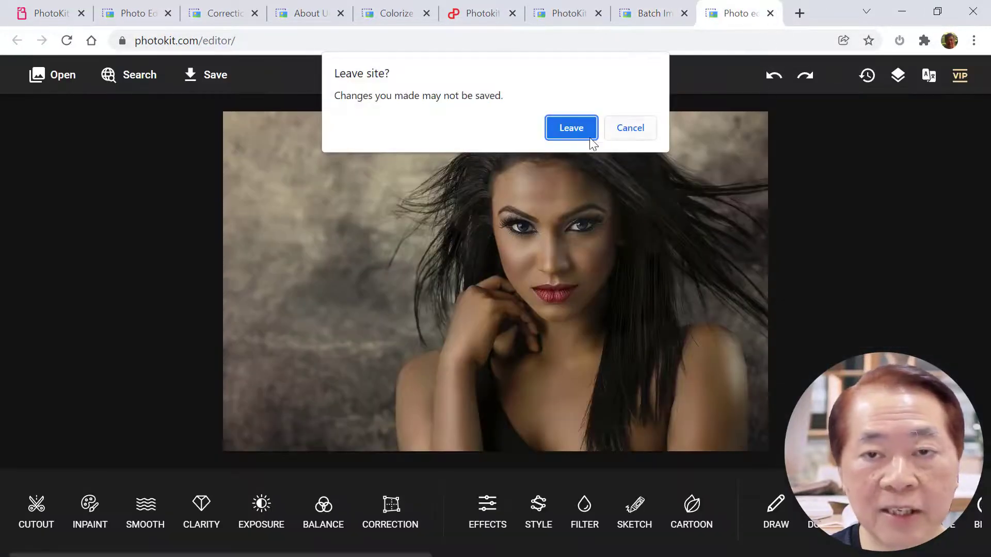
{"action": "left_click", "coordinate": [571, 129]}
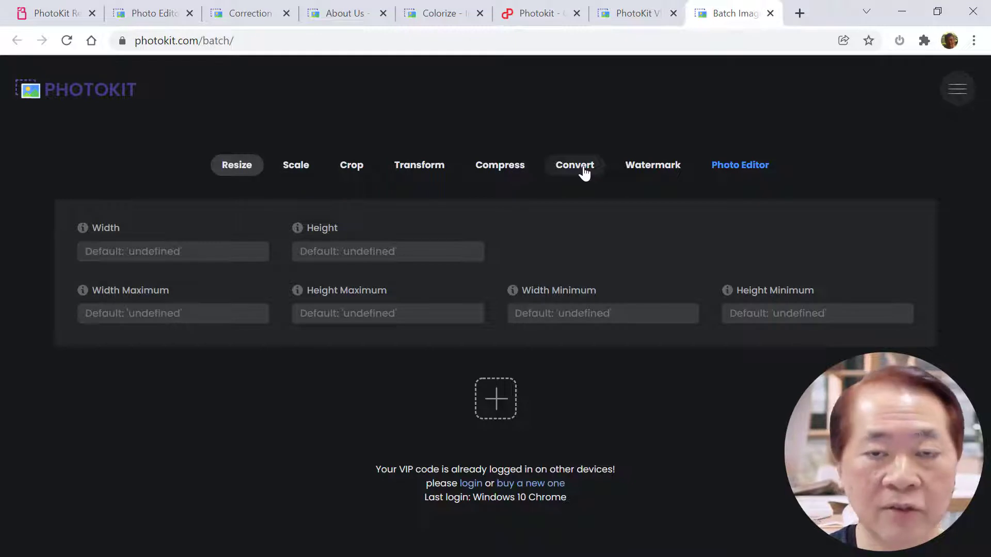
{"action": "left_click", "coordinate": [663, 170]}
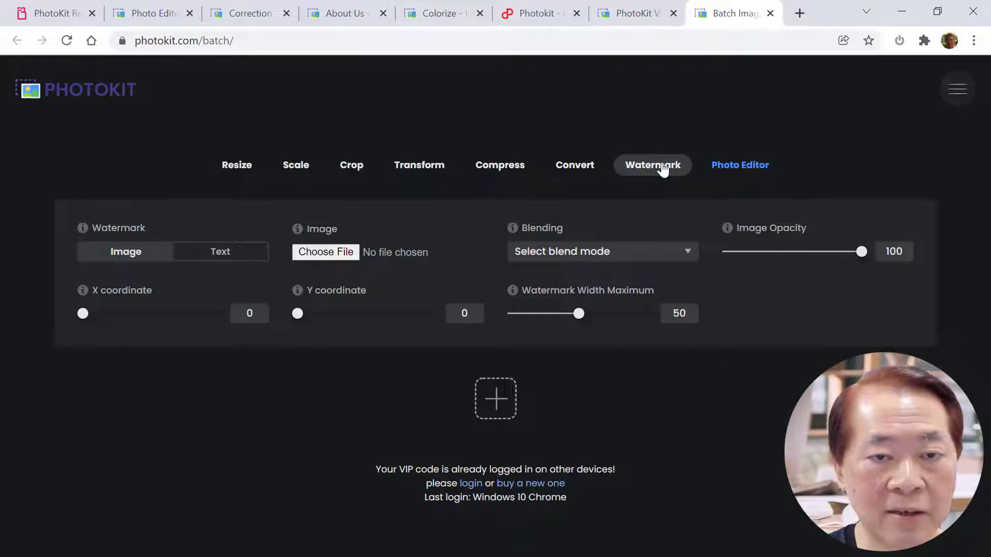
{"action": "left_click", "coordinate": [351, 253]}
{"action": "left_click_drag", "start_coordinate": [418, 21], "coordinate": [0, 330]}
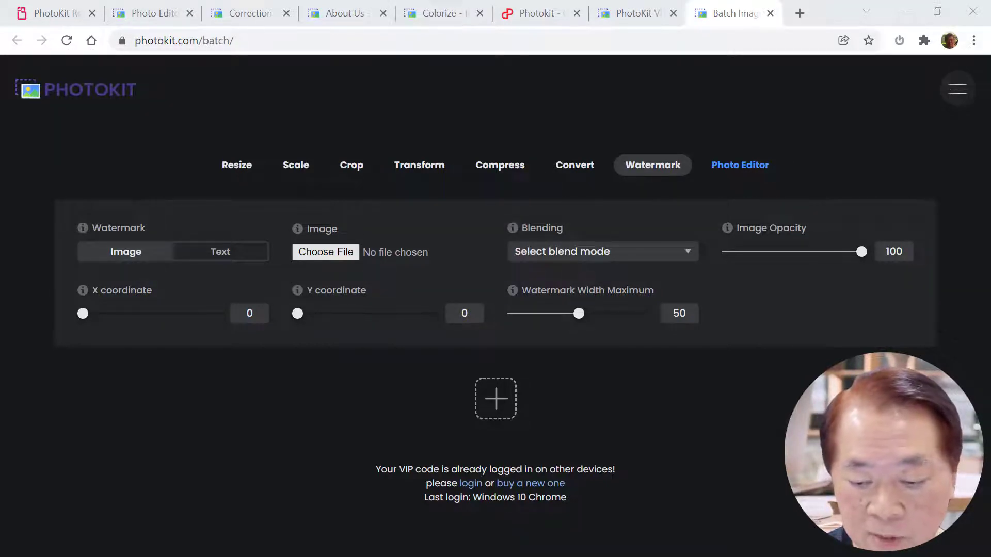
{"action": "key", "text": "Return"}
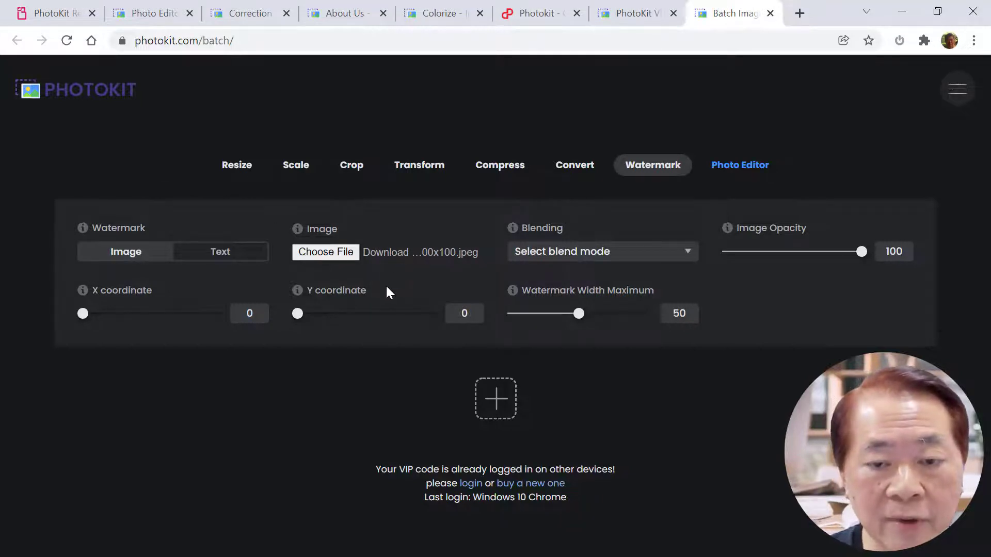
Add the photos Car Front.jpg, Mug.jpg and Car Back.jpg to the batch list.
{"action": "left_click", "coordinate": [499, 409]}
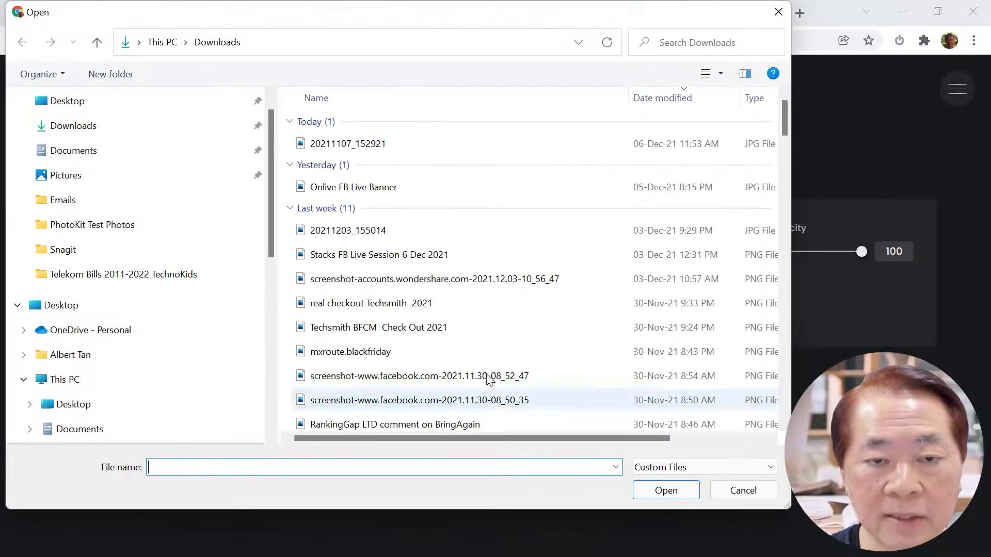
{"action": "left_click_drag", "start_coordinate": [306, 19], "coordinate": [0, 134]}
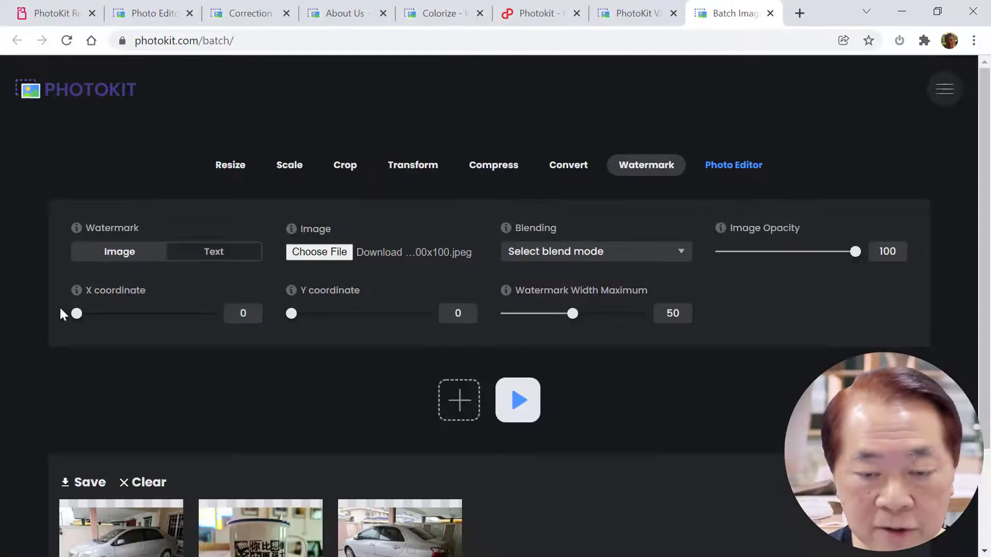
{"action": "scroll", "coordinate": [319, 367], "scroll_direction": "down", "scroll_amount": 3}
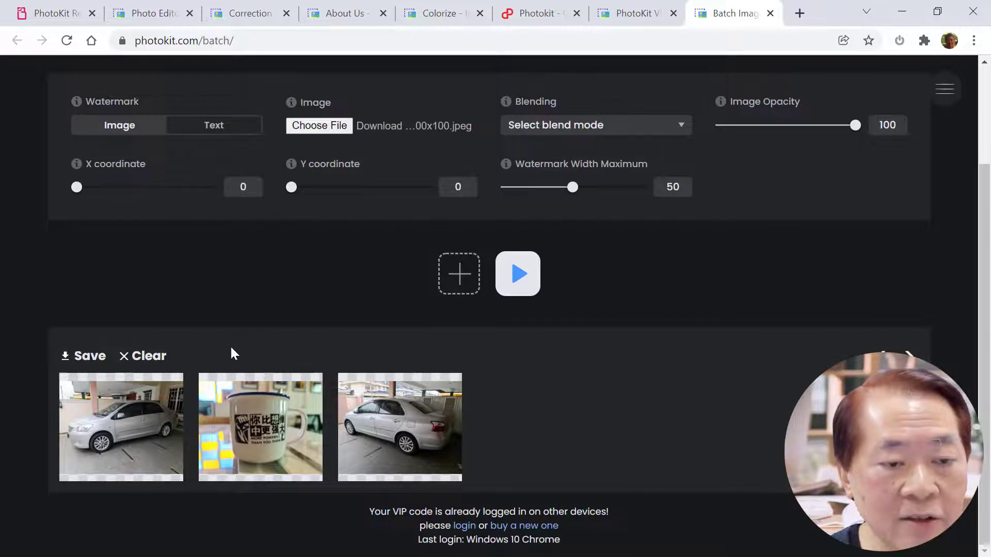
{"action": "mouse_move", "coordinate": [129, 458]}
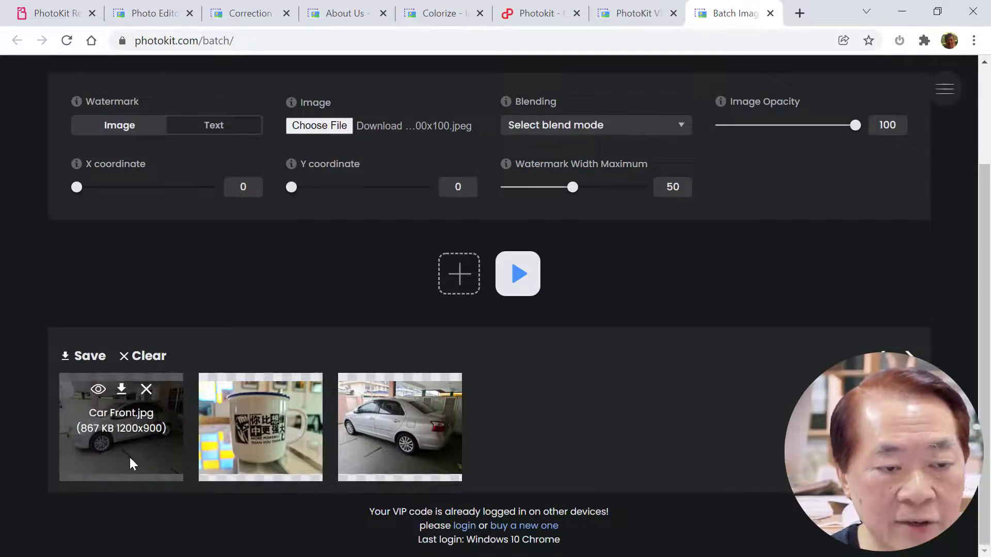
{"action": "mouse_move", "coordinate": [287, 430]}
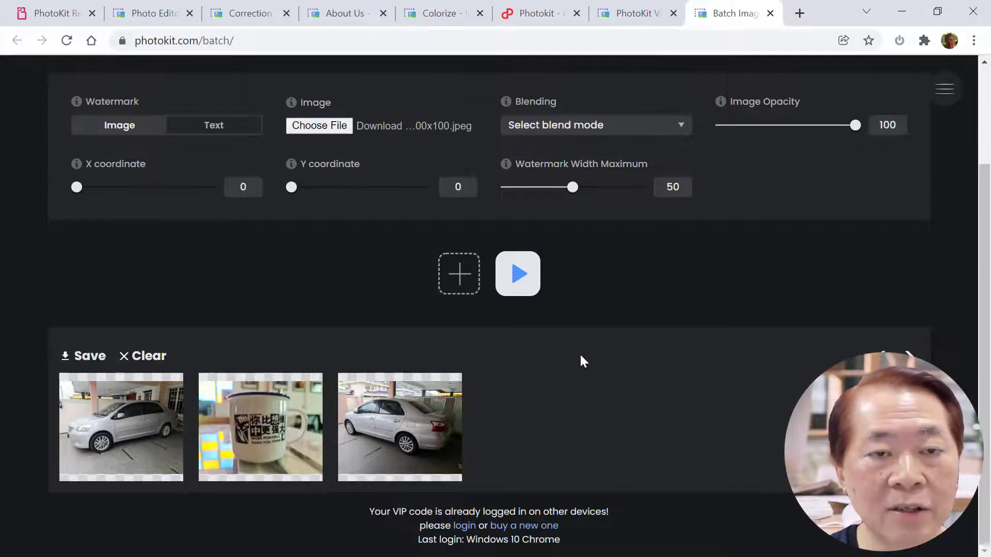
Apply the logo watermark to all three photos with the X and Y coordinates at 0.
{"action": "scroll", "coordinate": [588, 350], "scroll_direction": "up", "scroll_amount": 2}
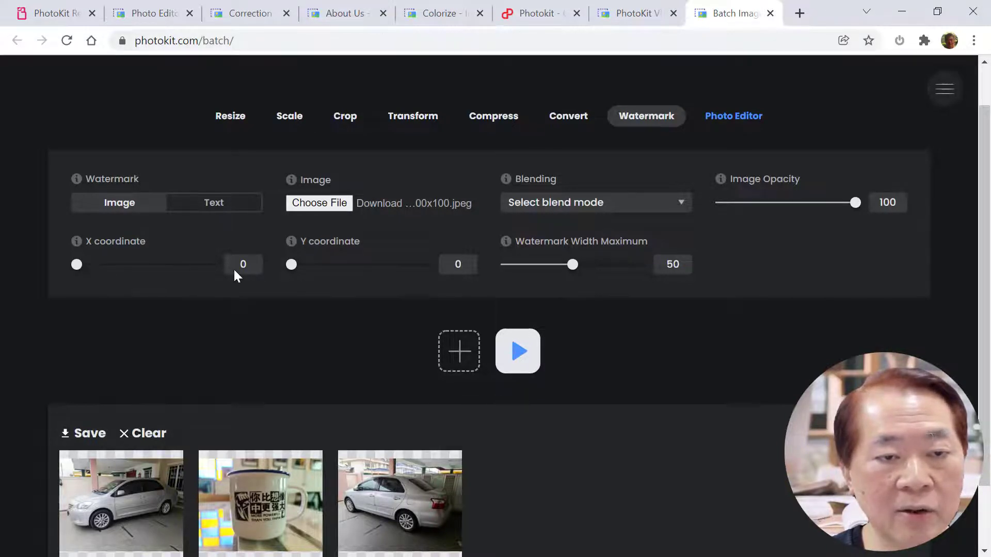
{"action": "mouse_move", "coordinate": [79, 454]}
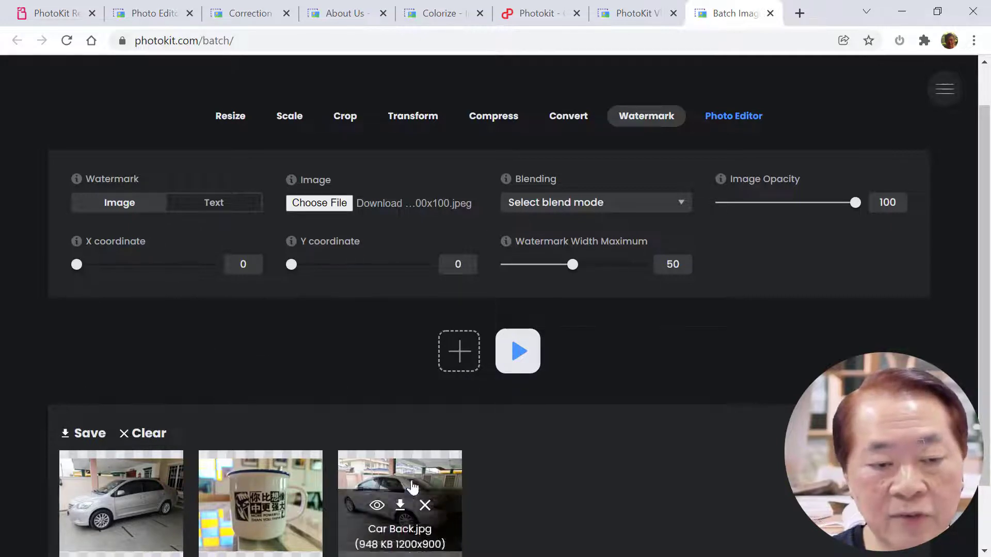
{"action": "left_click", "coordinate": [513, 351]}
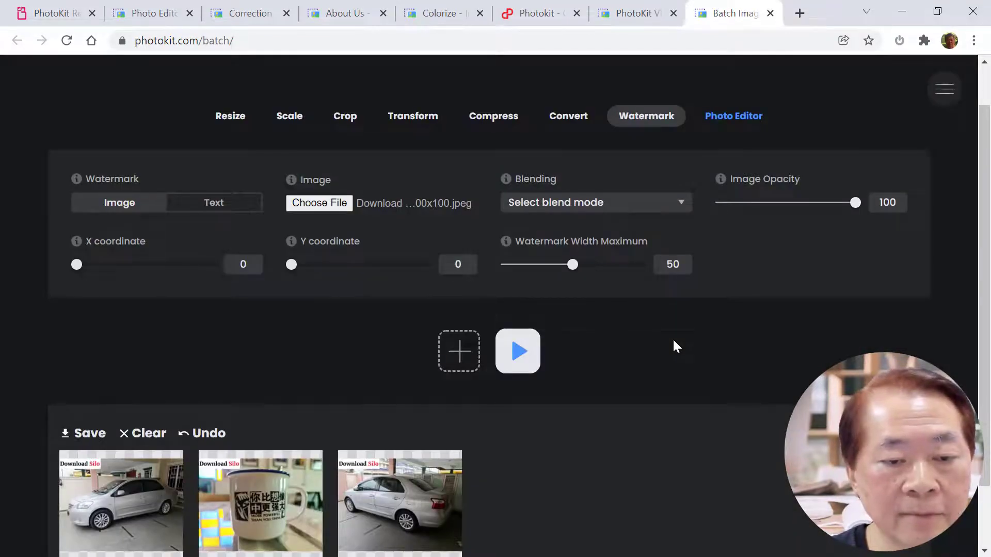
Open the watermarked Car Front.jpg in the photo editor to examine the logo's placement, and return to the batch page.
{"action": "scroll", "coordinate": [567, 380], "scroll_direction": "down", "scroll_amount": 2}
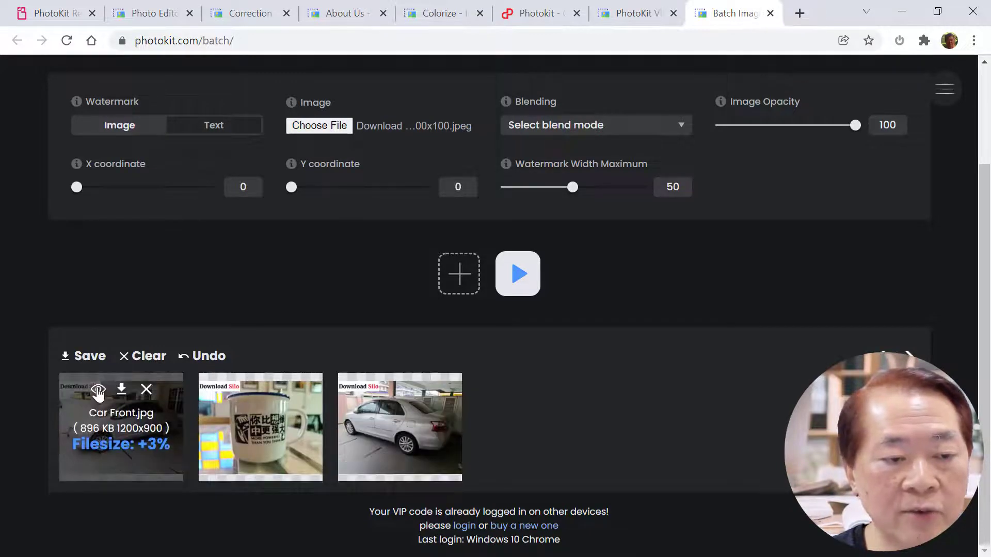
{"action": "left_click", "coordinate": [98, 390]}
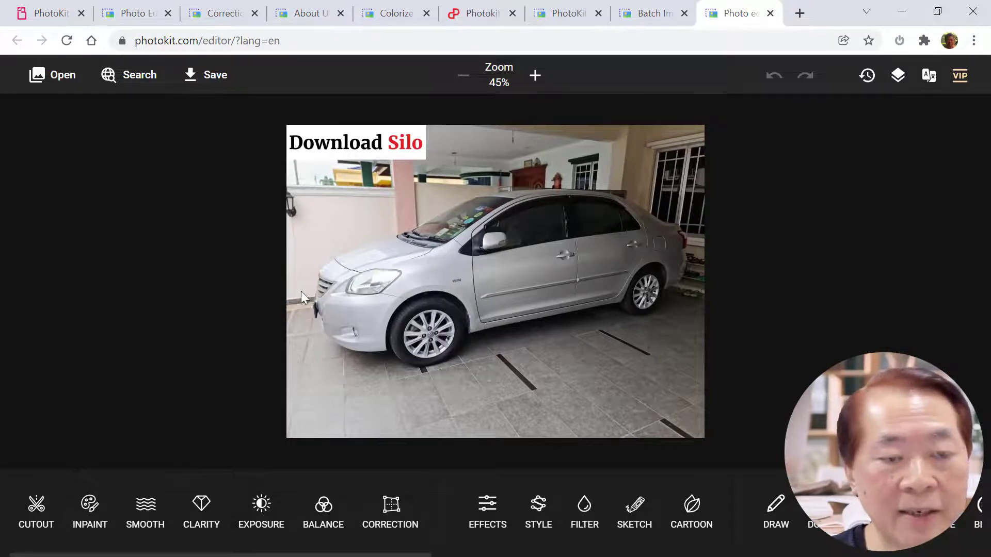
{"action": "scroll", "coordinate": [356, 284], "scroll_direction": "up", "scroll_amount": 3}
{"action": "scroll", "coordinate": [357, 283], "scroll_direction": "down", "scroll_amount": 3}
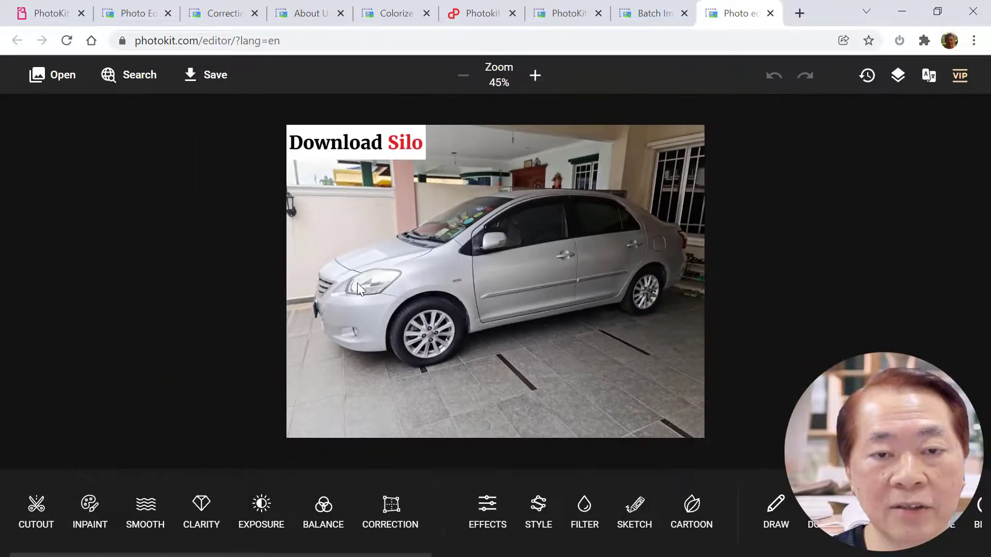
{"action": "scroll", "coordinate": [357, 283], "scroll_direction": "up", "scroll_amount": 1}
{"action": "scroll", "coordinate": [357, 283], "scroll_direction": "down", "scroll_amount": 2}
{"action": "scroll", "coordinate": [357, 283], "scroll_direction": "up", "scroll_amount": 2}
{"action": "scroll", "coordinate": [357, 283], "scroll_direction": "down", "scroll_amount": 2}
{"action": "scroll", "coordinate": [357, 283], "scroll_direction": "down", "scroll_amount": 1}
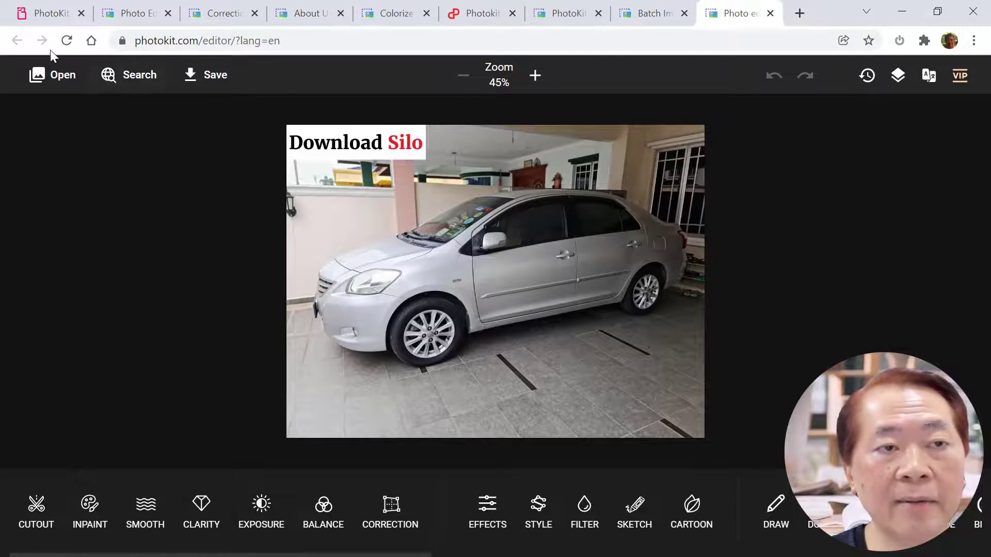
{"action": "left_click", "coordinate": [651, 13]}
View the watermarked Mug.jpg in the photo editor to check its logo, and go back to the batch page.
{"action": "mouse_move", "coordinate": [247, 403]}
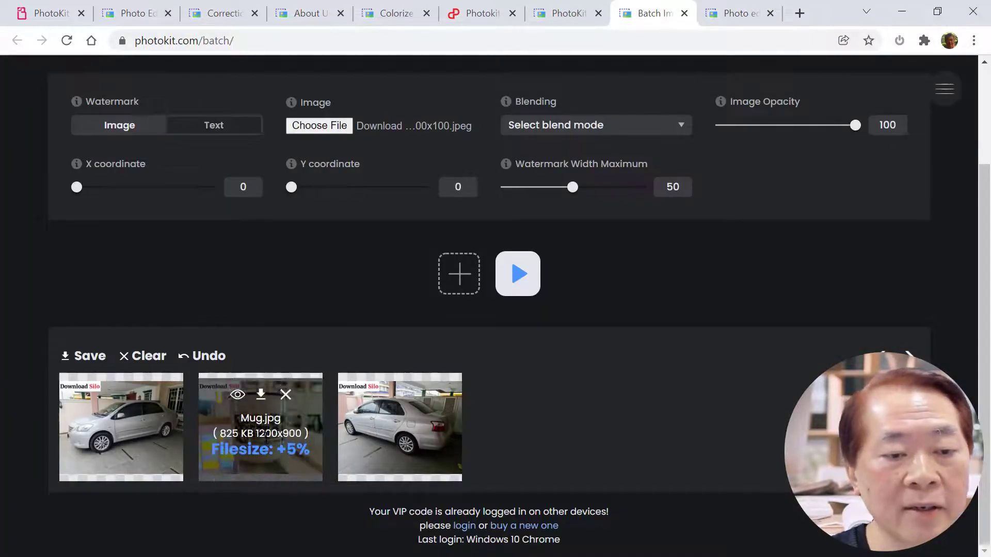
{"action": "left_click", "coordinate": [239, 391]}
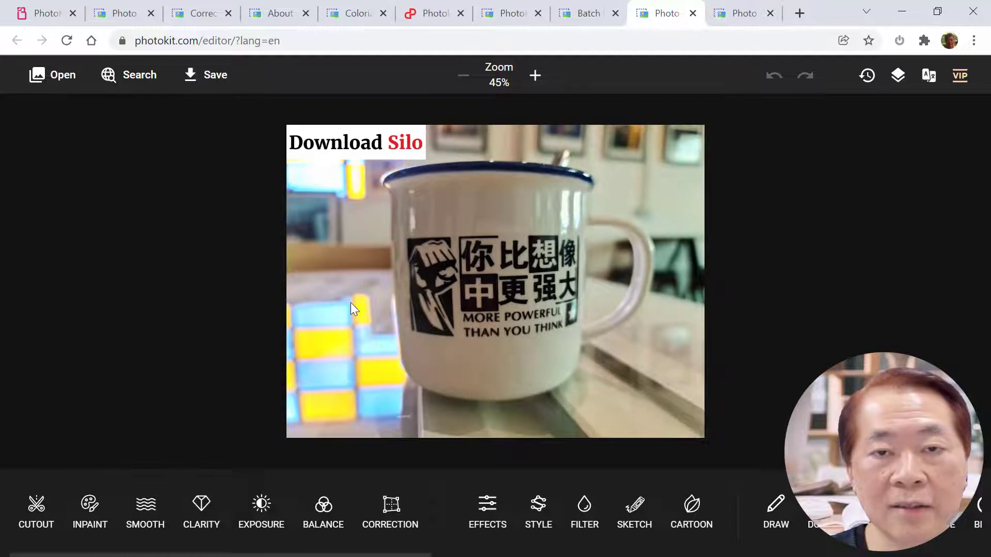
{"action": "left_click", "coordinate": [580, 17]}
Undo the batch watermark and reapply it to the photos with the X coordinate set to 65.
{"action": "scroll", "coordinate": [345, 279], "scroll_direction": "up", "scroll_amount": 2}
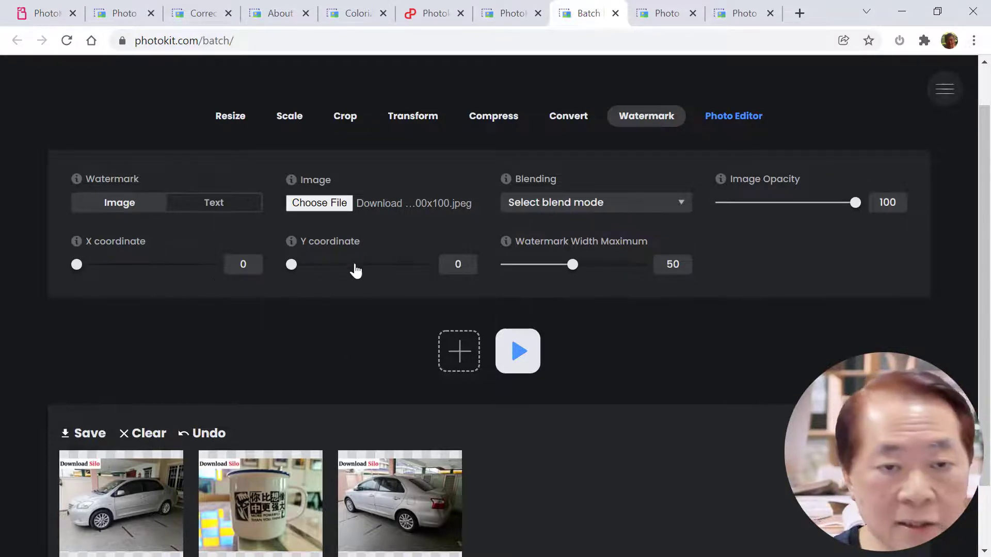
{"action": "left_click", "coordinate": [209, 436]}
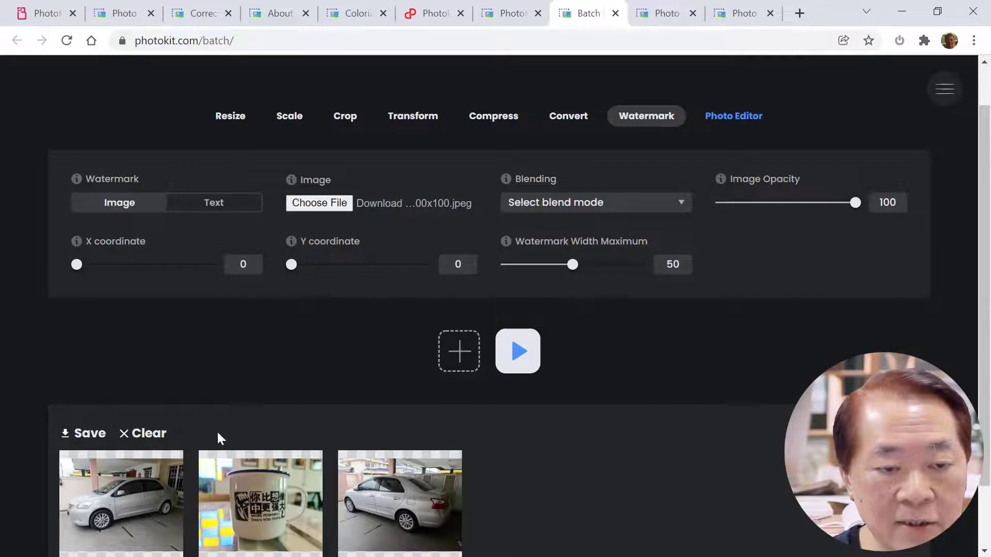
{"action": "left_click_drag", "start_coordinate": [77, 267], "coordinate": [164, 274]}
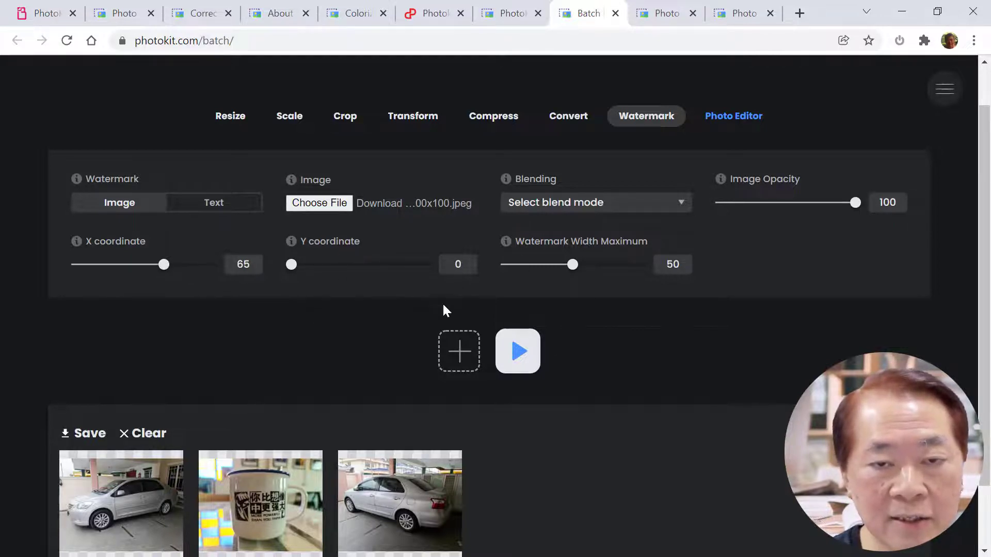
{"action": "mouse_move", "coordinate": [313, 462]}
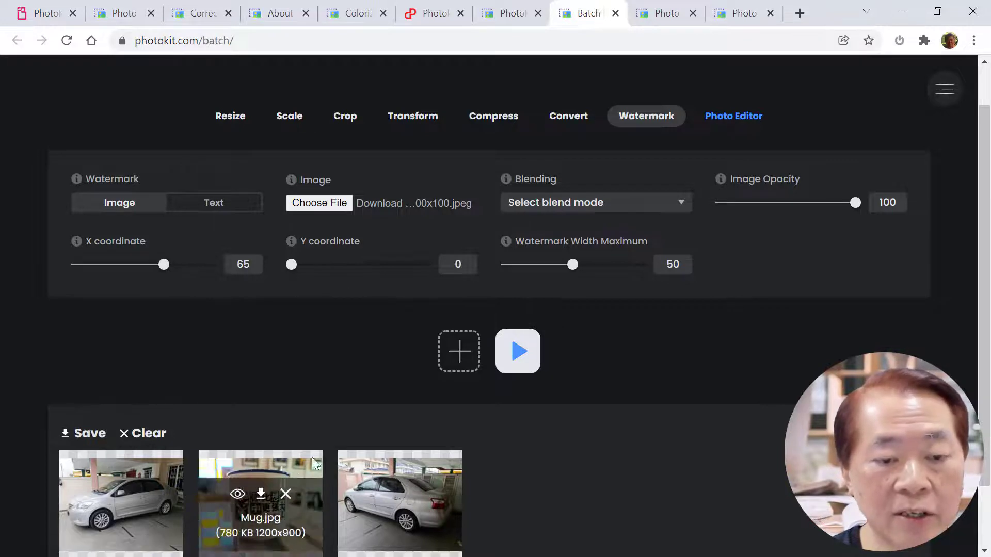
{"action": "left_click", "coordinate": [513, 351]}
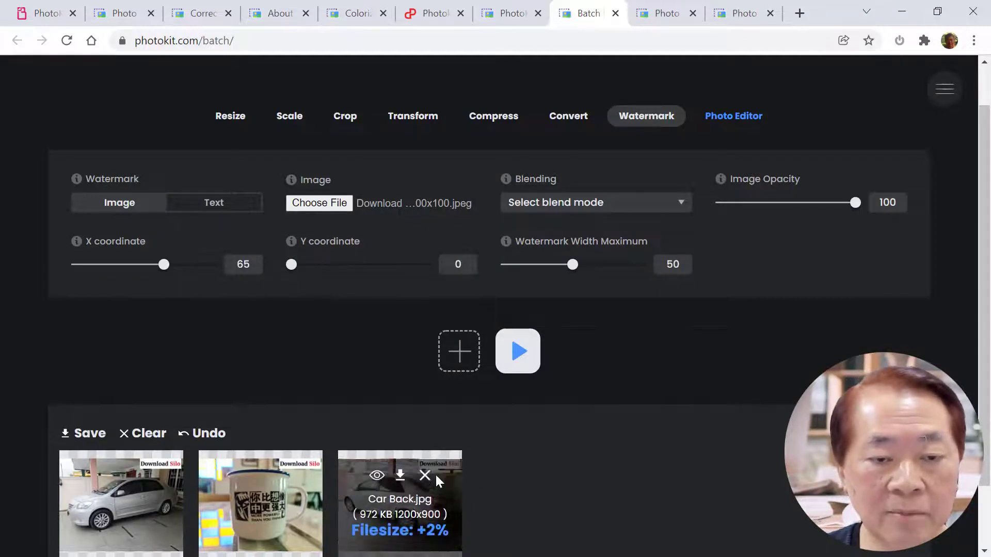
Open the watermarked Car Back.jpg in the photo editor to inspect the logo's distance from the photo's edge, and return to the batch page.
{"action": "mouse_move", "coordinate": [77, 490]}
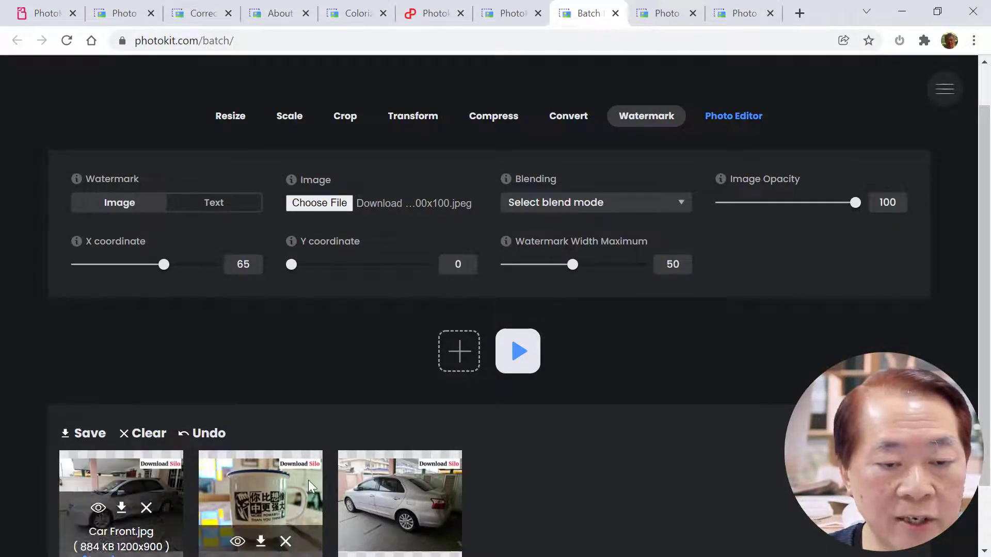
{"action": "left_click", "coordinate": [385, 469]}
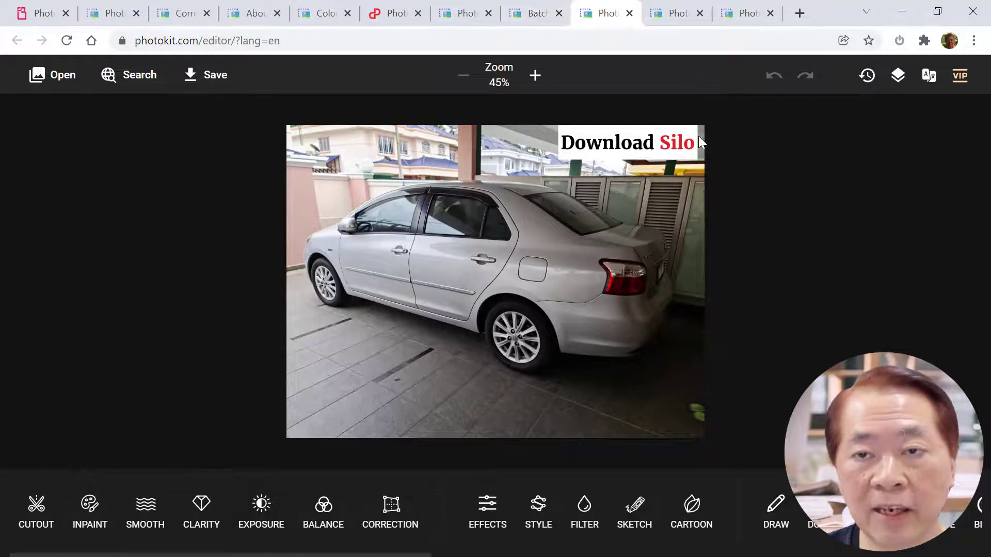
{"action": "left_click", "coordinate": [540, 23]}
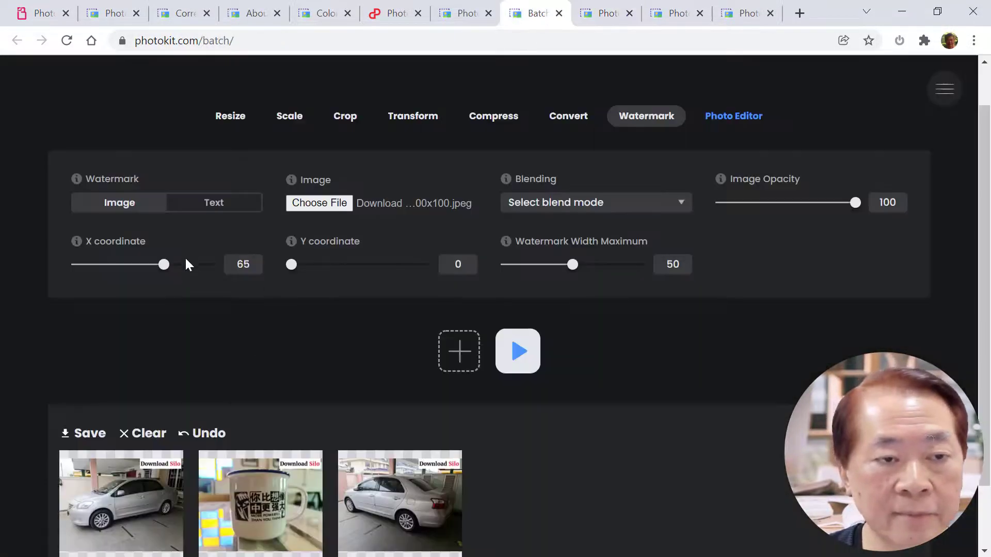
Set the watermark's X coordinate to 66, undo the previous watermark and run the batch again.
{"action": "left_click_drag", "start_coordinate": [166, 264], "coordinate": [166, 269]}
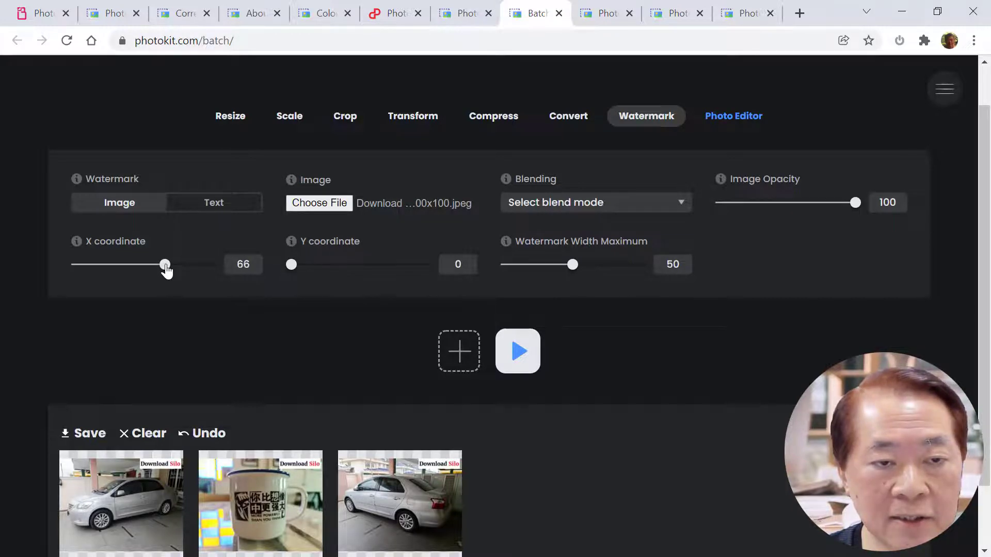
{"action": "left_click", "coordinate": [195, 435]}
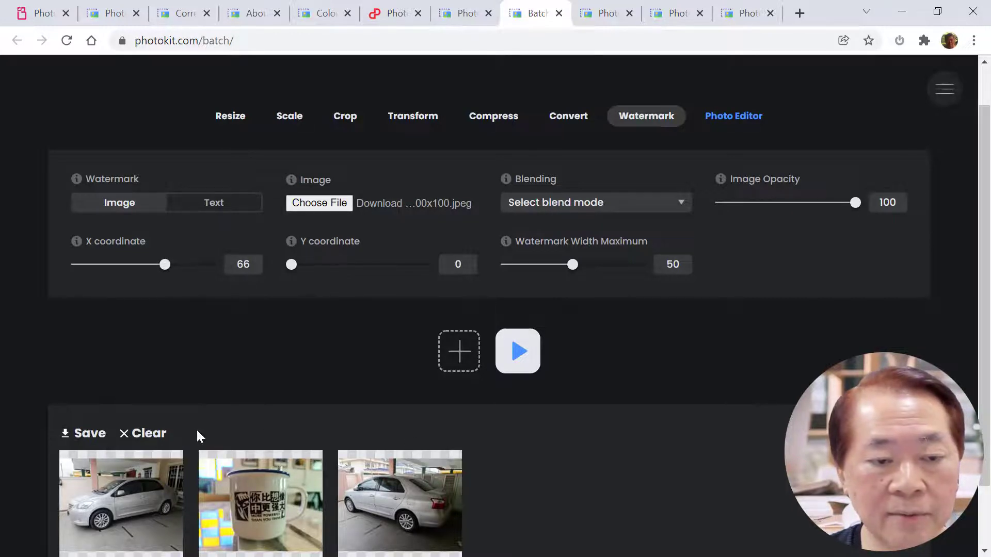
{"action": "left_click", "coordinate": [519, 359]}
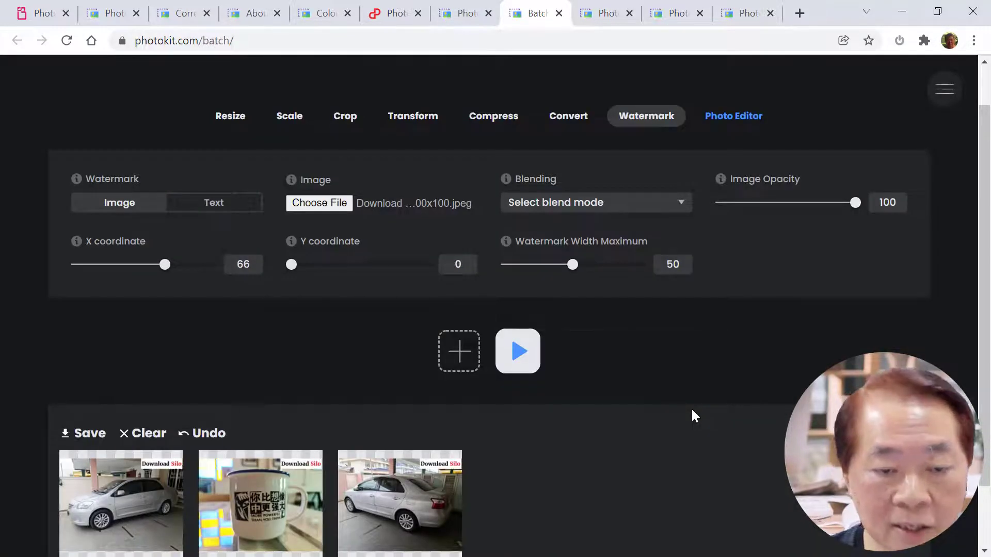
Open the newly watermarked Mug.jpg in the photo editor to check the adjusted logo position, and return to the batch page.
{"action": "mouse_move", "coordinate": [279, 489]}
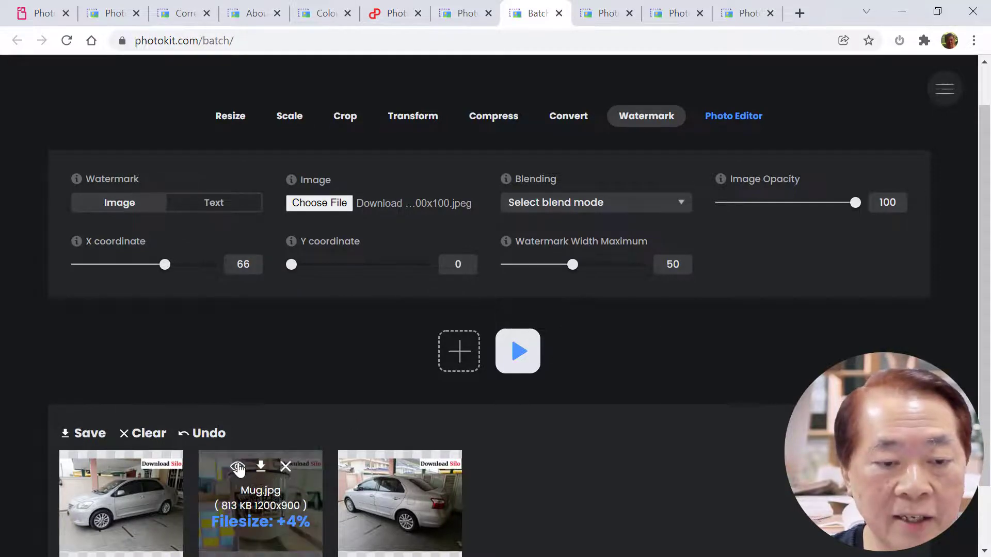
{"action": "left_click", "coordinate": [237, 468]}
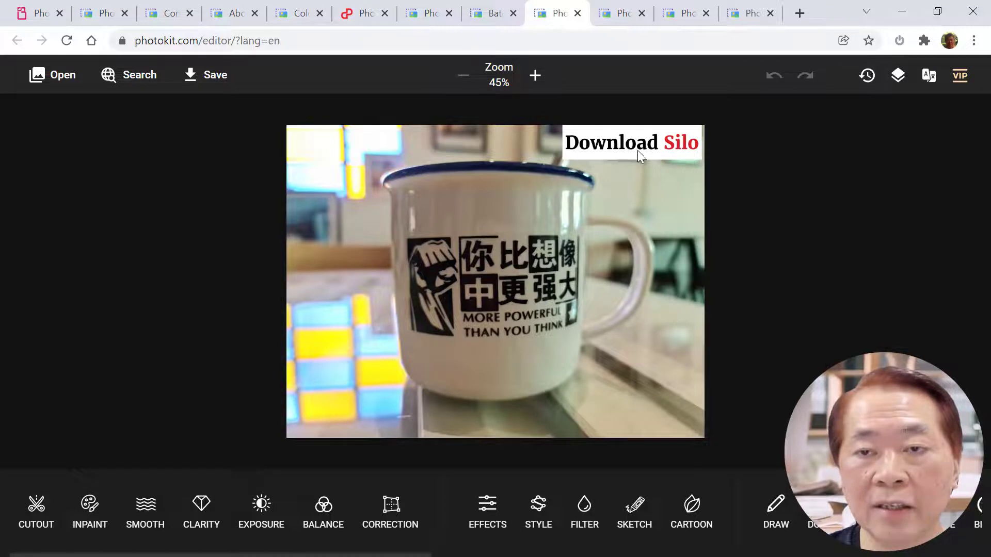
{"action": "left_click", "coordinate": [491, 20]}
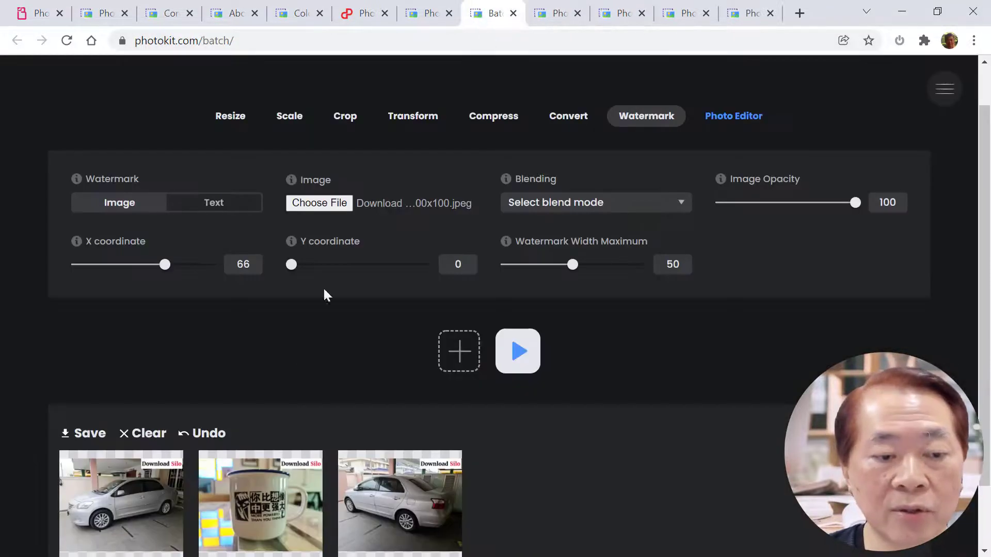
Undo the batch watermark and reapply it to the photos with the Y coordinate set to 90.
{"action": "left_click", "coordinate": [209, 433]}
{"action": "mouse_move", "coordinate": [372, 456]}
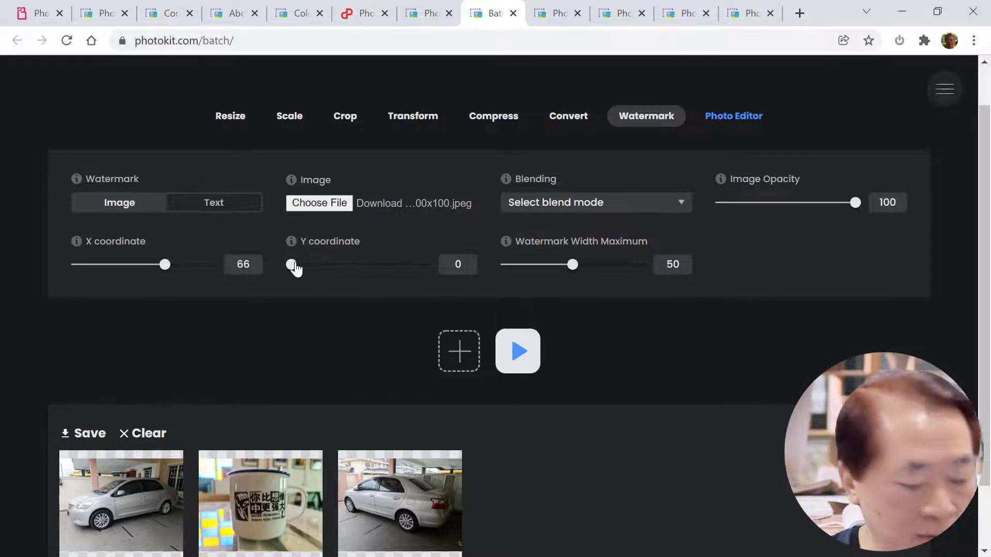
{"action": "left_click_drag", "start_coordinate": [292, 265], "coordinate": [412, 269]}
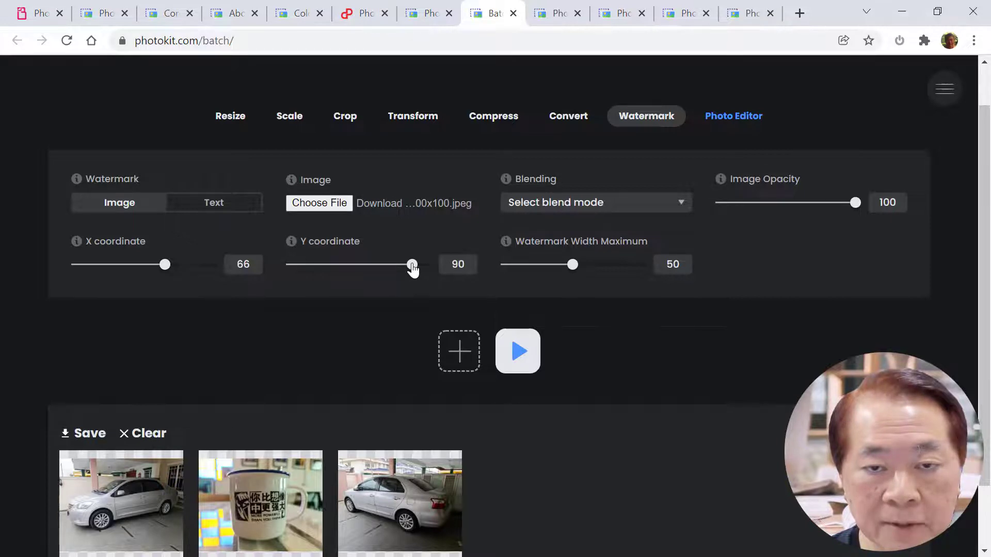
{"action": "left_click", "coordinate": [515, 350]}
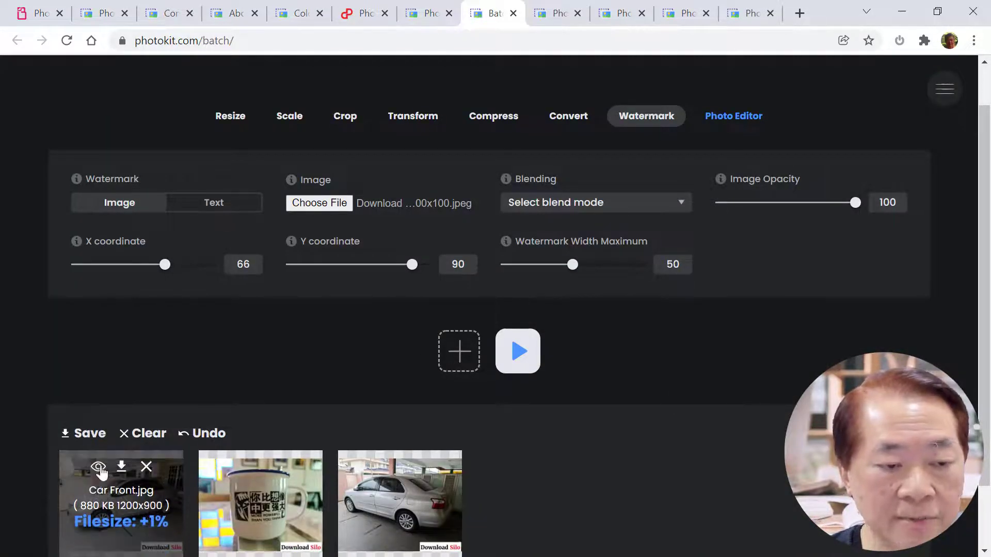
Open the watermarked Car Front.jpg in the photo editor to inspect the logo's position, and return to the batch page.
{"action": "left_click", "coordinate": [98, 467]}
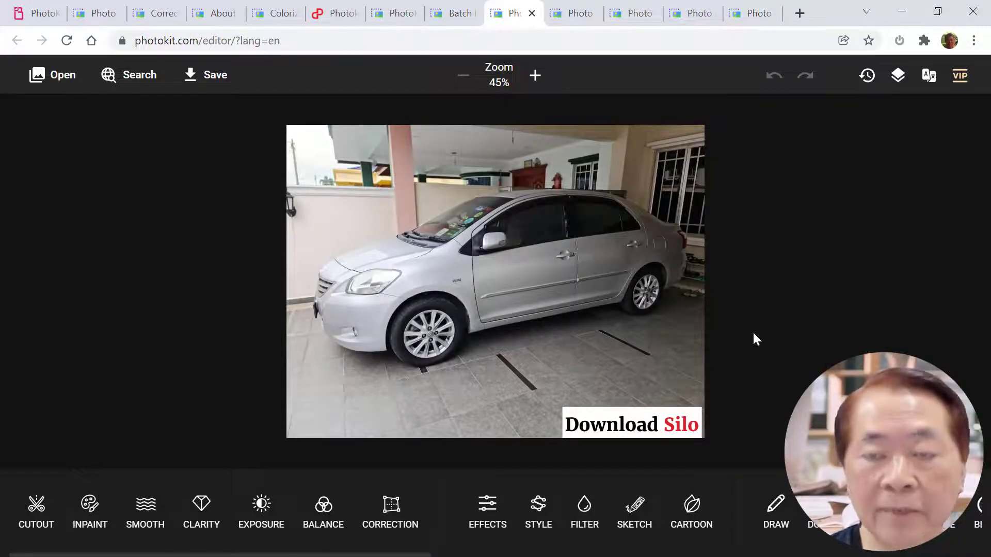
{"action": "left_click", "coordinate": [453, 20]}
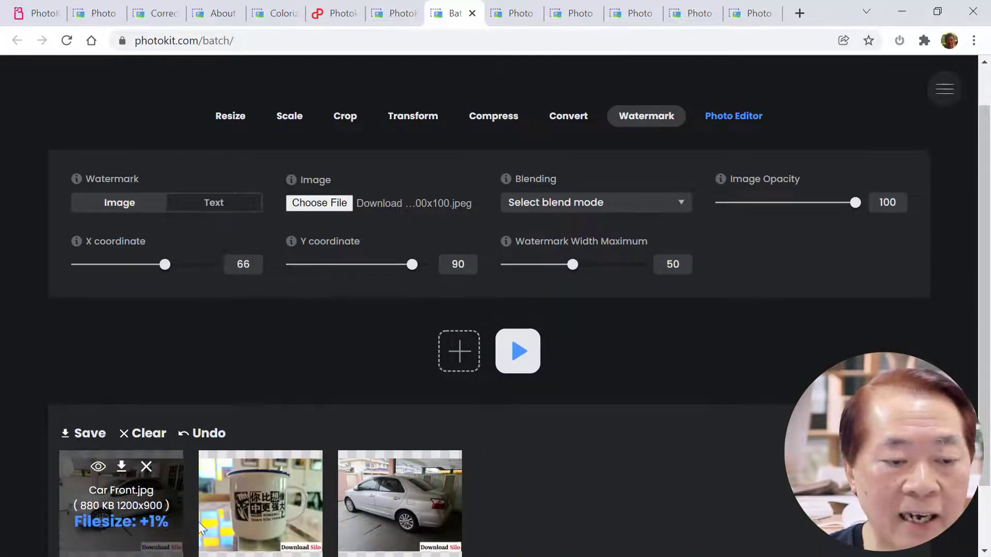
Undo the logo watermark, set its X coordinate to 0 and run the batch again.
{"action": "left_click", "coordinate": [209, 435]}
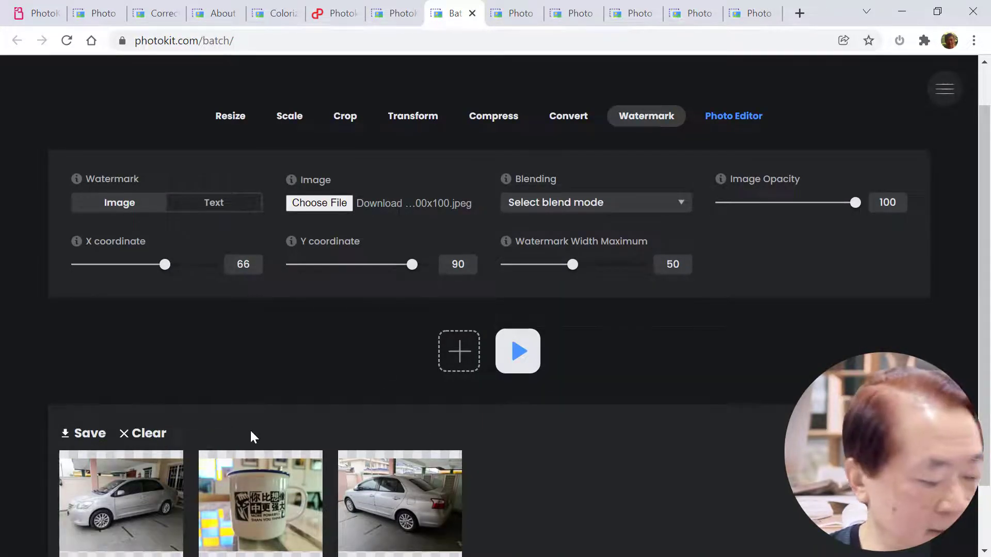
{"action": "left_click_drag", "start_coordinate": [144, 271], "coordinate": [40, 272]}
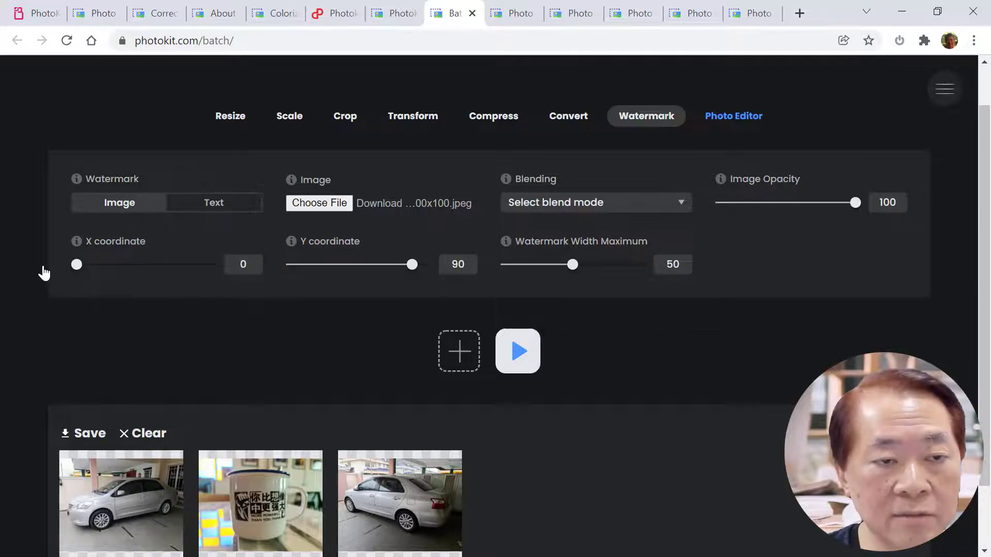
{"action": "left_click", "coordinate": [518, 351]}
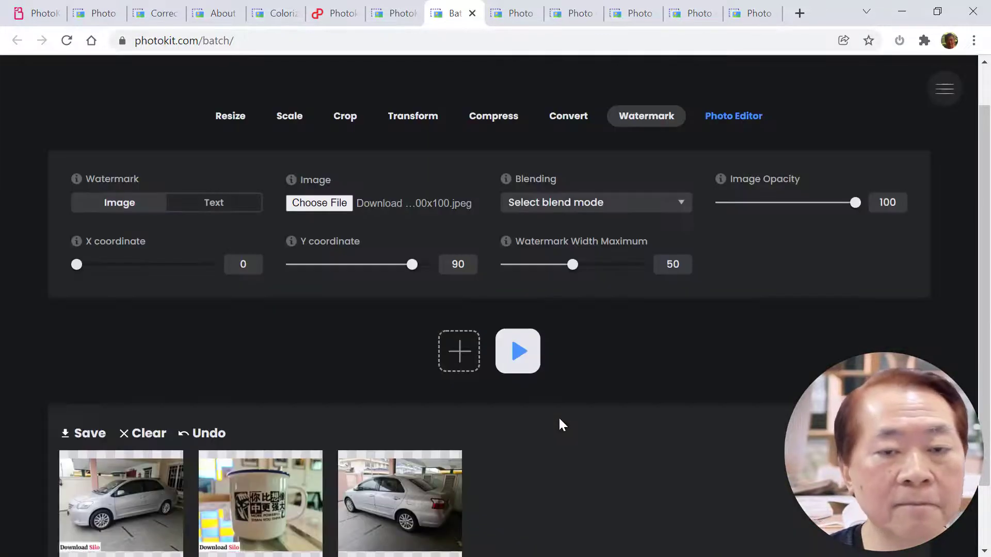
Open the watermarked Mug.jpg in the photo editor to check the logo's new placement, and return to the batch page.
{"action": "scroll", "coordinate": [560, 423], "scroll_direction": "down", "scroll_amount": 1}
{"action": "mouse_move", "coordinate": [64, 454]}
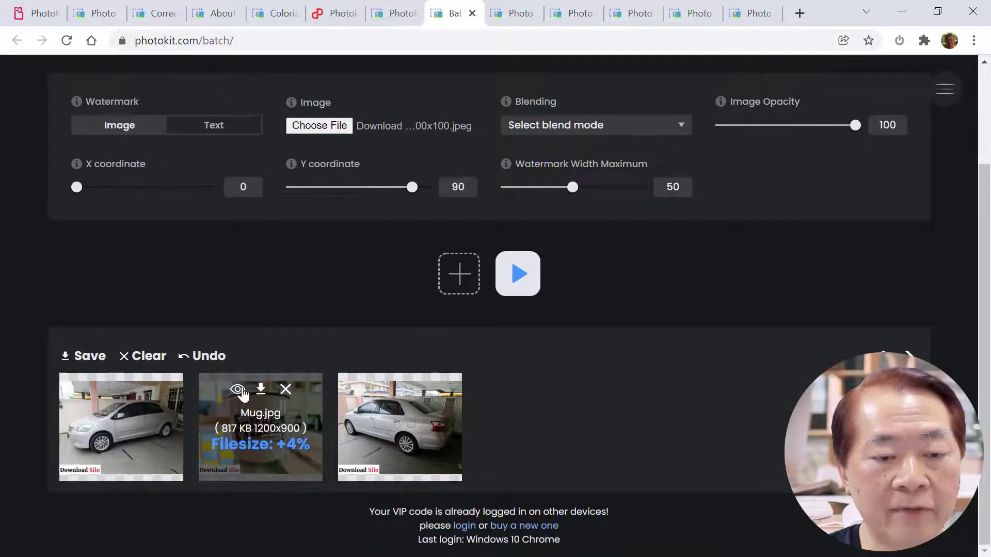
{"action": "left_click", "coordinate": [239, 390]}
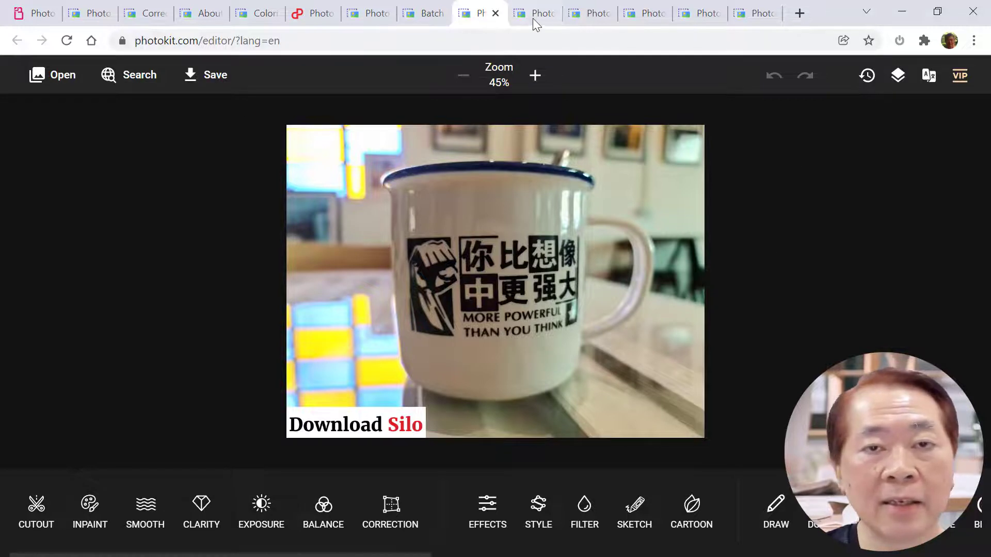
{"action": "left_click", "coordinate": [417, 15]}
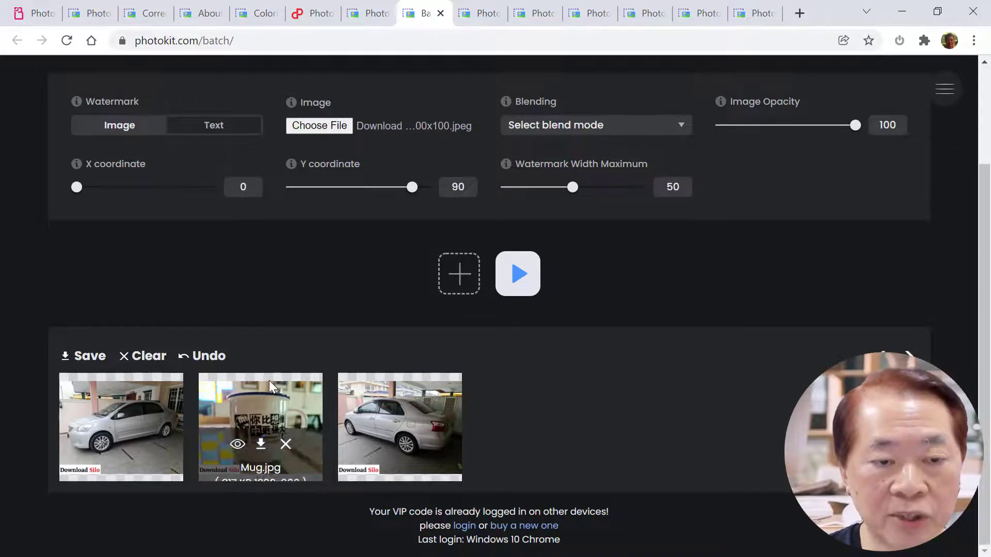
Undo the logo watermark and switch to a text watermark reading "Download Silo".
{"action": "left_click", "coordinate": [216, 357]}
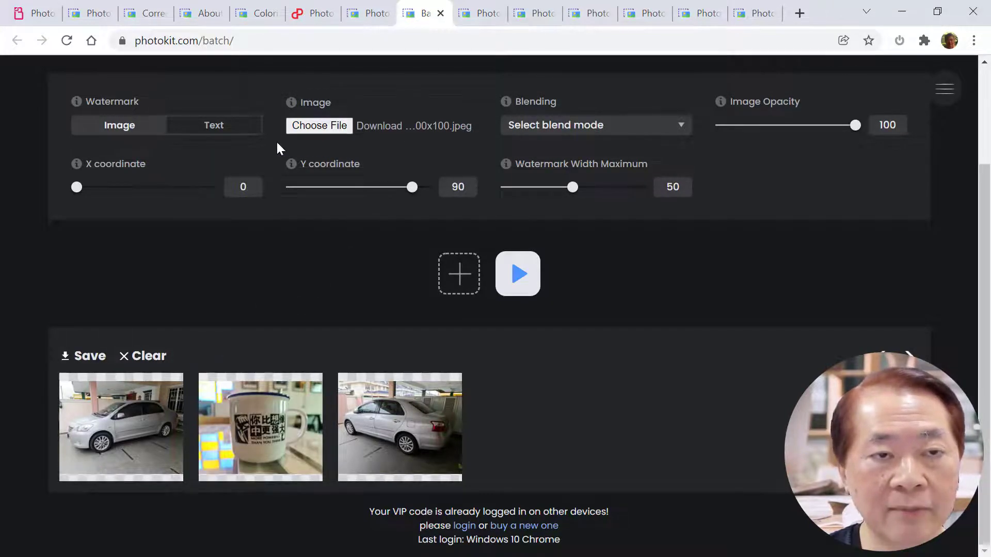
{"action": "left_click", "coordinate": [241, 133]}
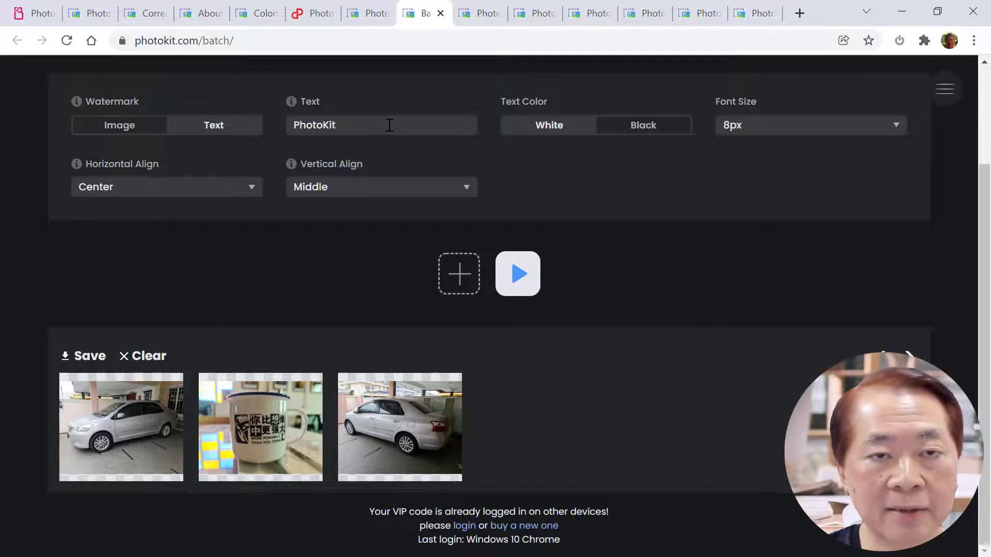
{"action": "left_click_drag", "start_coordinate": [391, 125], "coordinate": [269, 126]}
{"action": "type", "text": "Dow"}
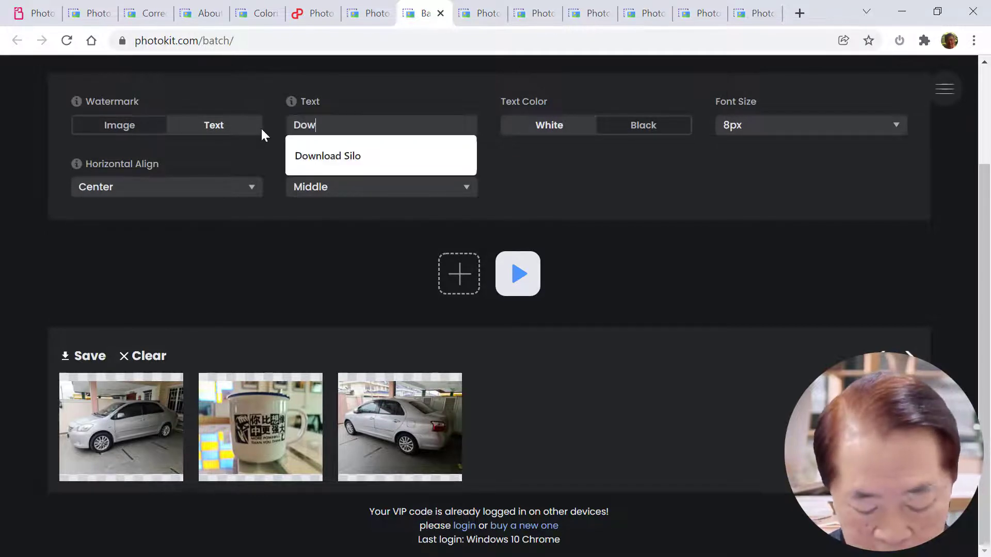
{"action": "type", "text": "nl;oad Silo"}
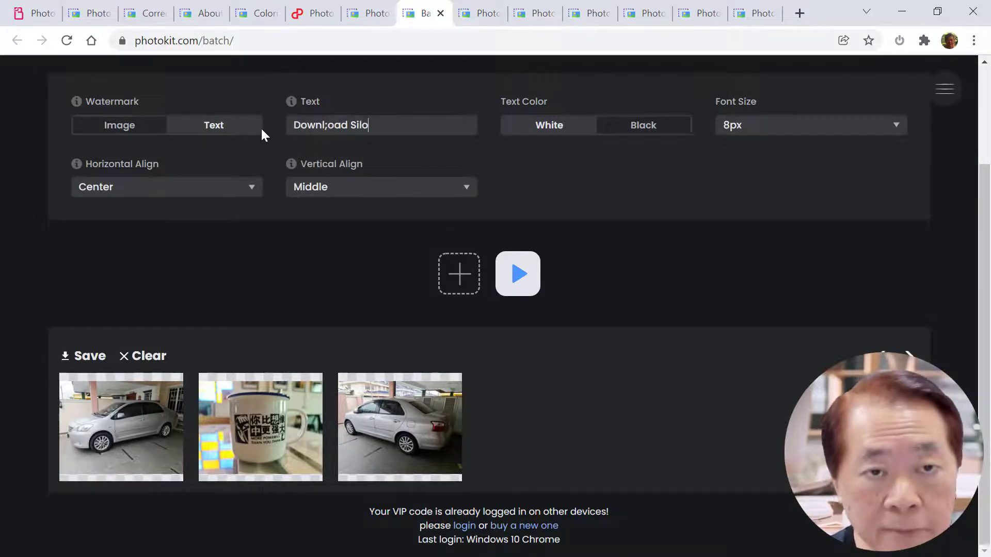
{"action": "key", "text": "BackSpace"}
{"action": "key", "text": "BackSpace"}
{"action": "key", "text": "BackSpace"}
{"action": "key", "text": "BackSpace"}
{"action": "key", "text": "BackSpace"}
{"action": "key", "text": "BackSpace"}
{"action": "key", "text": "BackSpace"}
{"action": "key", "text": "BackSpace"}
{"action": "key", "text": "BackSpace"}
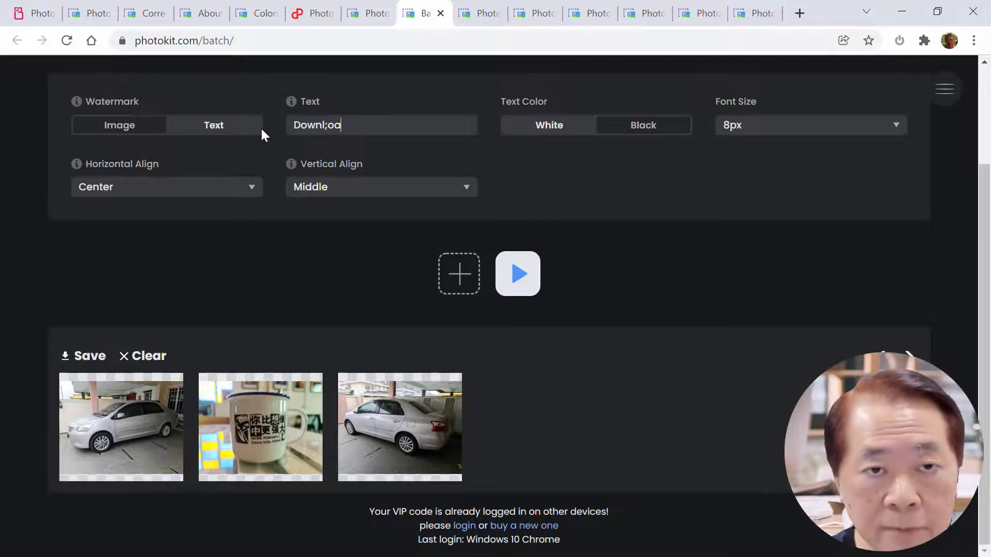
{"action": "type", "text": "oad Silo"}
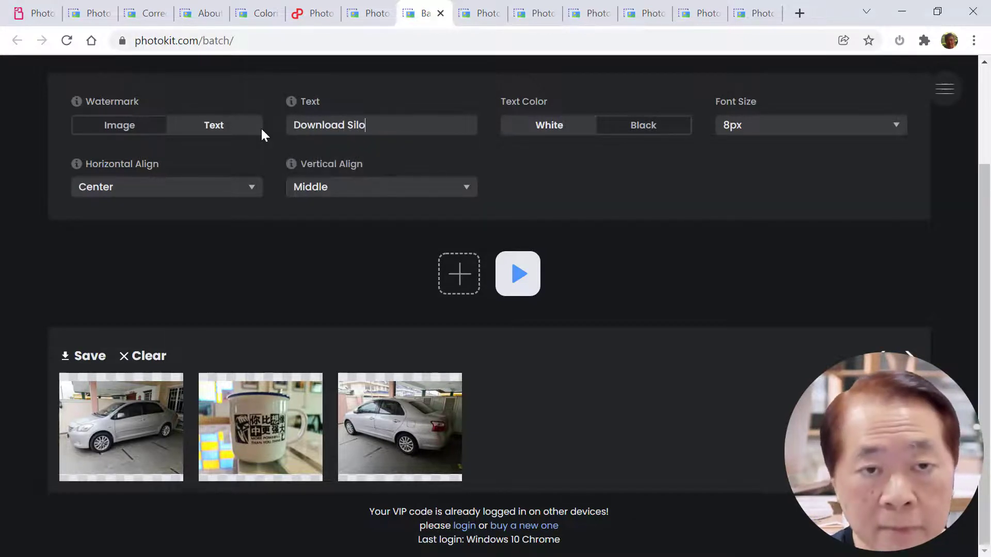
Set the text watermark's font size to 128px and apply it to all the photos.
{"action": "left_click", "coordinate": [726, 131]}
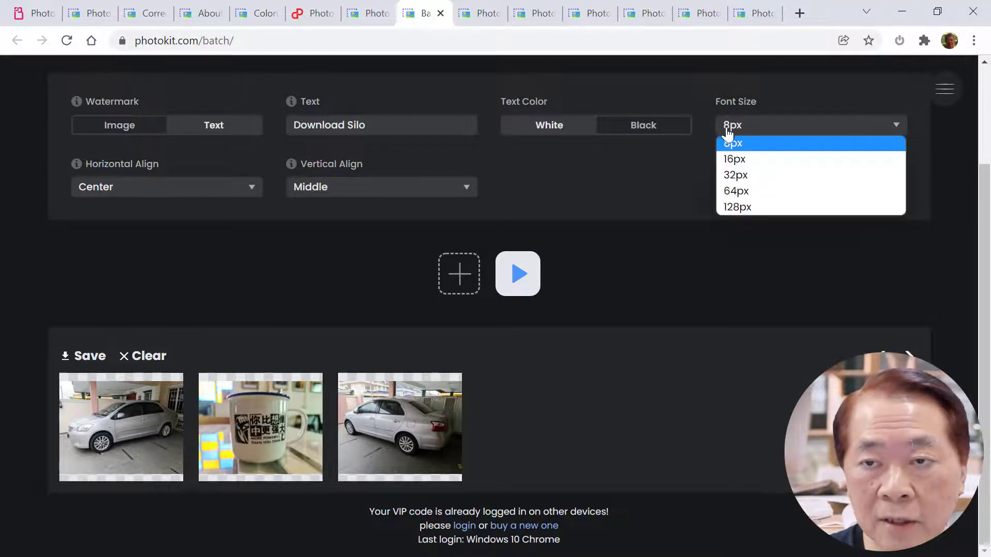
{"action": "left_click", "coordinate": [739, 206]}
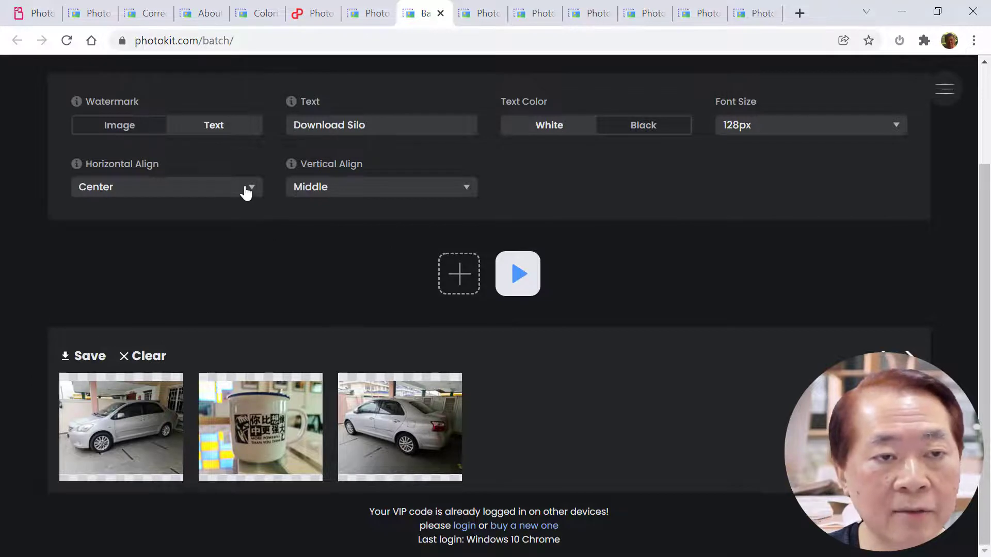
{"action": "left_click", "coordinate": [519, 275]}
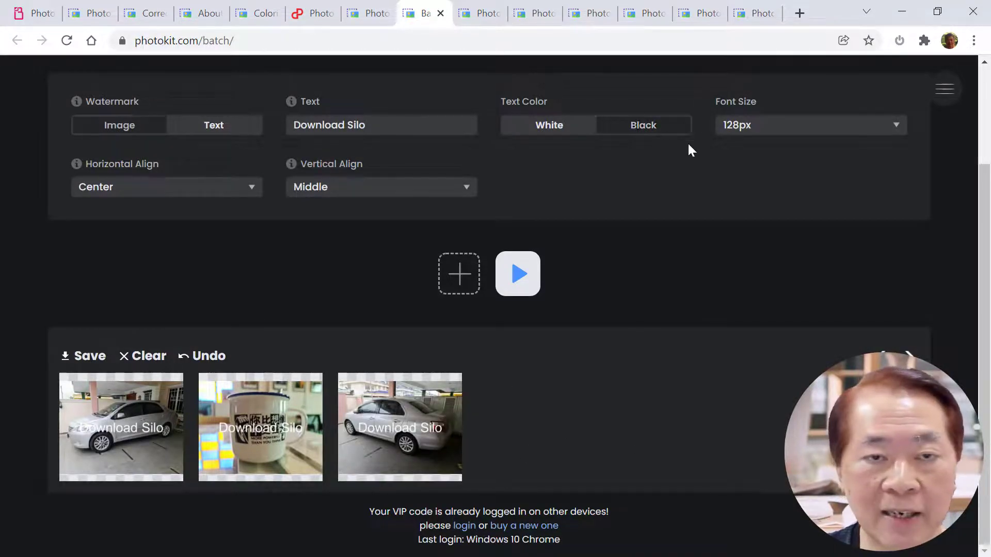
Look through the text watermark's font size and alignment options, and glance at the VIP login page before returning to the batch page.
{"action": "left_click", "coordinate": [770, 129]}
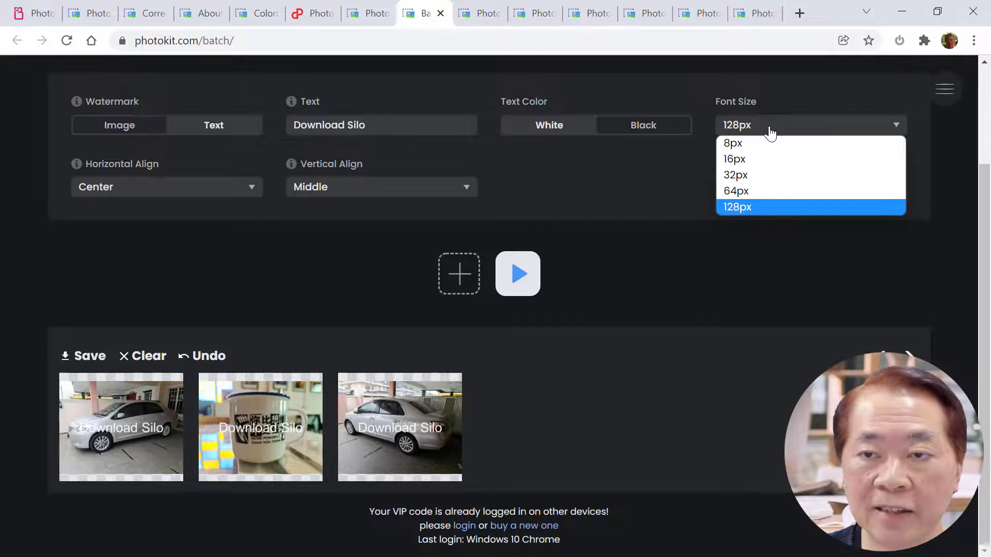
{"action": "left_click", "coordinate": [244, 188]}
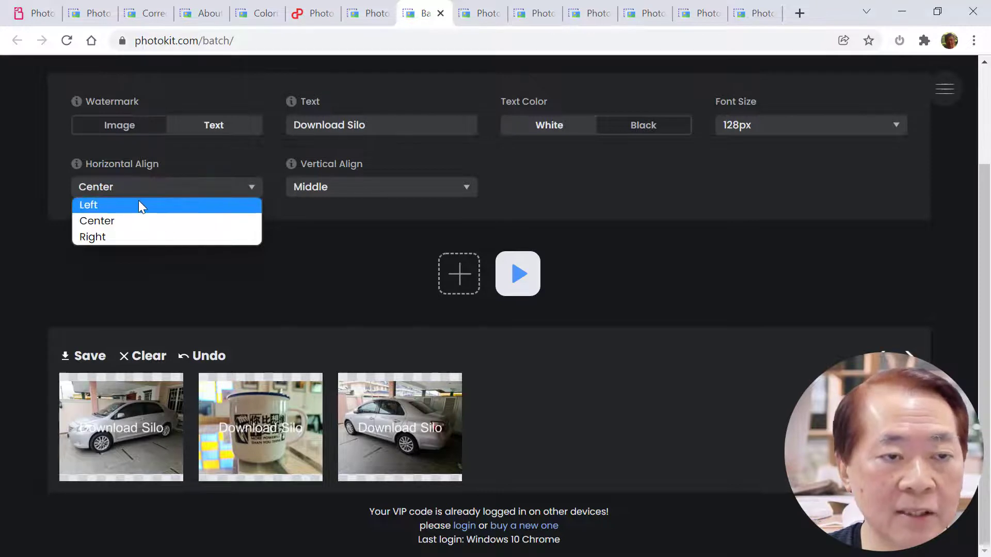
{"action": "left_click", "coordinate": [354, 191]}
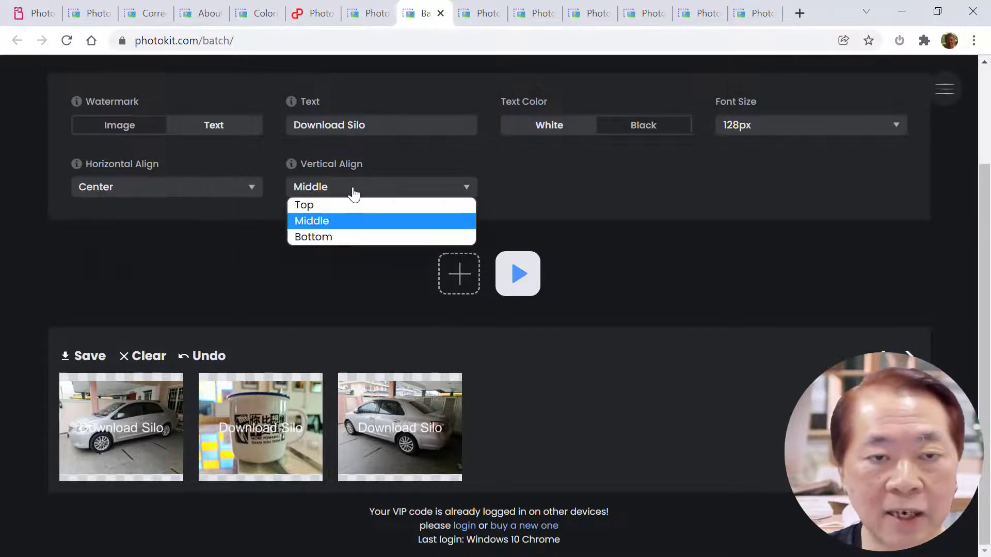
{"action": "left_click", "coordinate": [374, 15]}
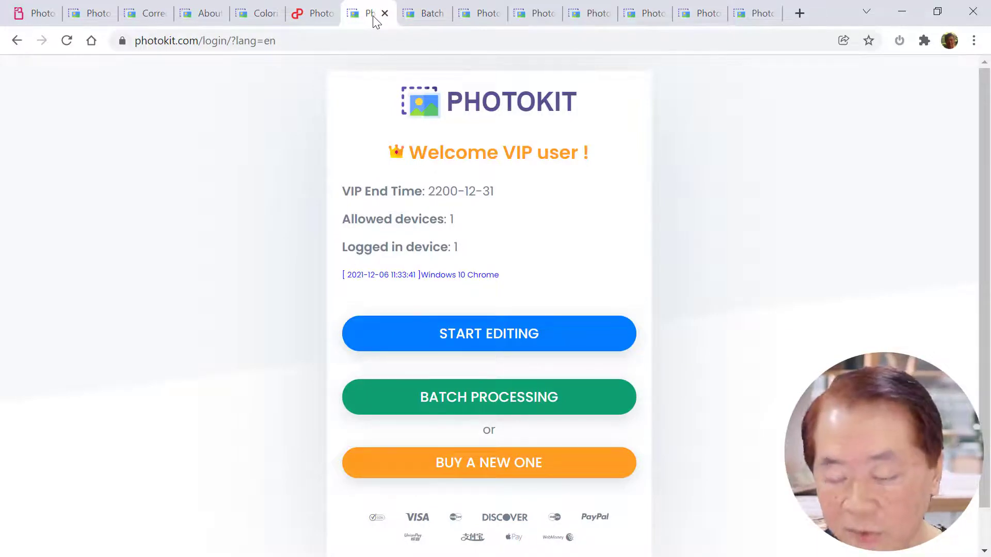
{"action": "left_click", "coordinate": [427, 16]}
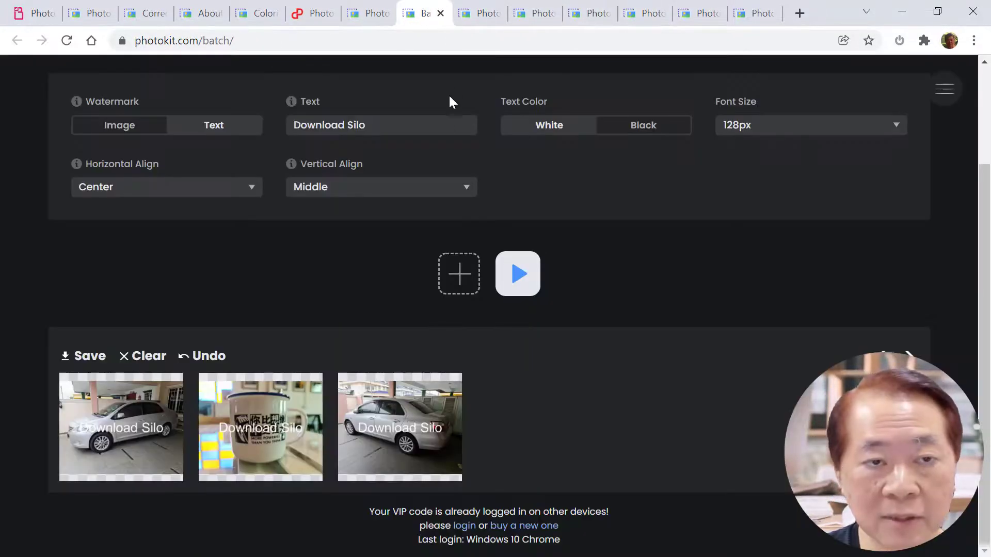
Show the batch Resize settings and undo the text watermark on the photos.
{"action": "scroll", "coordinate": [671, 273], "scroll_direction": "up", "scroll_amount": 3}
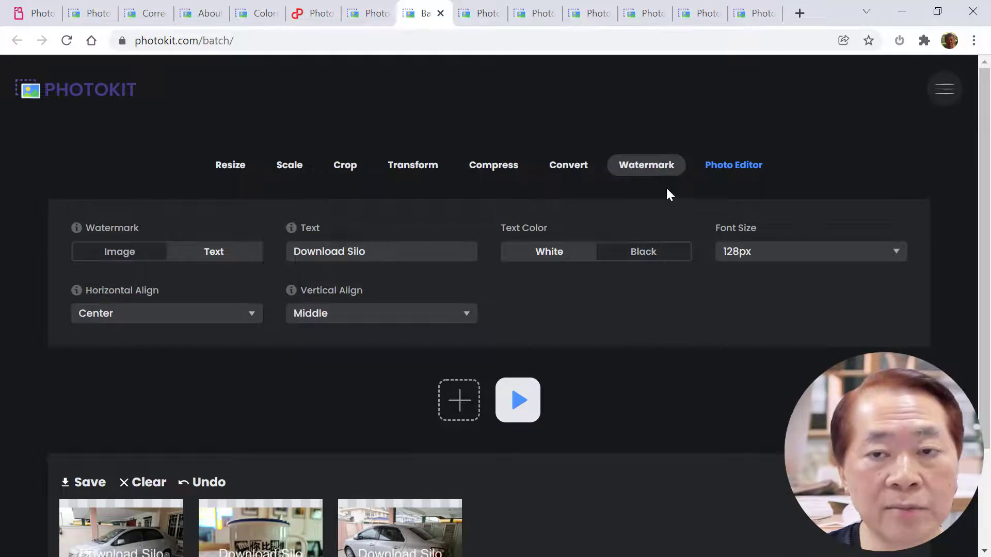
{"action": "left_click", "coordinate": [231, 168]}
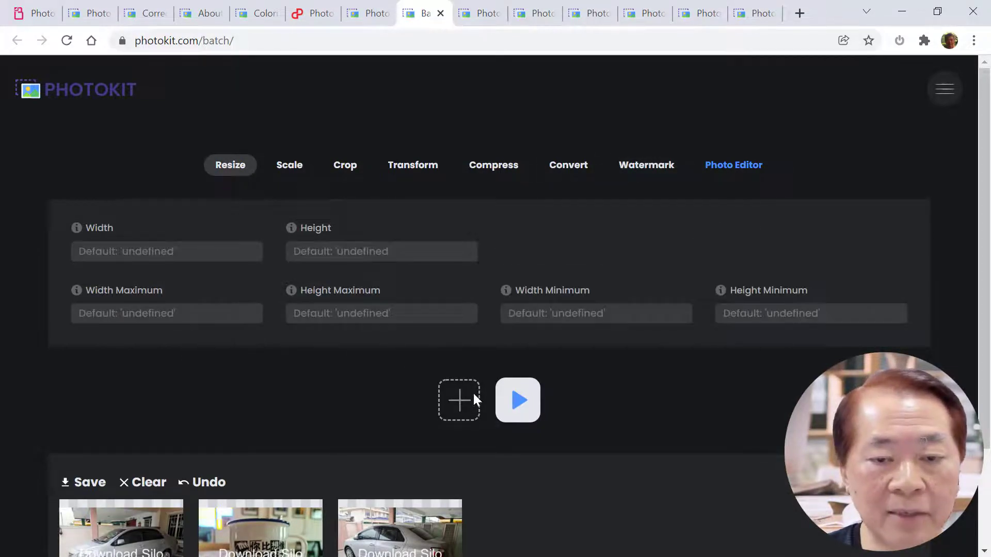
{"action": "left_click", "coordinate": [213, 493]}
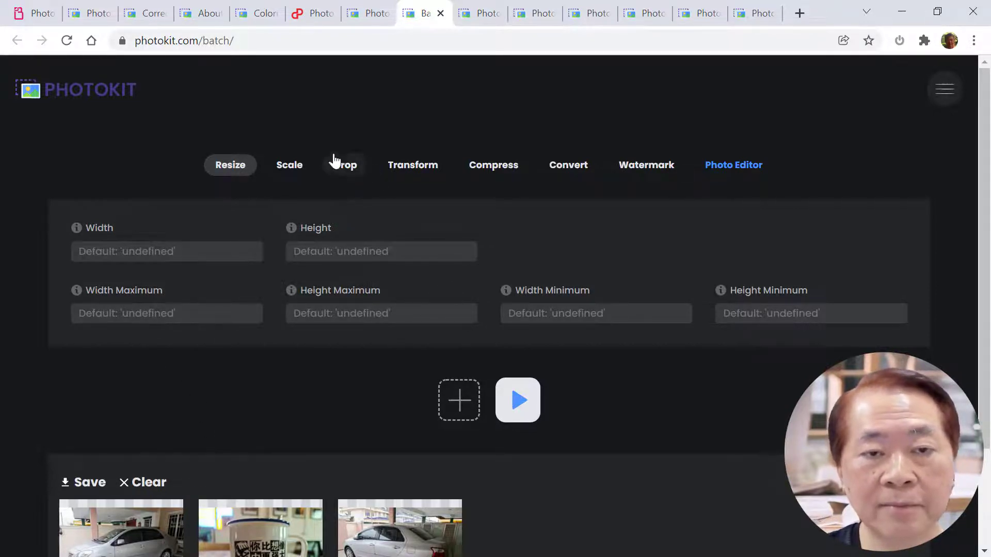
Flip all the photos horizontally with the batch Transform operation, and run it again to flip them back.
{"action": "left_click", "coordinate": [416, 167]}
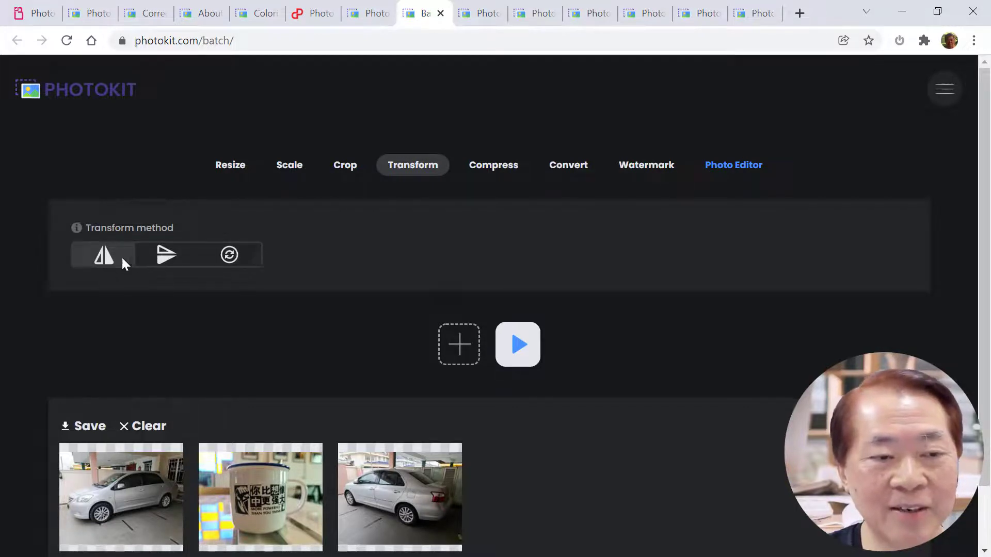
{"action": "left_click", "coordinate": [517, 345]}
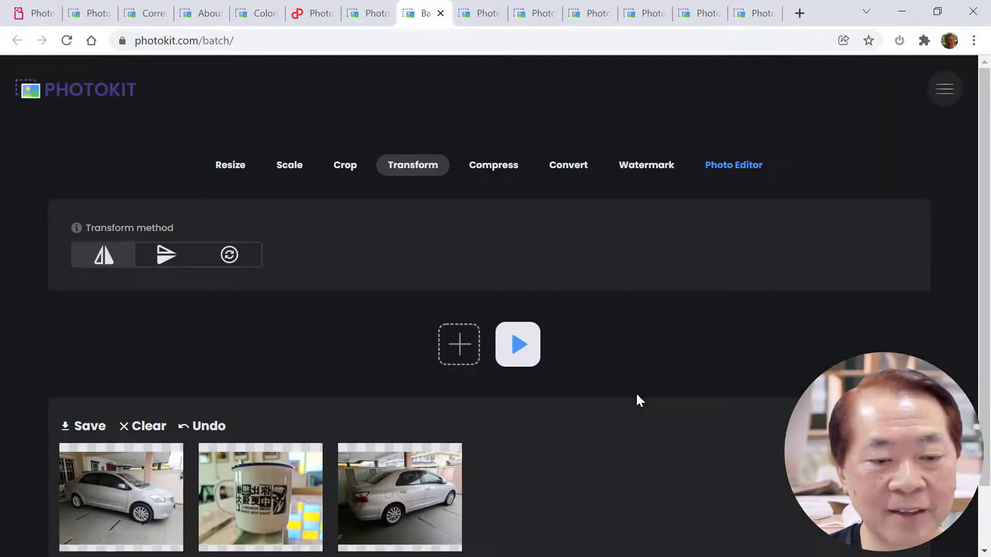
{"action": "left_click", "coordinate": [517, 345]}
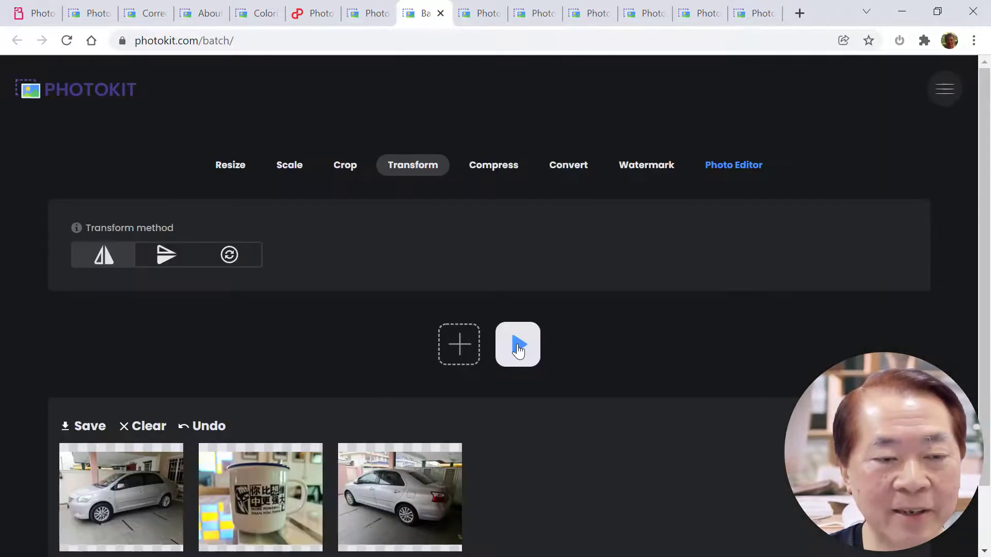
Review the batch Compress settings and the Convert settings, including the available output file types.
{"action": "left_click", "coordinate": [495, 168]}
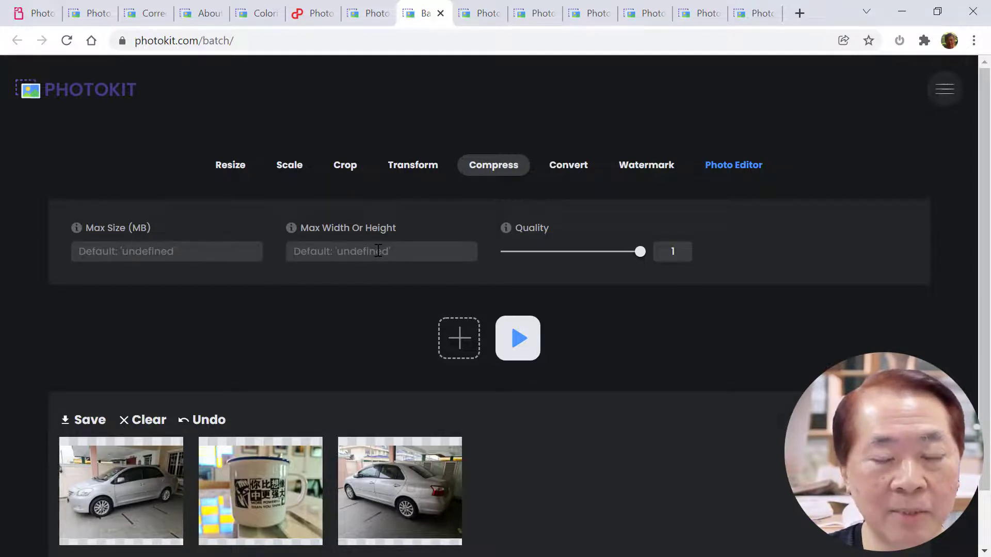
{"action": "left_click", "coordinate": [573, 169]}
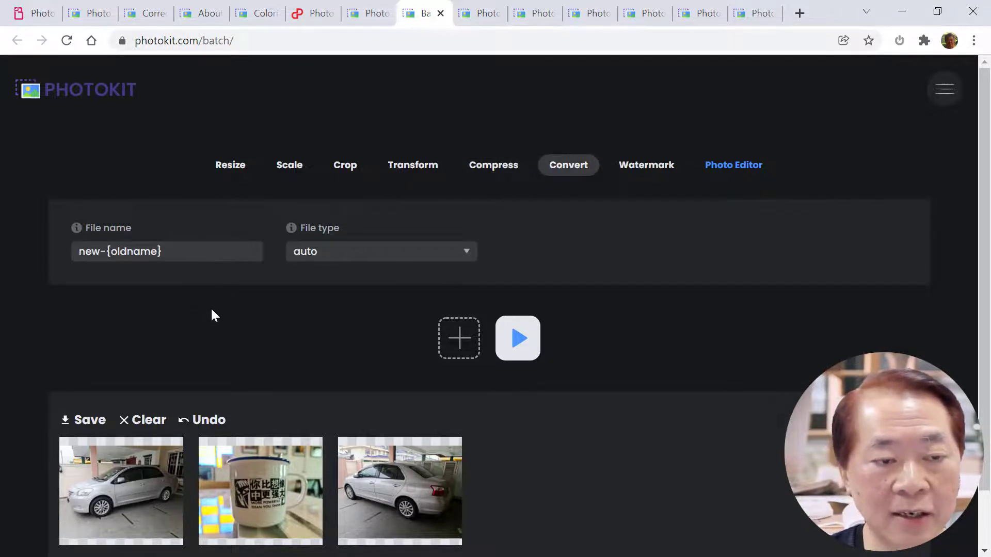
{"action": "mouse_move", "coordinate": [180, 488]}
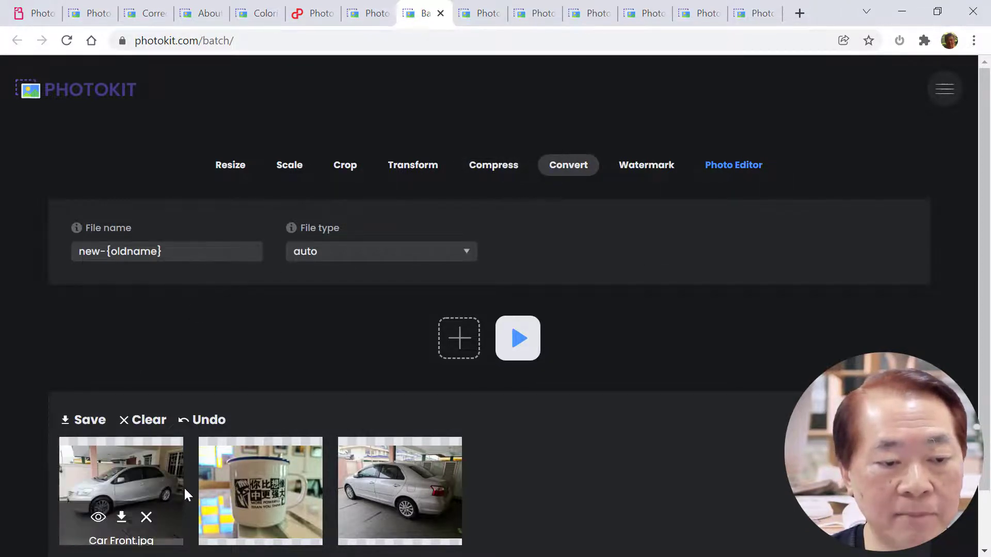
{"action": "left_click", "coordinate": [381, 257]}
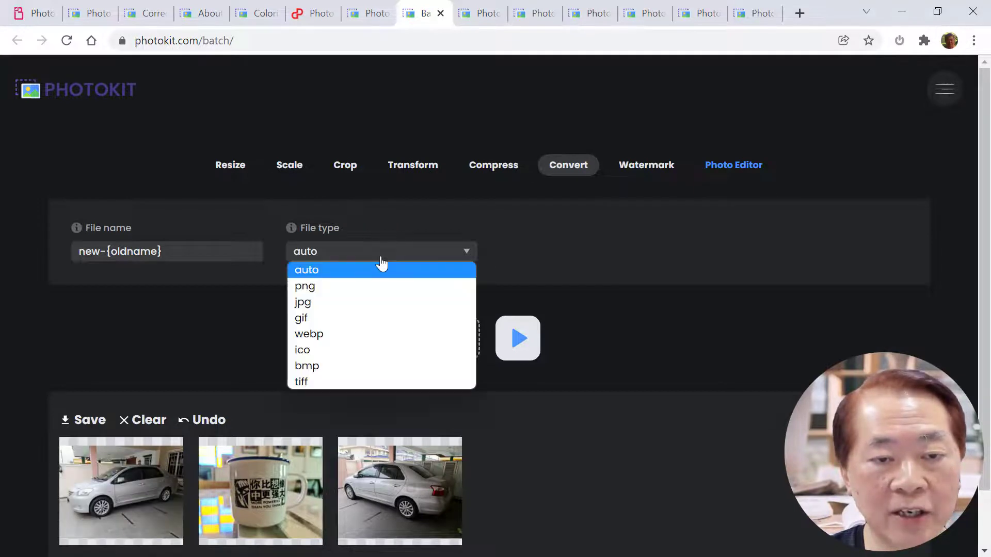
Batch-convert the three photos to webp, check the converted car photo's file details, and show the file type options again.
{"action": "left_click", "coordinate": [324, 335]}
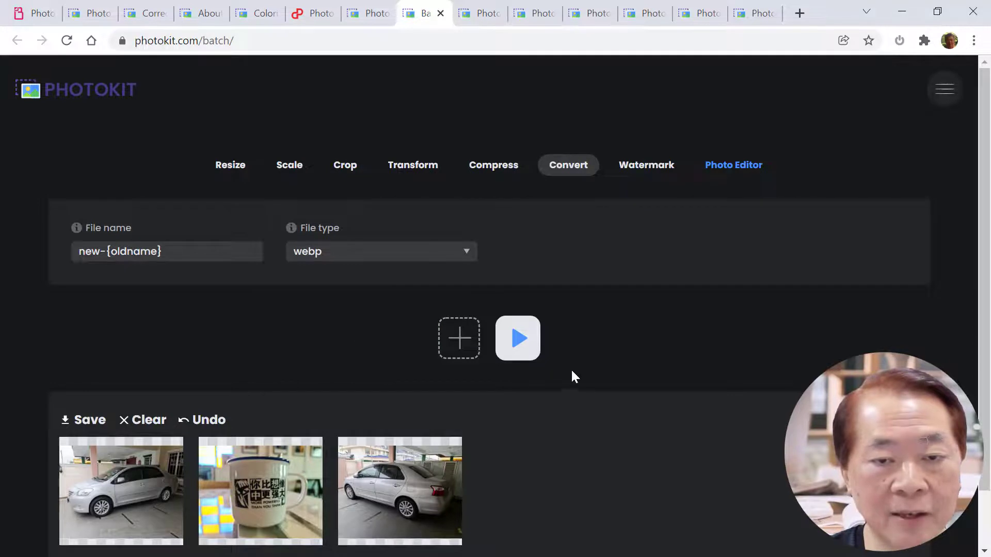
{"action": "left_click", "coordinate": [516, 340]}
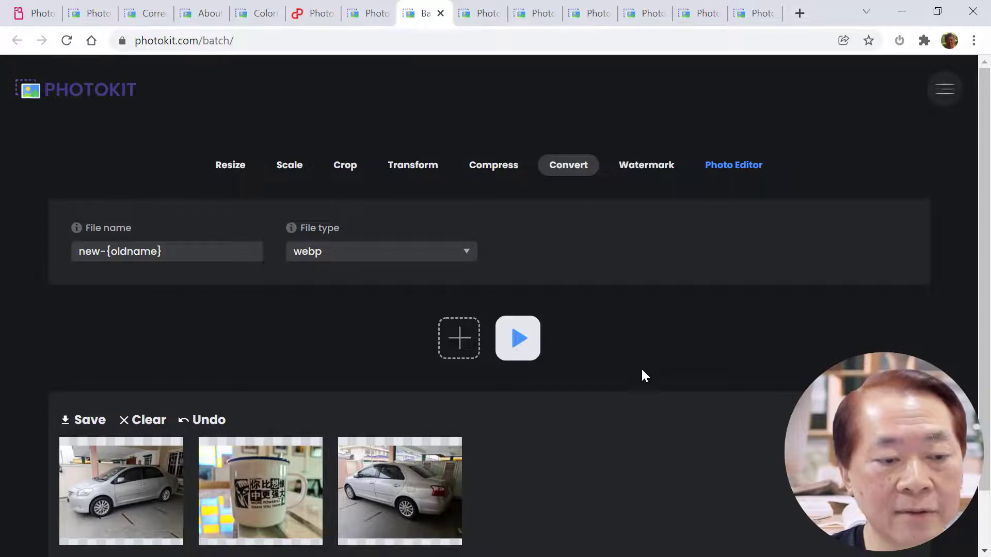
{"action": "scroll", "coordinate": [568, 372], "scroll_direction": "down", "scroll_amount": 1}
{"action": "mouse_move", "coordinate": [129, 410]}
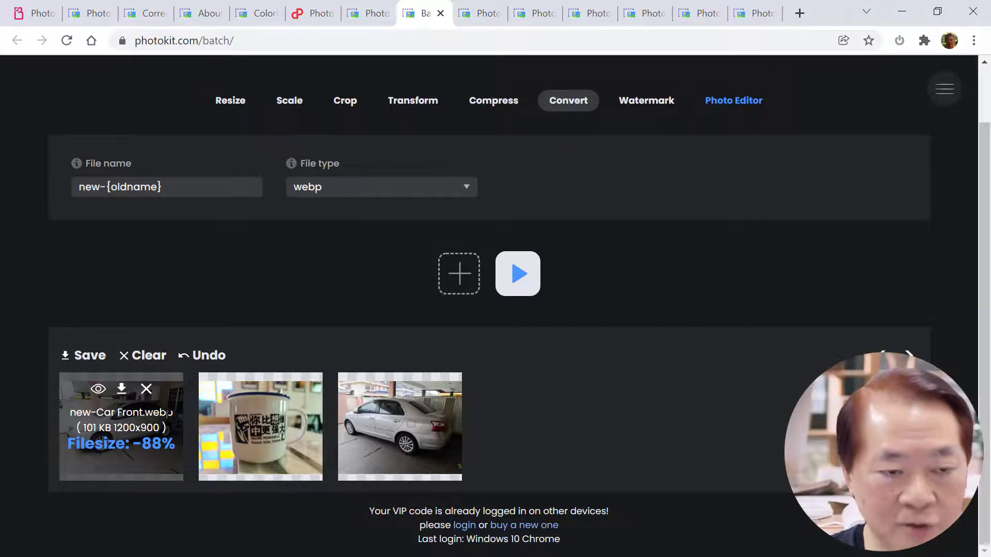
{"action": "left_click", "coordinate": [452, 194]}
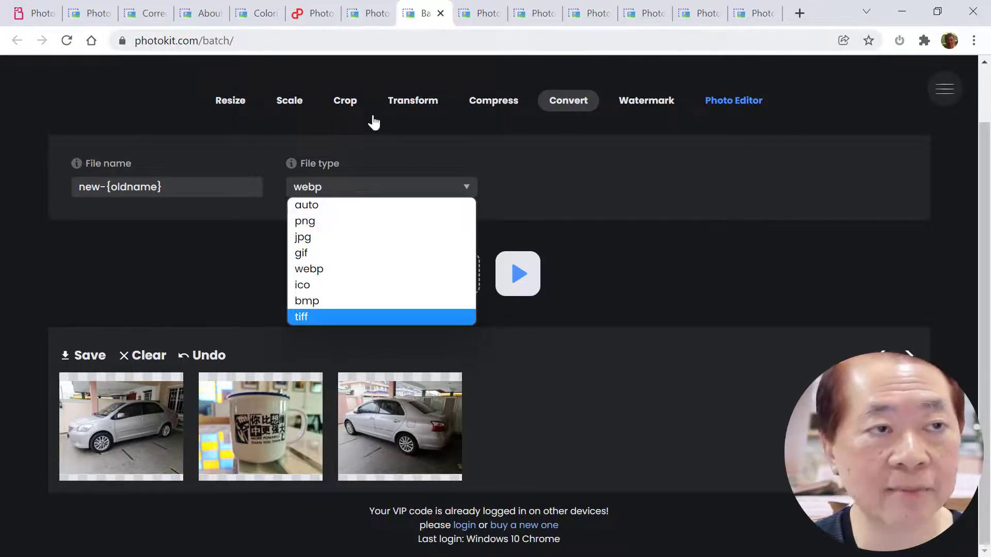
Switch to the PhotoKit review page and read its main features, batch processors, first impressions, and pros.
{"action": "left_click", "coordinate": [34, 13]}
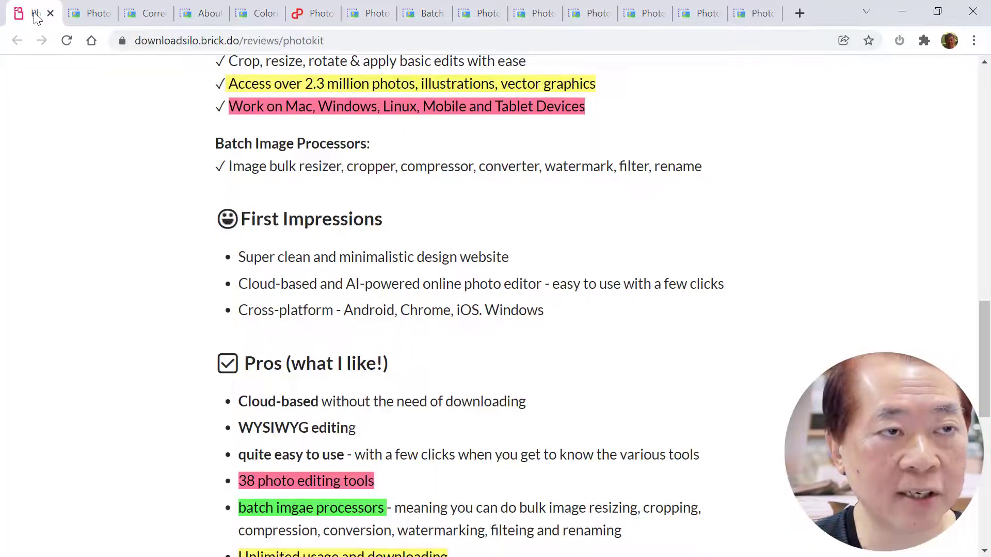
{"action": "scroll", "coordinate": [671, 384], "scroll_direction": "up", "scroll_amount": 5}
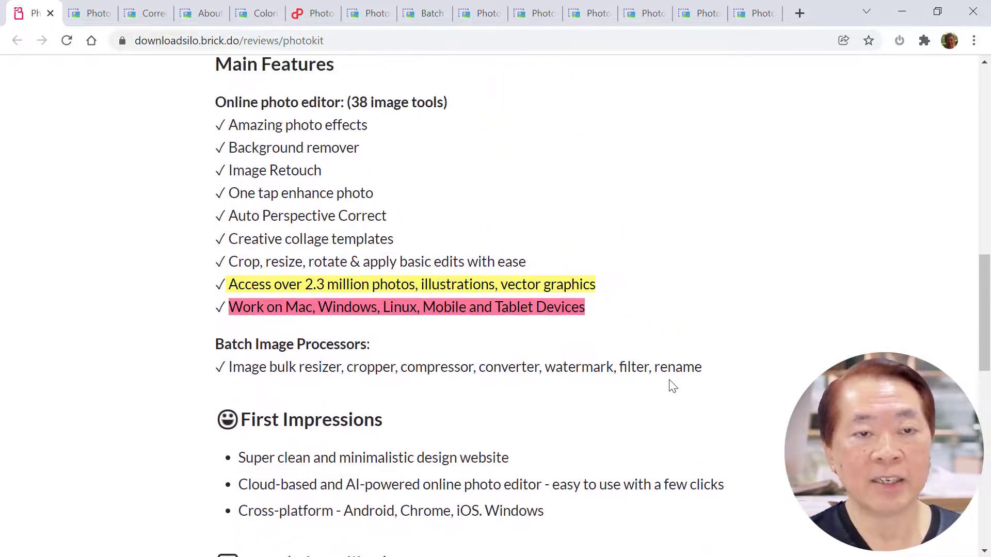
{"action": "scroll", "coordinate": [671, 385], "scroll_direction": "down", "scroll_amount": 1}
{"action": "scroll", "coordinate": [671, 385], "scroll_direction": "up", "scroll_amount": 4}
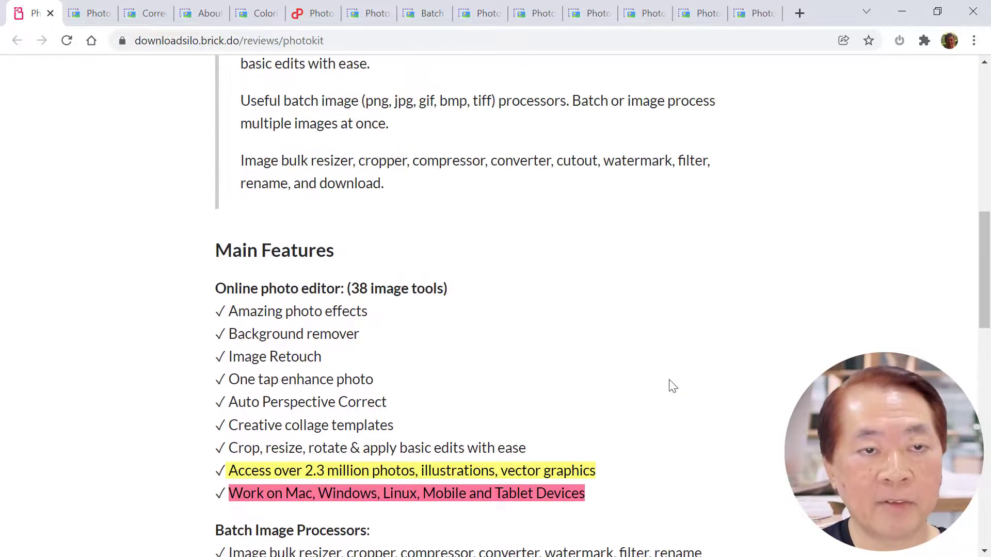
{"action": "scroll", "coordinate": [482, 303], "scroll_direction": "down", "scroll_amount": 2}
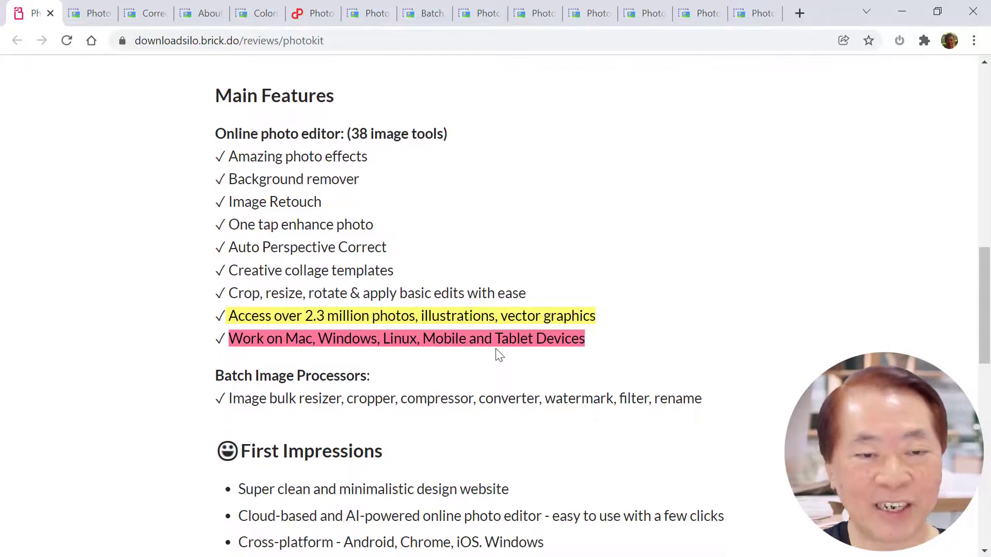
{"action": "scroll", "coordinate": [498, 356], "scroll_direction": "down", "scroll_amount": 3}
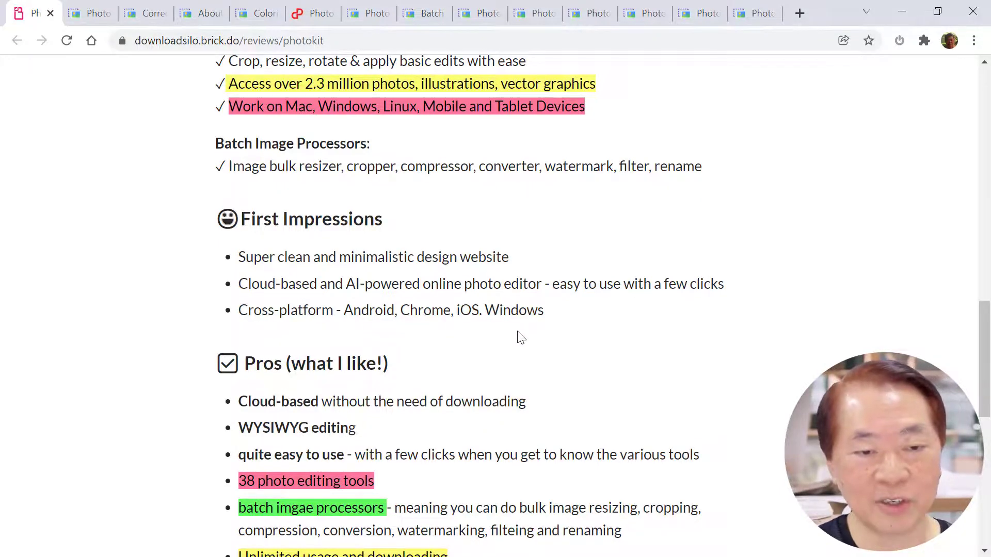
{"action": "scroll", "coordinate": [521, 338], "scroll_direction": "down", "scroll_amount": 4}
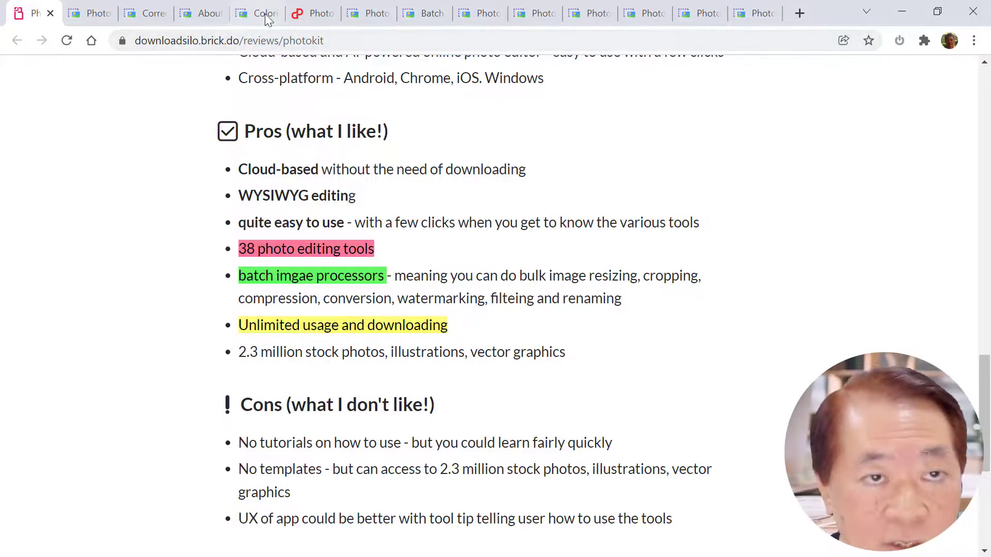
Find PhotoKit's About page among the open pages and browse its list of image processing tools.
{"action": "left_click", "coordinate": [374, 16]}
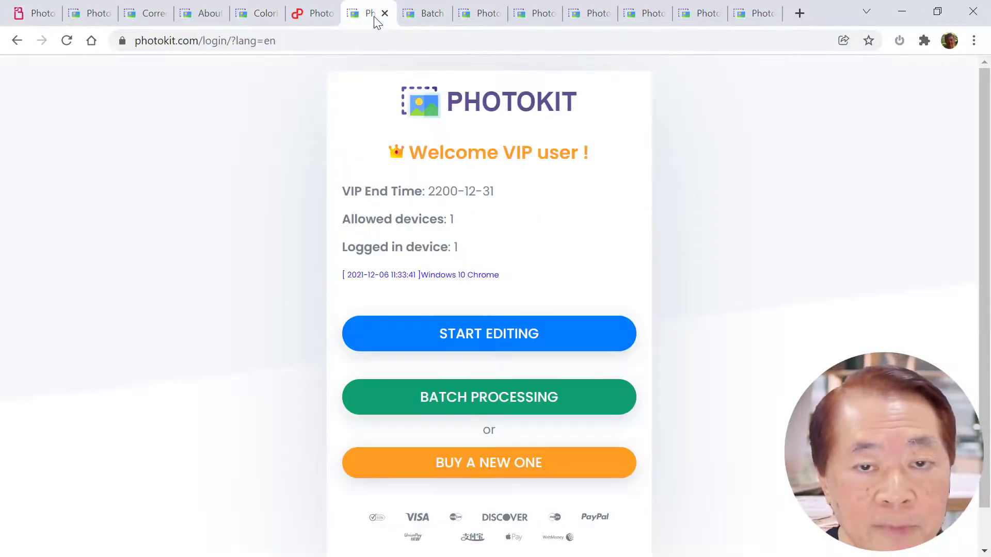
{"action": "left_click", "coordinate": [268, 17]}
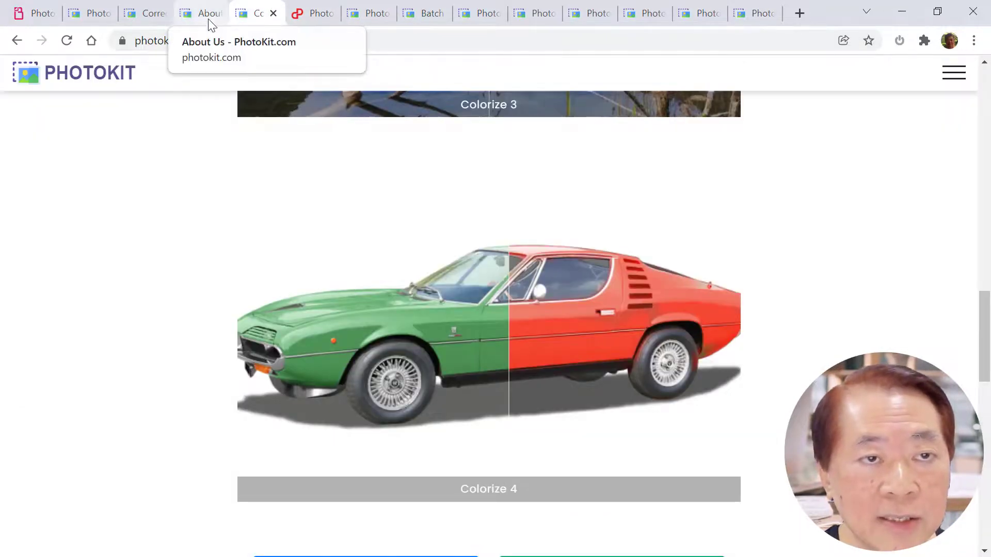
{"action": "left_click", "coordinate": [209, 21]}
{"action": "left_click", "coordinate": [259, 17]}
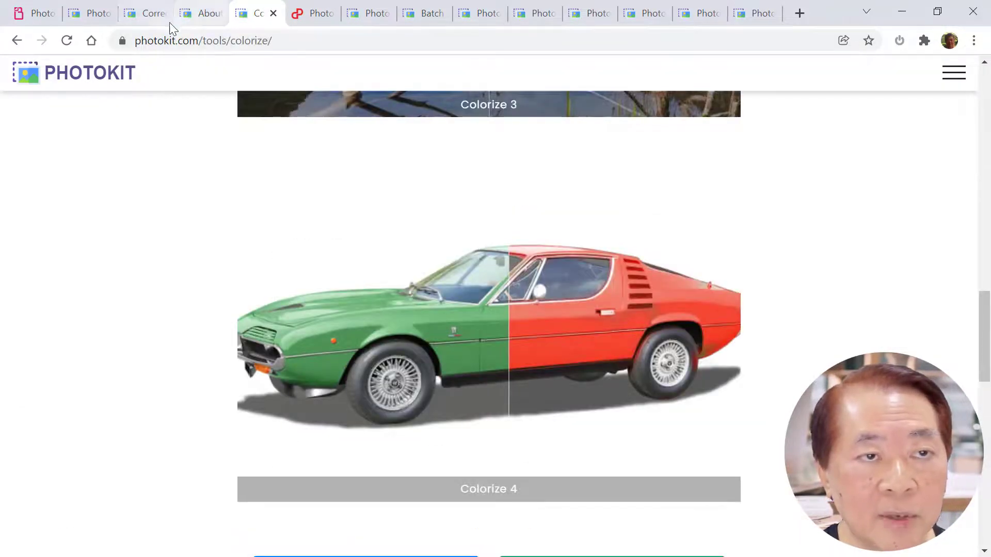
{"action": "left_click", "coordinate": [206, 15]}
{"action": "scroll", "coordinate": [537, 339], "scroll_direction": "down", "scroll_amount": 10}
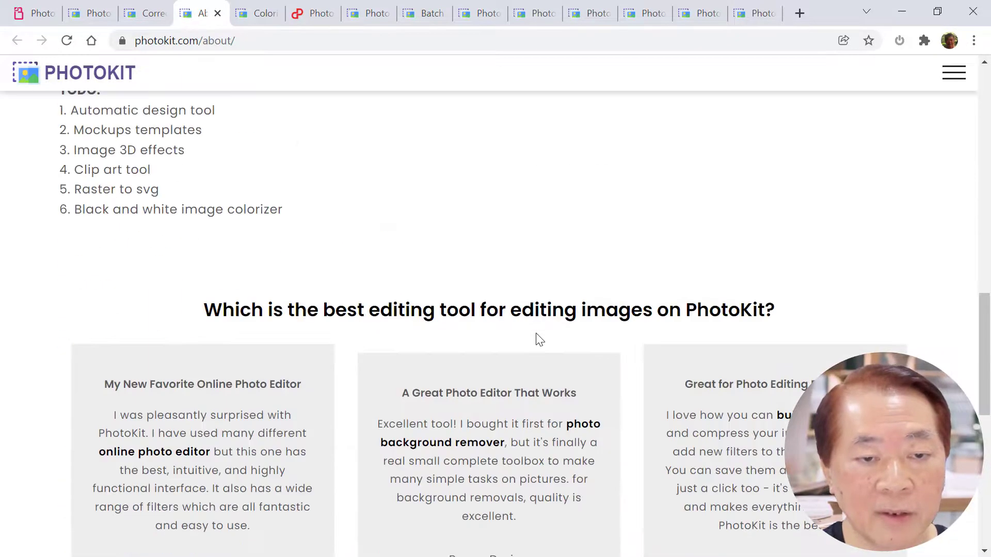
{"action": "scroll", "coordinate": [540, 339], "scroll_direction": "down", "scroll_amount": 10}
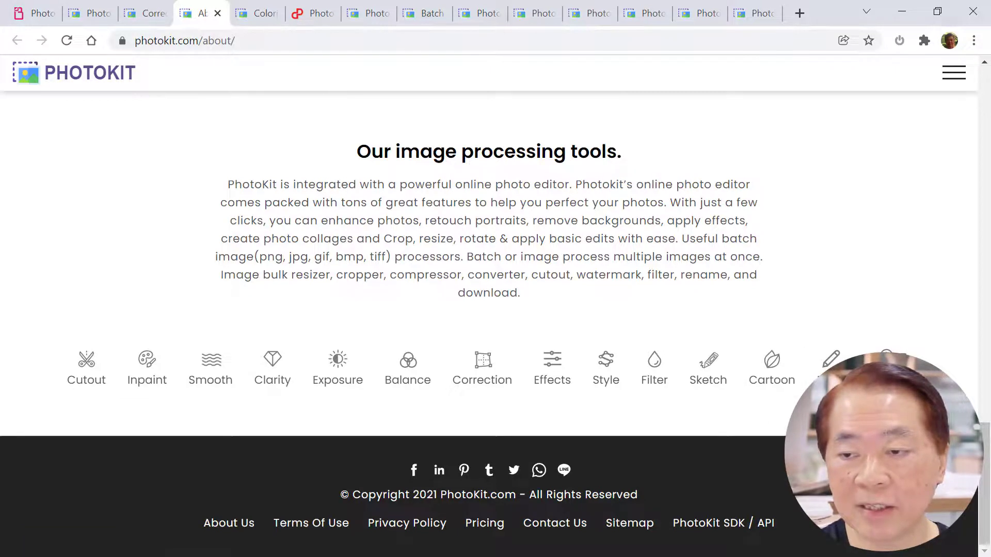
{"action": "left_click", "coordinate": [907, 366]}
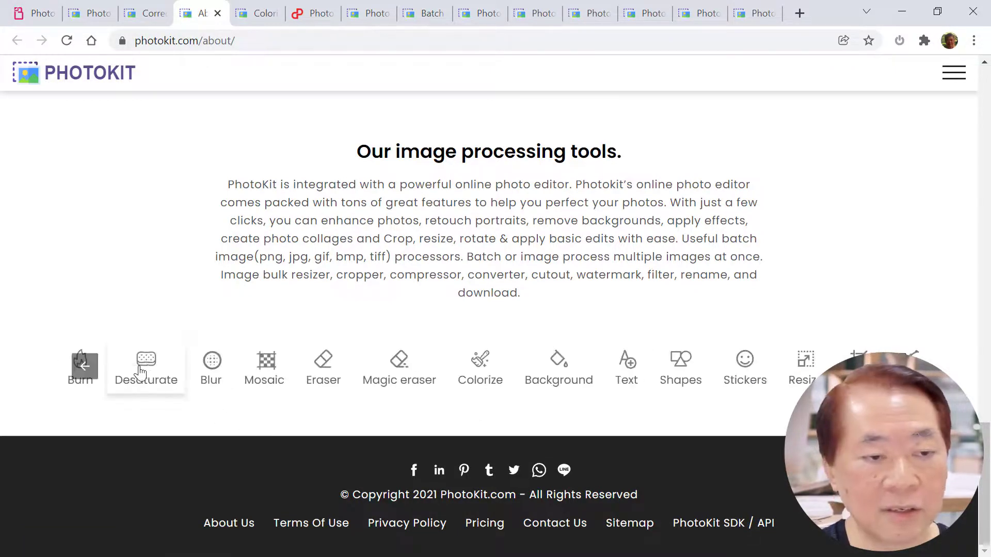
Open the Burn tool's page and compare its sample portrait before and after the effect.
{"action": "left_click", "coordinate": [80, 388]}
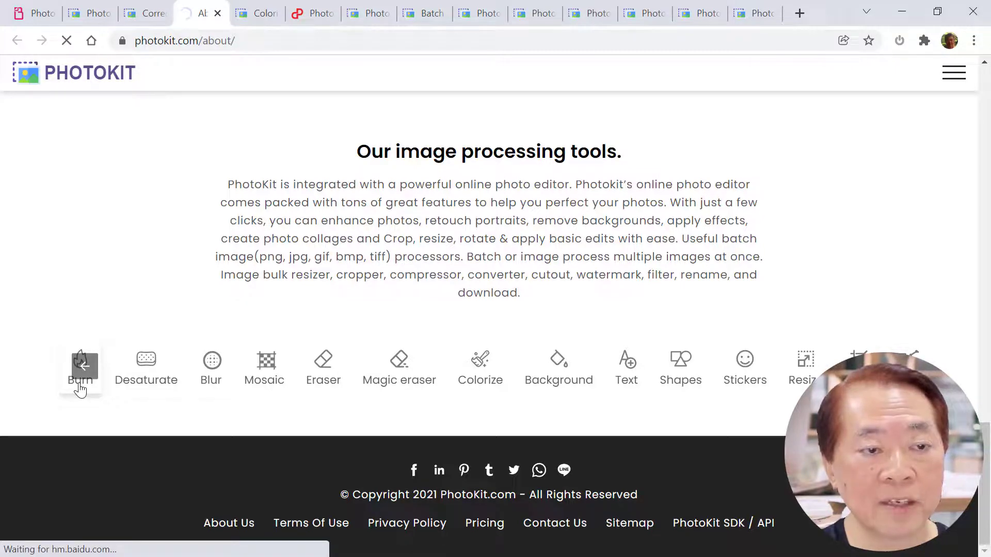
{"action": "scroll", "coordinate": [603, 360], "scroll_direction": "down", "scroll_amount": 1}
{"action": "scroll", "coordinate": [604, 362], "scroll_direction": "down", "scroll_amount": 4}
{"action": "scroll", "coordinate": [604, 365], "scroll_direction": "up", "scroll_amount": 3}
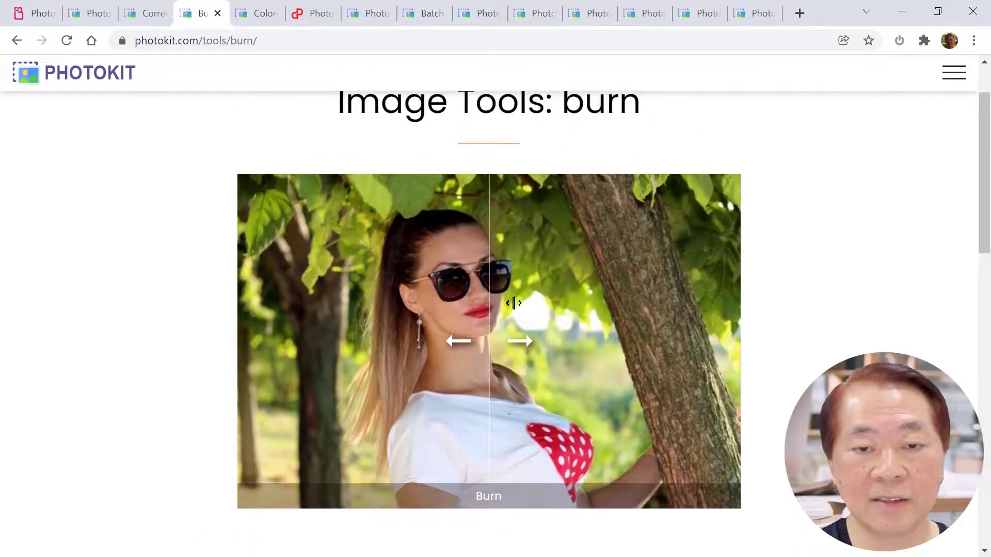
{"action": "mouse_move", "coordinate": [485, 346]}
{"action": "left_mouse_down"}
{"action": "mouse_move", "coordinate": [257, 344]}
{"action": "mouse_move", "coordinate": [735, 382]}
{"action": "mouse_move", "coordinate": [296, 359]}
{"action": "left_mouse_up"}
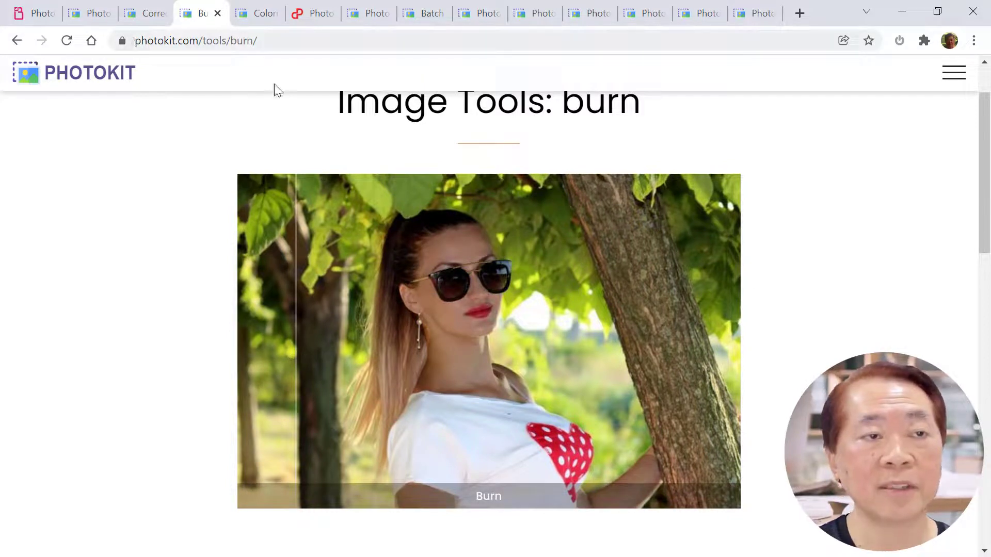
Return to the PhotoKit review and read through the pros, cons and use cases.
{"action": "left_click", "coordinate": [35, 13]}
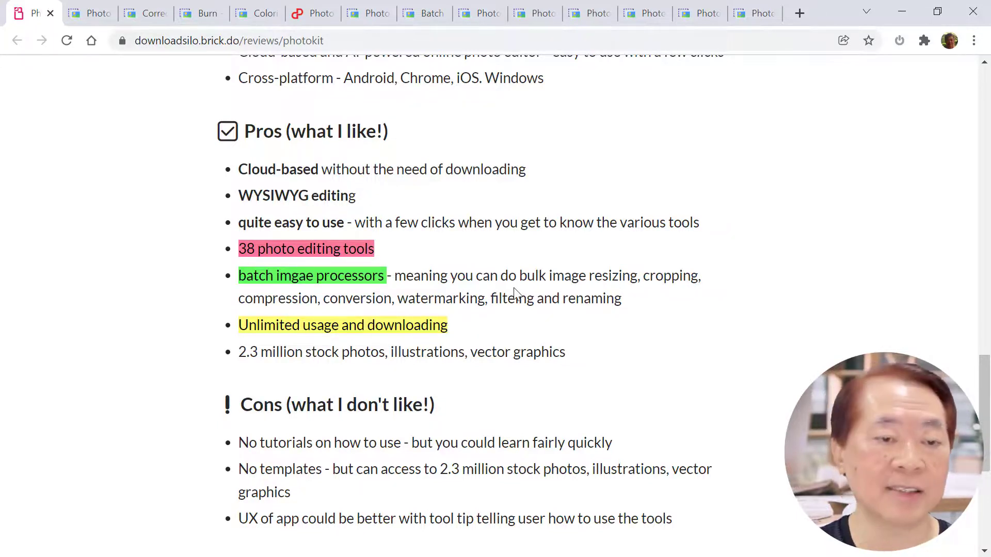
{"action": "scroll", "coordinate": [515, 292], "scroll_direction": "down", "scroll_amount": 5}
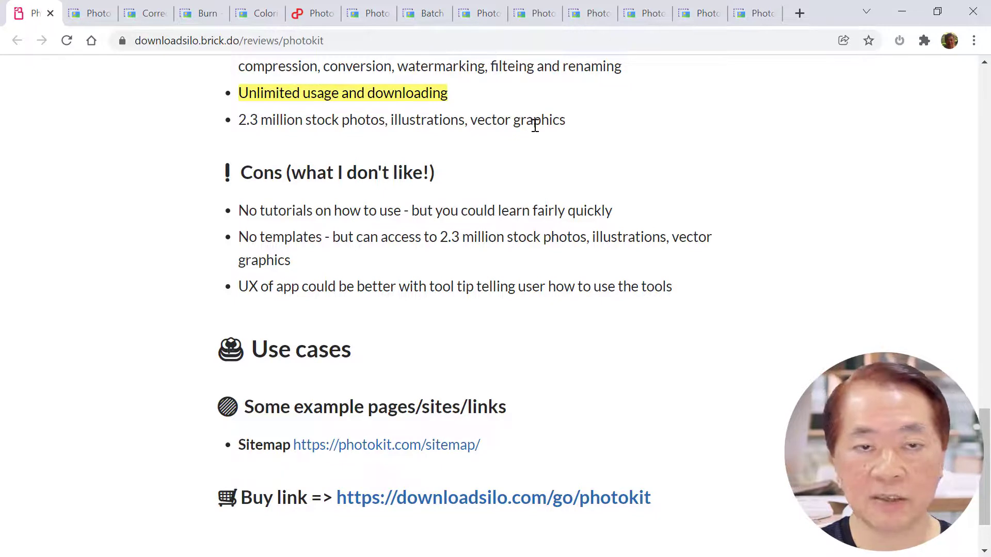
{"action": "scroll", "coordinate": [473, 284], "scroll_direction": "down", "scroll_amount": 1}
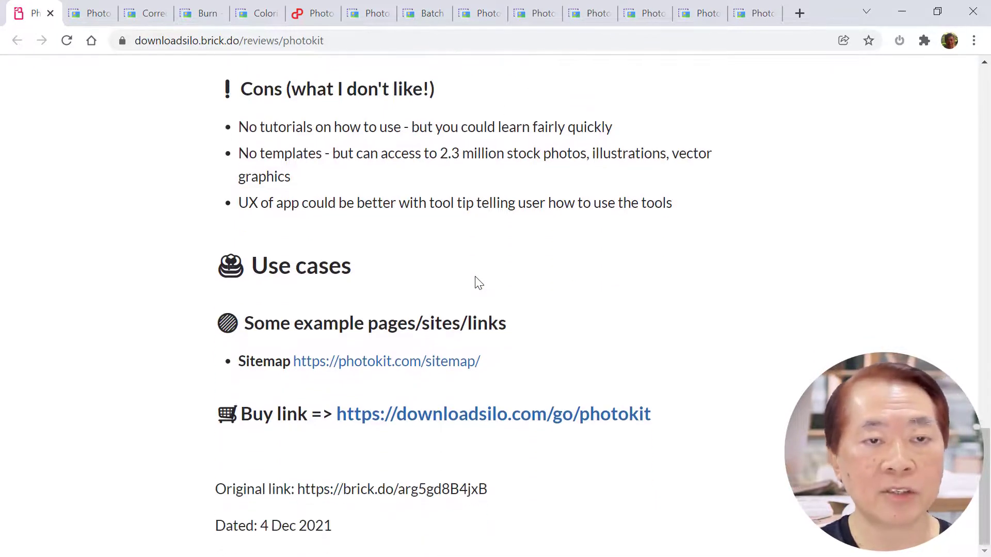
{"action": "scroll", "coordinate": [474, 283], "scroll_direction": "up", "scroll_amount": 1}
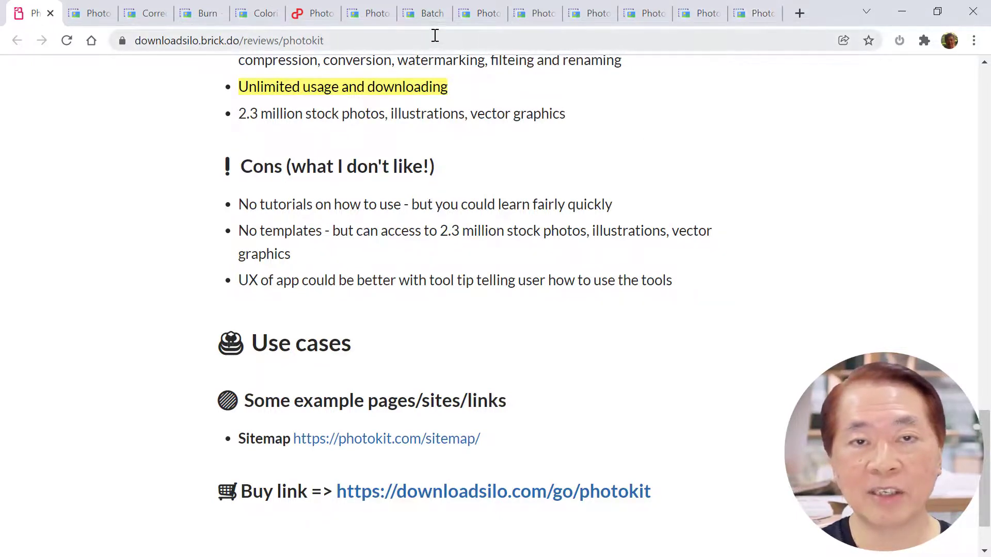
Go back to the batch processing page and open the Photo Editor from it.
{"action": "left_click", "coordinate": [374, 21]}
{"action": "left_click", "coordinate": [425, 22]}
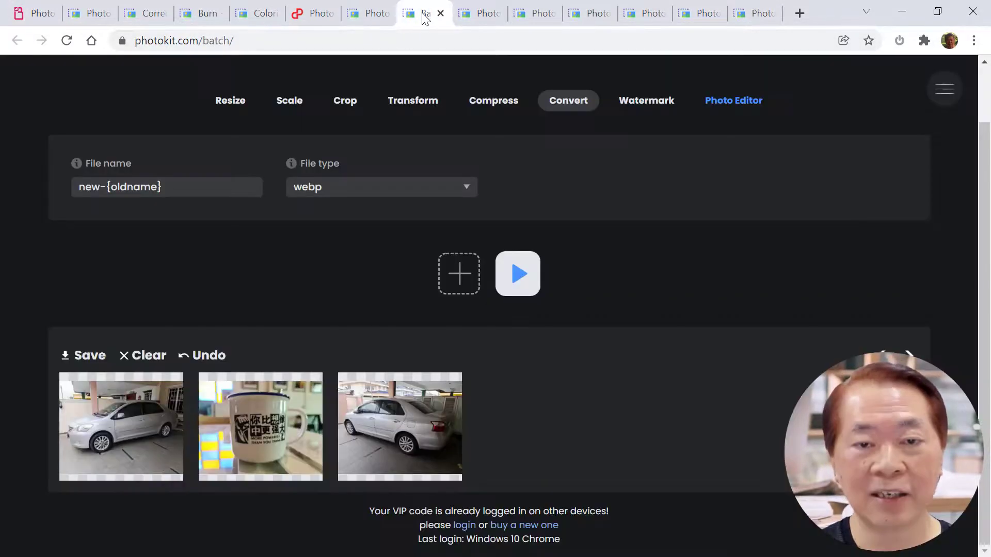
{"action": "left_click", "coordinate": [736, 104]}
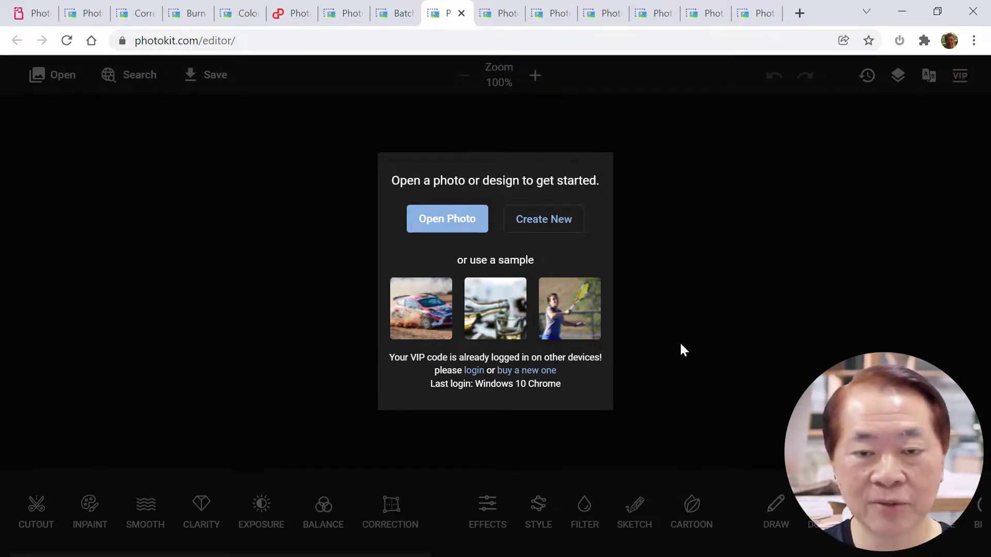
Open the PhotoKit sitemap from the review page and browse its list of tools, effects, filters, frames and blending modes.
{"action": "left_click", "coordinate": [35, 16]}
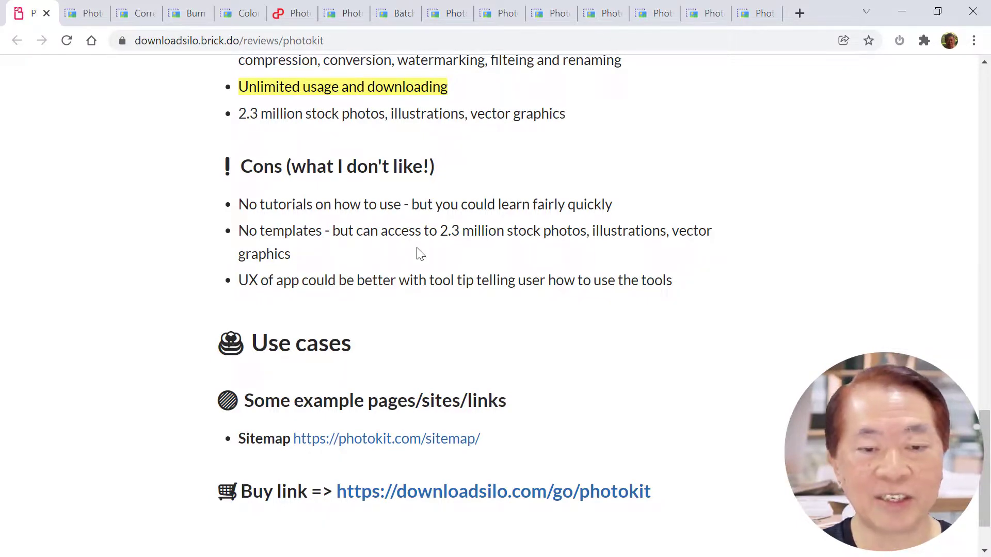
{"action": "scroll", "coordinate": [419, 253], "scroll_direction": "down", "scroll_amount": 1}
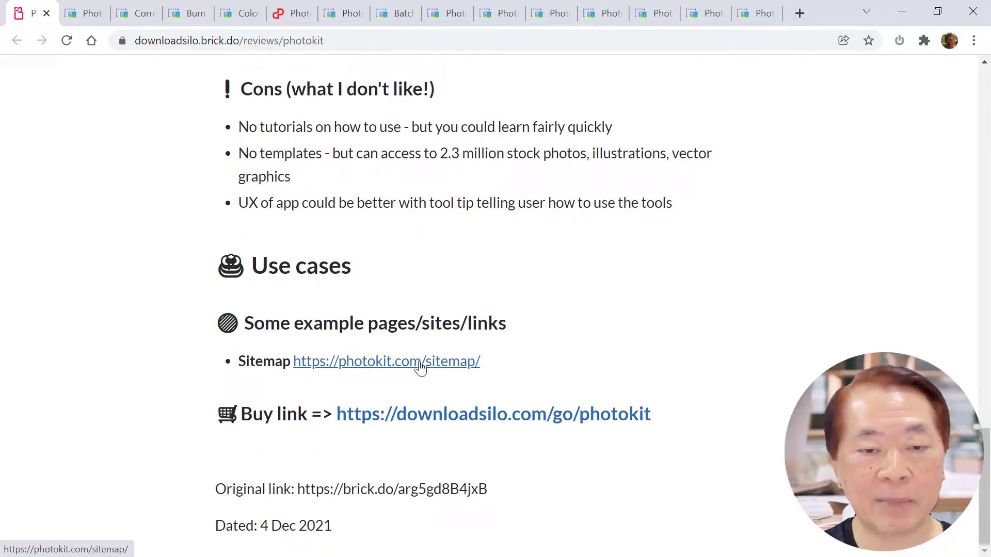
{"action": "left_click", "coordinate": [419, 366]}
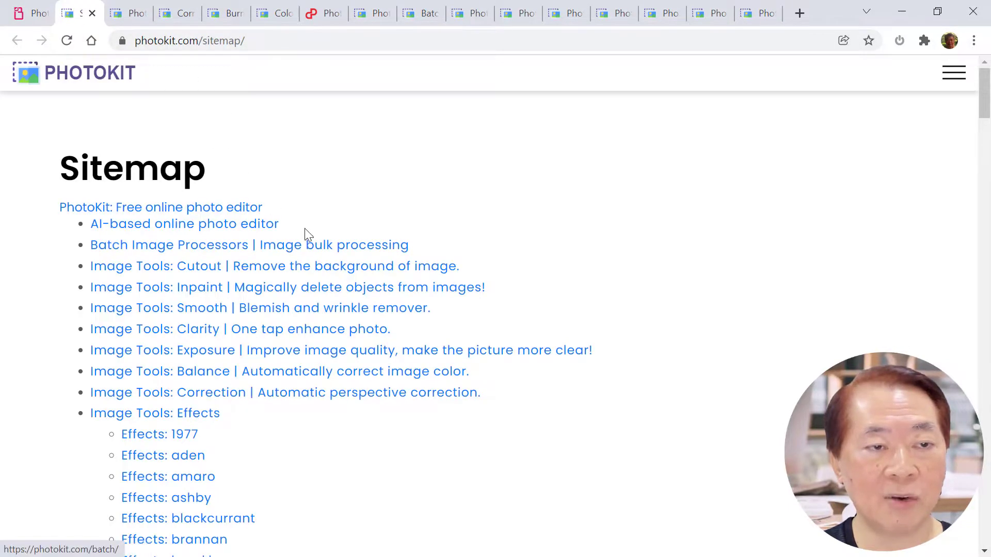
{"action": "scroll", "coordinate": [307, 240], "scroll_direction": "down", "scroll_amount": 6}
{"action": "scroll", "coordinate": [309, 258], "scroll_direction": "down", "scroll_amount": 20}
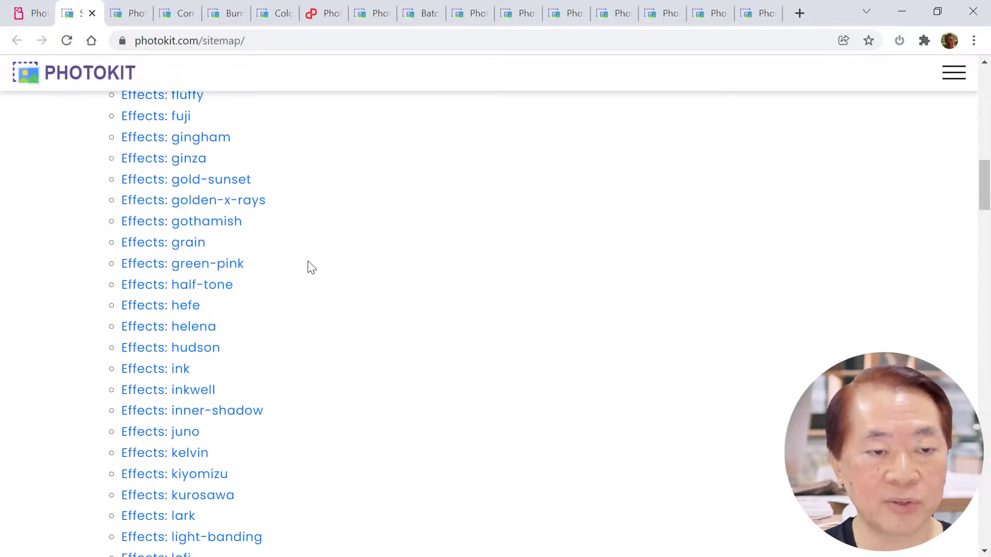
{"action": "scroll", "coordinate": [312, 271], "scroll_direction": "down", "scroll_amount": 20}
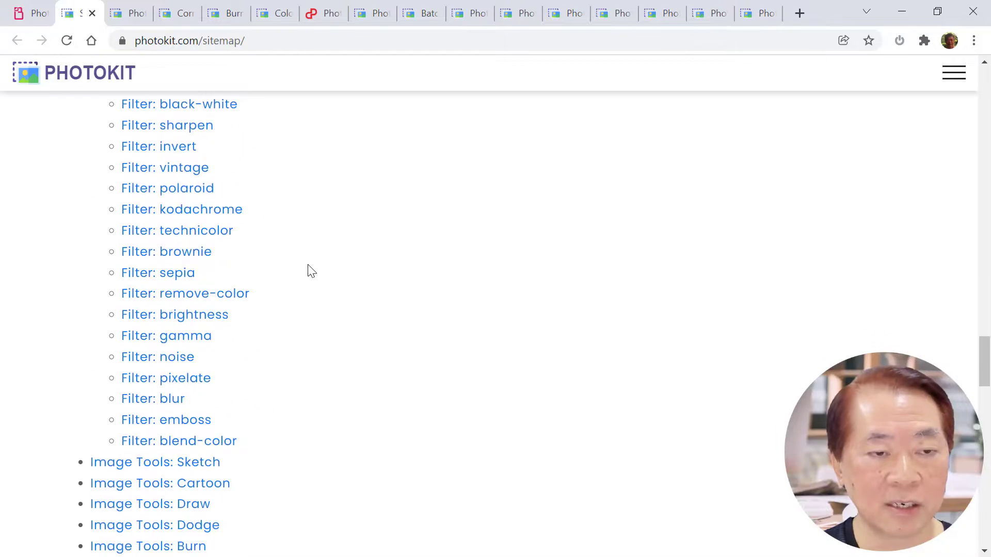
{"action": "scroll", "coordinate": [311, 273], "scroll_direction": "down", "scroll_amount": 20}
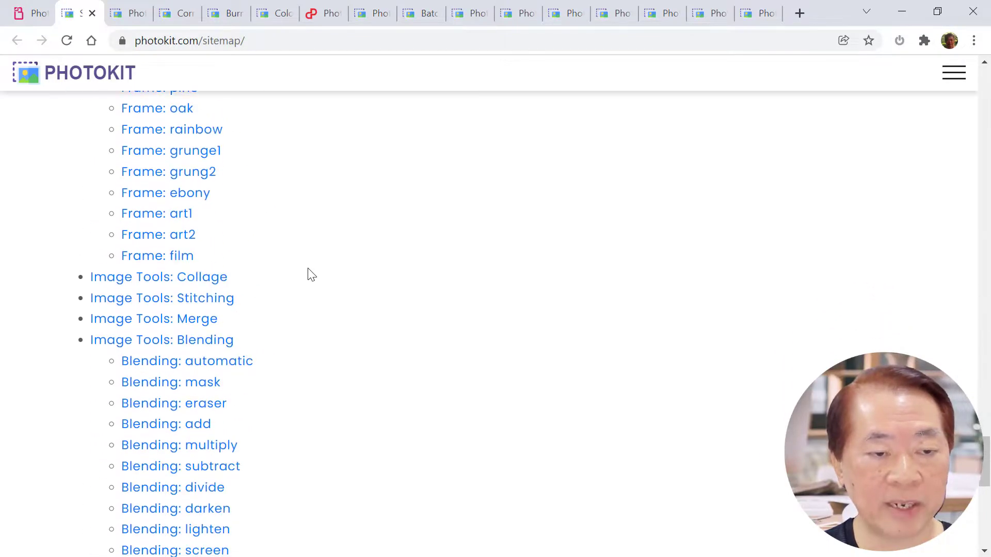
{"action": "scroll", "coordinate": [346, 255], "scroll_direction": "up", "scroll_amount": 20}
{"action": "scroll", "coordinate": [345, 255], "scroll_direction": "up", "scroll_amount": 20}
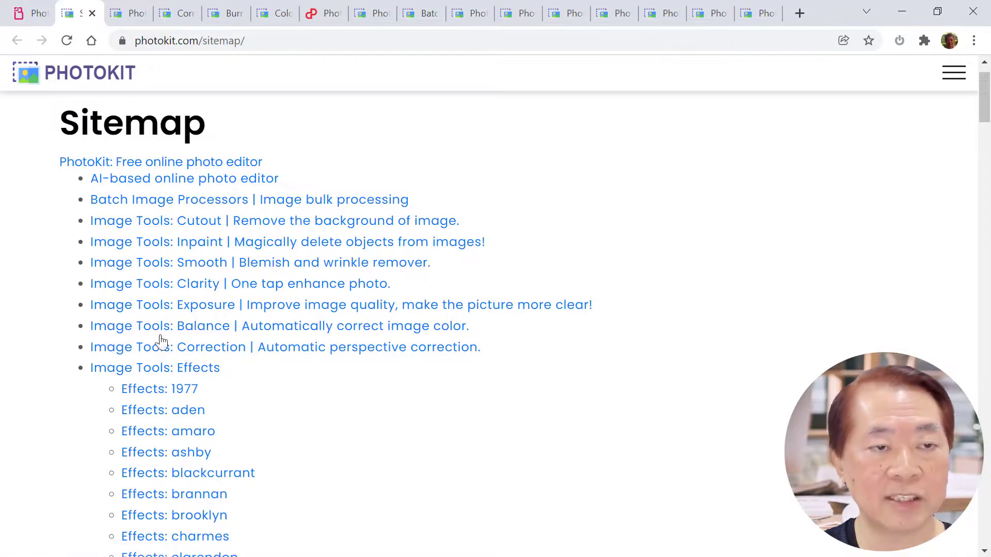
Return to the PhotoKit review and go to its beginning, showing the title and buy link.
{"action": "left_click", "coordinate": [32, 14]}
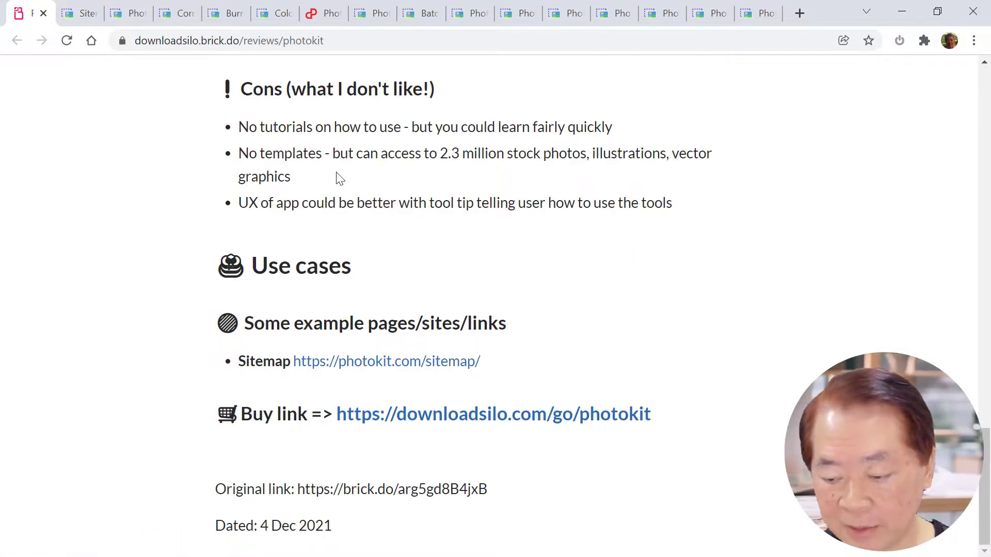
{"action": "scroll", "coordinate": [477, 295], "scroll_direction": "up", "scroll_amount": 10}
{"action": "scroll", "coordinate": [479, 294], "scroll_direction": "up", "scroll_amount": 13}
{"action": "scroll", "coordinate": [479, 295], "scroll_direction": "up", "scroll_amount": 5}
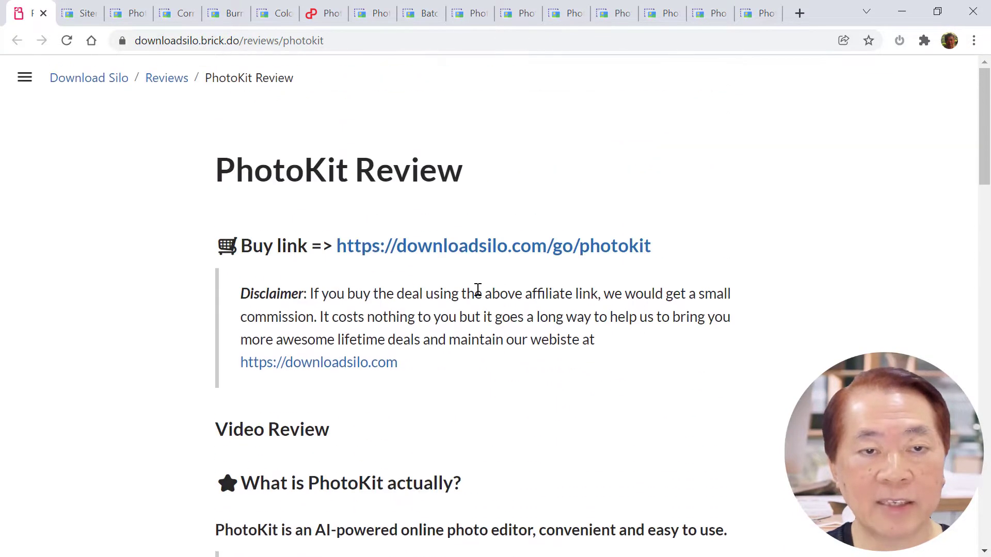